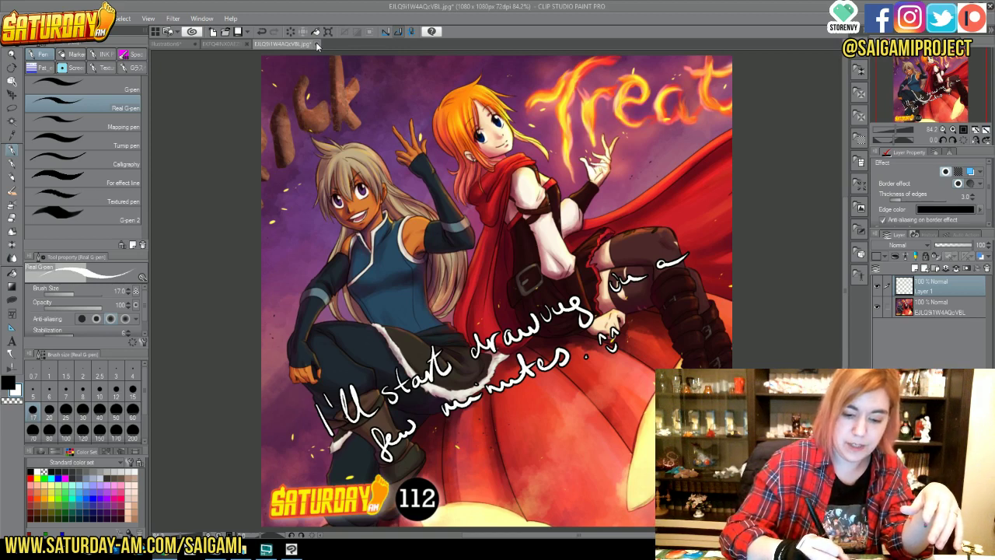
- Close the EJLQ9i1W4AQcVBL image without saving its changes
left_click(317, 44)
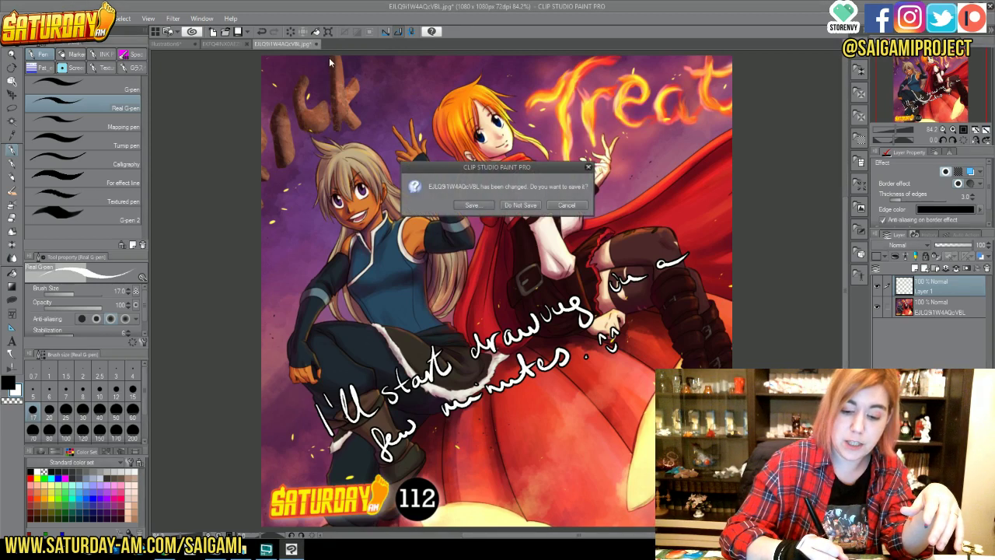
left_click(522, 206)
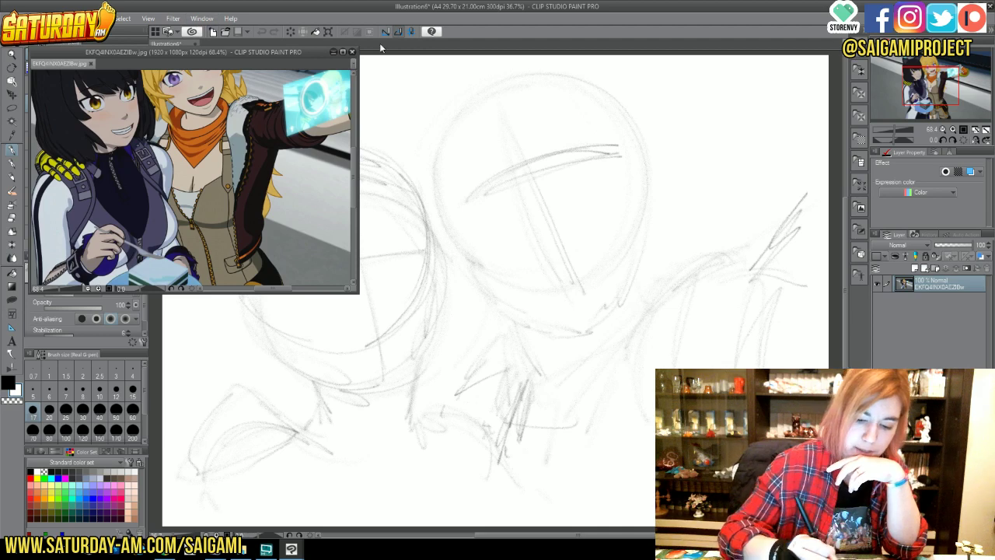
- Shrink the floating reference image window and set its view to 25% so both characters fit inside it
scroll(354, 156, "up", 3)
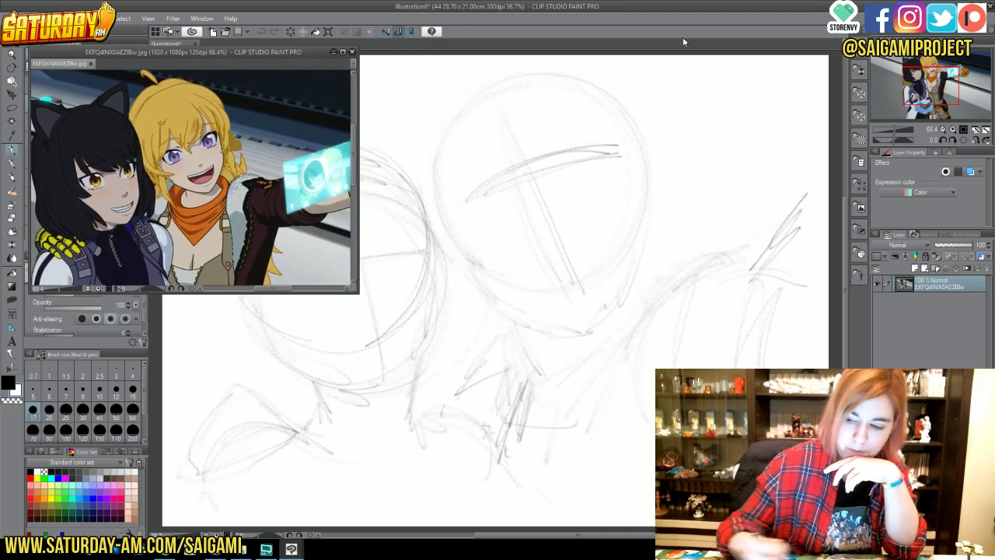
left_click(944, 130)
left_click(944, 131)
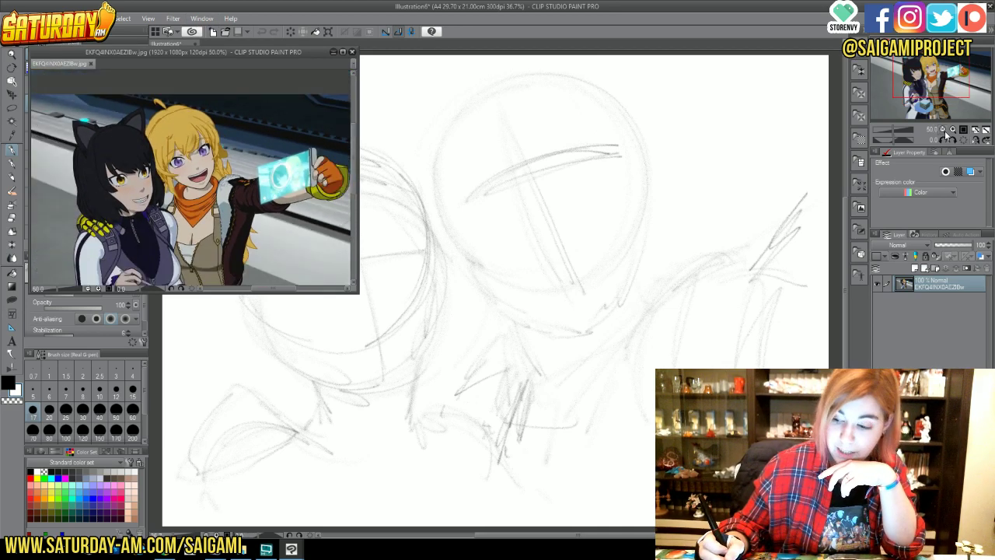
left_click(943, 130)
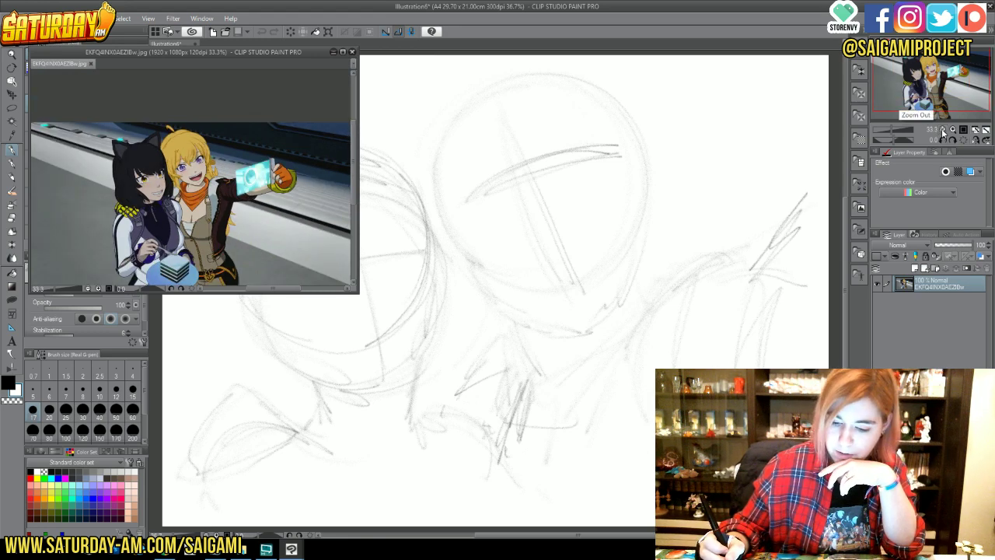
left_click(944, 130)
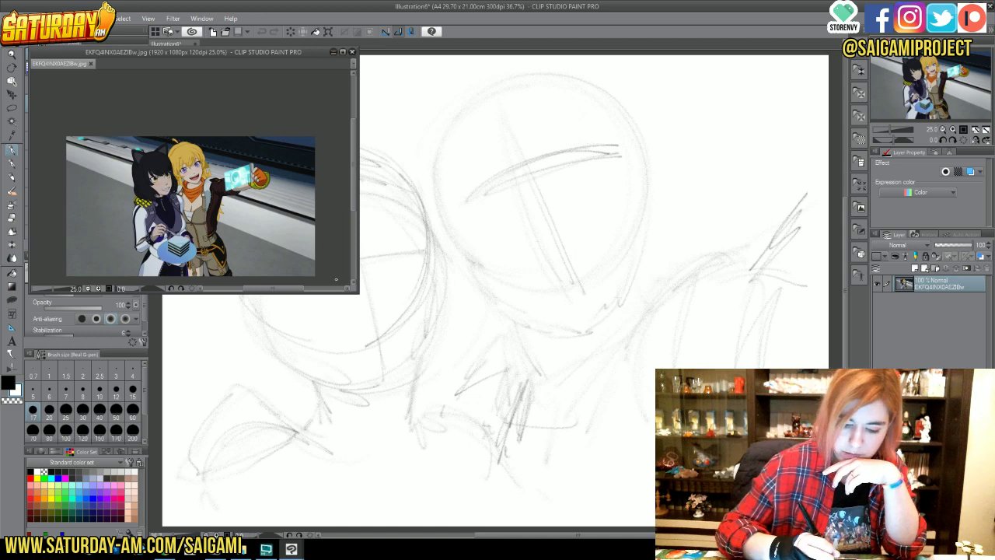
left_click_drag(361, 295, 204, 208)
scroll(117, 136, "down", 3)
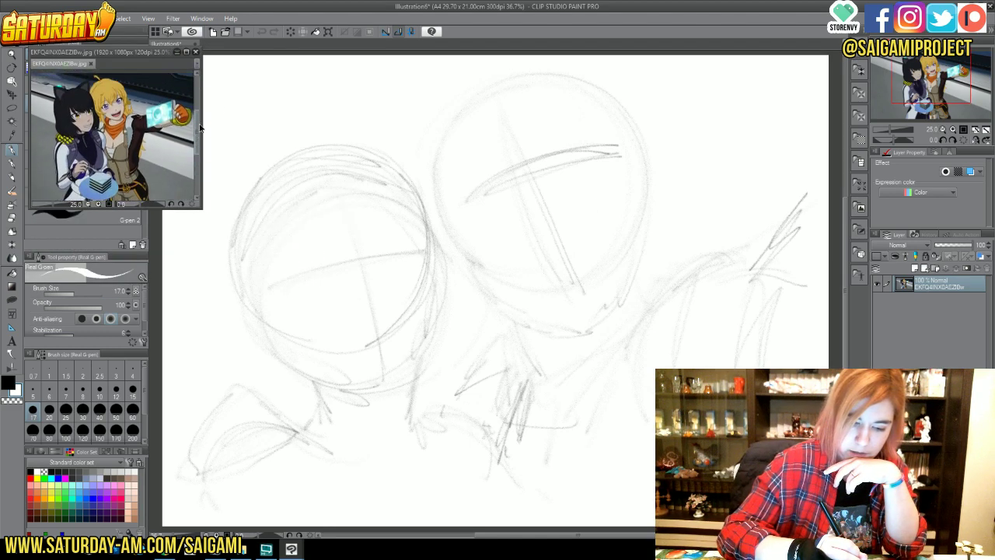
left_click(976, 131)
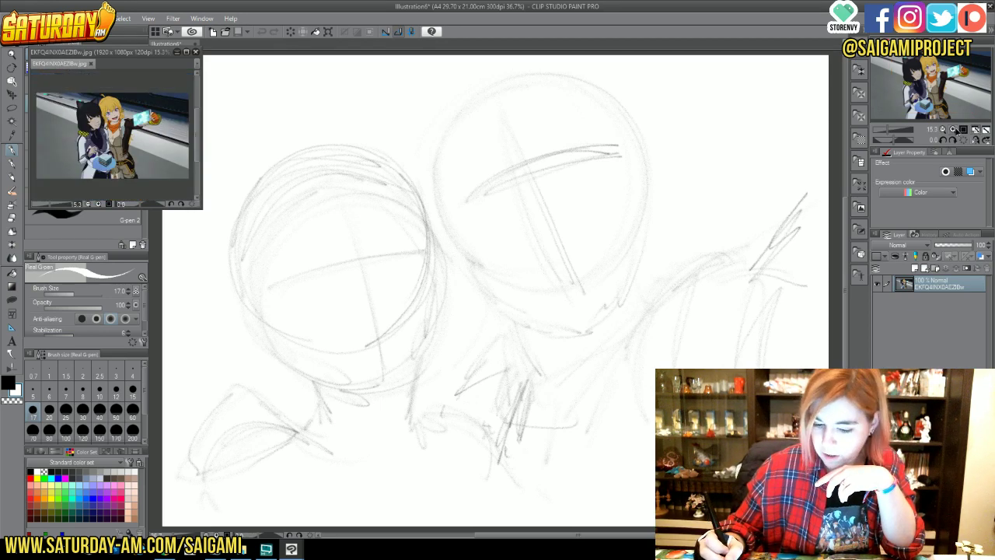
left_click(954, 130)
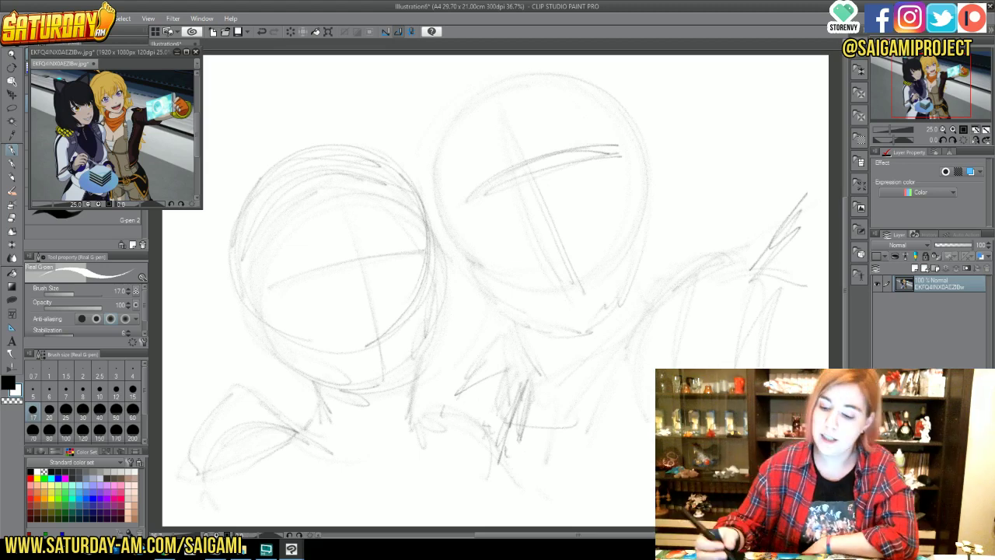
- Turn on the blue layer color effect for Layer 1 of the sketch illustration
left_click(714, 125)
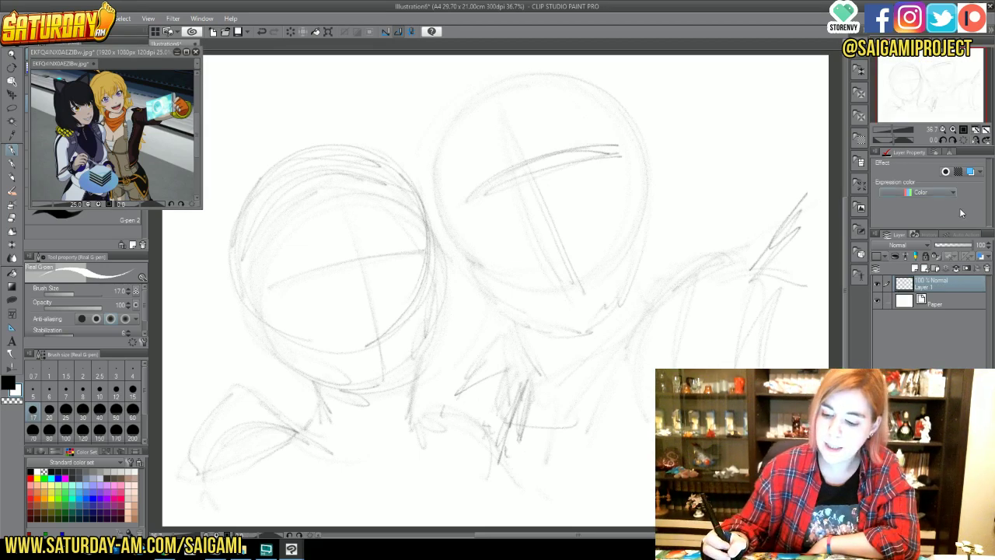
left_click(971, 171)
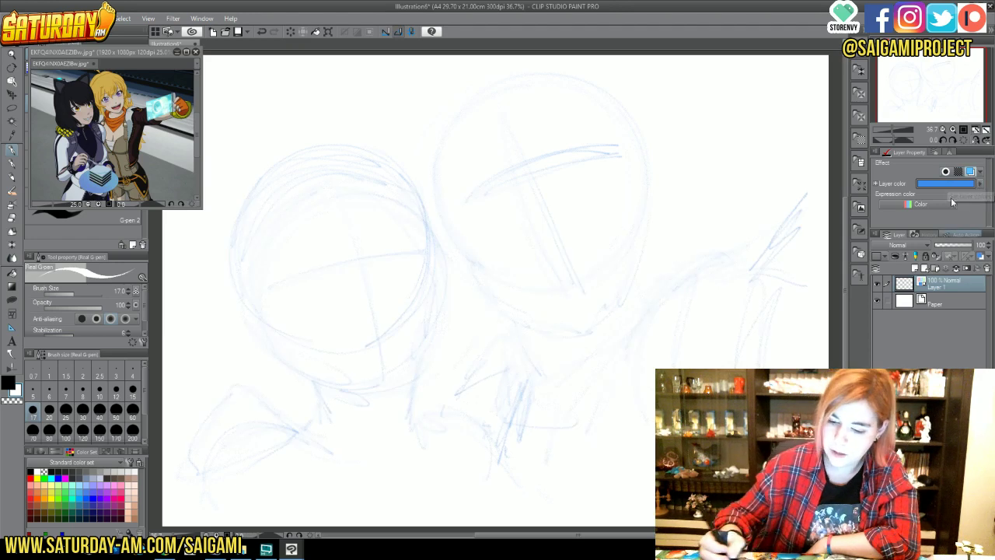
- Choose the 2B Real Pencil with black as drawing color, keeping the reference window beside the top of the sketch canvas
mouse_move(137, 51)
left_mouse_down()
mouse_move(137, 223)
mouse_move(138, 213)
left_mouse_up()
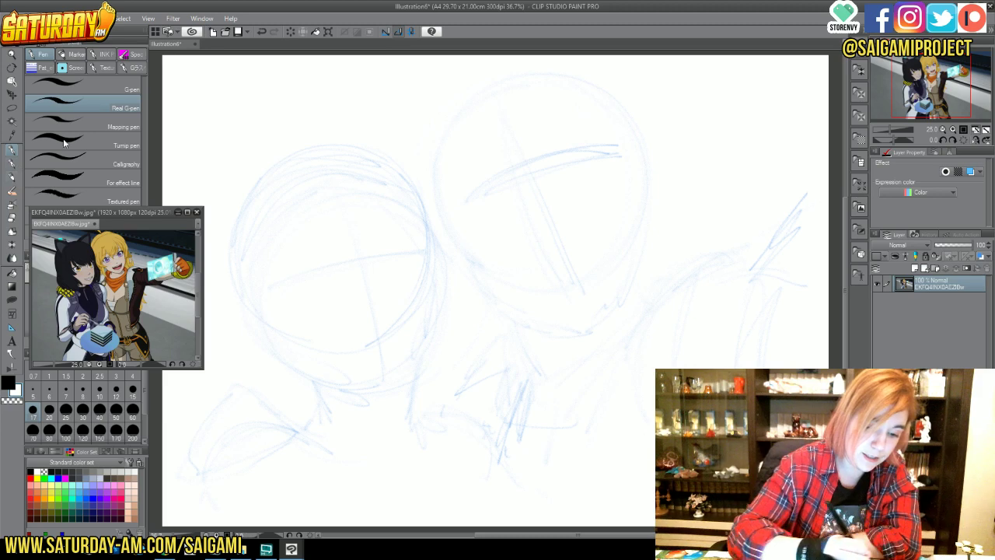
left_click(16, 176)
left_click_drag(158, 212, 160, 78)
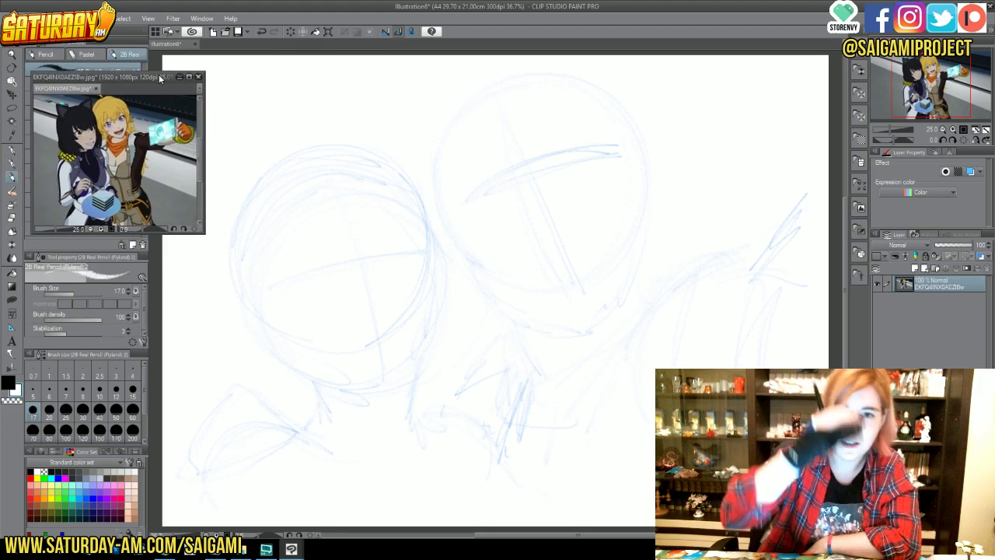
left_click(466, 137)
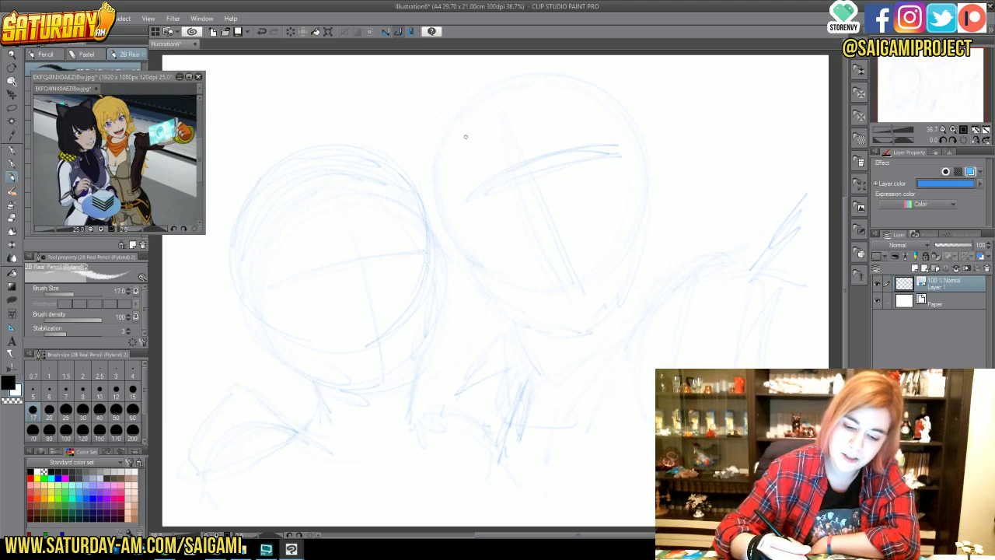
left_click(8, 381)
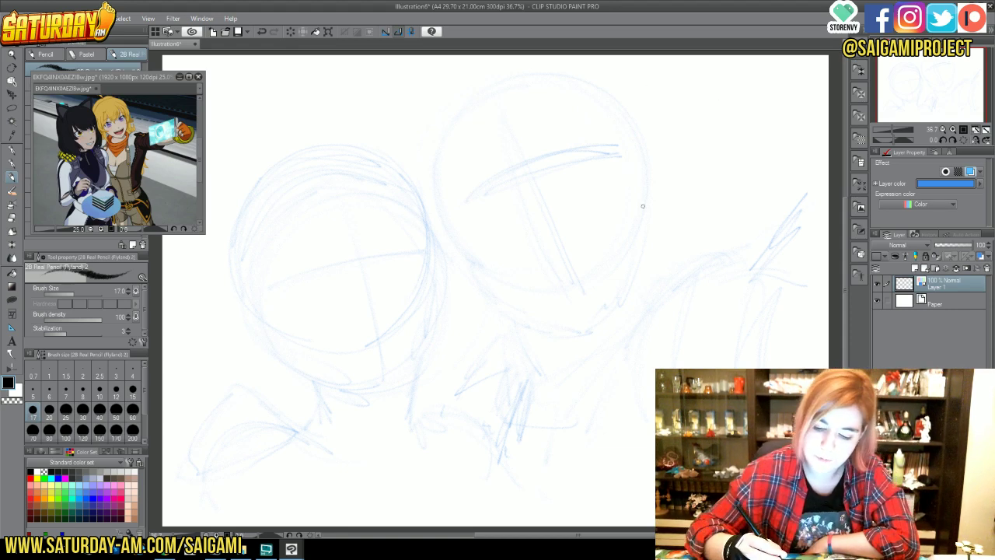
- Draw the right head's jawline with darker strokes, from the outer cheek down around the chin and up the opposite jaw
left_click_drag(643, 206, 649, 244)
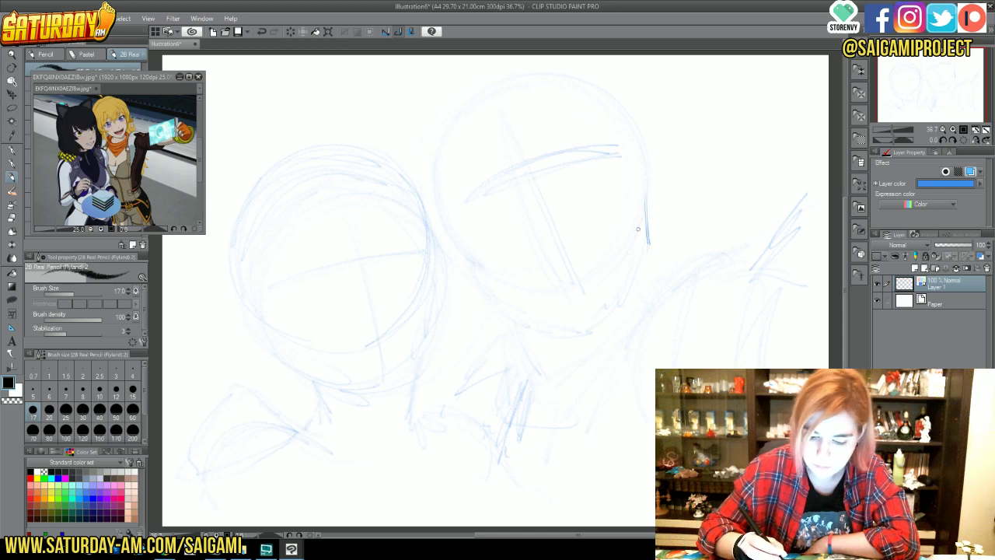
mouse_move(645, 208)
left_mouse_down()
mouse_move(647, 258)
mouse_move(634, 287)
left_mouse_up()
mouse_move(645, 246)
left_mouse_down()
mouse_move(649, 278)
mouse_move(601, 334)
left_mouse_up()
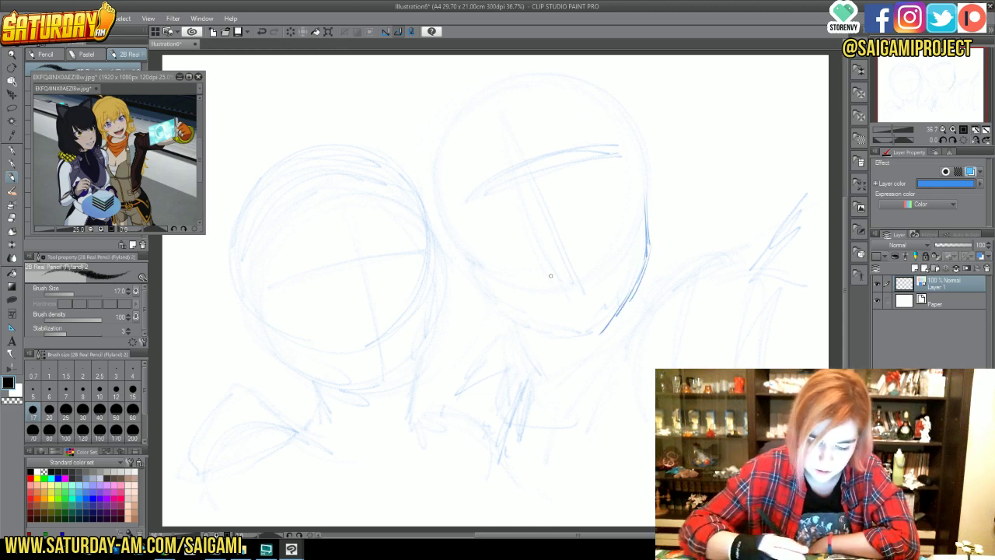
mouse_move(472, 279)
left_mouse_down()
mouse_move(517, 323)
mouse_move(549, 332)
left_mouse_up()
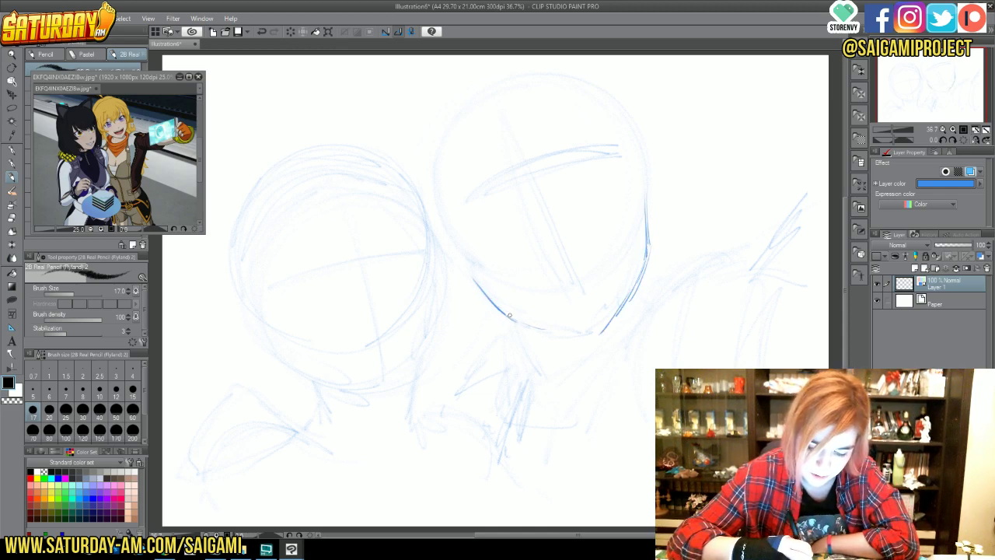
left_click_drag(500, 308, 597, 335)
mouse_move(524, 323)
left_mouse_down()
mouse_move(578, 336)
mouse_move(644, 276)
left_mouse_up()
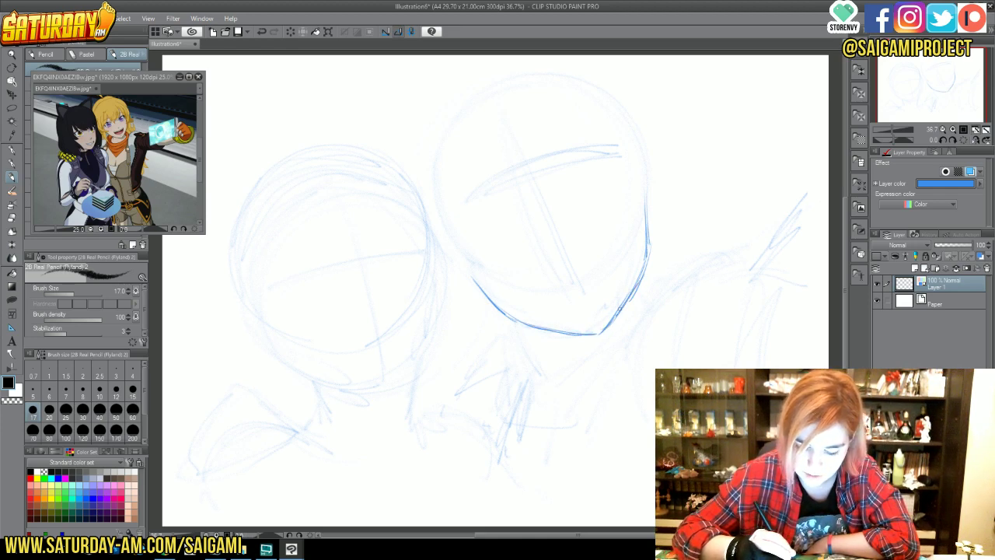
left_click_drag(616, 317, 646, 251)
left_click_drag(643, 205, 647, 250)
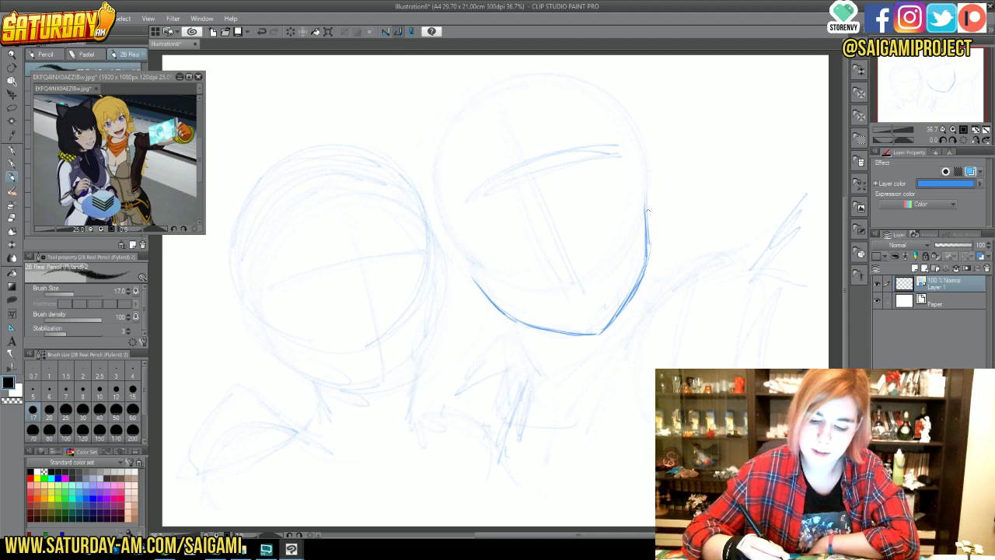
left_click_drag(647, 194, 653, 247)
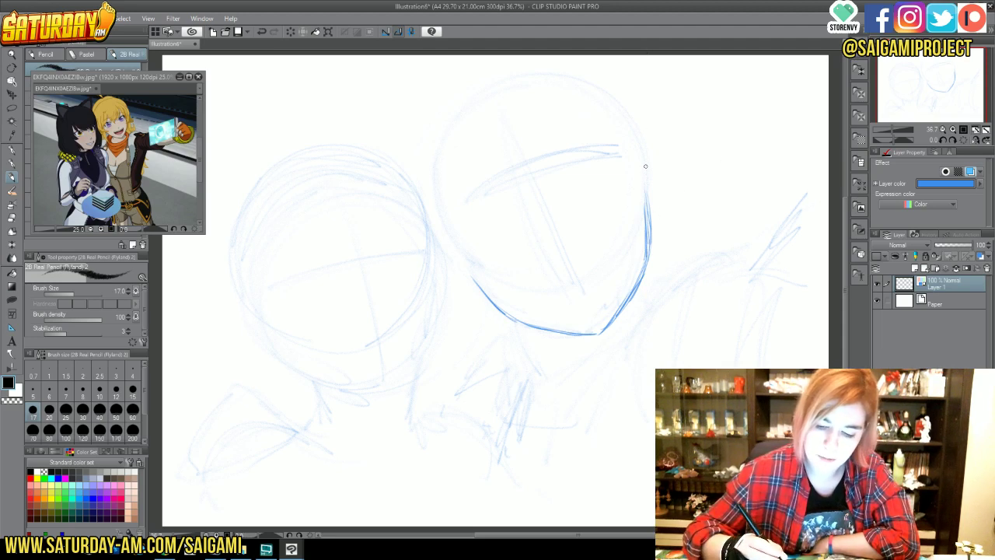
left_click_drag(651, 193, 651, 227)
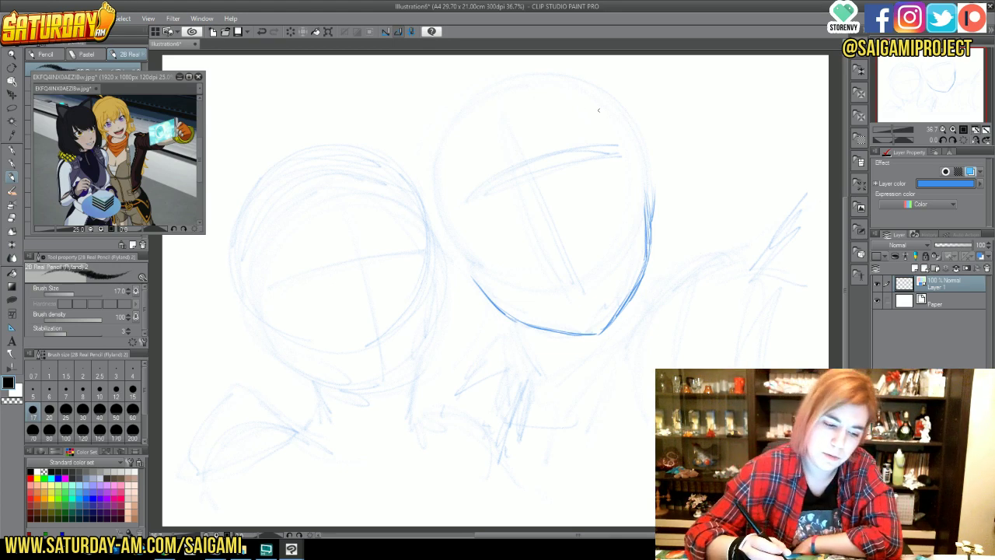
- Add a curved eye guideline and a slanted vertical center line across the right head's face
mouse_move(490, 216)
left_mouse_down()
mouse_move(546, 182)
mouse_move(527, 189)
mouse_move(612, 175)
left_mouse_up()
left_click_drag(471, 237, 623, 166)
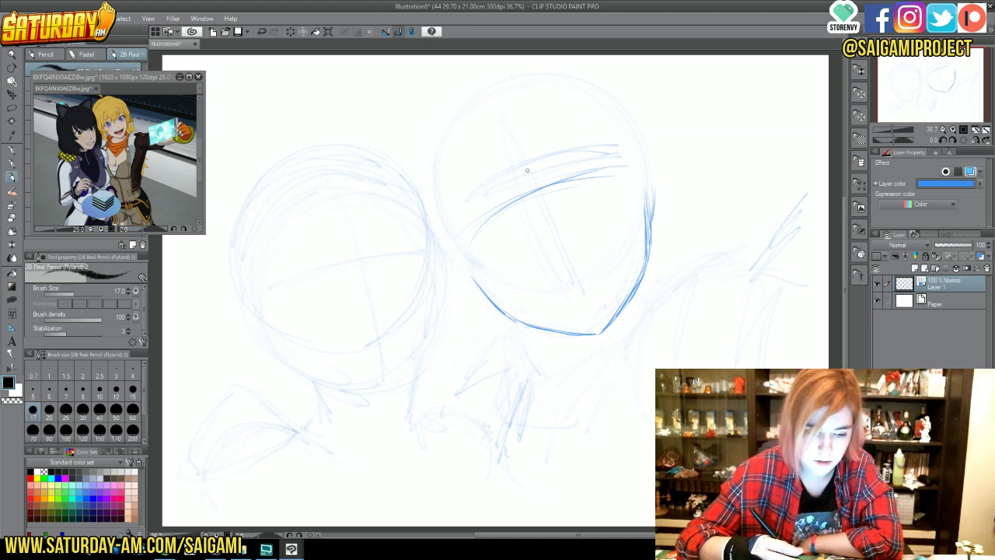
left_click_drag(541, 207, 599, 311)
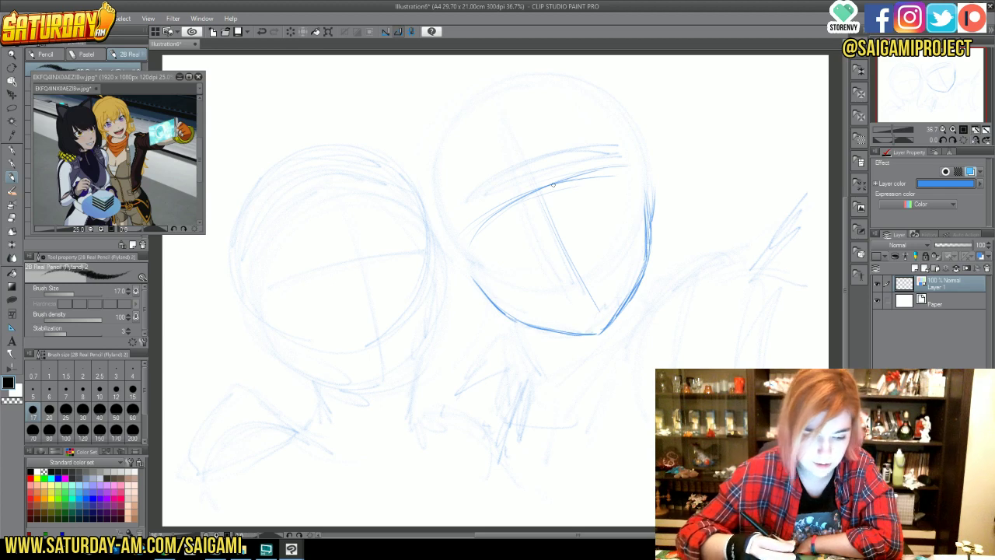
- Sketch the right figure's neck and scarf lines beneath the chin, sweeping down from the jaw
left_click_drag(532, 333, 548, 359)
mouse_move(614, 318)
left_mouse_down()
mouse_move(563, 389)
mouse_move(600, 331)
mouse_move(649, 291)
left_mouse_up()
mouse_move(607, 341)
left_mouse_down()
mouse_move(655, 289)
mouse_move(642, 285)
mouse_move(662, 279)
mouse_move(606, 384)
left_mouse_up()
left_click_drag(651, 314, 581, 423)
left_click_drag(621, 366, 577, 425)
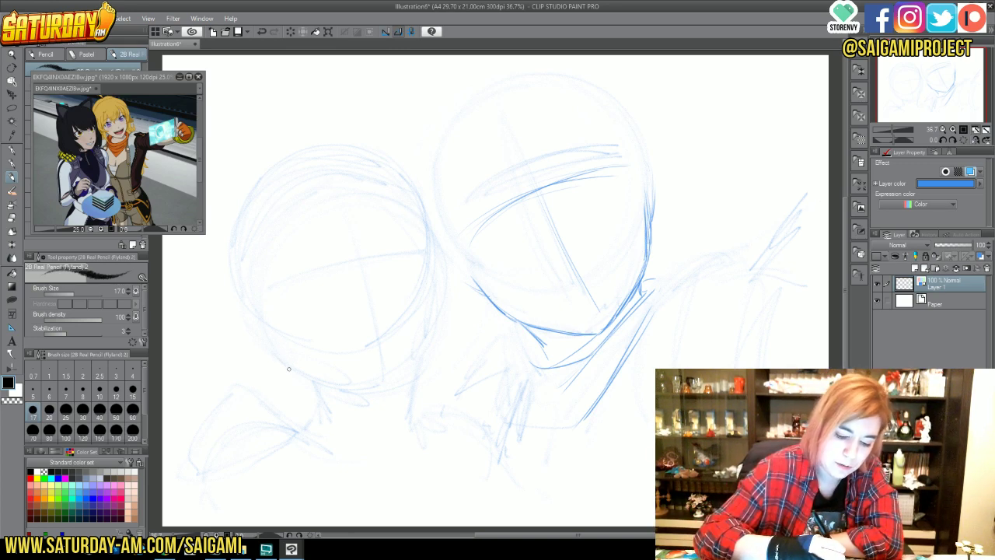
- Draw the left head's jaw, cheeks and chin with darker strokes and add two short neck lines below
left_click_drag(342, 390, 373, 392)
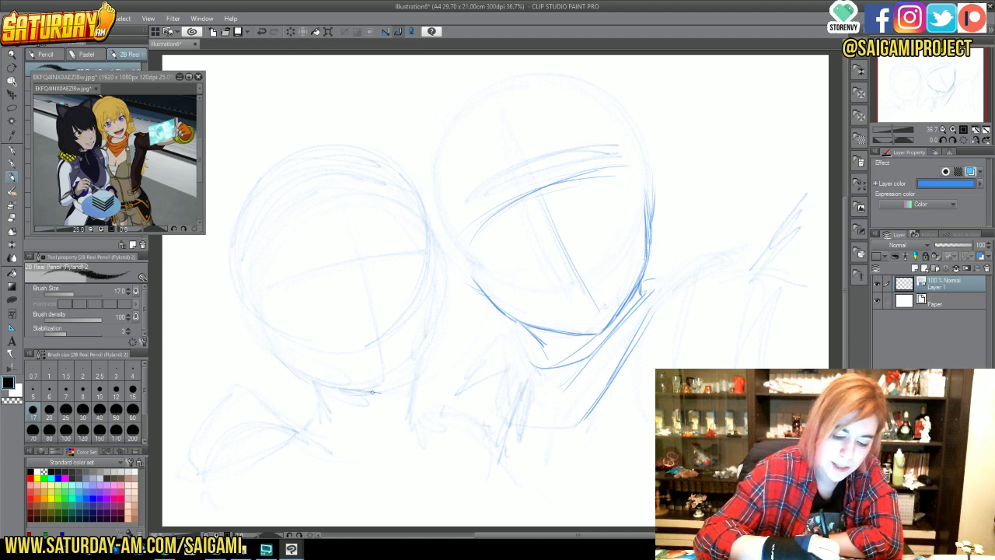
mouse_move(280, 361)
left_mouse_down()
mouse_move(309, 381)
mouse_move(376, 394)
mouse_move(443, 331)
mouse_move(431, 336)
left_mouse_up()
left_click_drag(434, 276, 431, 339)
mouse_move(433, 294)
left_mouse_down()
mouse_move(424, 359)
mouse_move(411, 369)
left_mouse_up()
mouse_move(276, 347)
left_mouse_down()
mouse_move(310, 379)
mouse_move(301, 377)
mouse_move(342, 389)
mouse_move(289, 370)
left_mouse_up()
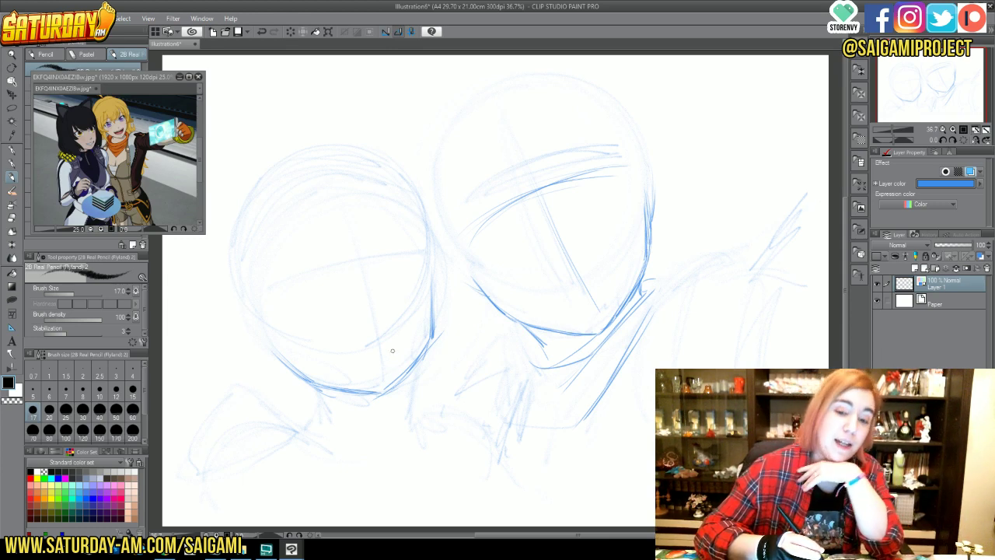
mouse_move(386, 384)
left_mouse_down()
mouse_move(430, 349)
mouse_move(427, 284)
left_mouse_up()
mouse_move(270, 348)
left_mouse_down()
mouse_move(300, 380)
mouse_move(362, 395)
mouse_move(320, 390)
left_mouse_up()
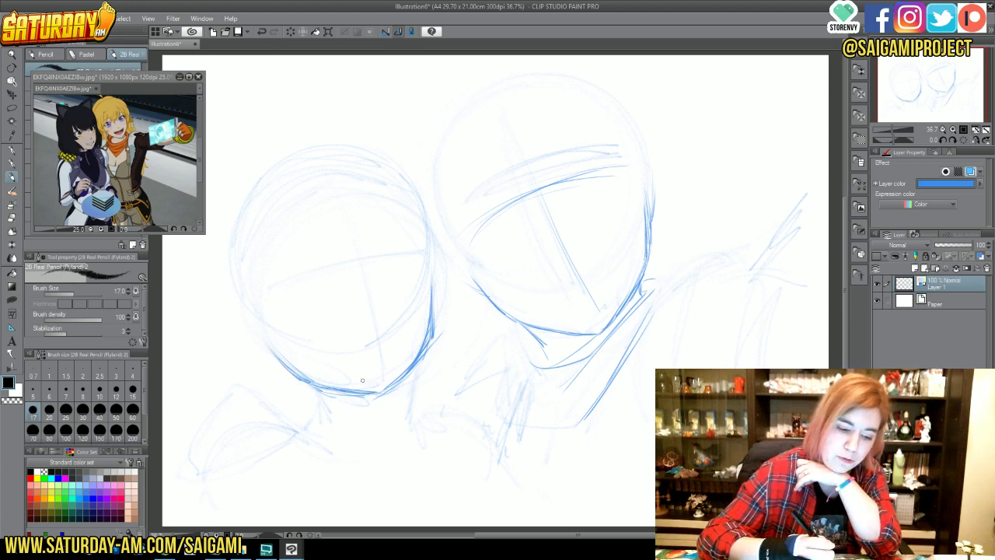
left_click_drag(437, 328, 433, 308)
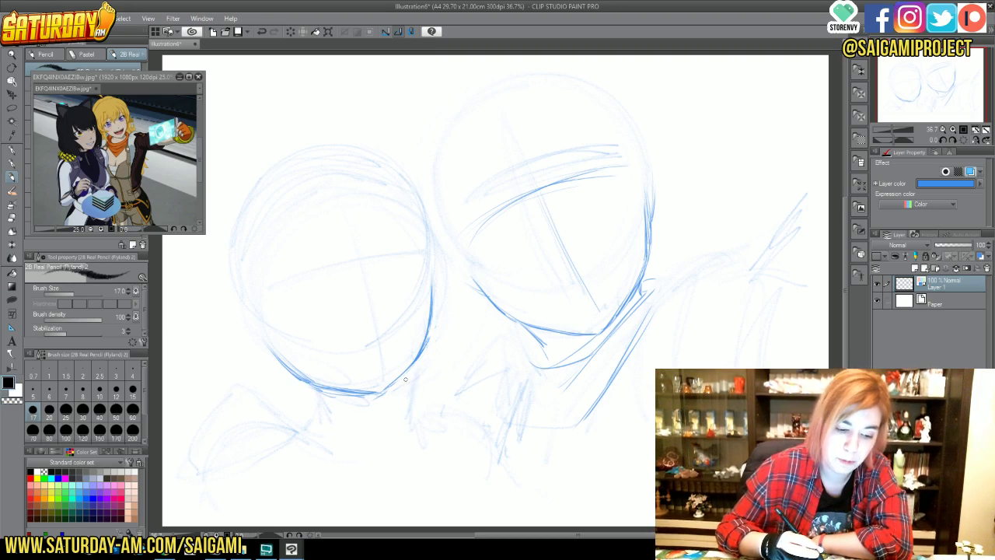
left_click_drag(413, 373, 409, 412)
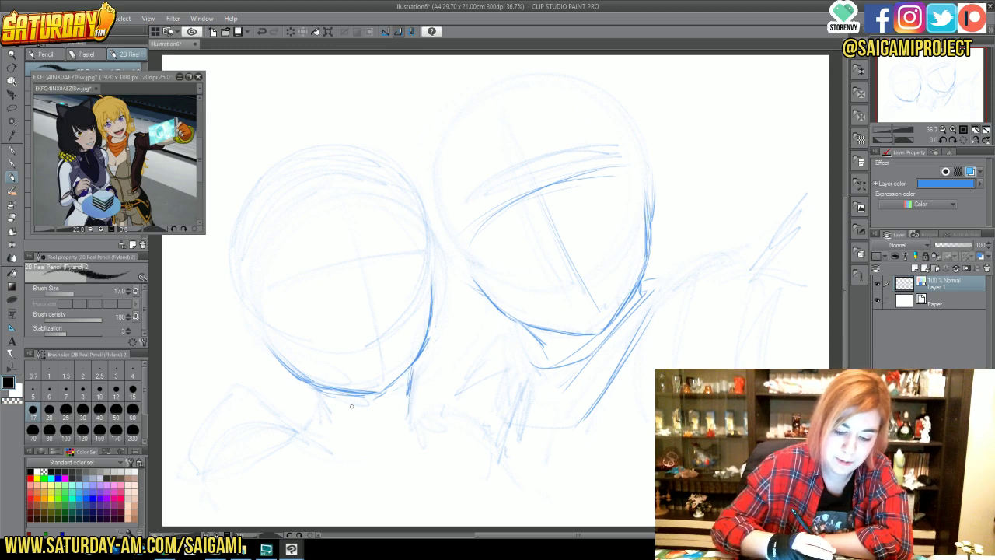
left_click_drag(314, 387, 321, 417)
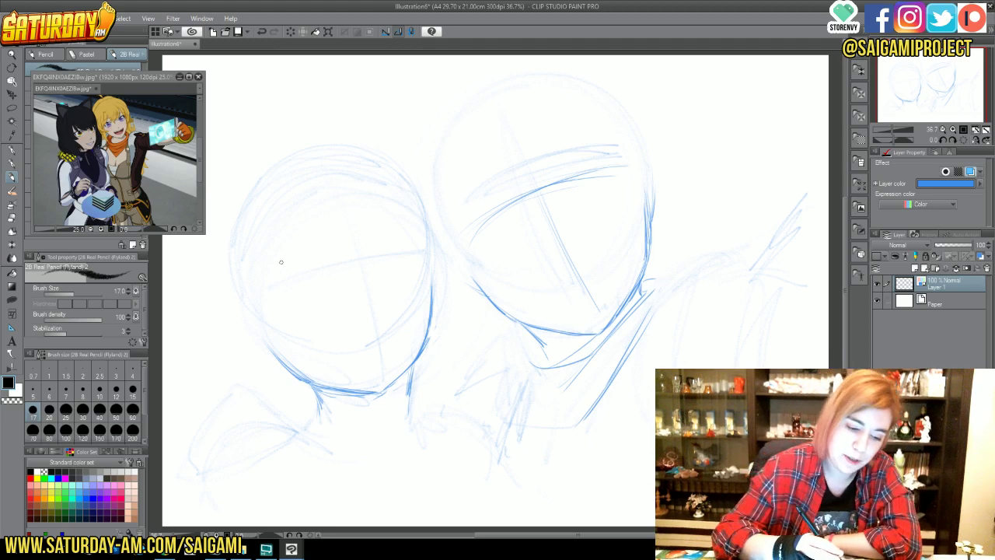
- Sketch the upper and lower lids of both eyes along the left head's eye guideline
left_click_drag(303, 266, 269, 276)
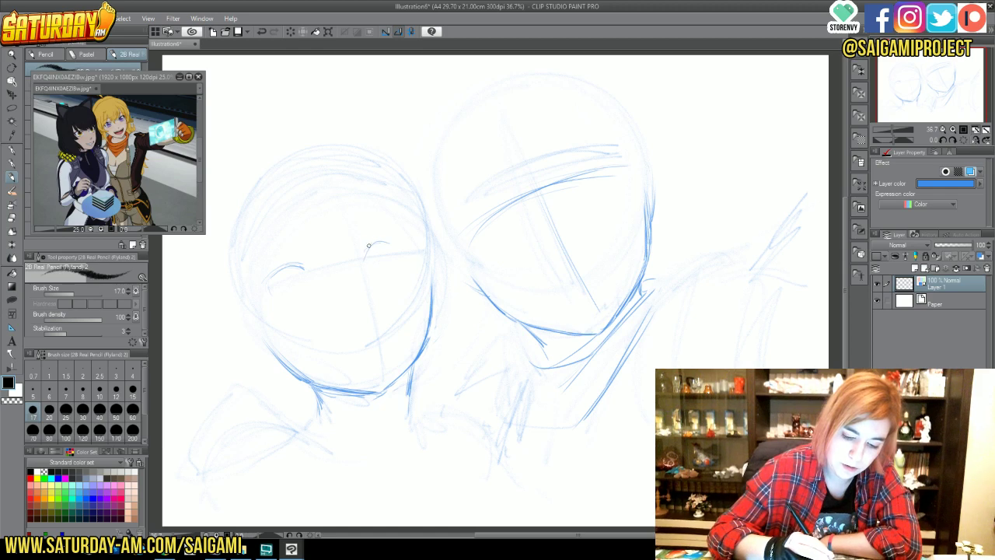
mouse_move(392, 242)
left_mouse_down()
mouse_move(364, 256)
mouse_move(380, 244)
mouse_move(367, 255)
mouse_move(398, 242)
mouse_move(369, 249)
mouse_move(396, 247)
left_mouse_up()
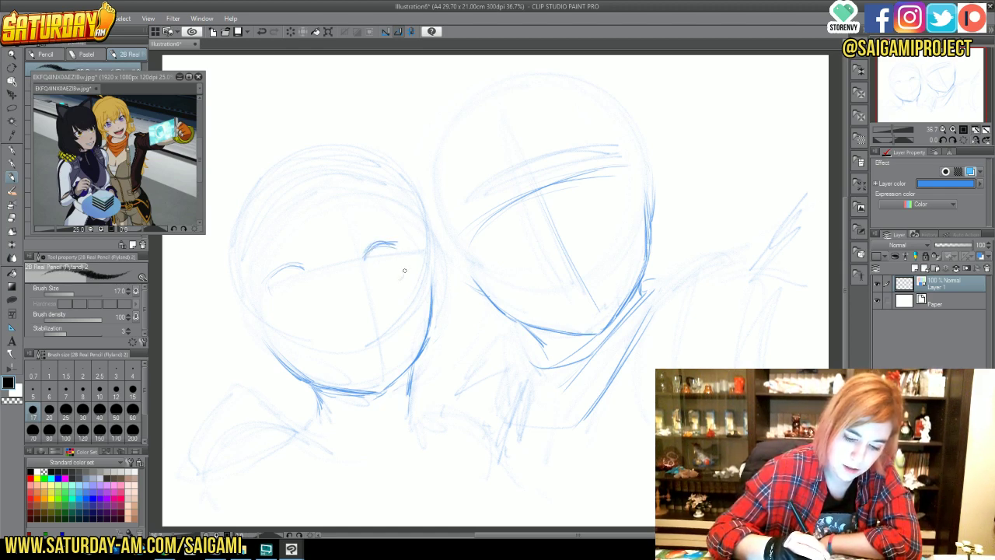
left_click_drag(295, 304, 308, 306)
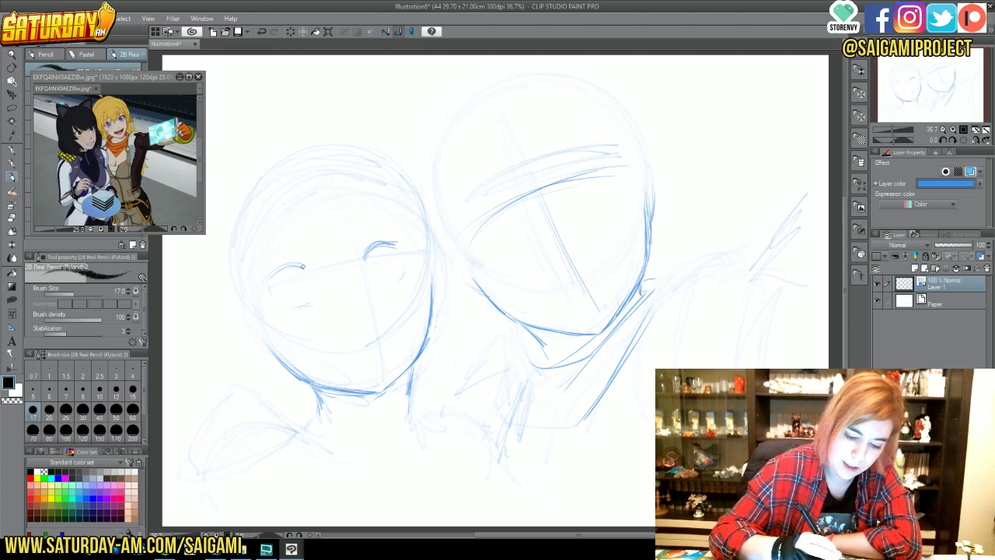
left_click_drag(301, 265, 314, 276)
left_click_drag(371, 250, 366, 269)
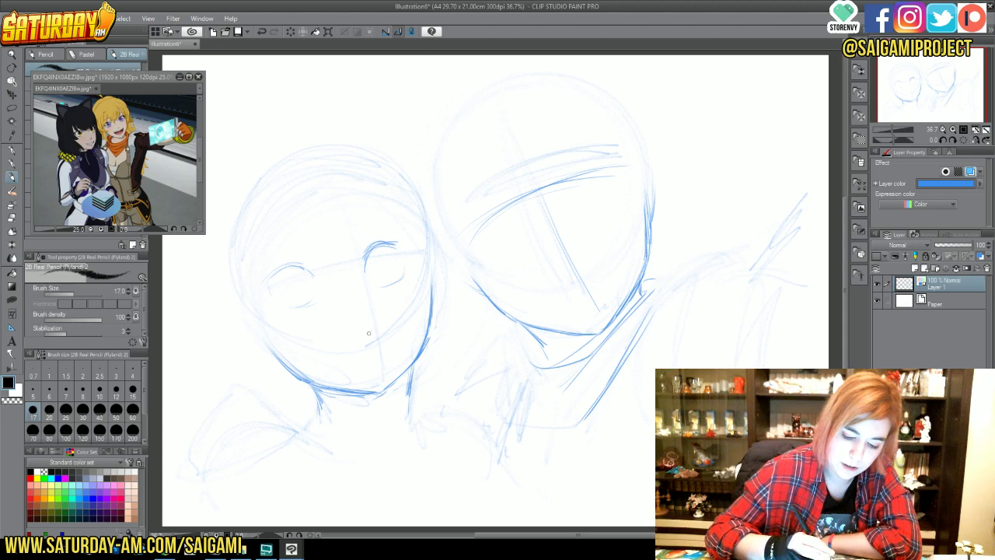
- Darken and thicken the left head's cheek and jaw line on the side facing the right head
left_click_drag(435, 280, 419, 347)
mouse_move(433, 298)
left_mouse_down()
mouse_move(414, 349)
mouse_move(380, 394)
left_mouse_up()
left_click_drag(416, 356, 394, 381)
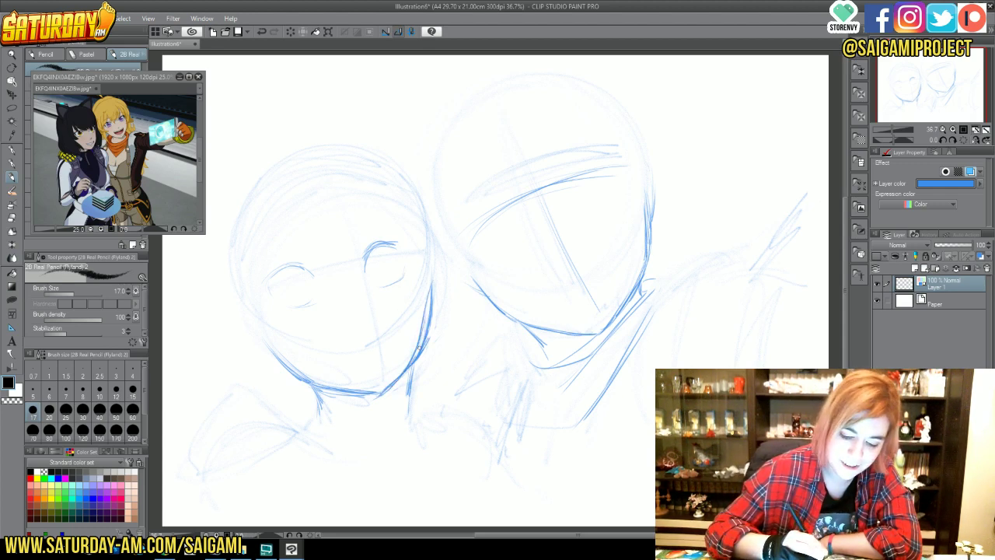
left_click_drag(427, 313, 411, 359)
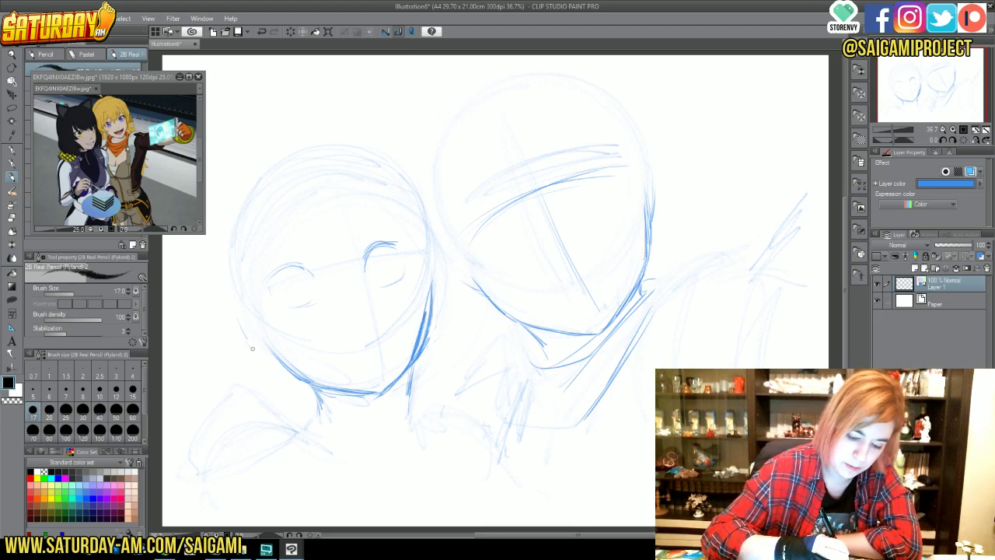
- Draw an ear on the outer side of the left head and darken the upper lids of both its eyes
mouse_move(234, 314)
left_mouse_down()
mouse_move(223, 297)
mouse_move(239, 340)
left_mouse_up()
mouse_move(224, 293)
left_mouse_down()
mouse_move(243, 308)
mouse_move(231, 326)
mouse_move(240, 339)
mouse_move(227, 296)
mouse_move(233, 330)
mouse_move(268, 351)
left_mouse_up()
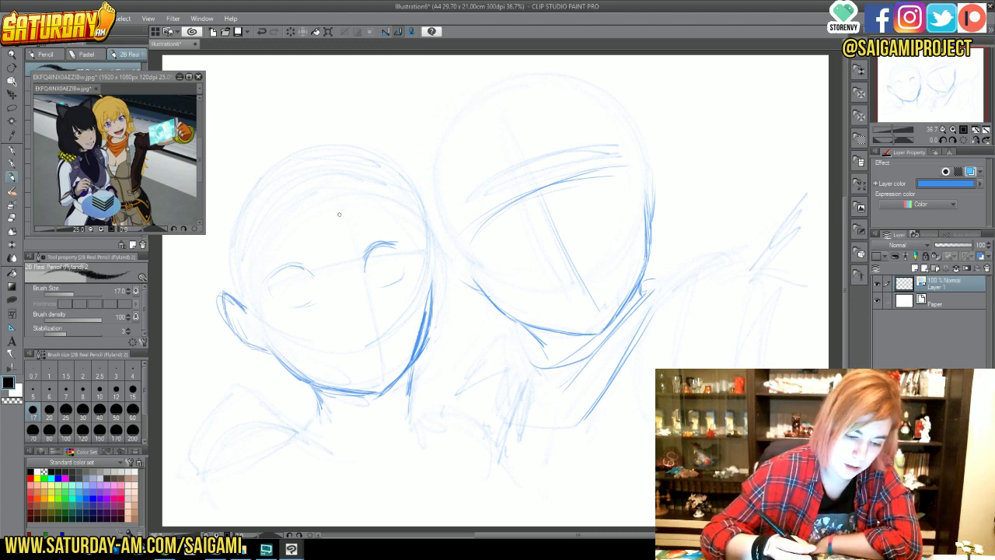
left_click_drag(442, 264, 434, 296)
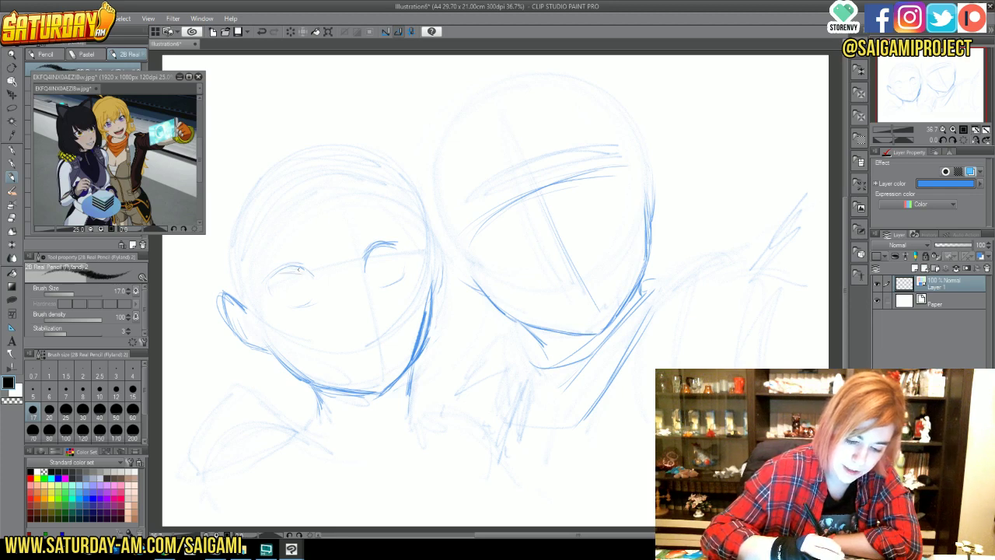
left_click_drag(312, 274, 276, 271)
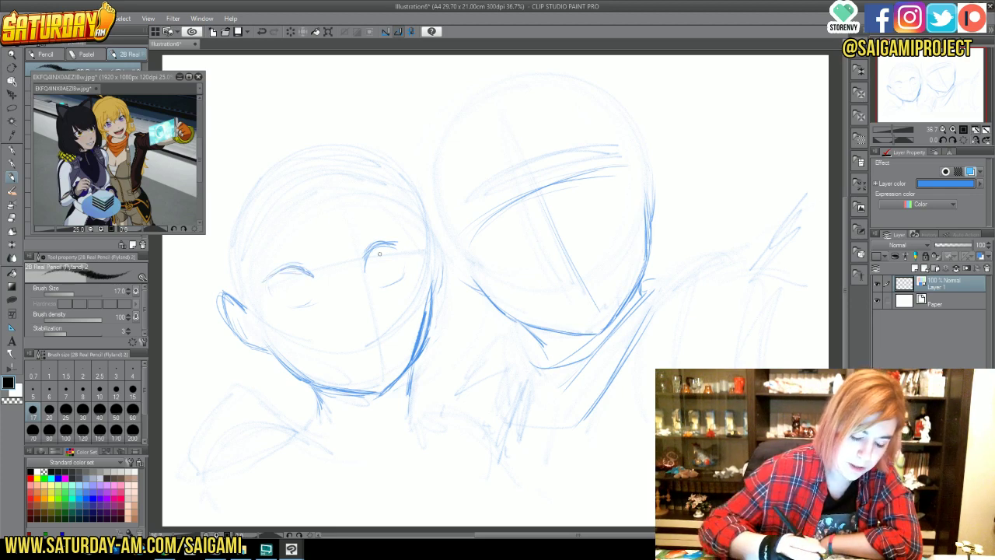
left_click_drag(367, 260, 396, 246)
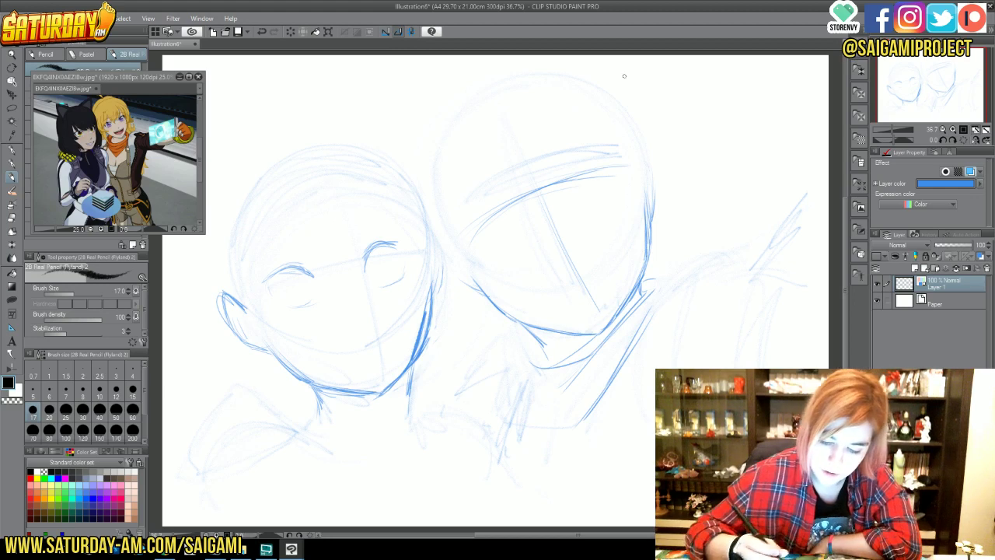
- Erase the right head's curved eye guidelines, trial eye stroke and most of the slanted center line
mouse_move(494, 226)
left_mouse_down()
mouse_move(595, 182)
mouse_move(575, 150)
mouse_move(563, 167)
mouse_move(566, 152)
left_mouse_up()
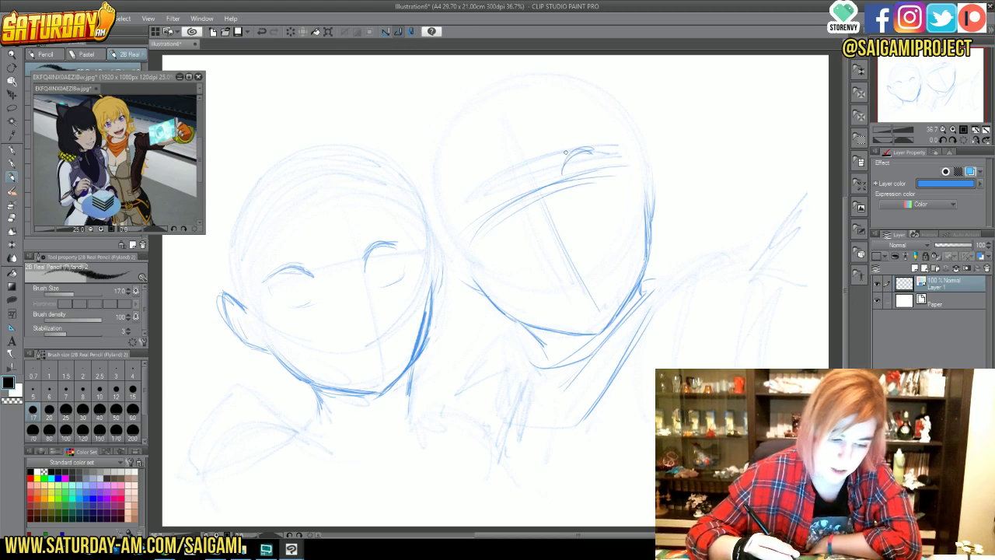
key("e")
mouse_move(493, 225)
left_mouse_down()
mouse_move(583, 156)
mouse_move(619, 150)
mouse_move(556, 246)
mouse_move(569, 286)
left_mouse_up()
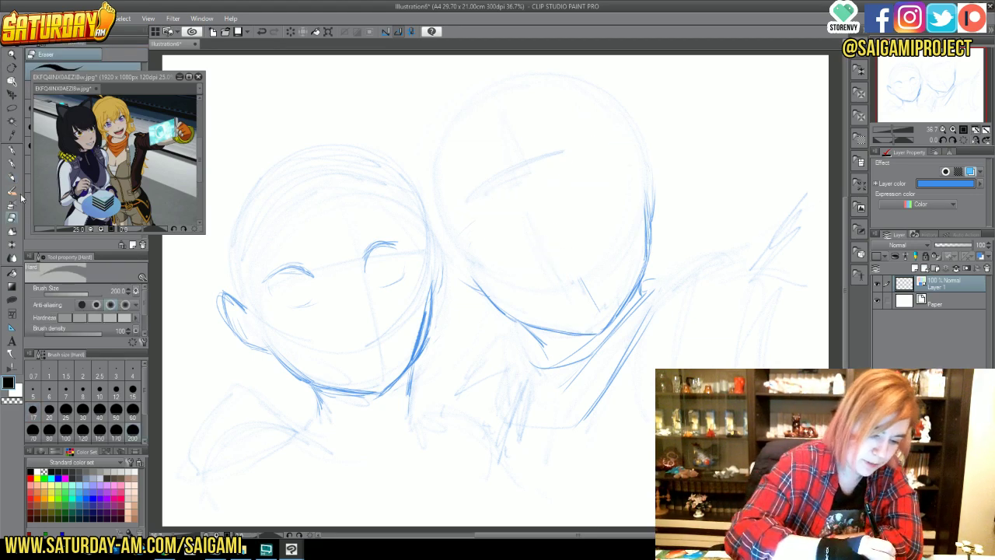
- Redraw the right head's slanted center line with the pencil, from the forehead down to the chin
left_click(11, 178)
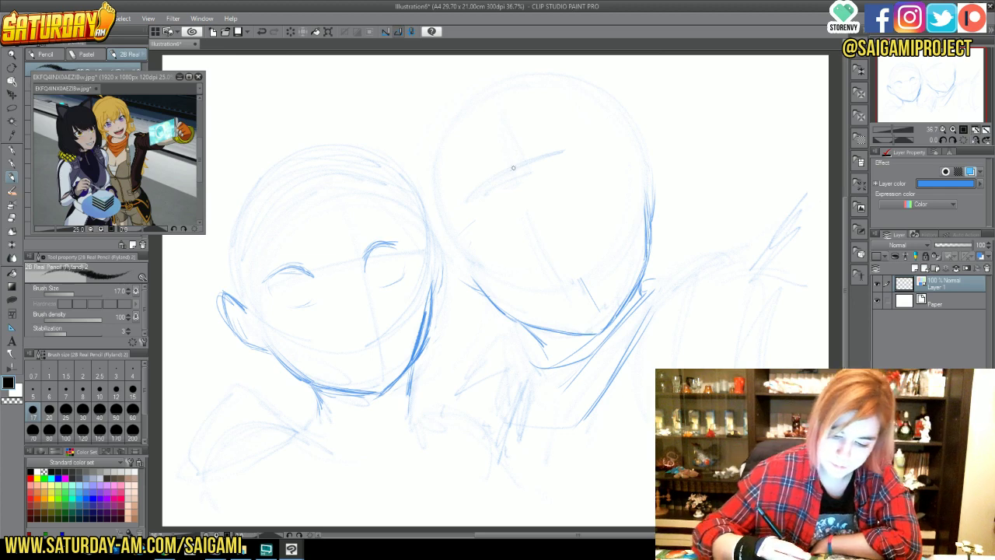
left_click_drag(507, 148, 594, 303)
left_click_drag(530, 177, 591, 300)
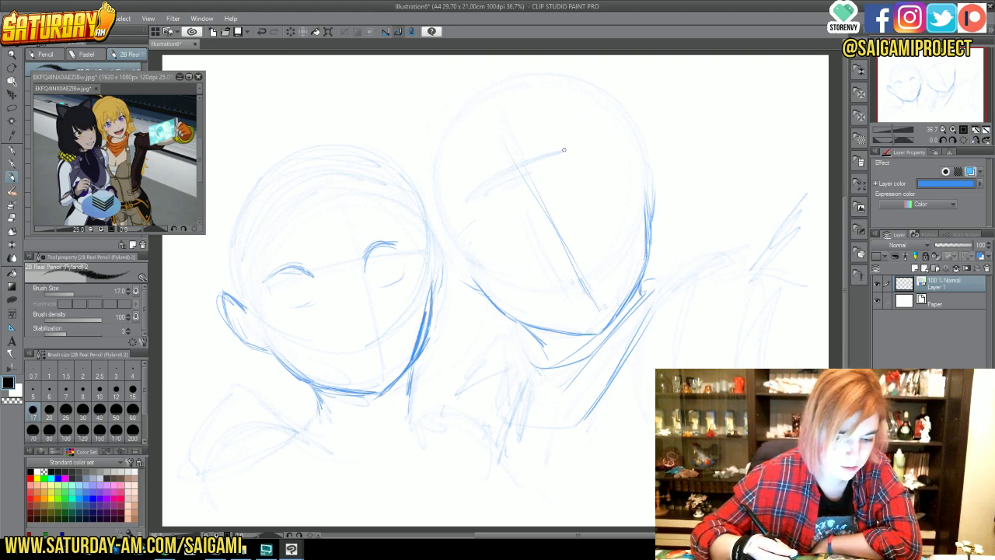
- Sketch the right head's outer eye with a curved upper lid, side and lower lid, plus a short brow above it
left_click_drag(567, 161, 593, 151)
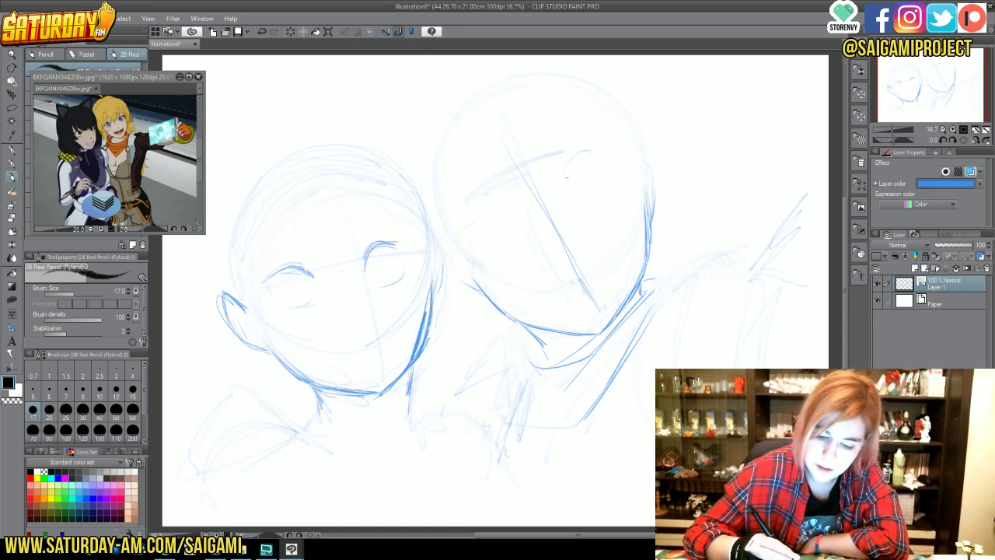
mouse_move(598, 150)
left_mouse_down()
mouse_move(566, 185)
mouse_move(582, 151)
mouse_move(563, 189)
mouse_move(594, 150)
left_mouse_up()
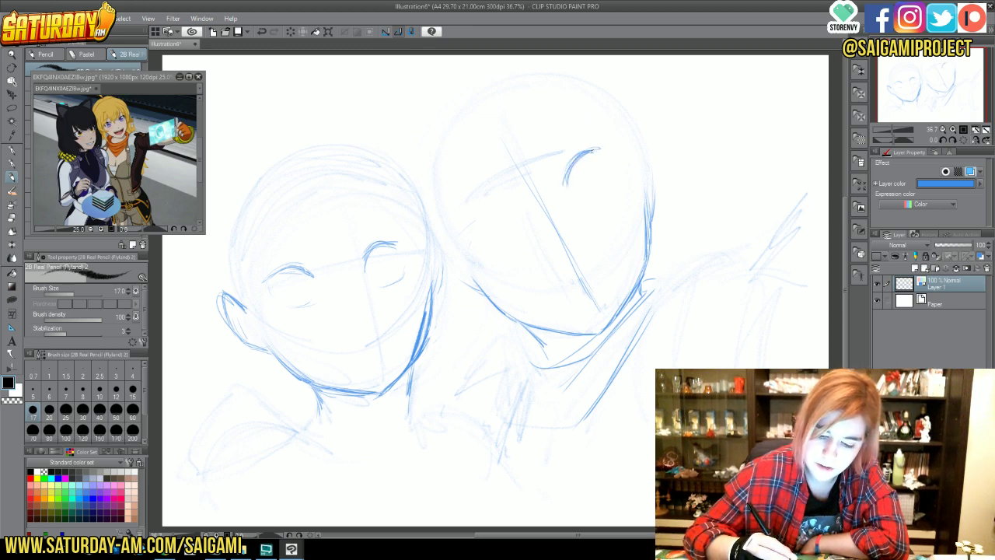
mouse_move(568, 181)
left_mouse_down()
mouse_move(596, 151)
mouse_move(604, 156)
left_mouse_up()
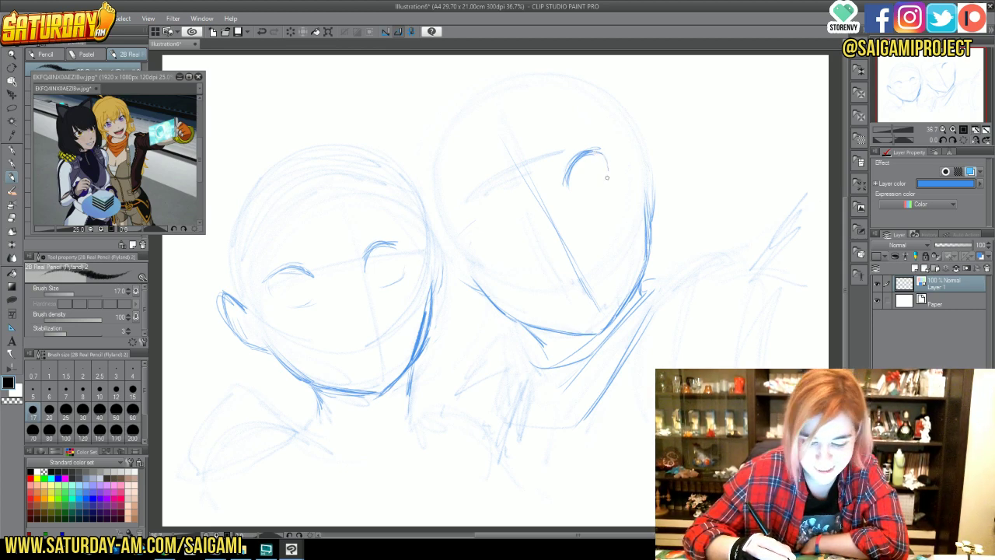
left_click_drag(605, 194, 598, 202)
mouse_move(607, 156)
left_mouse_down()
mouse_move(597, 152)
mouse_move(566, 187)
left_mouse_up()
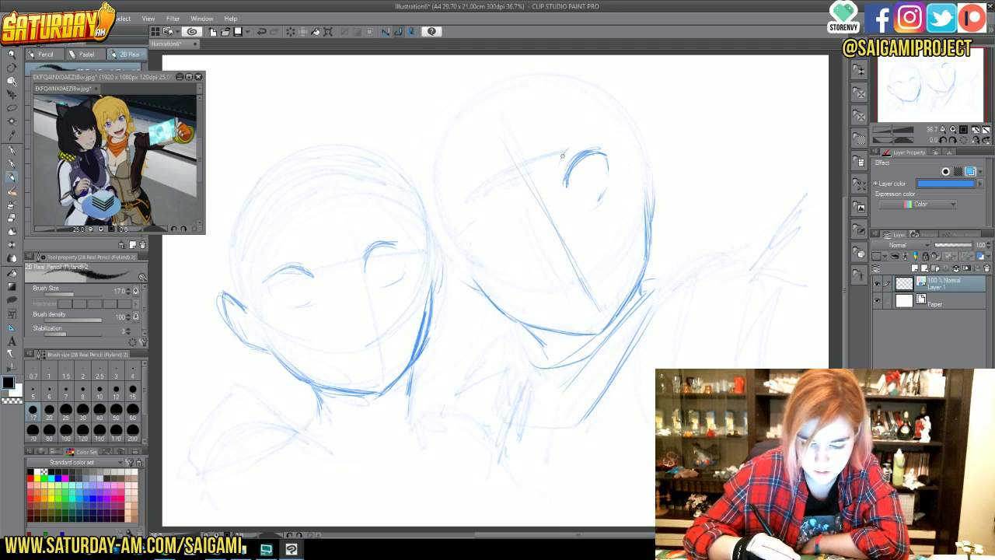
left_click_drag(561, 130, 580, 124)
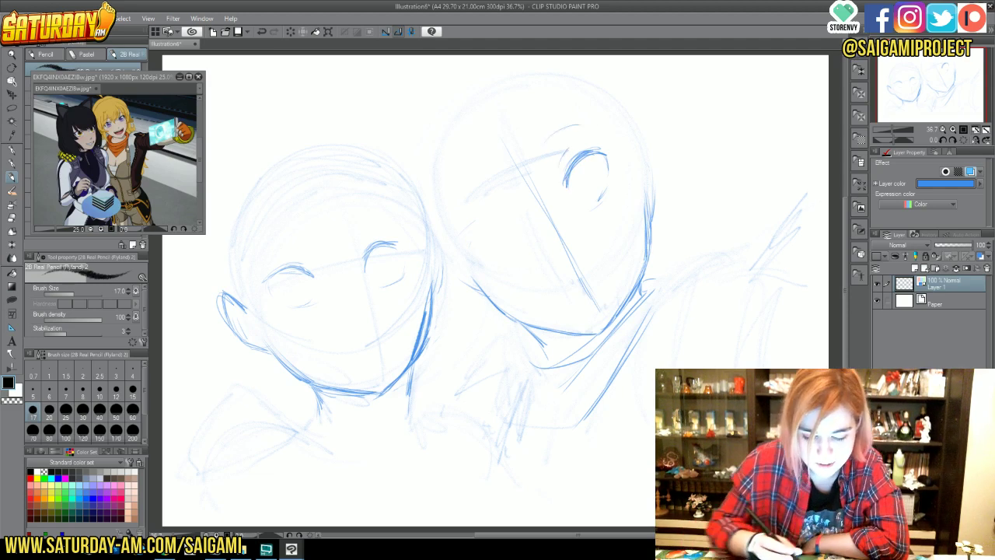
- Sketch the right head's other eye, nearer the left head, with darkened upper and lower lids and an arched brow
mouse_move(491, 174)
left_mouse_down()
mouse_move(461, 197)
mouse_move(568, 131)
mouse_move(506, 207)
mouse_move(471, 215)
mouse_move(509, 206)
left_mouse_up()
left_click_drag(510, 241, 490, 245)
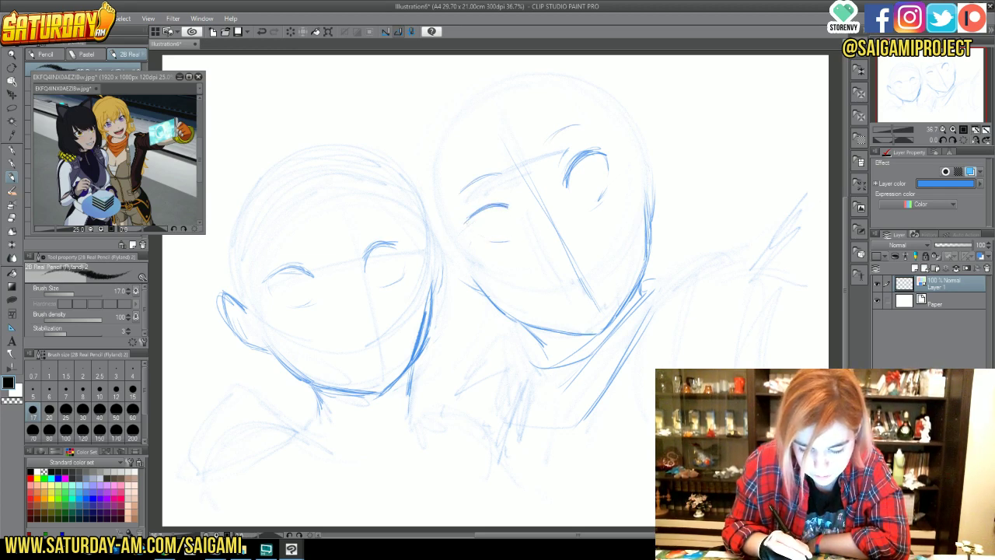
mouse_move(494, 202)
left_mouse_down()
mouse_move(517, 198)
mouse_move(473, 234)
mouse_move(511, 244)
mouse_move(522, 210)
left_mouse_up()
left_click_drag(503, 247, 510, 245)
left_click_drag(499, 247, 519, 241)
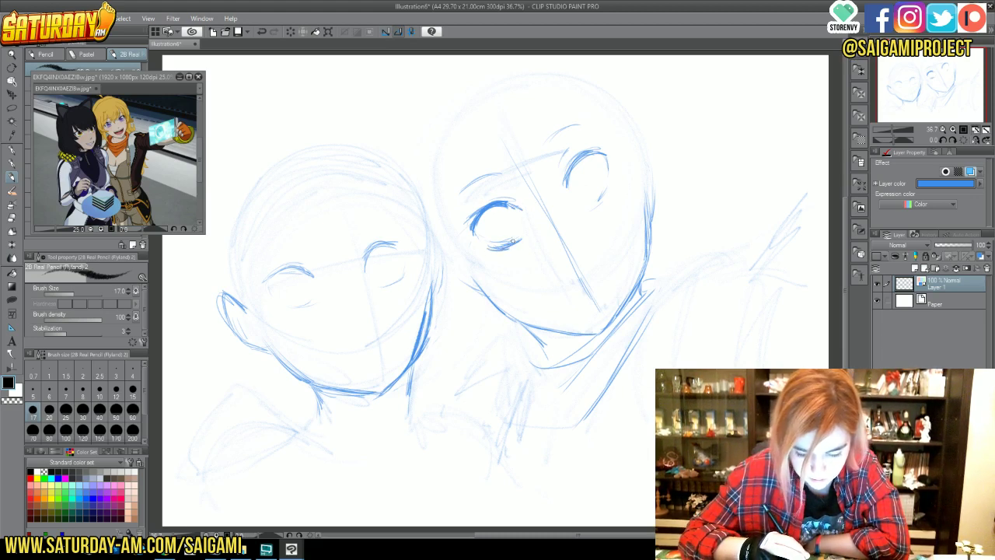
- Thicken the upper lid and strengthen the lower lid and side of the right head's outer eye
left_click_drag(606, 186, 594, 197)
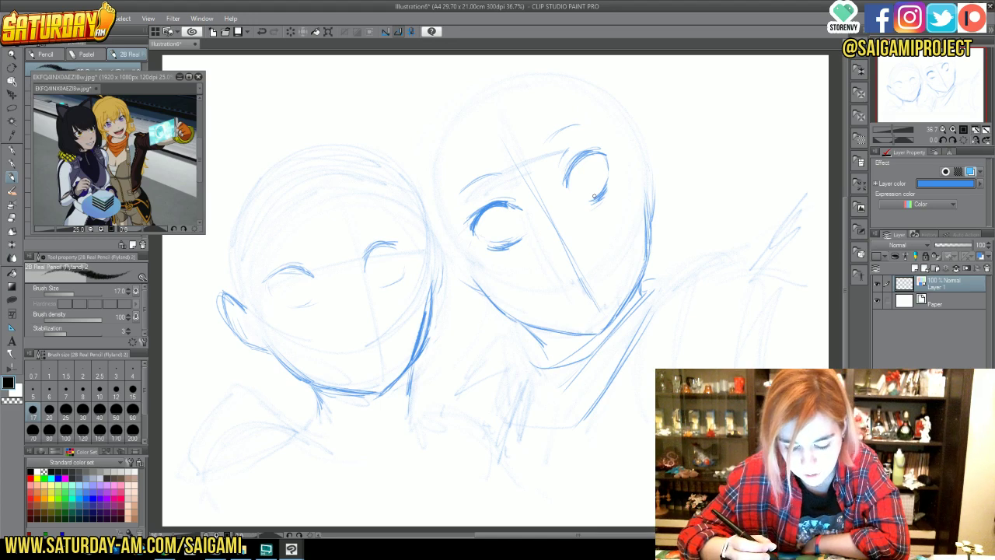
left_click_drag(600, 190, 594, 199)
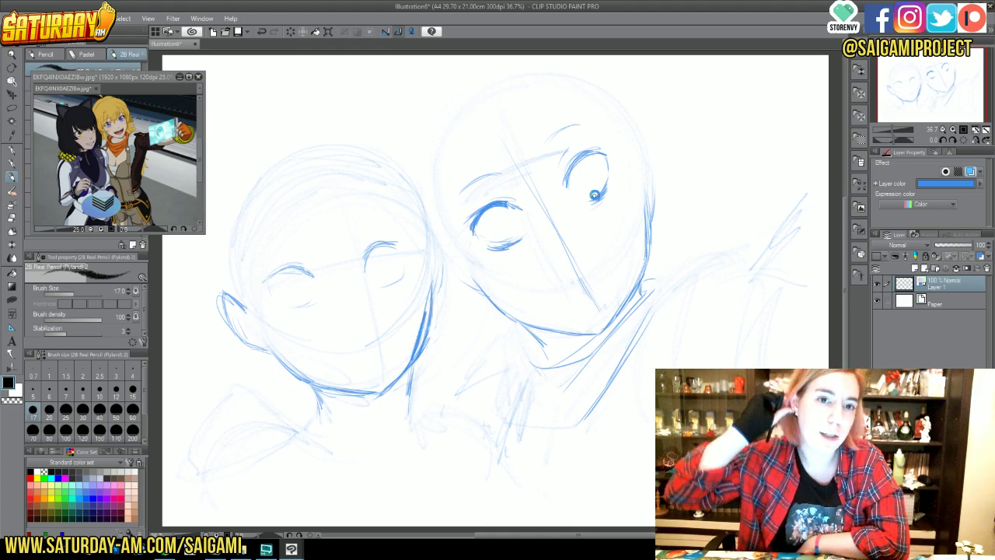
key("ctrl+z")
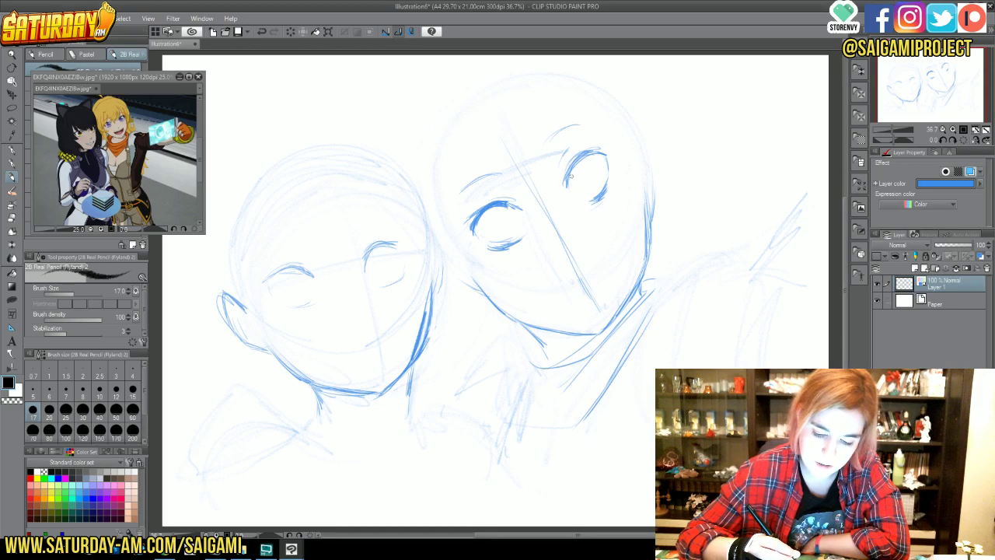
mouse_move(573, 174)
left_mouse_down()
mouse_move(573, 193)
mouse_move(590, 154)
mouse_move(609, 160)
mouse_move(571, 175)
mouse_move(595, 158)
mouse_move(611, 161)
left_mouse_up()
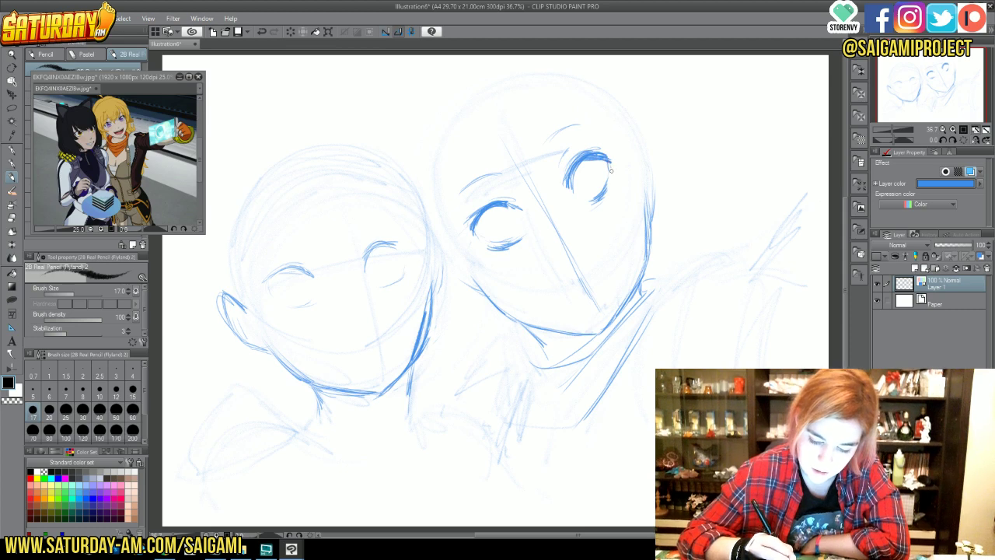
left_click_drag(599, 201, 610, 188)
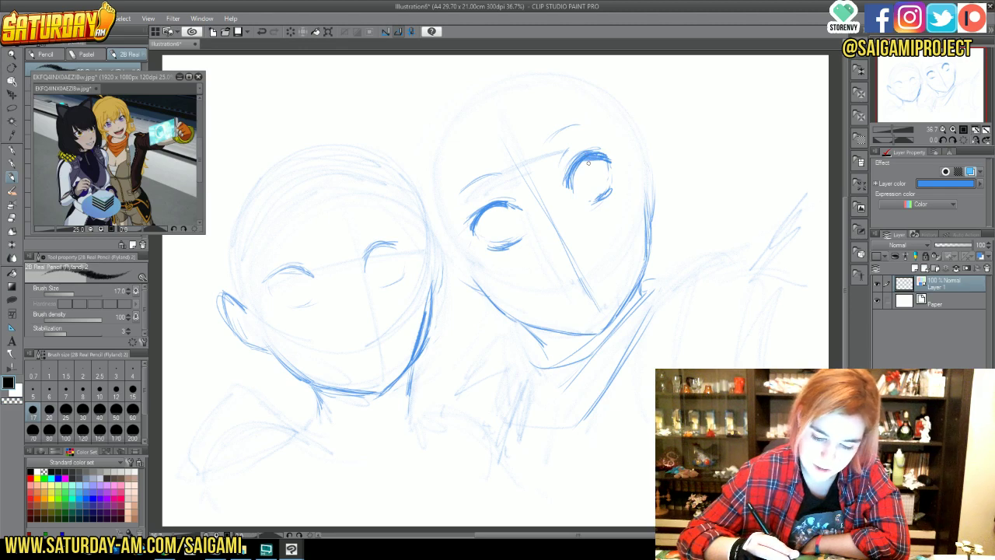
key("c")
key("c")
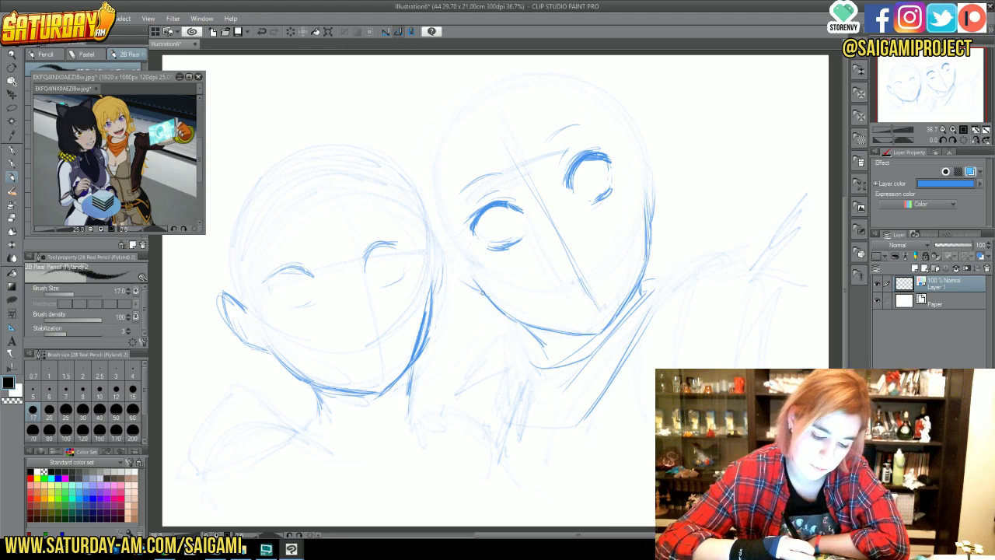
- Darken the right head's jaw down to the chin and trim the outer eye's upper lid using the transparent color
mouse_move(480, 286)
left_mouse_down()
mouse_move(562, 332)
mouse_move(606, 327)
left_mouse_up()
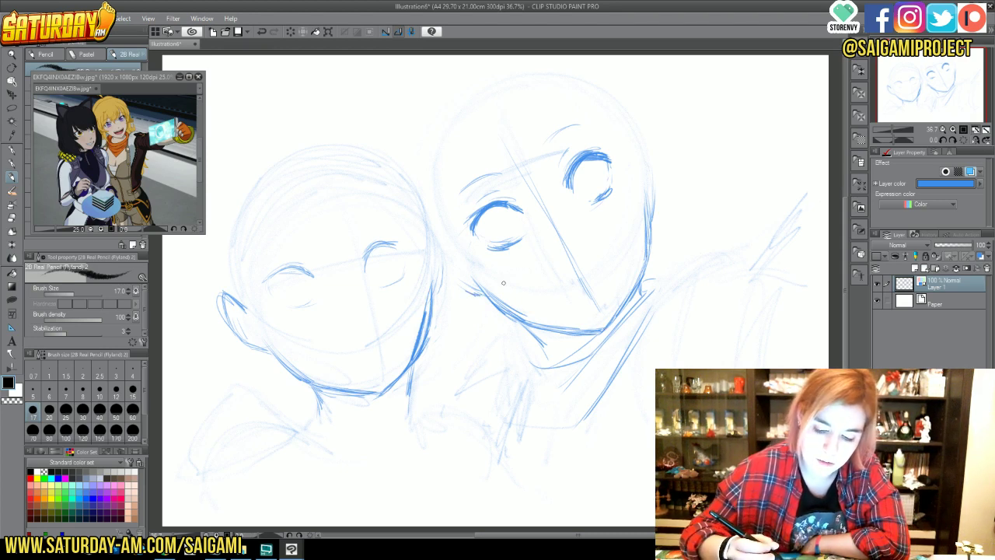
key("c")
left_click_drag(588, 159, 601, 160)
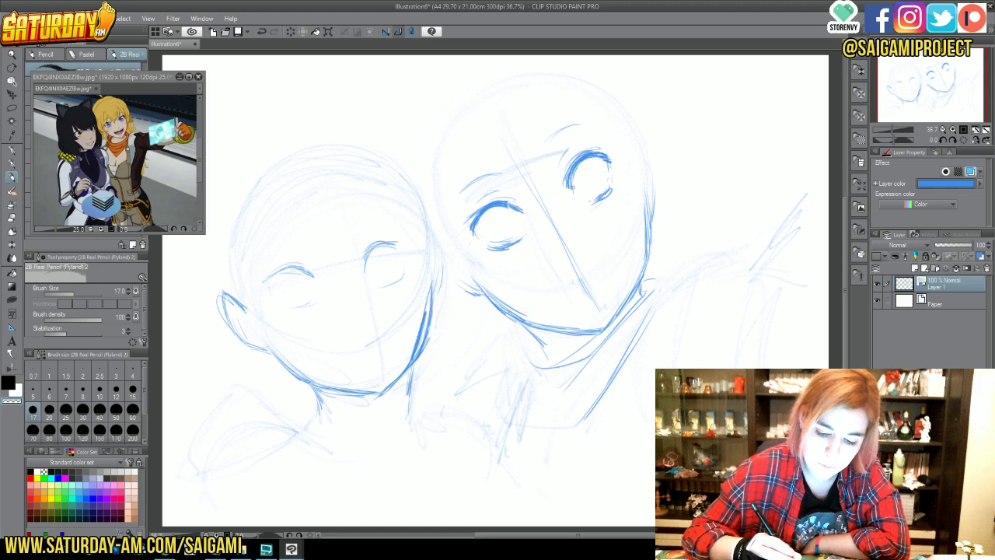
key("c")
key("c")
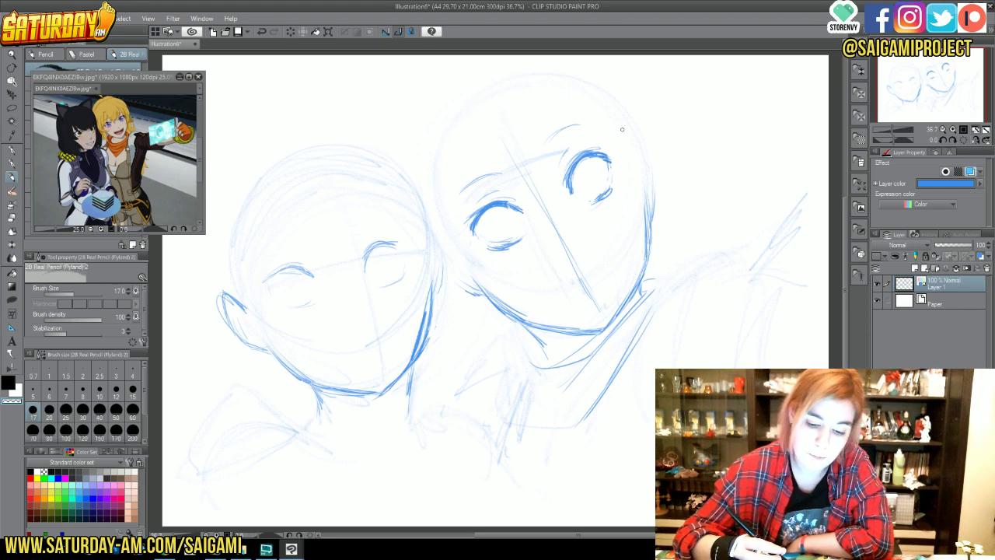
- Lengthen the right head's two eyebrows with light pencil strokes
key("x")
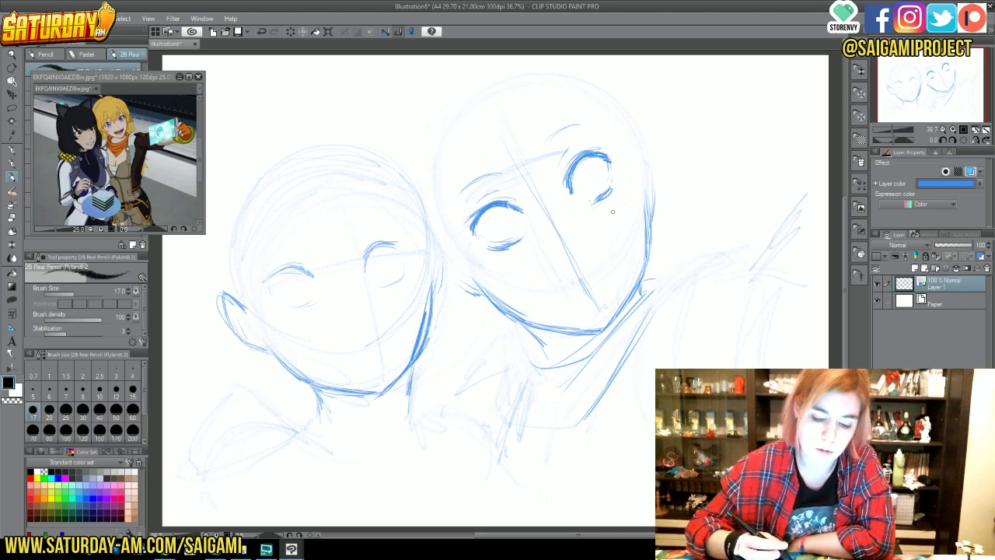
key("c")
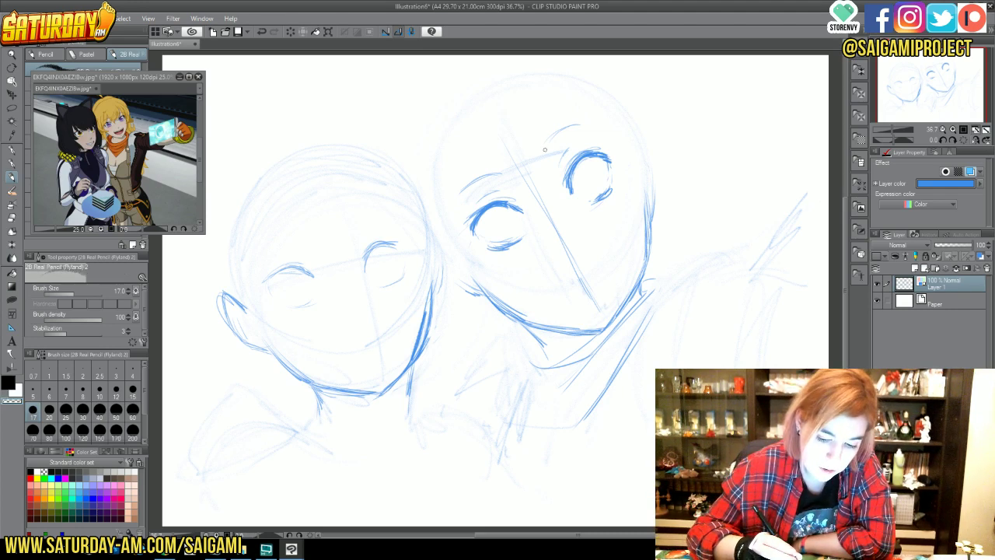
key("c")
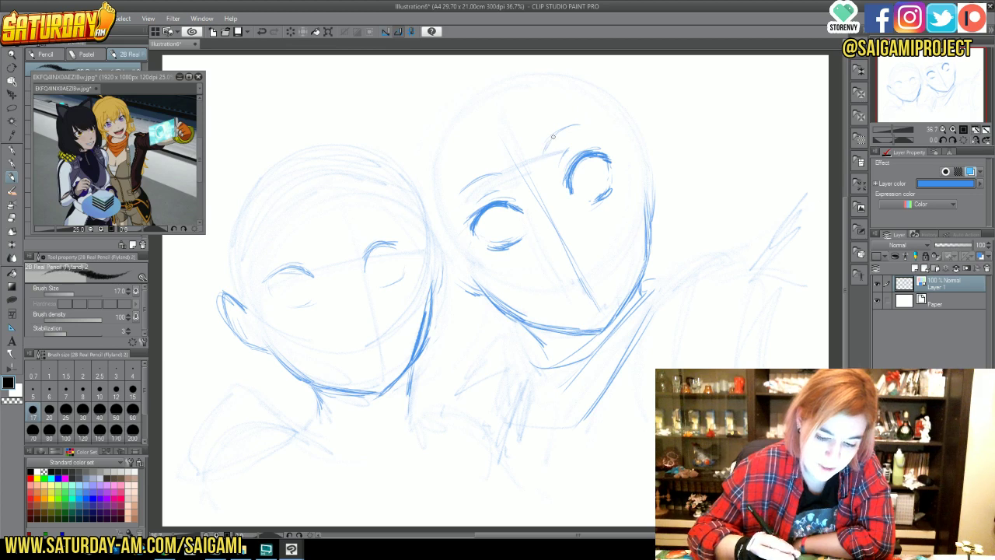
left_click_drag(453, 205, 499, 173)
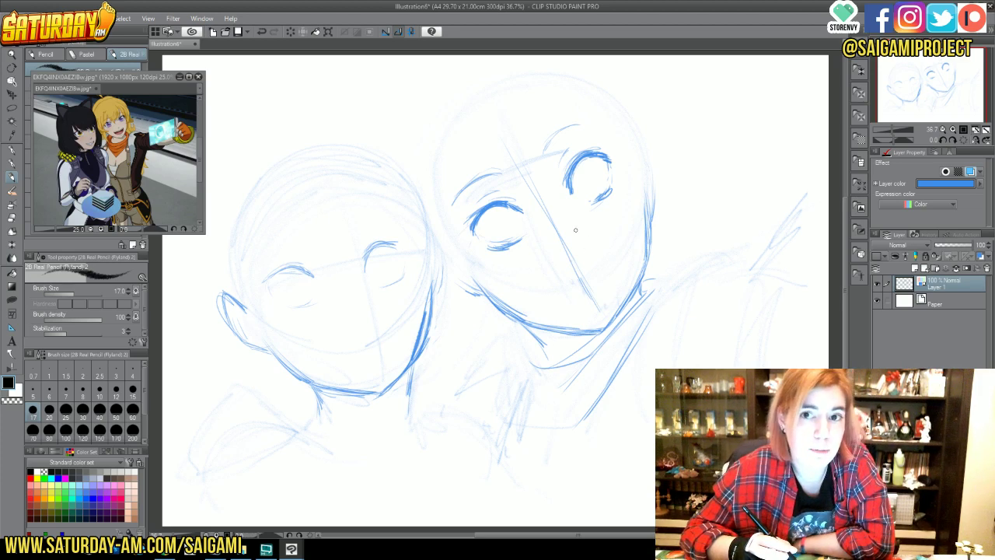
- Erase the lower part of the right head's center line between the eyes and the chin
left_click_drag(555, 238, 543, 202)
left_click_drag(564, 242, 597, 306)
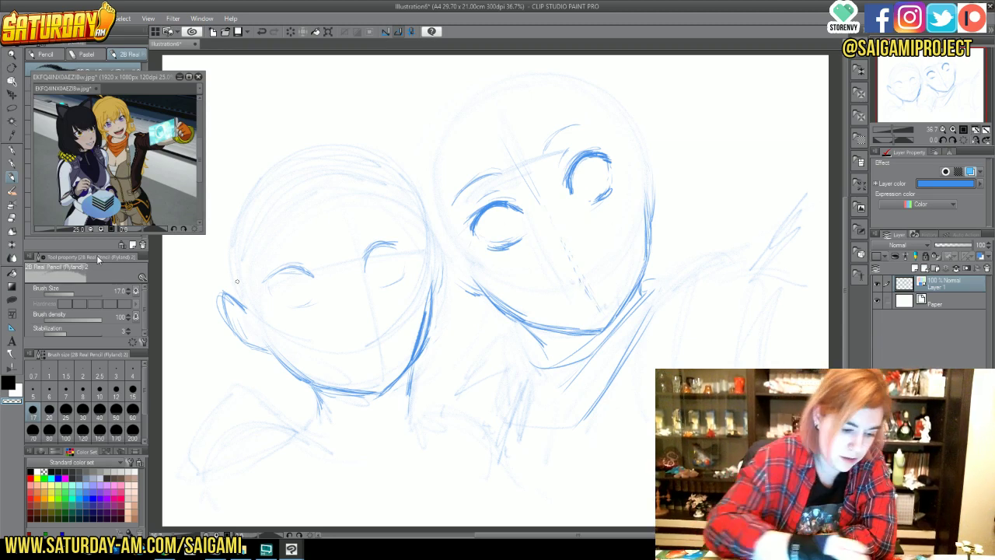
key("e")
left_click_drag(567, 244, 594, 302)
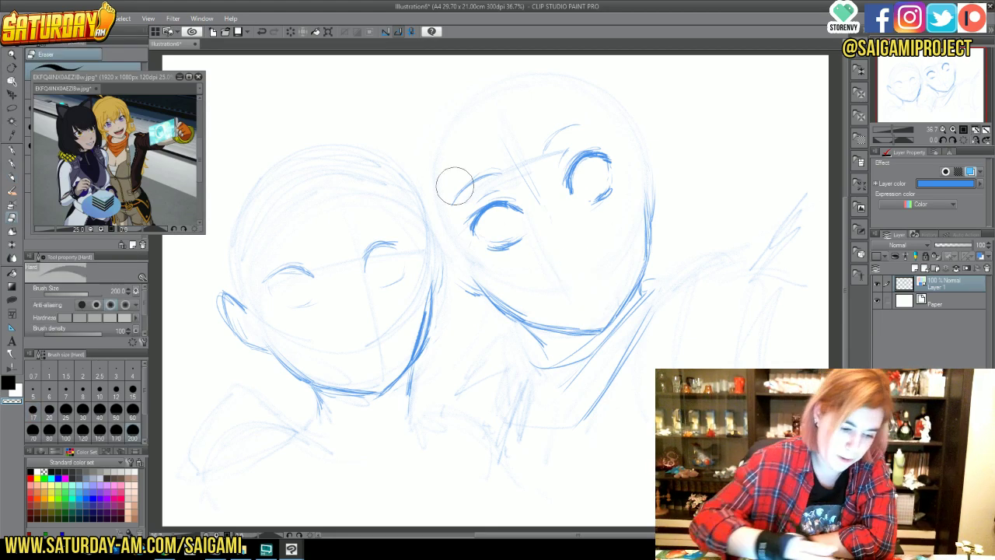
- Touch up the right head's face with the pencil, darkening the chin and the jaw rising toward the outer cheek
key("p")
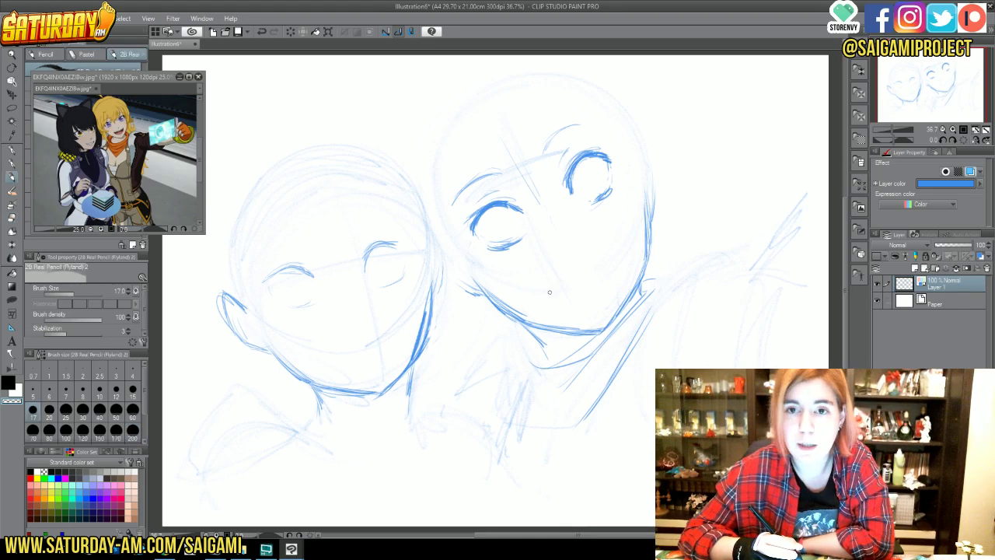
left_click_drag(571, 189, 567, 195)
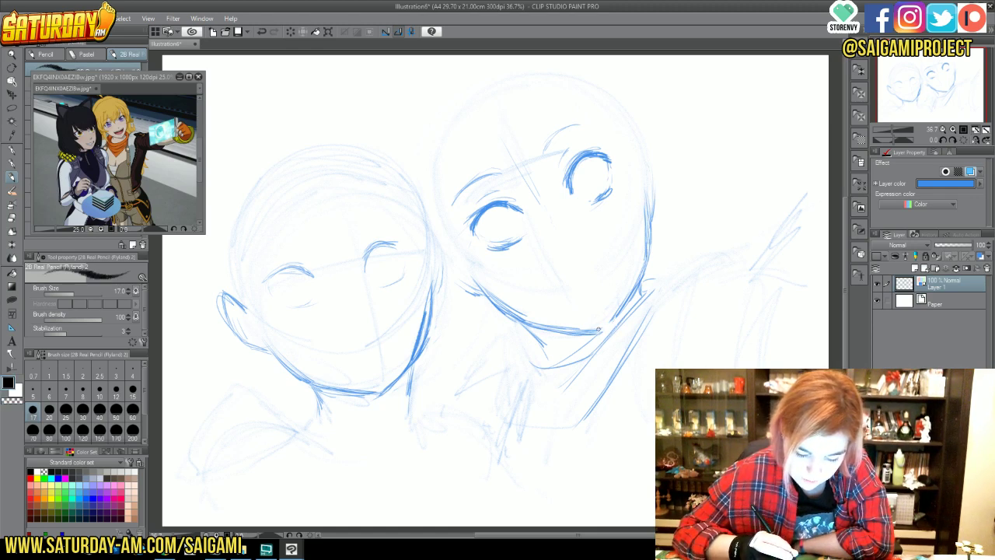
mouse_move(598, 330)
left_mouse_down()
mouse_move(634, 300)
mouse_move(622, 315)
left_mouse_up()
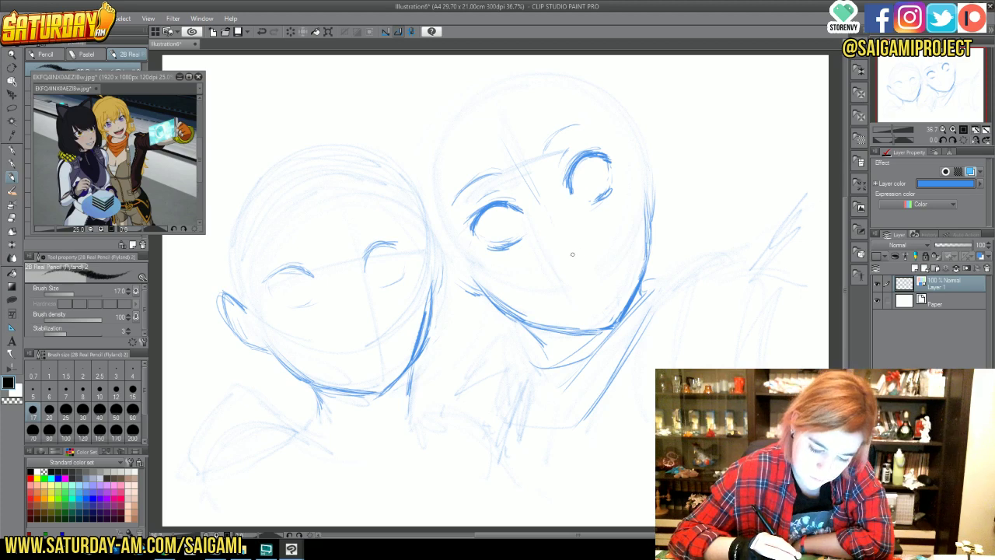
- Sketch the right head's small nose and curve the first iris outlines inside both of its eyes
left_click_drag(567, 259, 565, 244)
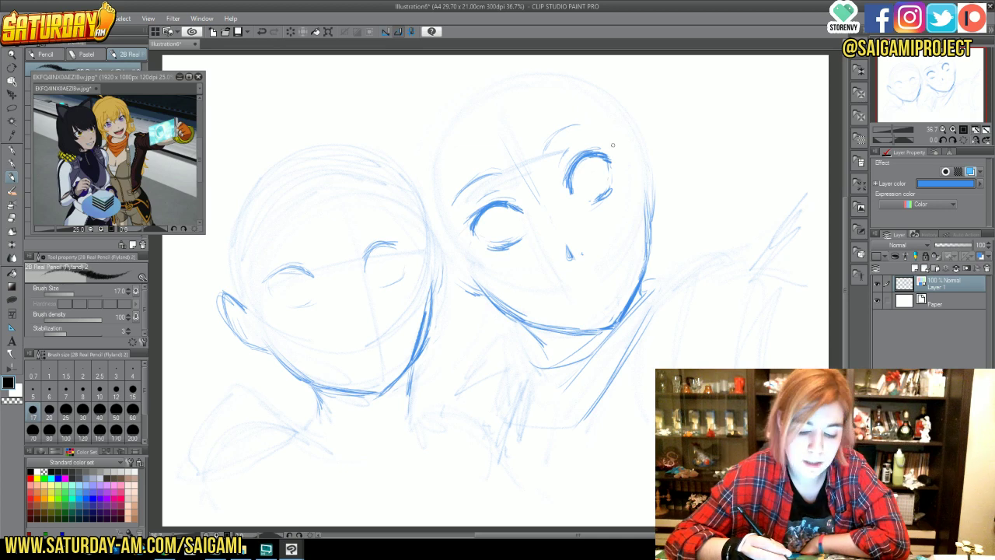
key("ctrl+z")
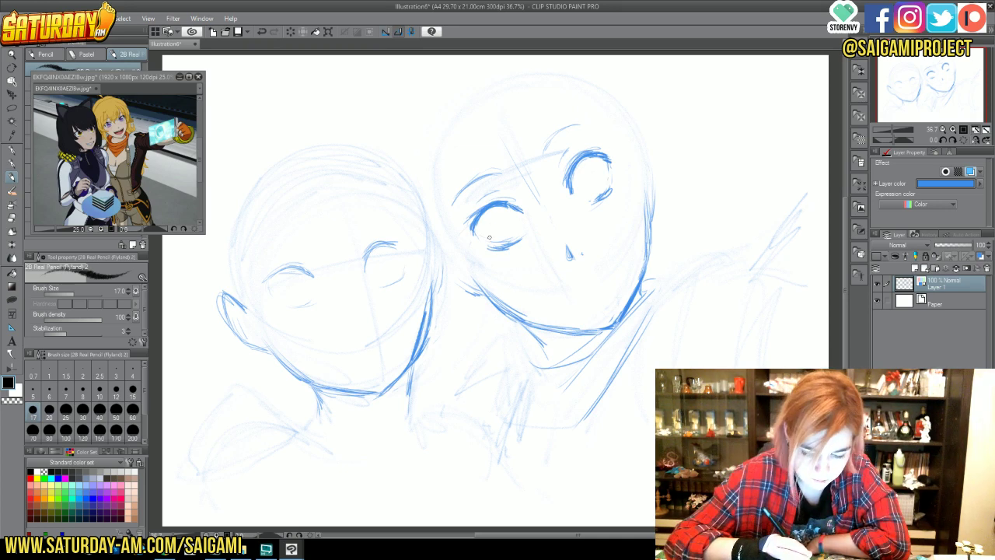
mouse_move(485, 216)
left_mouse_down()
mouse_move(490, 239)
mouse_move(509, 234)
left_mouse_up()
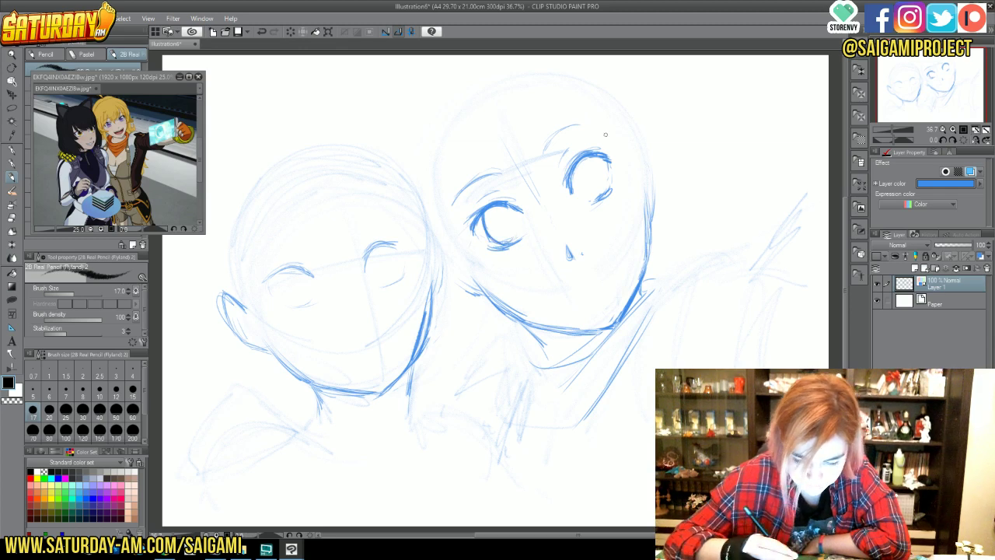
mouse_move(577, 171)
left_mouse_down()
mouse_move(580, 196)
mouse_move(596, 199)
mouse_move(600, 184)
left_mouse_up()
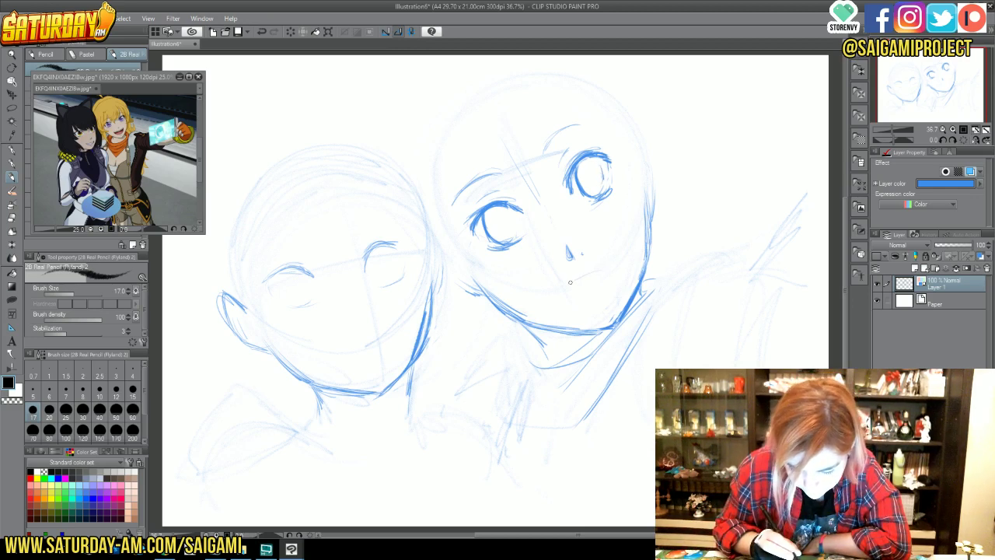
- Draw the right head's wide open smile with a slanted upper line, a corner at the cheek and a lower lip
left_click_drag(553, 289, 615, 262)
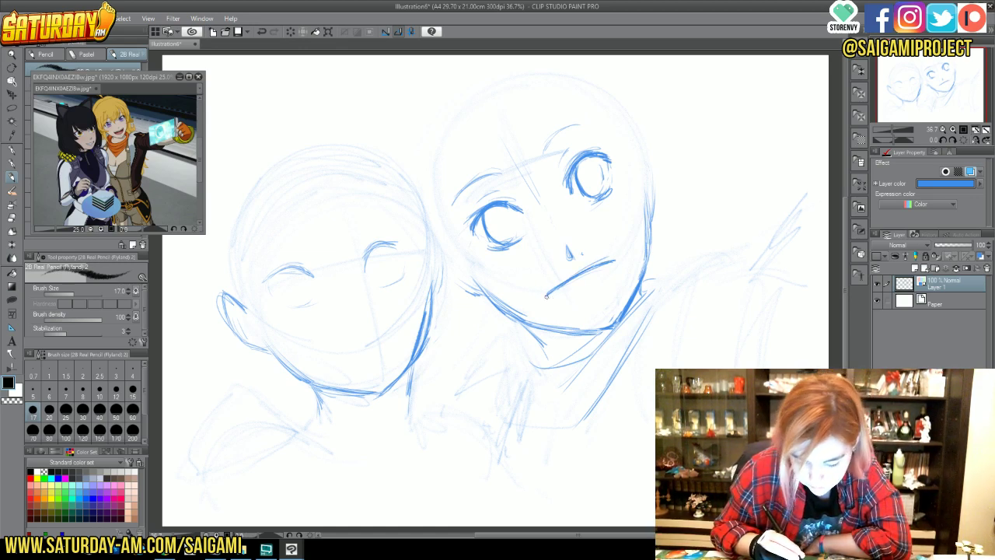
mouse_move(546, 297)
left_mouse_down()
mouse_move(620, 257)
mouse_move(619, 269)
mouse_move(566, 304)
mouse_move(605, 300)
left_mouse_up()
mouse_move(598, 262)
left_mouse_down()
mouse_move(616, 257)
mouse_move(616, 281)
left_mouse_up()
left_click_drag(559, 300, 602, 300)
left_click_drag(616, 262, 613, 284)
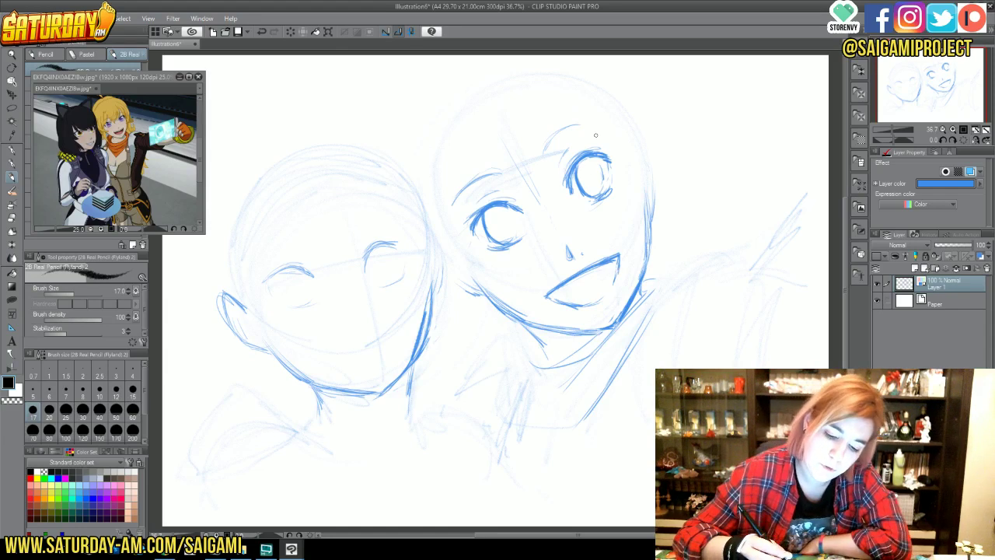
- Close the smiling head's irises into full ovals, touch up its eye outlines and darken its outer cheek and jaw
left_click(974, 140)
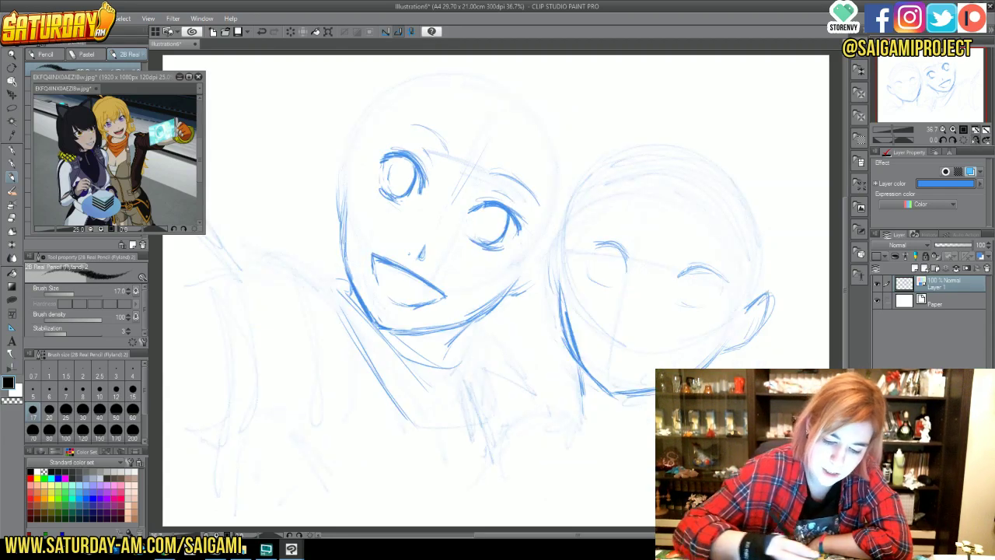
left_click_drag(384, 156, 379, 153)
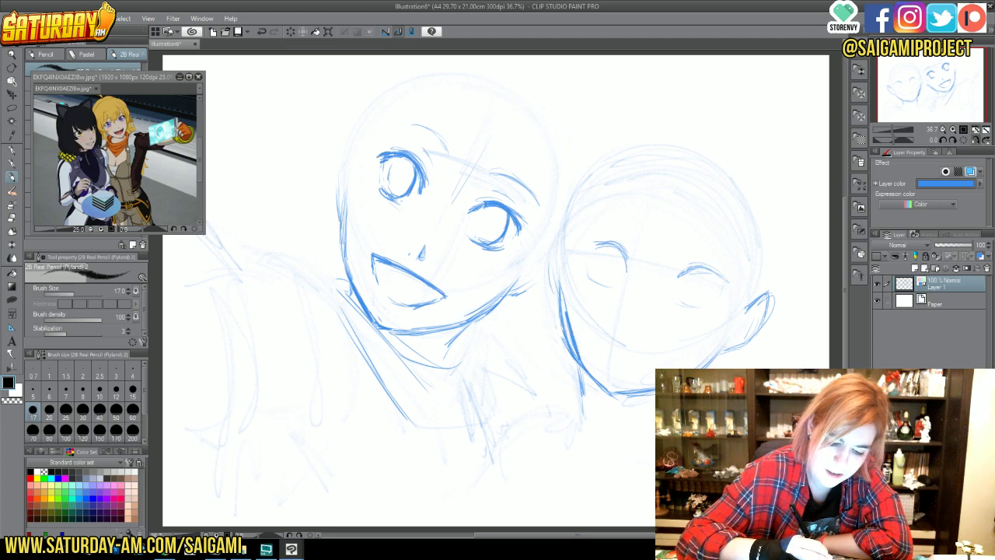
left_click_drag(386, 190, 412, 207)
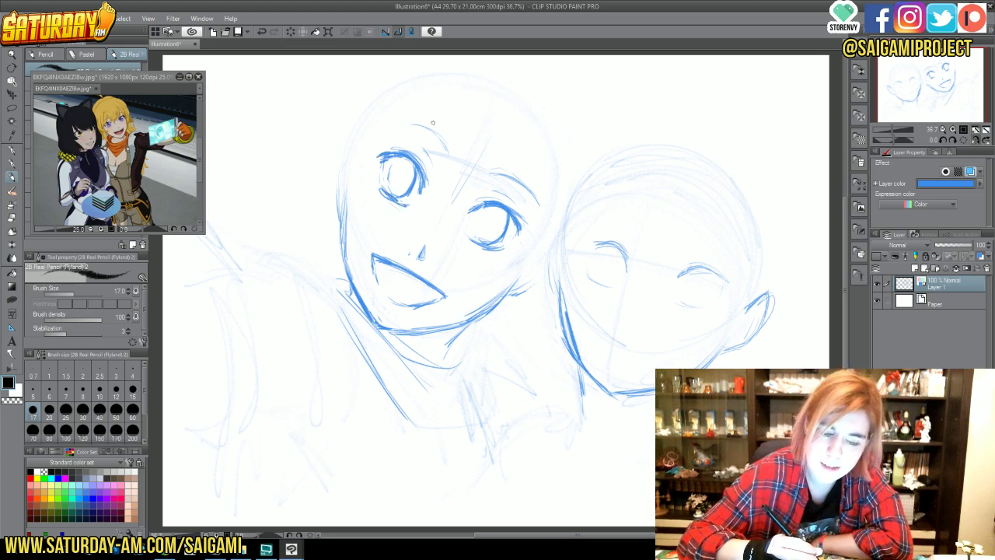
mouse_move(389, 154)
left_mouse_down()
mouse_move(390, 193)
mouse_move(378, 166)
left_mouse_up()
left_click_drag(484, 203, 477, 211)
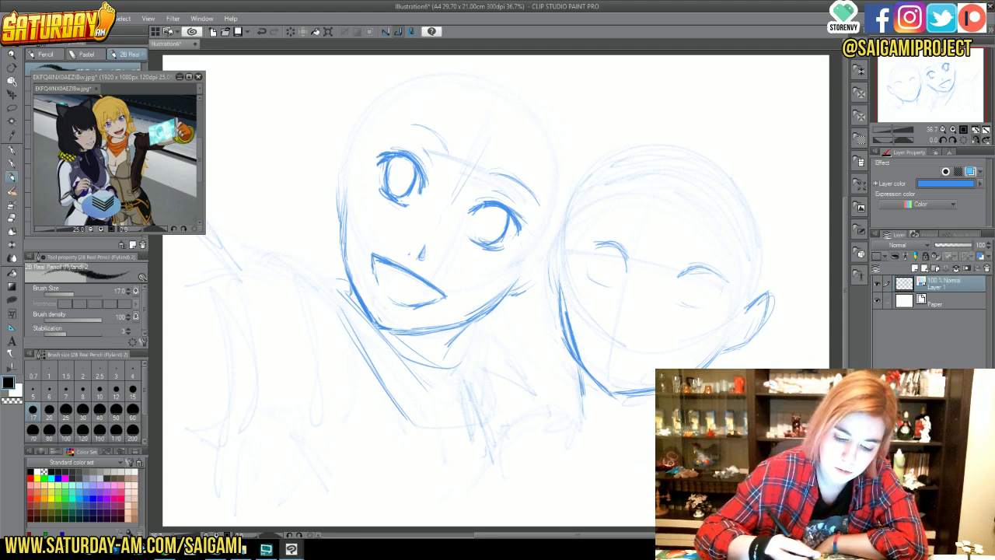
mouse_move(477, 234)
left_mouse_down()
mouse_move(480, 211)
mouse_move(478, 233)
left_mouse_up()
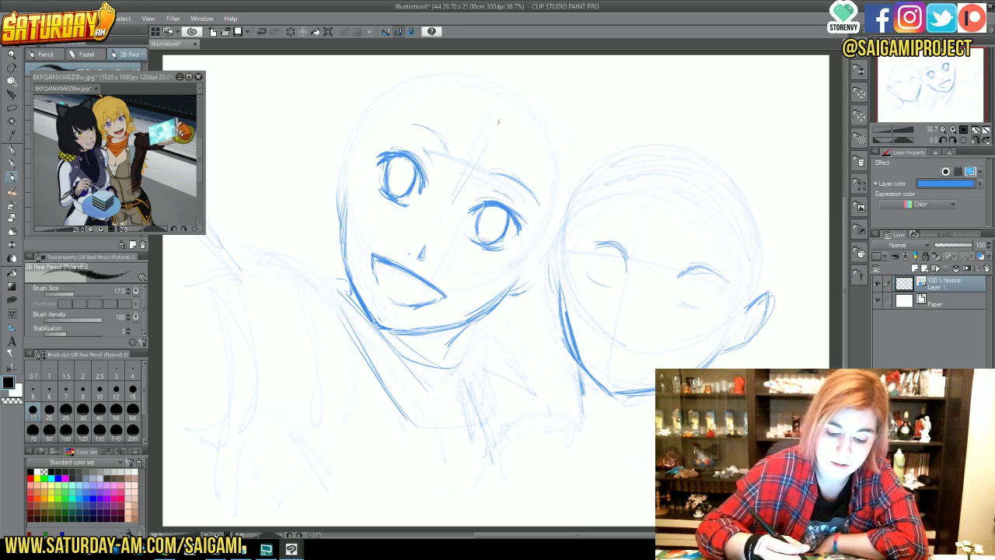
left_click_drag(347, 173, 345, 253)
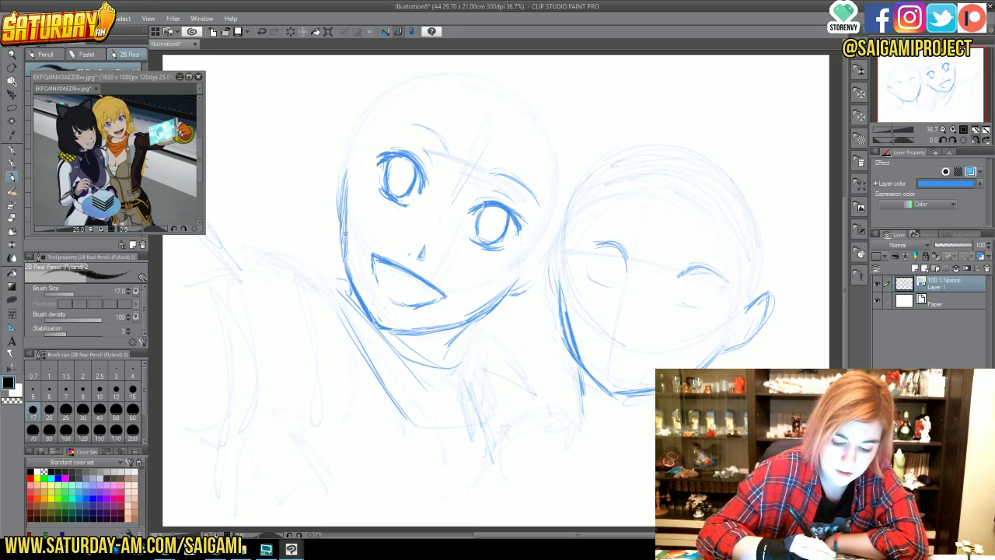
left_click_drag(368, 307, 380, 325)
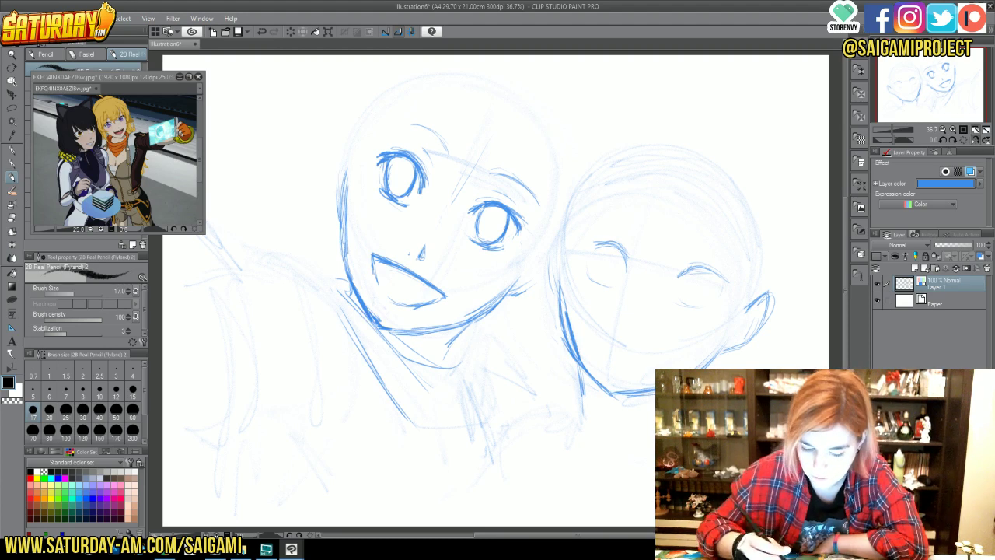
- Lasso the lower head's eye nearest the smiling head, rotate it slightly counterclockwise and deselect it
key("m")
left_click_drag(650, 274, 648, 266)
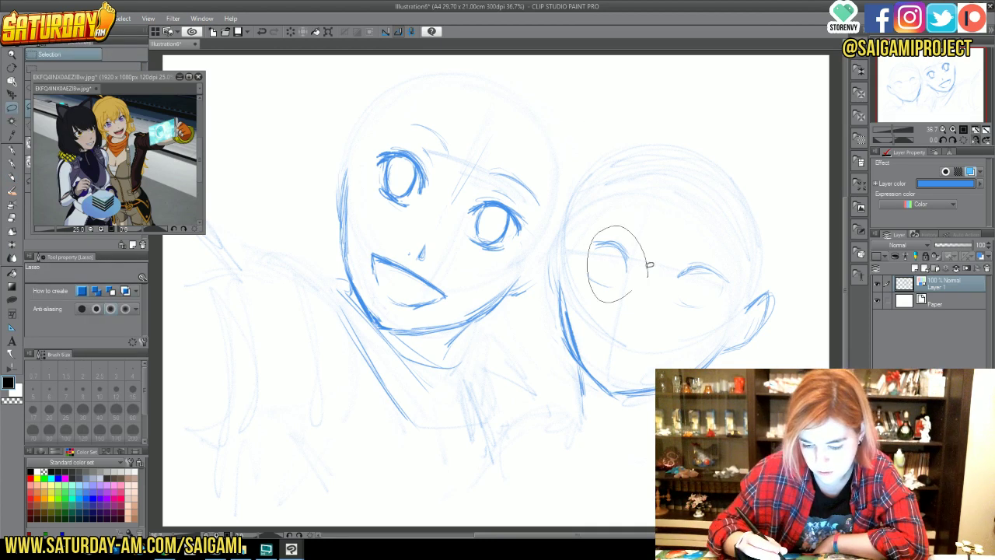
left_click(658, 319)
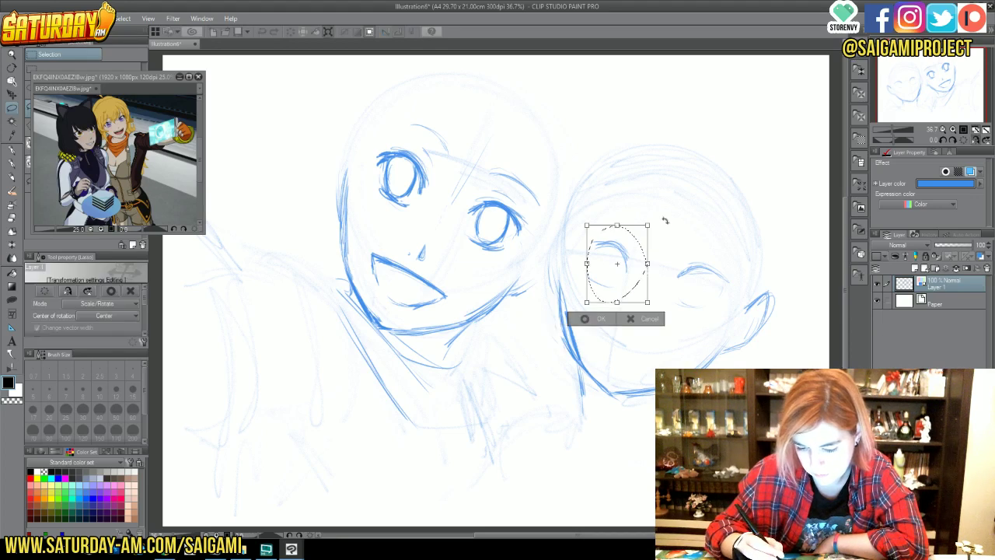
mouse_move(661, 220)
left_mouse_down()
mouse_move(655, 204)
mouse_move(625, 225)
left_mouse_up()
left_click_drag(655, 286, 661, 276)
key("Return")
key("ctrl+d")
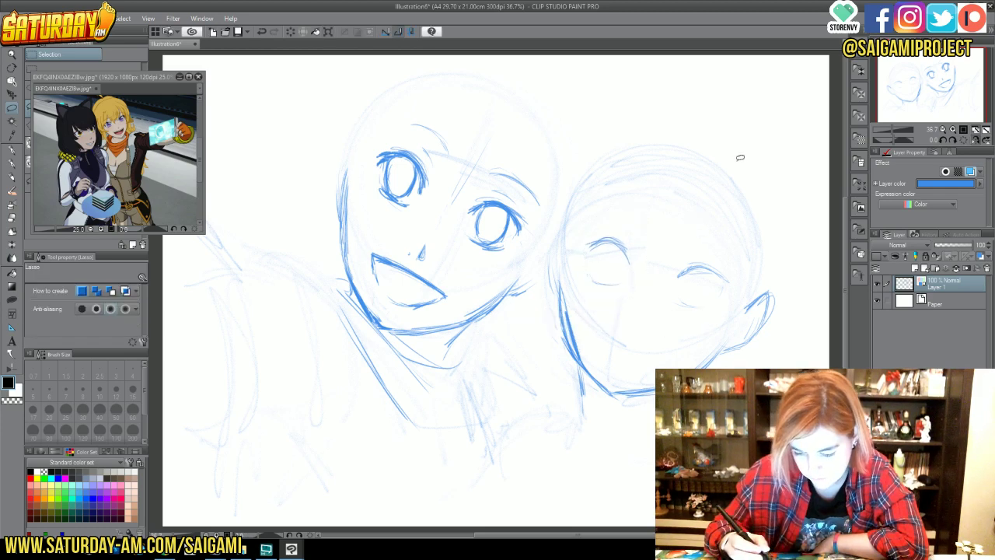
- Darken both of the lower head's upper lids with the pencil and the lower lid of the eye nearest the smiling head
left_click(12, 177)
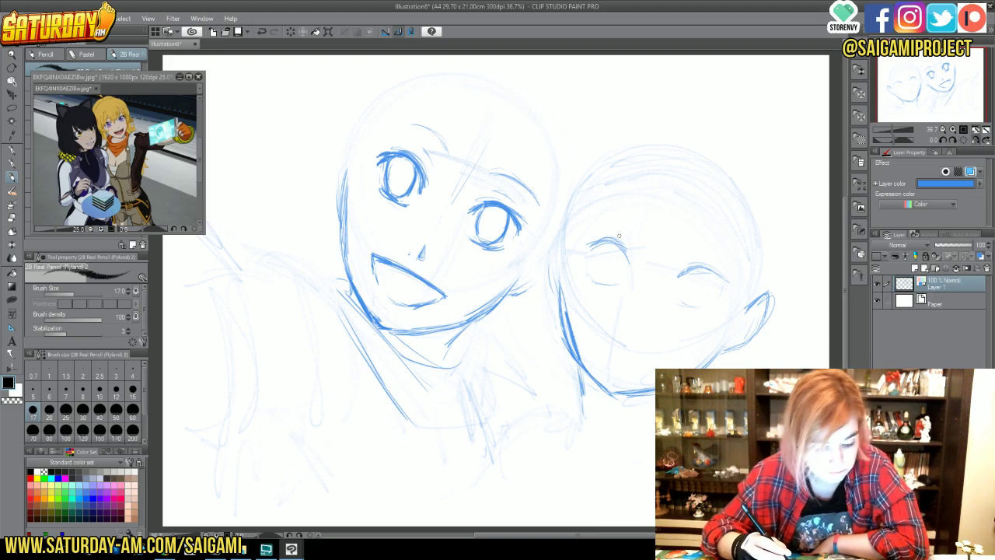
mouse_move(627, 253)
left_mouse_down()
mouse_move(630, 267)
mouse_move(715, 270)
left_mouse_up()
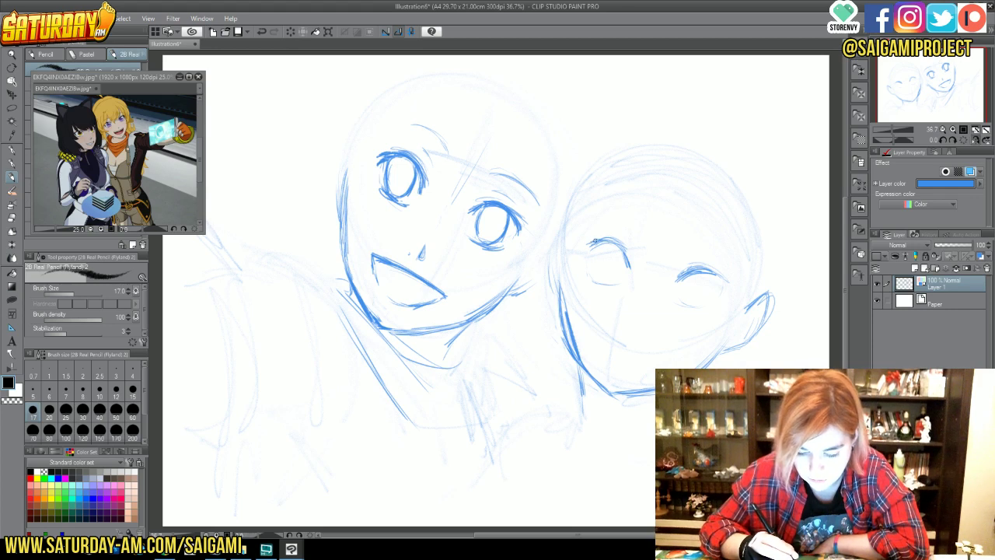
left_click_drag(588, 274, 604, 283)
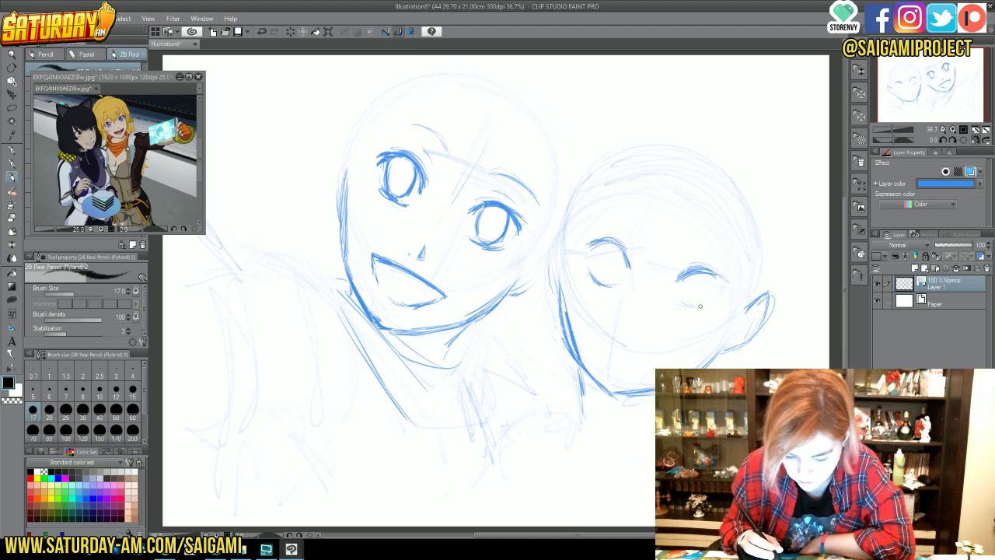
- Refine the lower head's jaw and chin with pencil and transparent color, and strengthen the lids of the eye nearest the ear
mouse_move(569, 308)
left_mouse_down()
mouse_move(579, 356)
mouse_move(563, 295)
left_mouse_up()
key("c")
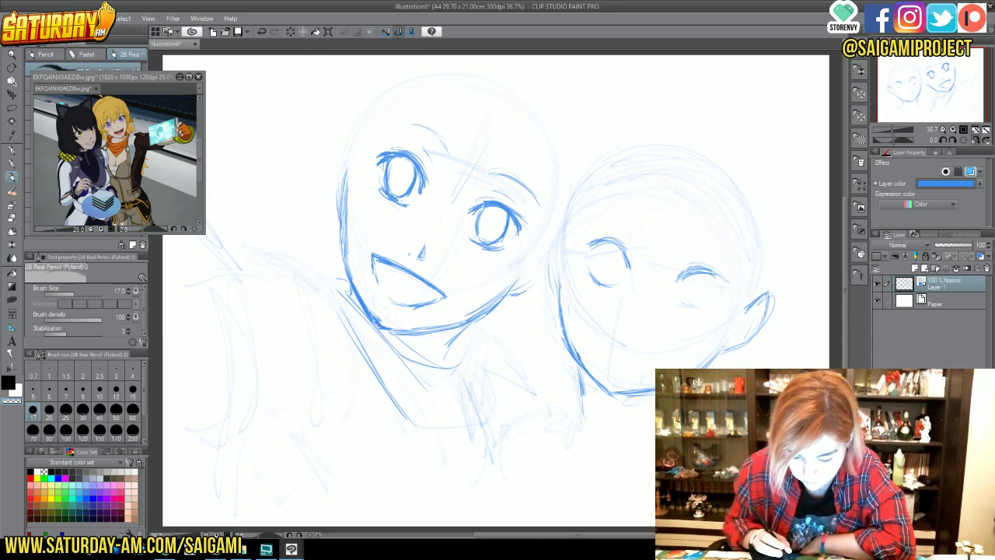
key("c")
left_click_drag(608, 388, 652, 389)
key("c")
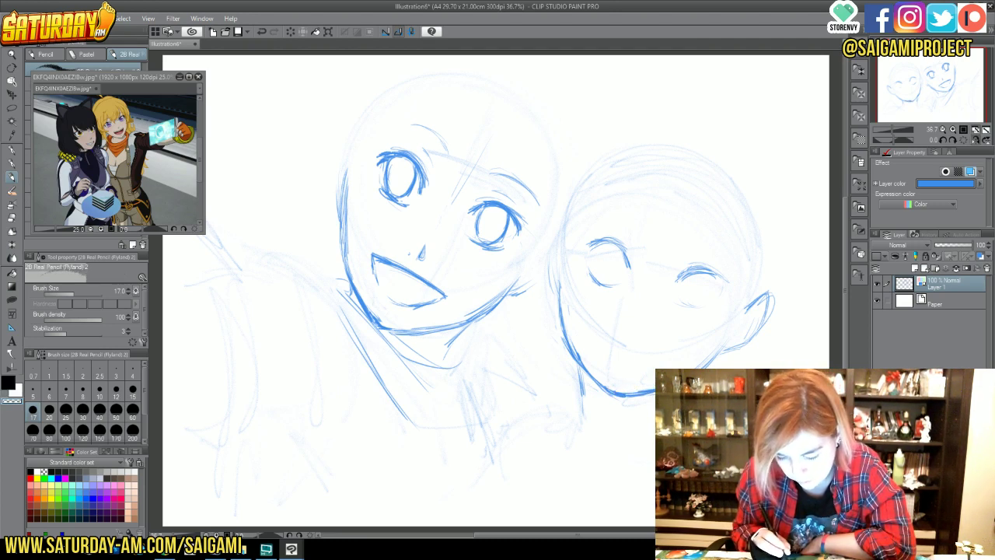
key("c")
mouse_move(683, 312)
left_mouse_down()
mouse_move(709, 308)
mouse_move(709, 271)
mouse_move(723, 286)
mouse_move(671, 285)
left_mouse_up()
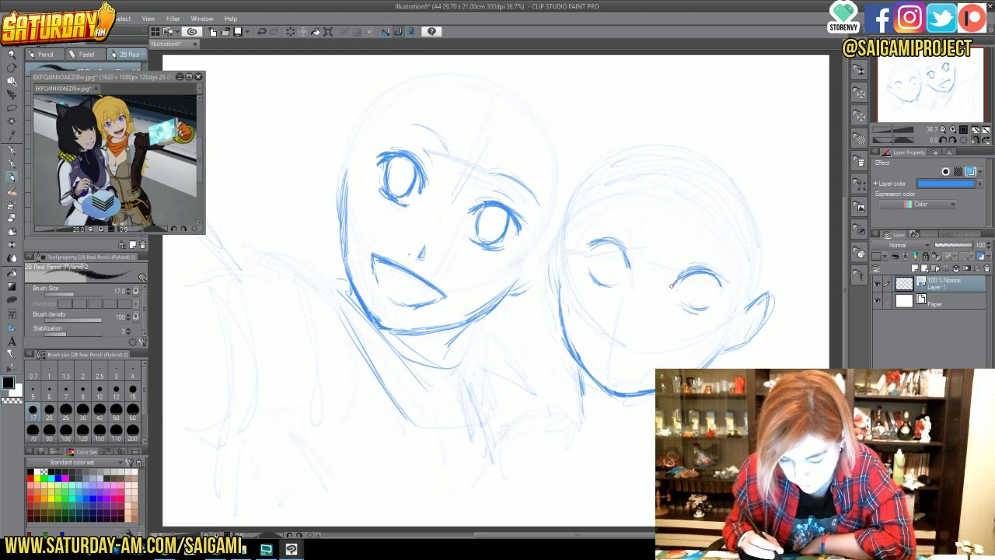
- Lasso the lower head's eye nearest the smiling head, rotate it and shift it slightly toward the cheek edge
key("m")
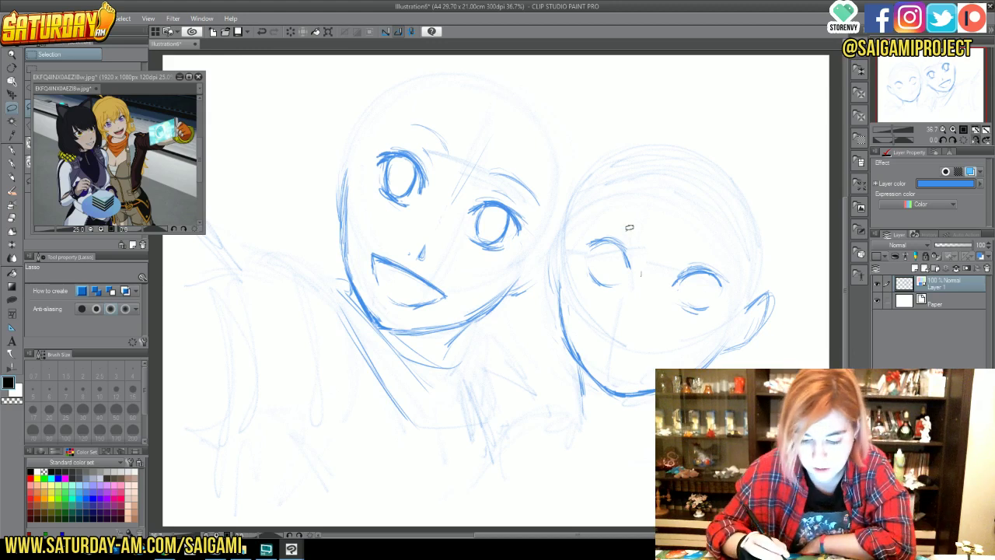
mouse_move(630, 227)
left_mouse_down()
mouse_move(637, 240)
mouse_move(630, 237)
left_mouse_up()
left_click(651, 317)
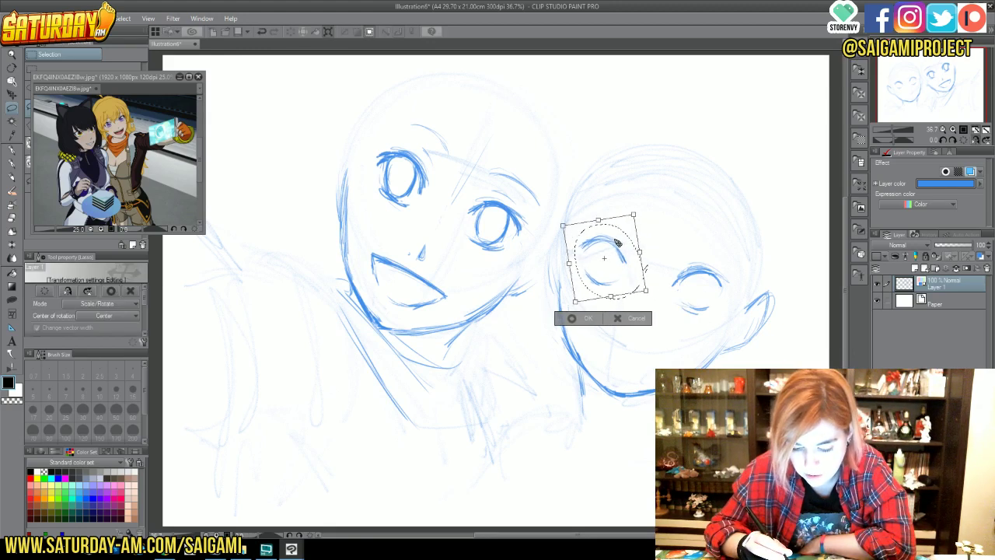
left_click(597, 321)
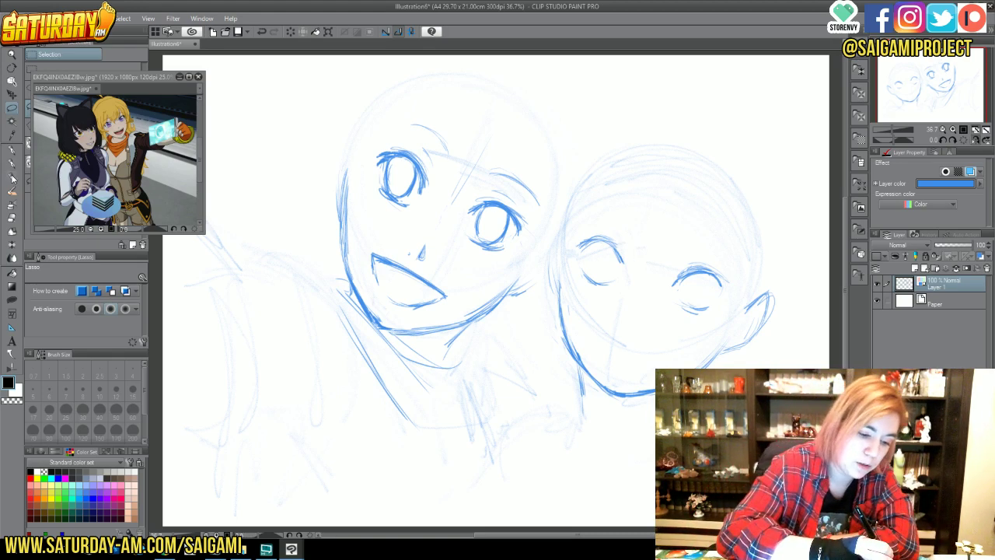
- Rework both of the lower head's eyes with the pencil, thickening the upper lids, extending their corners and reinforcing the lower lids
left_click(13, 177)
mouse_move(619, 259)
left_mouse_down()
mouse_move(617, 247)
mouse_move(626, 249)
left_mouse_up()
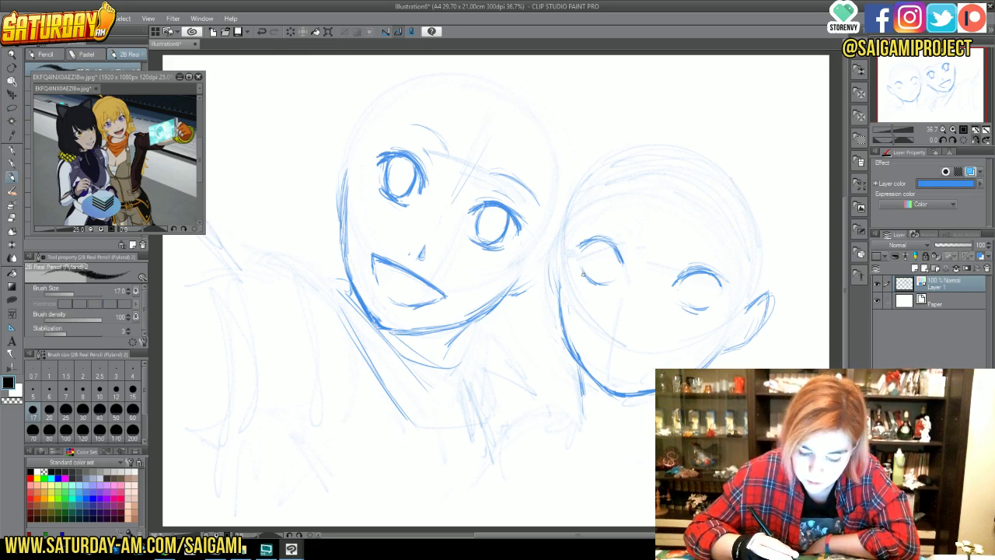
left_click_drag(587, 277, 619, 269)
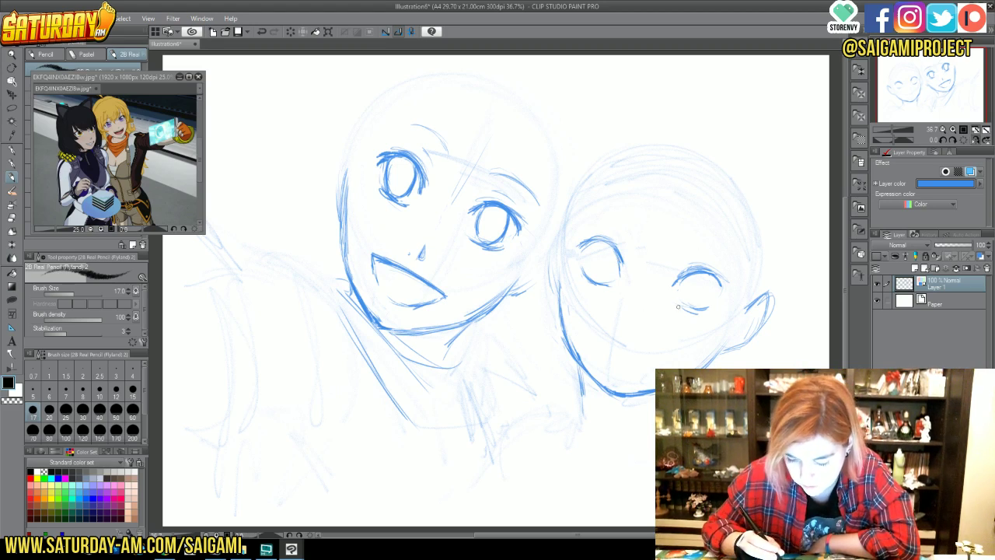
left_click_drag(676, 277, 702, 309)
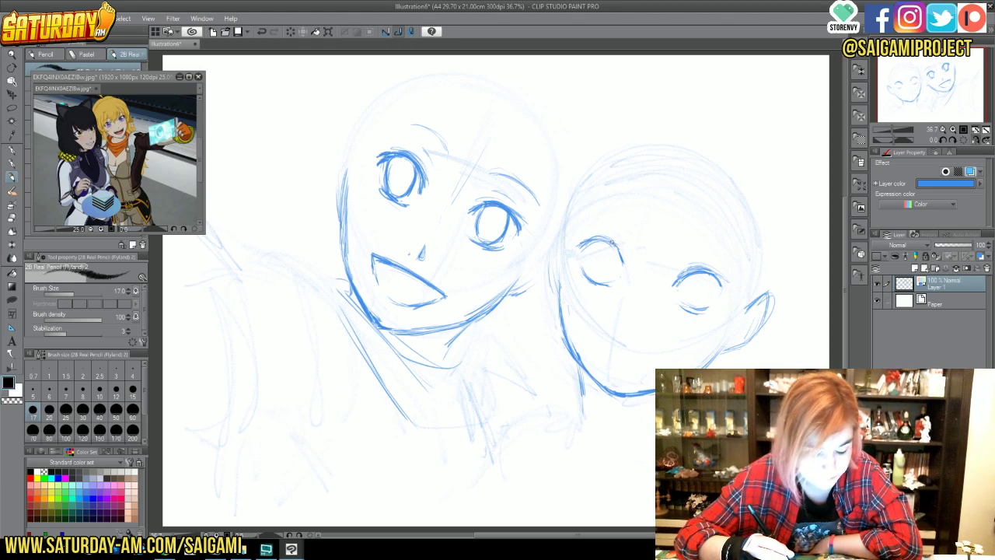
mouse_move(602, 238)
left_mouse_down()
mouse_move(632, 263)
mouse_move(728, 289)
left_mouse_up()
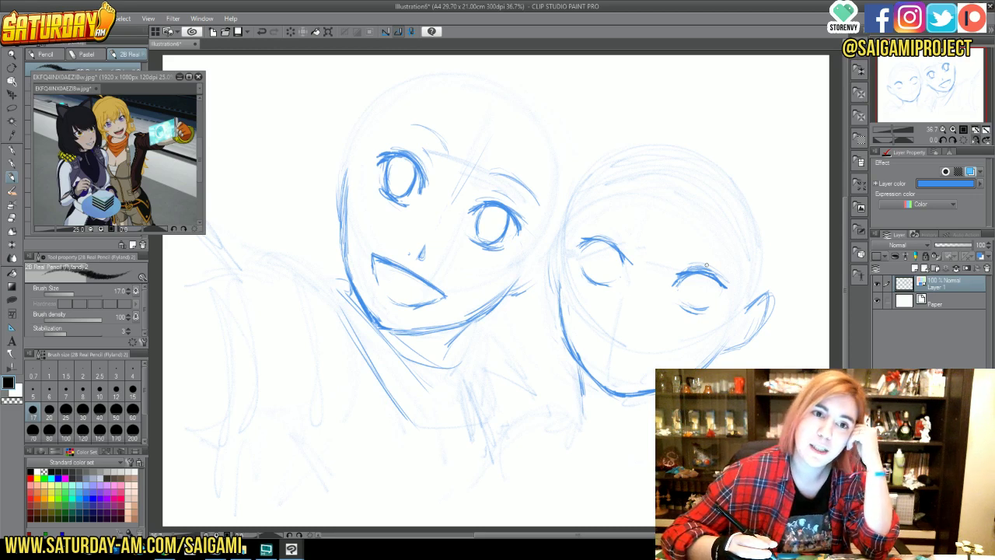
mouse_move(592, 241)
left_mouse_down()
mouse_move(575, 253)
mouse_move(600, 283)
left_mouse_up()
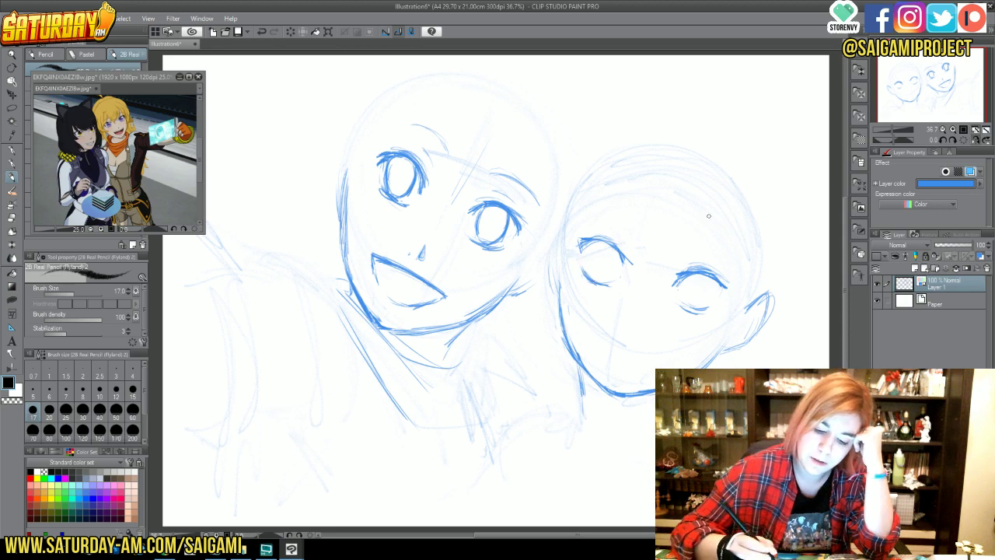
- Thicken the iris outline in the smiling head's eye nearest the lower head
left_click(975, 139)
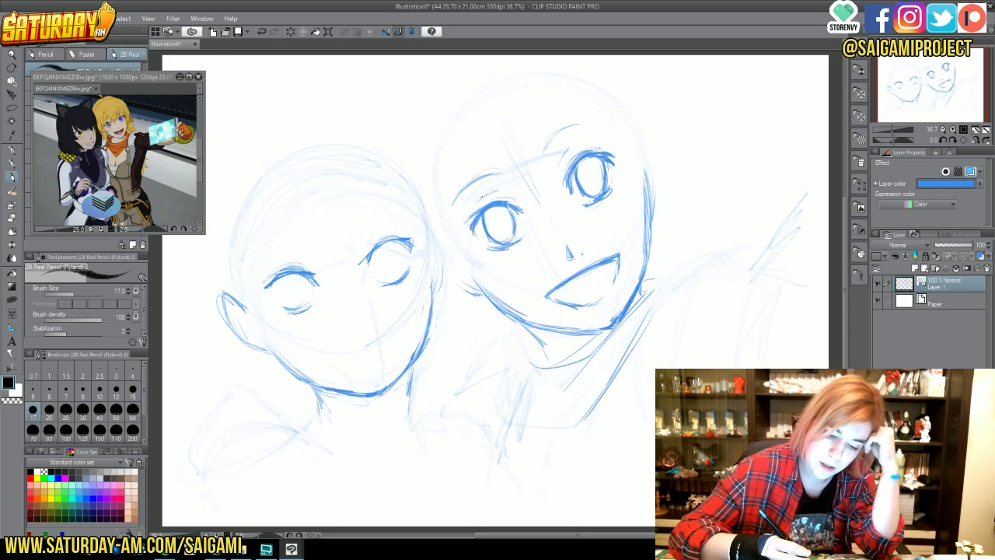
mouse_move(479, 216)
left_mouse_down()
mouse_move(499, 246)
mouse_move(513, 232)
left_mouse_up()
key("c")
key("c")
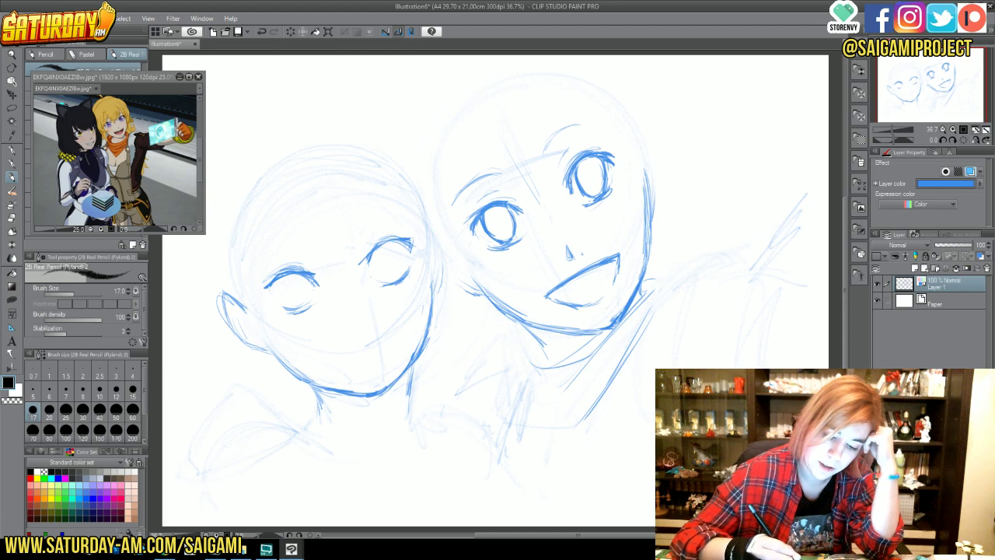
- Reshape the iris and side outline of the smiling head's outer eye using transparent color and pencil strokes
key("c")
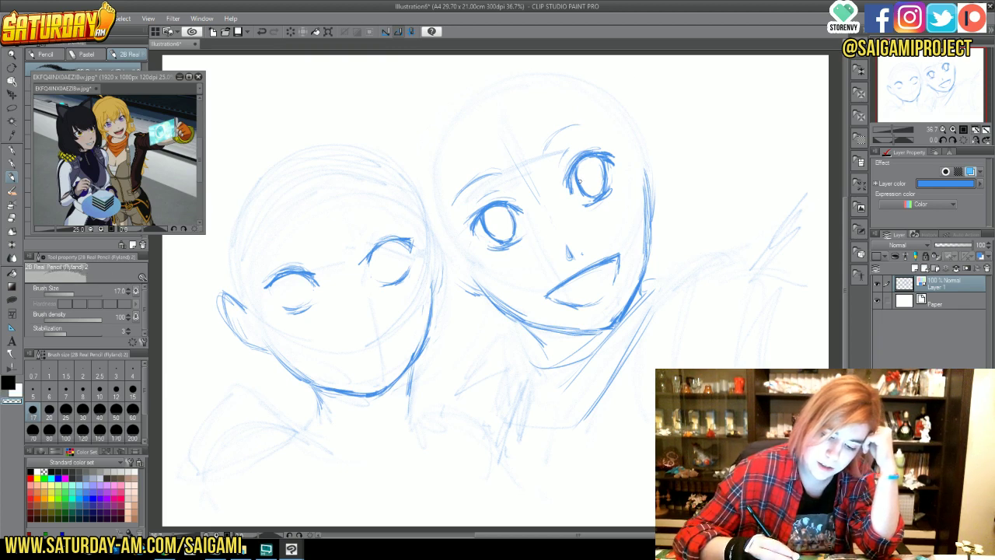
left_click_drag(576, 182, 591, 194)
key("c")
left_click_drag(572, 172, 589, 193)
mouse_move(575, 166)
left_mouse_down()
mouse_move(592, 195)
mouse_move(589, 148)
mouse_move(563, 183)
left_mouse_up()
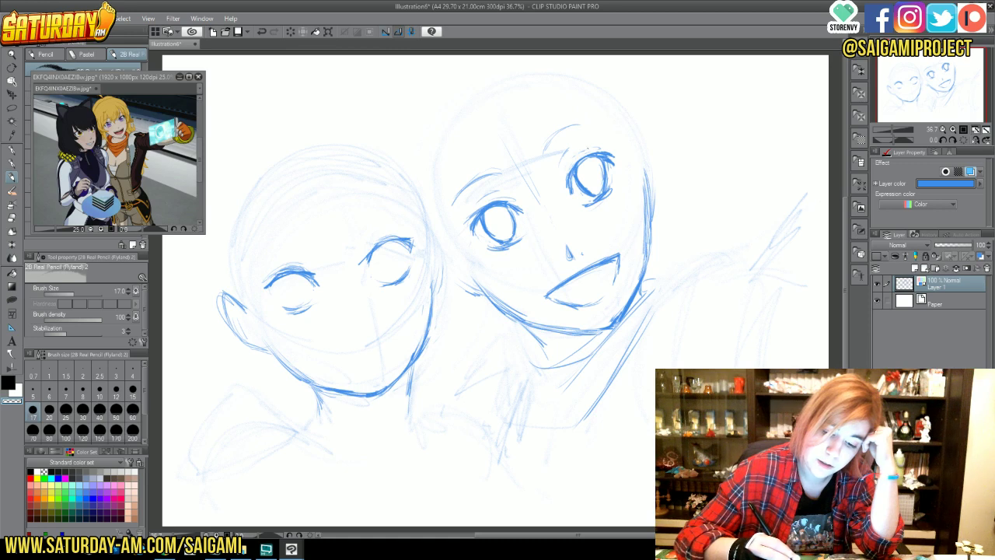
key("c")
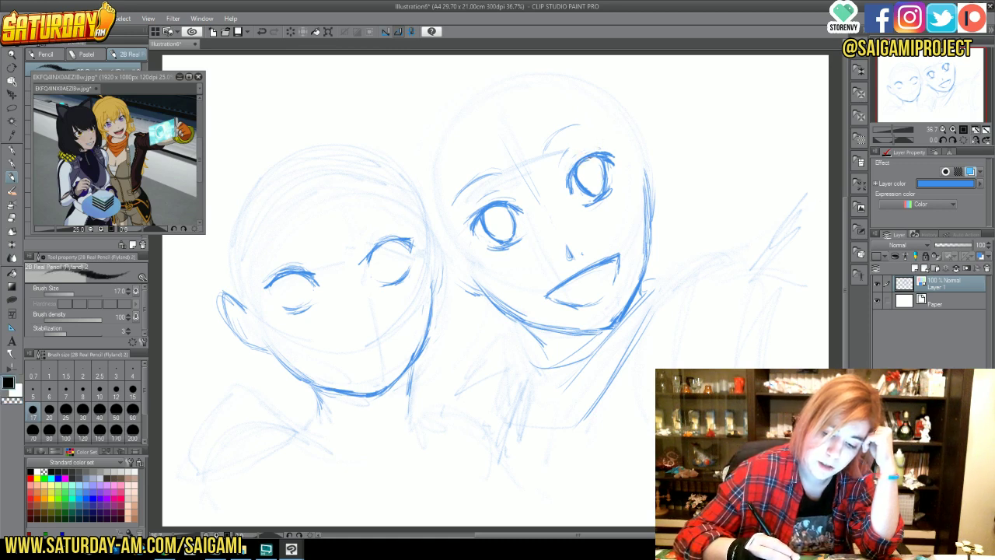
- Touch up the smiling head's outer eye and the lower head's inner eye, and draw a small nose on the lower head
left_click_drag(593, 157, 609, 181)
key("c")
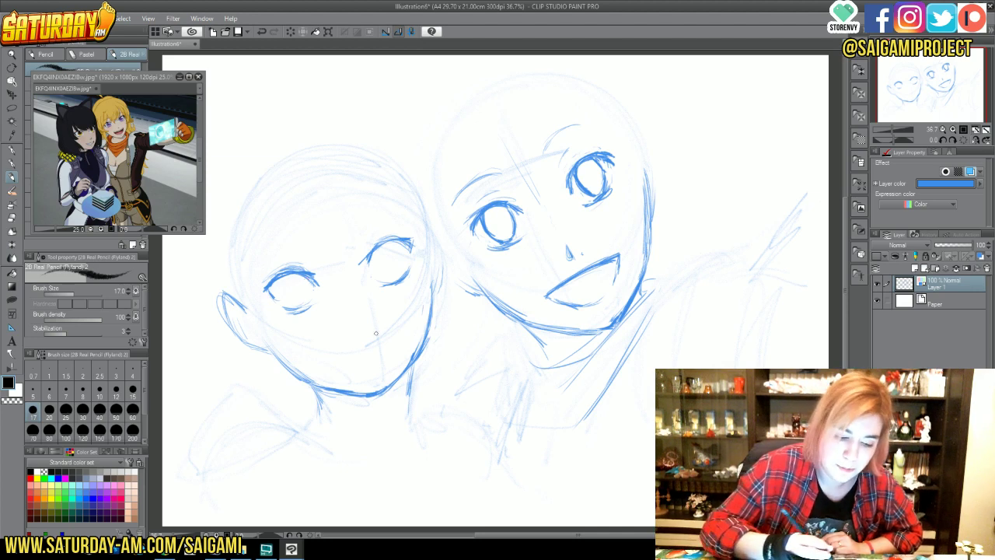
mouse_move(375, 253)
left_mouse_down()
mouse_move(370, 272)
mouse_move(377, 255)
left_mouse_up()
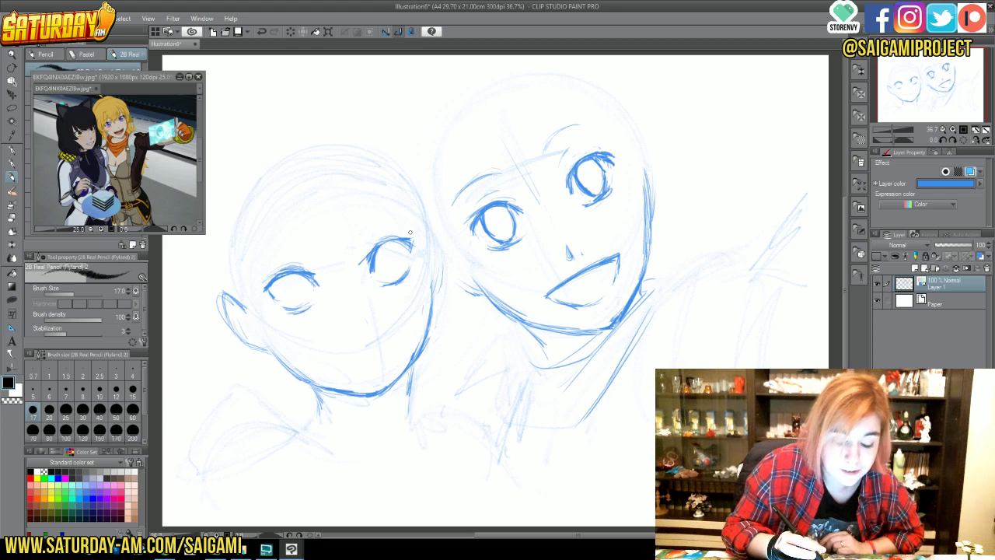
left_click_drag(364, 314, 371, 325)
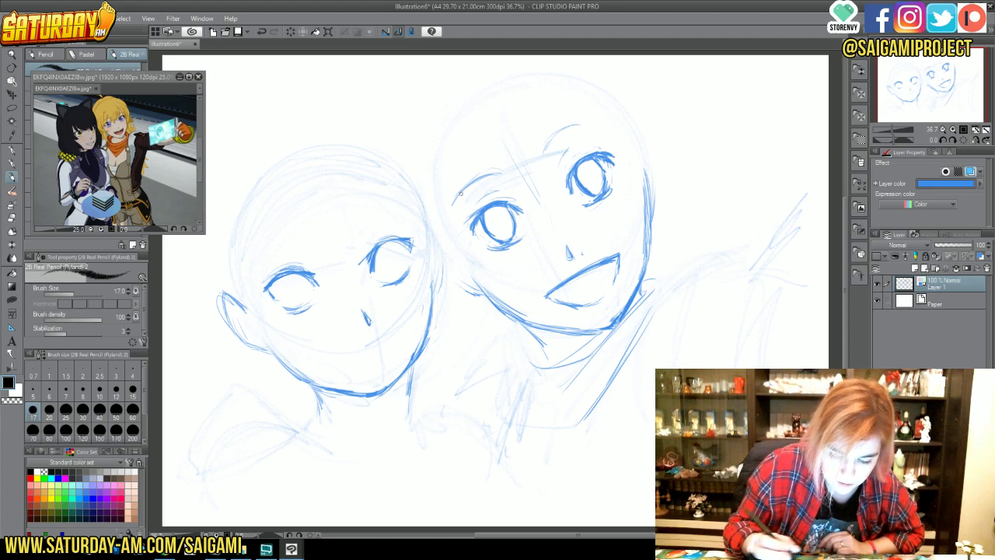
- Draw irises in both of the lower head's eyes and a curved neckline below its chin
mouse_move(281, 279)
left_mouse_down()
mouse_move(286, 300)
mouse_move(306, 303)
left_mouse_up()
mouse_move(381, 253)
left_mouse_down()
mouse_move(381, 275)
mouse_move(401, 273)
mouse_move(390, 278)
left_mouse_up()
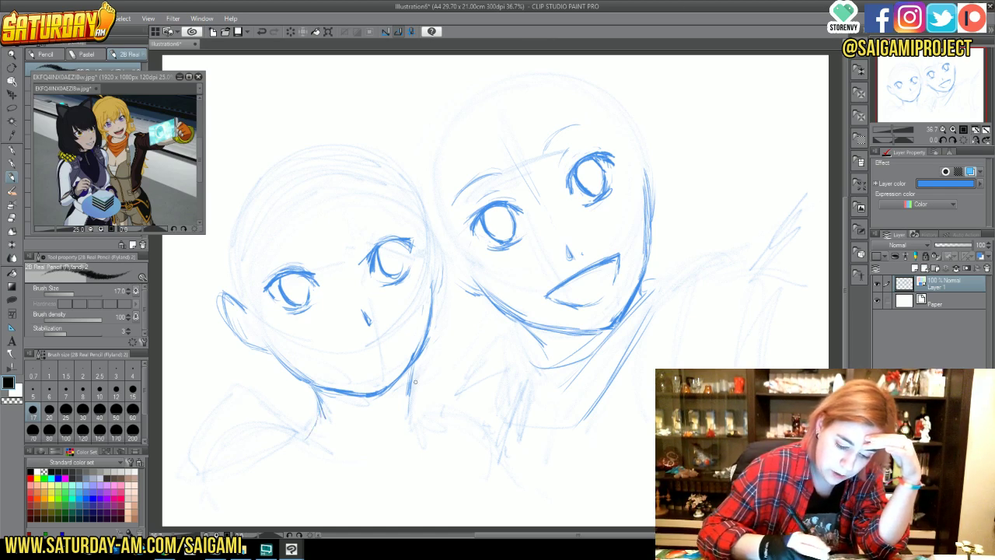
mouse_move(326, 410)
left_mouse_down()
mouse_move(373, 417)
mouse_move(420, 404)
left_mouse_up()
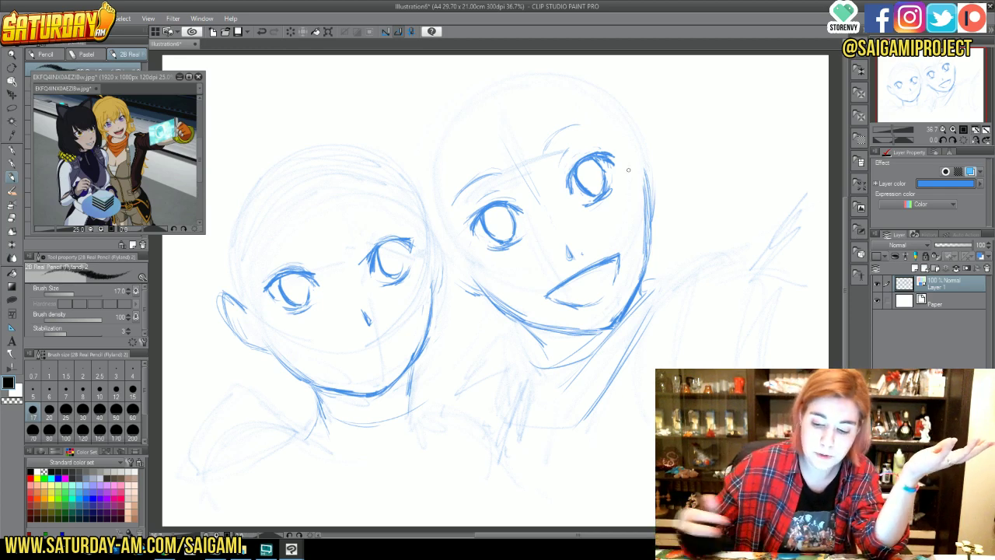
- Scale the whole sketch layer down slightly toward its lower-right corner to leave more room above the heads
mouse_move(921, 89)
left_mouse_down()
mouse_move(914, 80)
mouse_move(957, 93)
mouse_move(932, 81)
mouse_move(941, 88)
left_mouse_up()
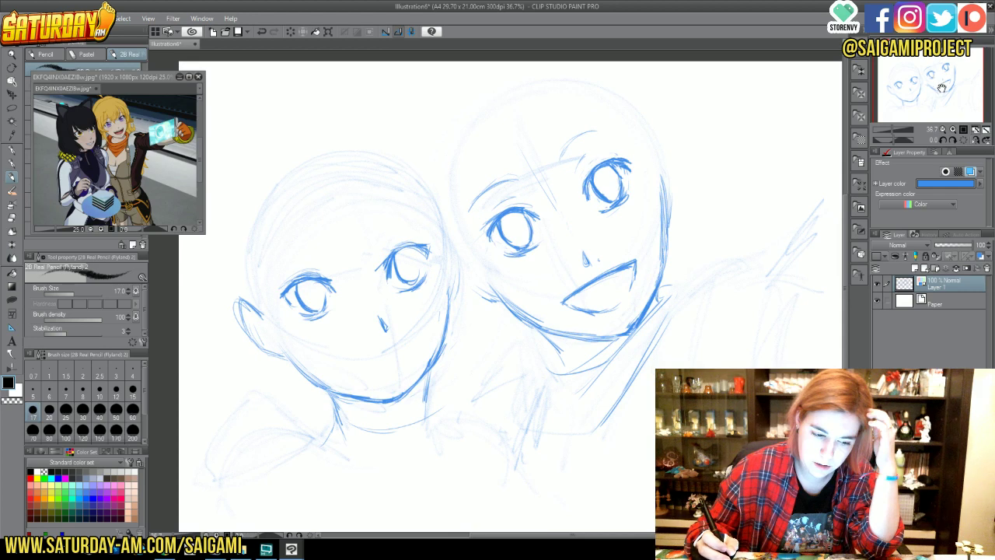
left_click(942, 129)
left_click(942, 129)
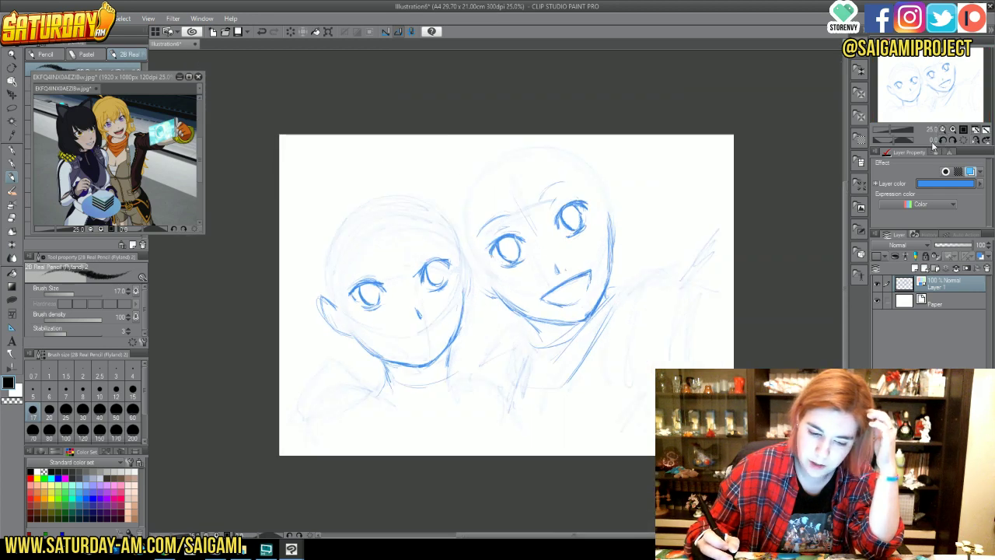
left_click(330, 33)
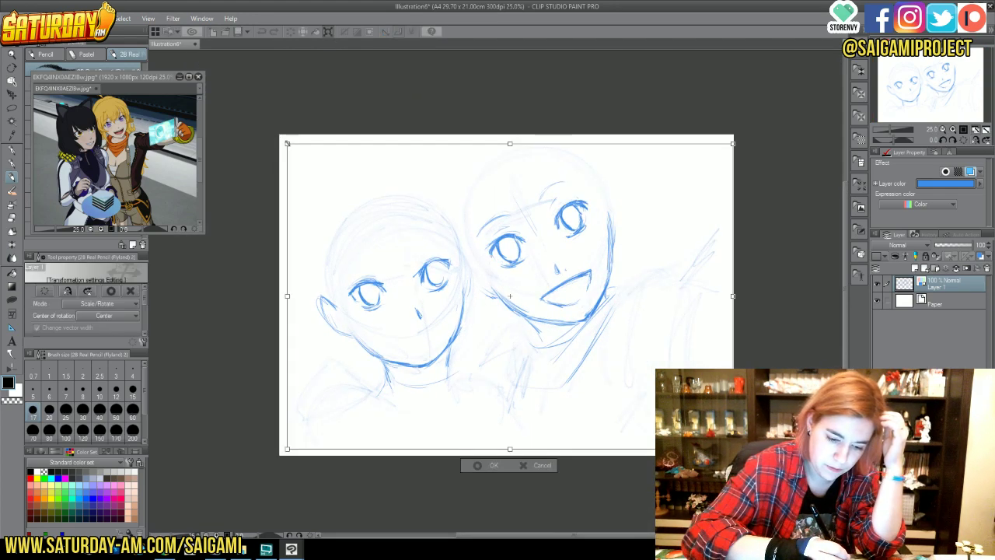
left_click_drag(287, 144, 319, 166)
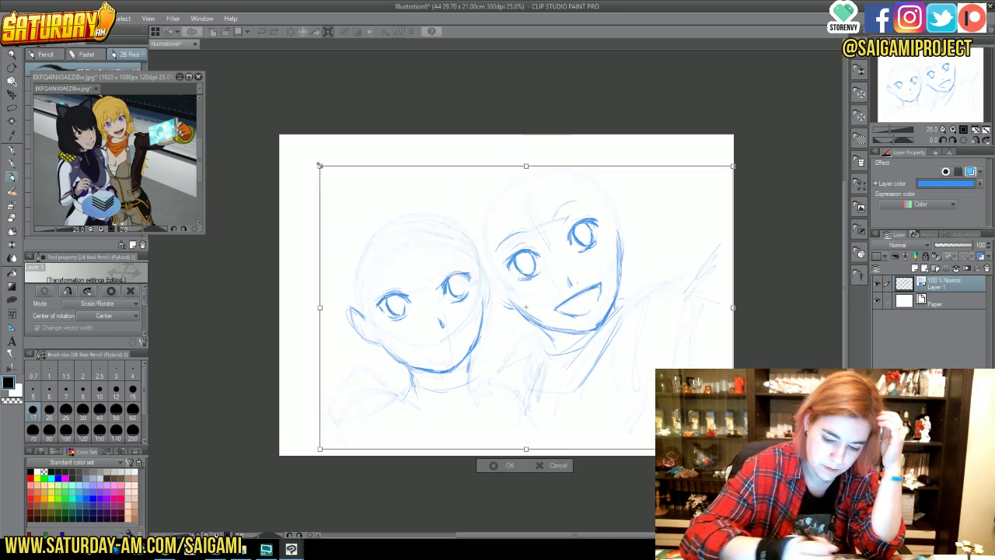
left_click(497, 465)
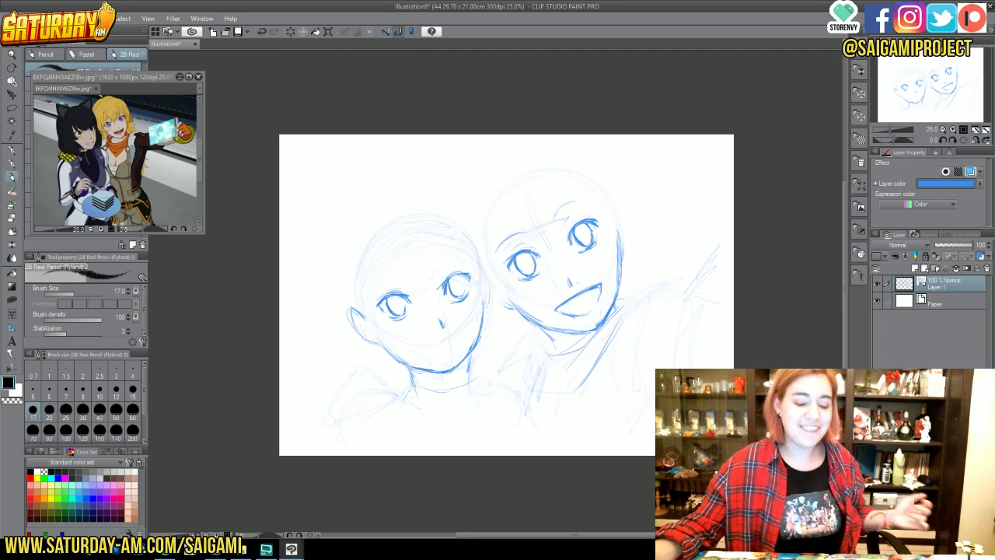
- Sketch the side contour of the smiling character's neck and upper body below the jaw
left_click(975, 129)
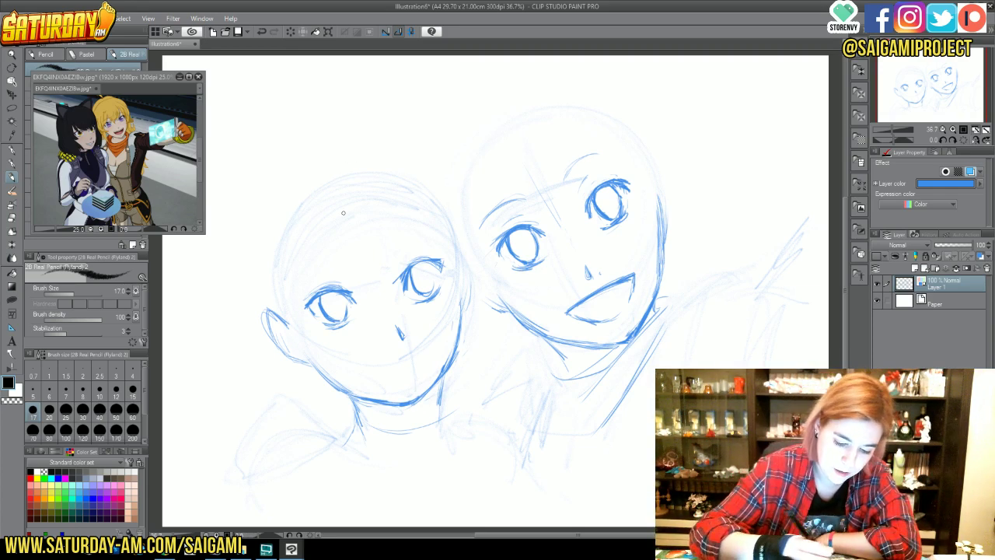
left_click_drag(553, 374, 537, 420)
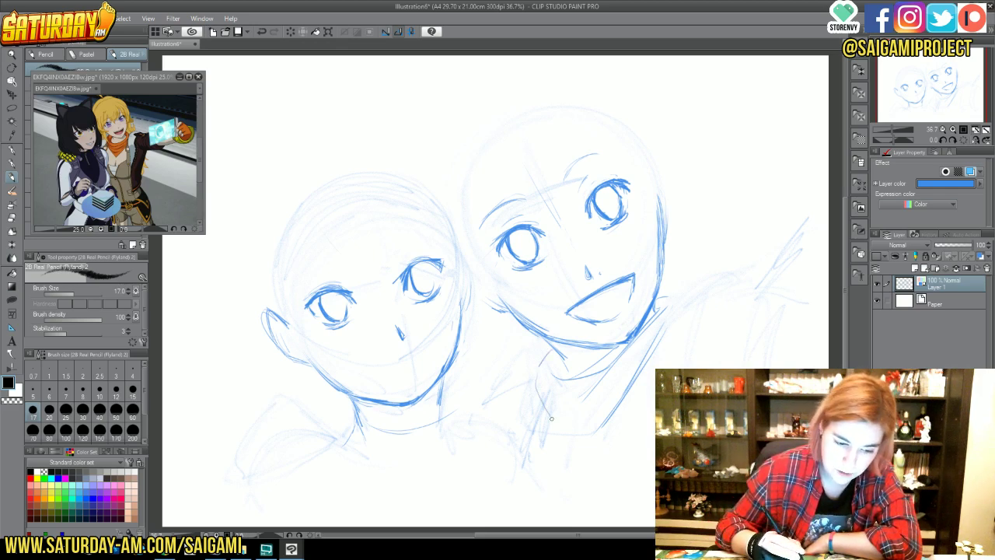
left_click_drag(534, 375, 527, 445)
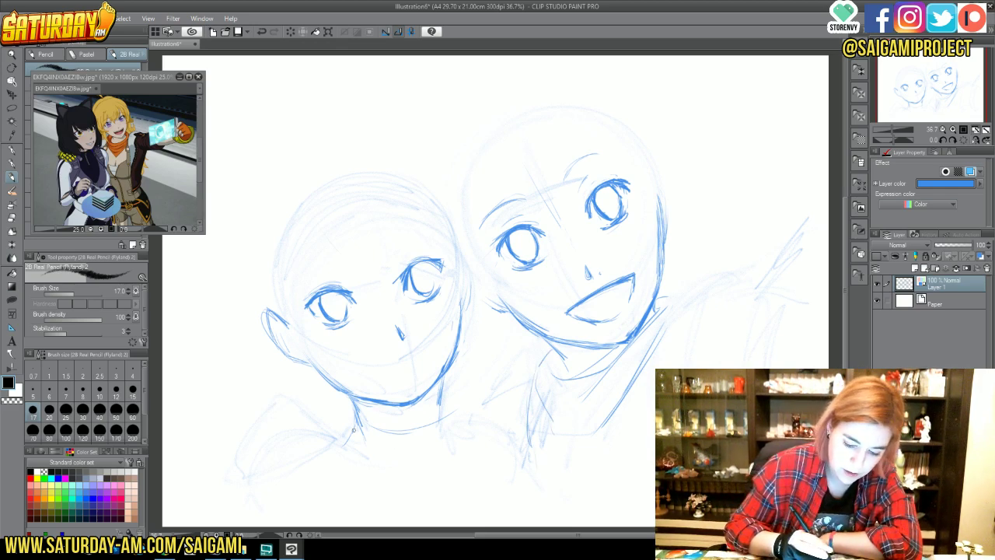
- Outline both of the lower character's shoulders and the smiling character's shoulder slope behind them
left_click_drag(339, 445, 274, 468)
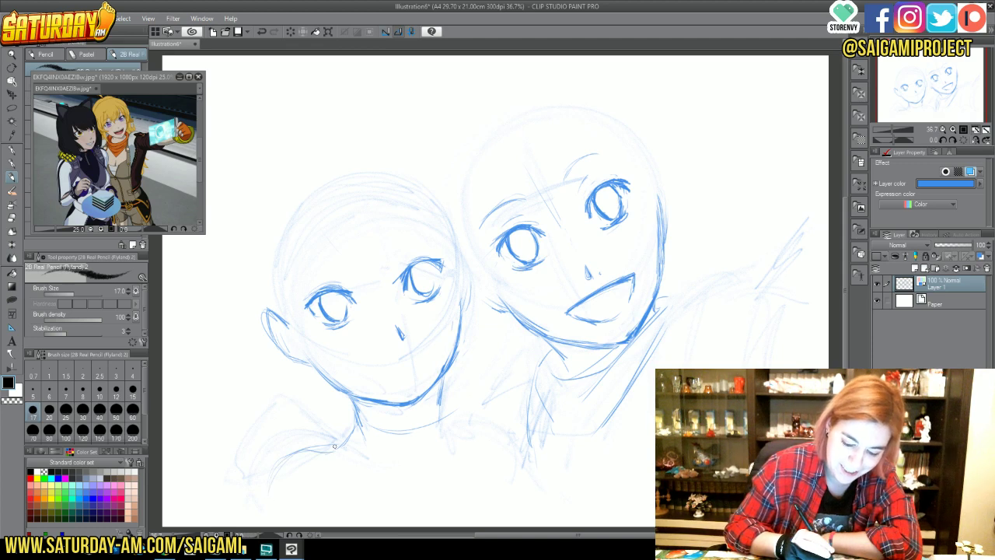
mouse_move(519, 408)
left_mouse_down()
mouse_move(456, 427)
mouse_move(495, 425)
left_mouse_up()
left_click_drag(499, 420, 539, 456)
left_click_drag(540, 462, 551, 498)
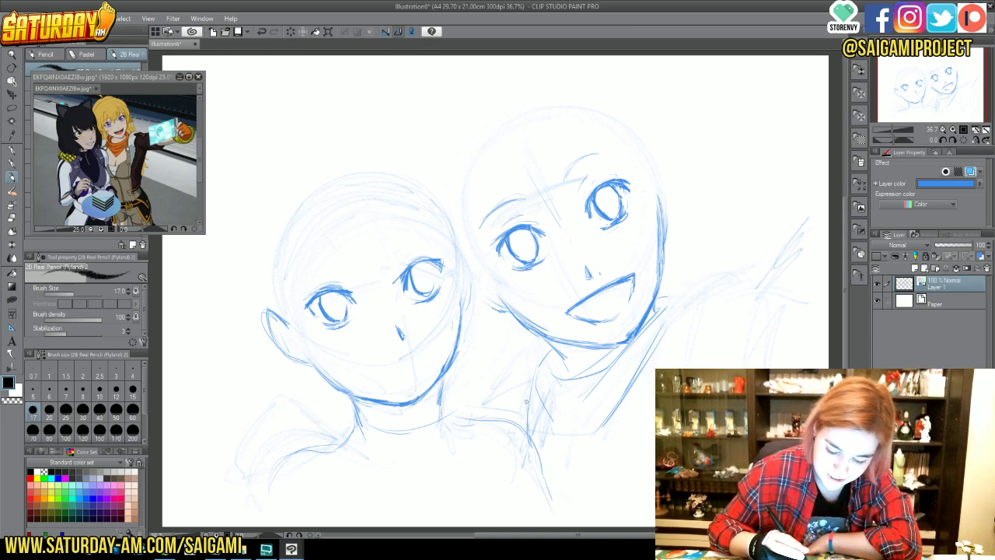
left_click_drag(537, 351, 477, 414)
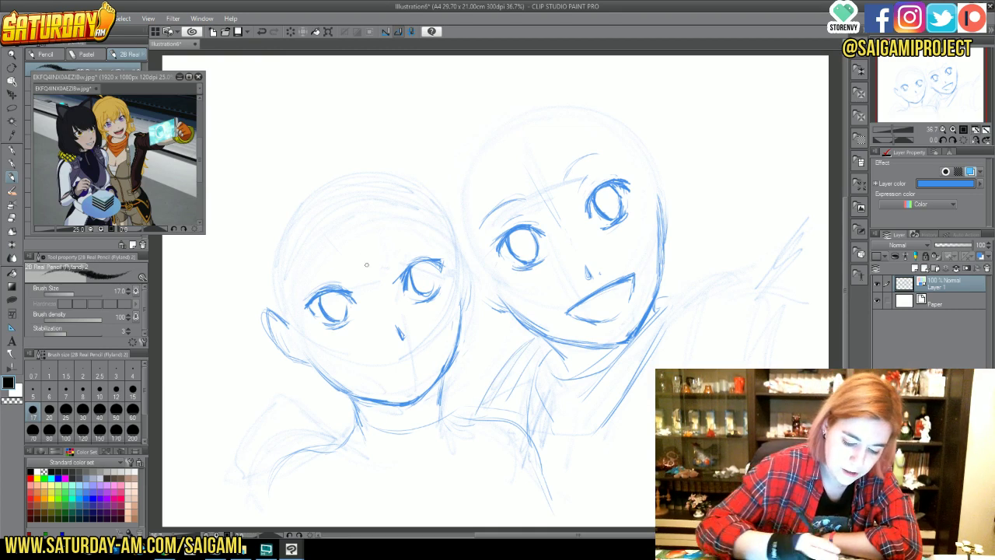
- Refine the lower head's ear and sketch the smiling head's ear beside its outer eye
left_click_drag(270, 311, 284, 353)
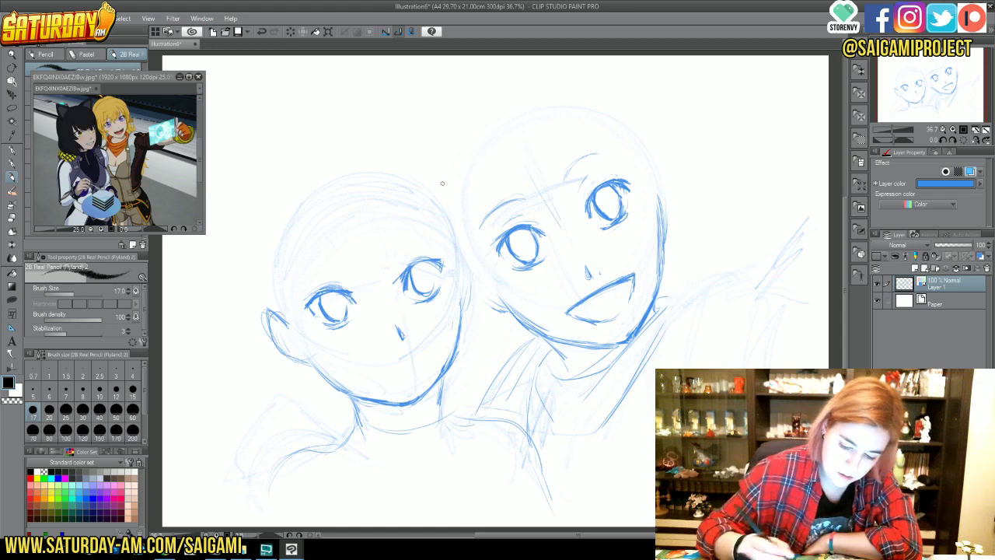
left_click_drag(489, 310, 499, 311)
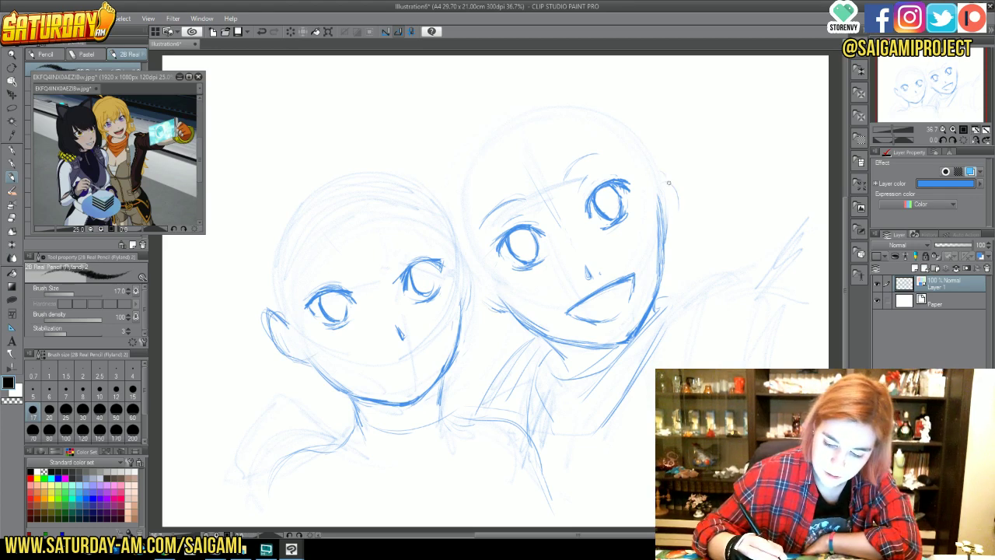
left_click_drag(665, 176, 667, 226)
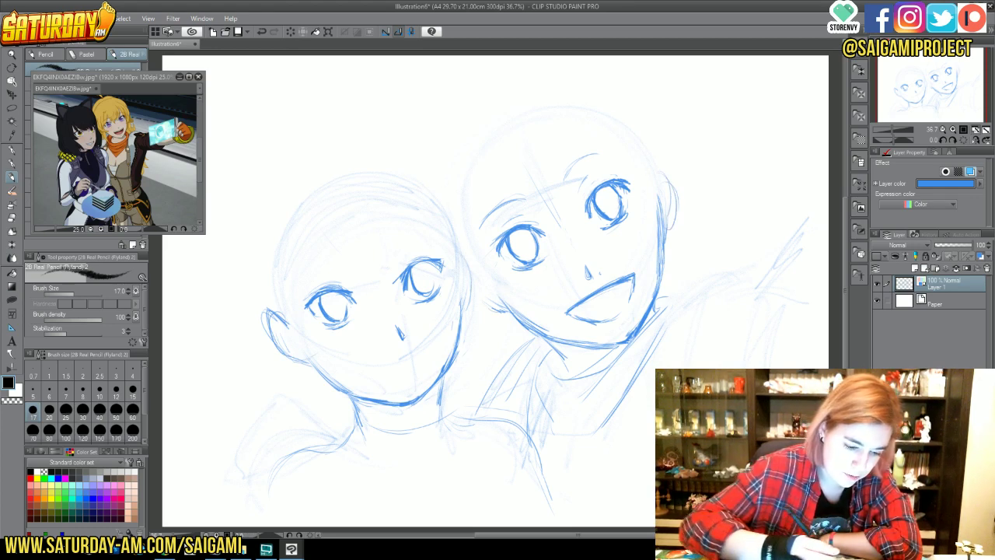
left_click_drag(268, 315, 272, 333)
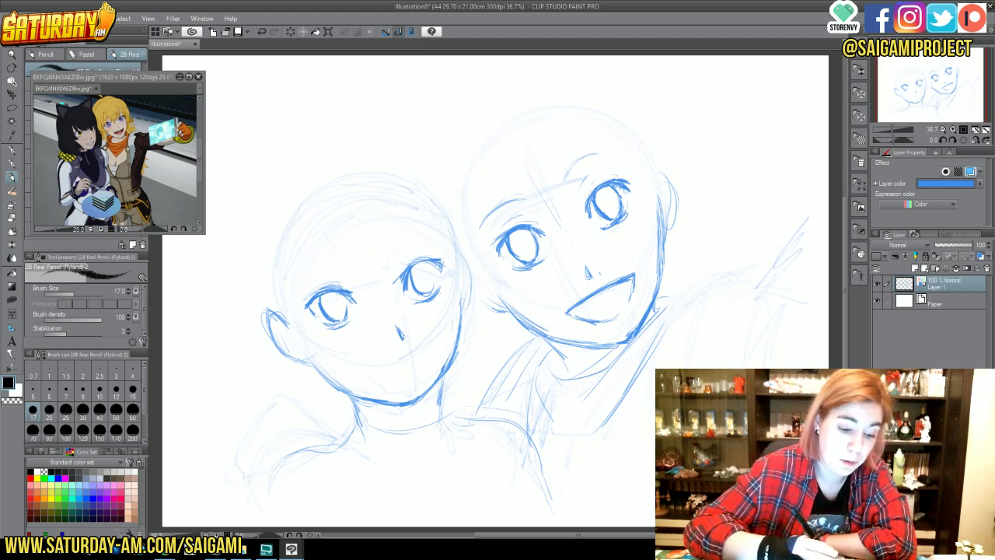
- Draw the lower head's eyebrows and sketch the first bangs sweeping across its forehead
left_click_drag(323, 224, 356, 288)
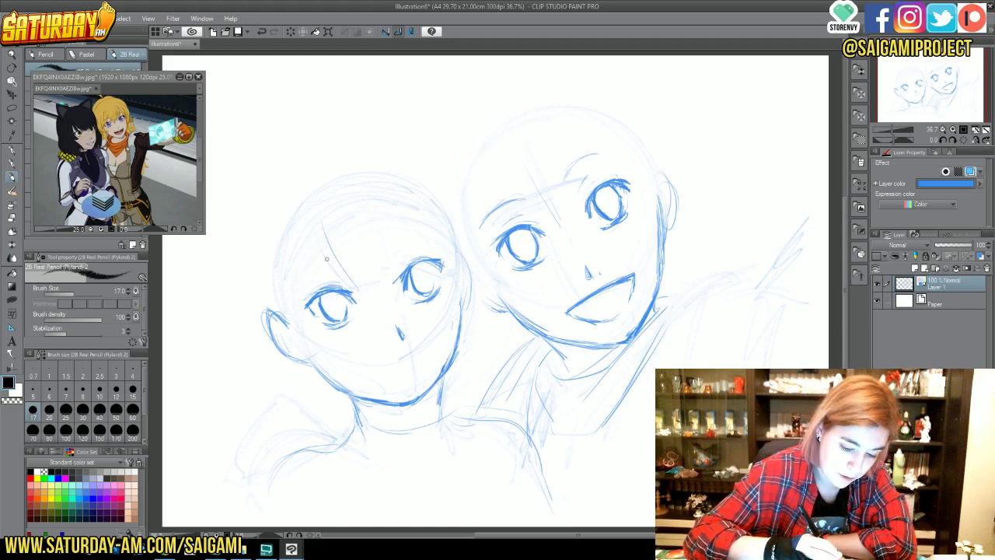
left_click_drag(306, 269, 334, 262)
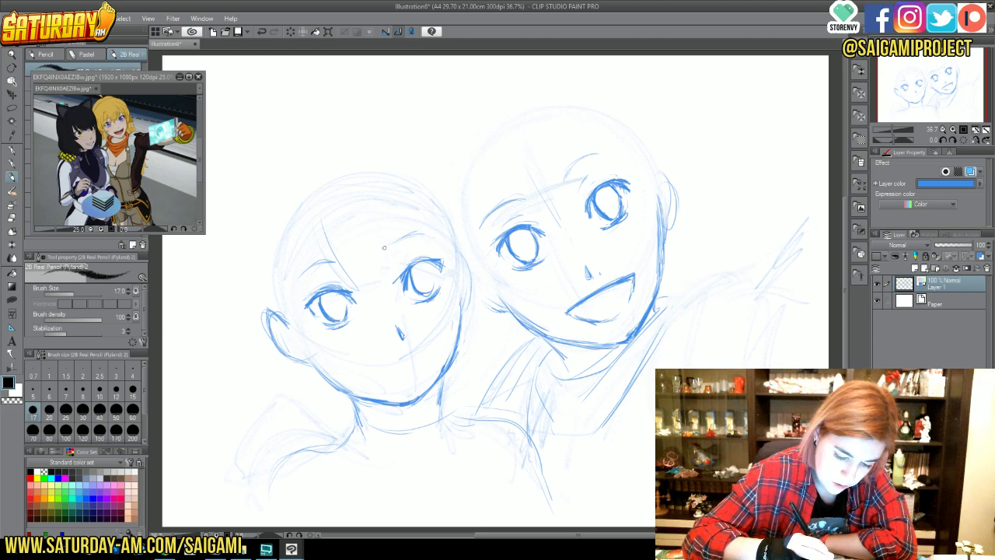
left_click_drag(389, 241, 422, 230)
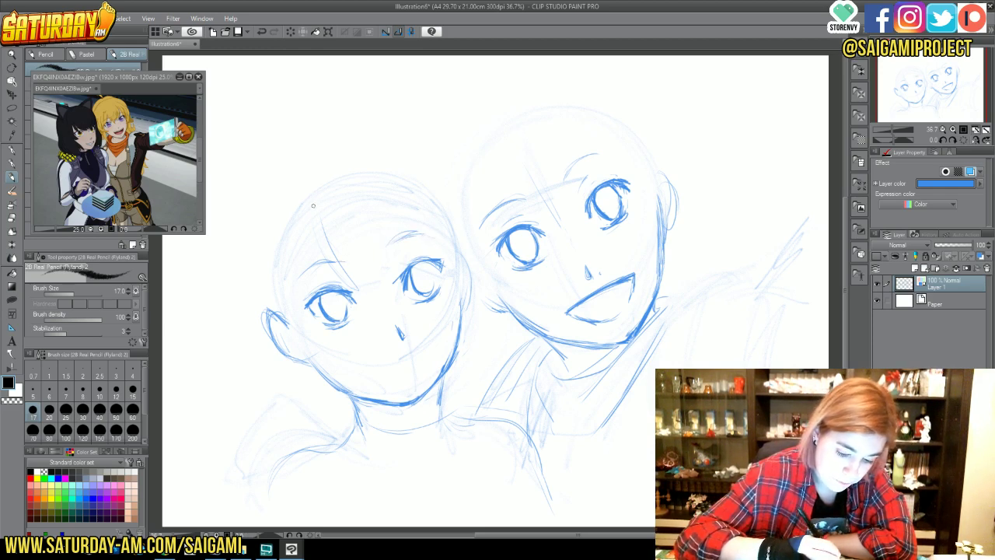
mouse_move(313, 205)
left_mouse_down()
mouse_move(333, 260)
mouse_move(393, 285)
mouse_move(398, 275)
left_mouse_up()
left_click_drag(356, 218, 406, 266)
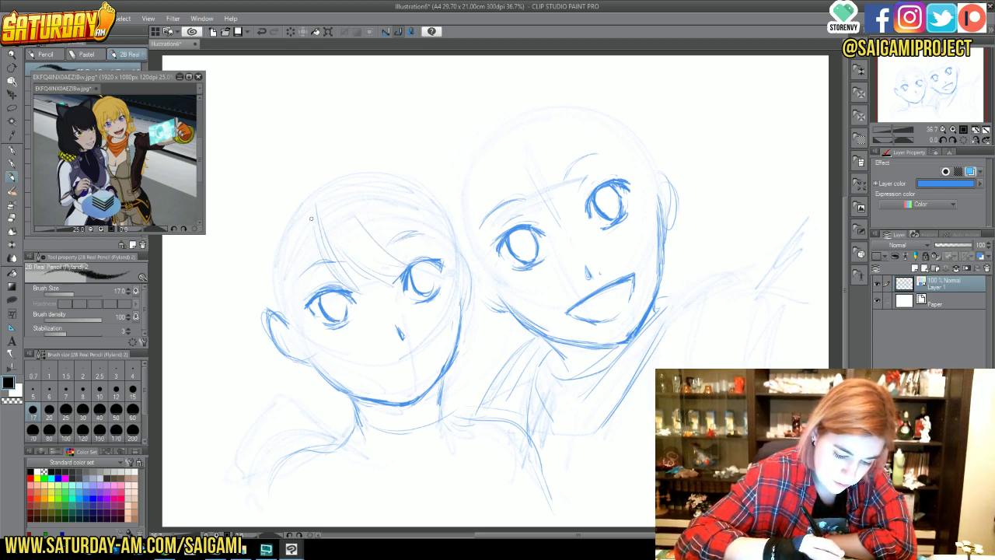
- Sketch the side bangs from the lower head's hairline down past the outer corner of its eye
left_click_drag(298, 253, 305, 309)
left_click_drag(308, 312, 325, 331)
left_click_drag(279, 264, 327, 335)
mouse_move(300, 314)
left_mouse_down()
mouse_move(344, 331)
mouse_move(286, 237)
mouse_move(308, 194)
left_mouse_up()
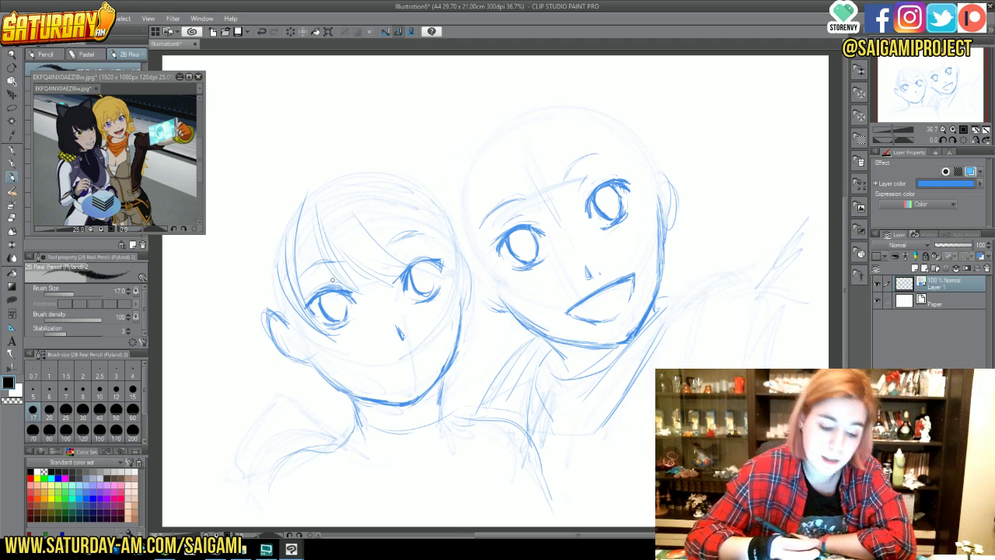
- Sketch the lower head's hair locks falling from beside the ear, along the cheek and jaw to the neck
mouse_move(288, 321)
left_mouse_down()
mouse_move(295, 350)
mouse_move(326, 384)
mouse_move(365, 378)
left_mouse_up()
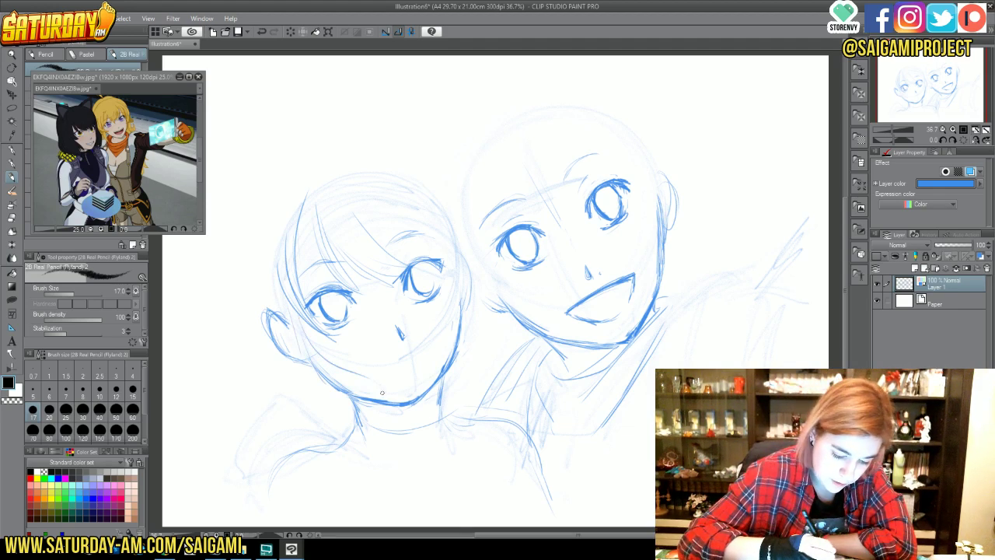
left_click_drag(305, 342, 369, 404)
left_click_drag(327, 374, 356, 419)
mouse_move(297, 328)
left_mouse_down()
mouse_move(360, 410)
mouse_move(364, 438)
left_mouse_up()
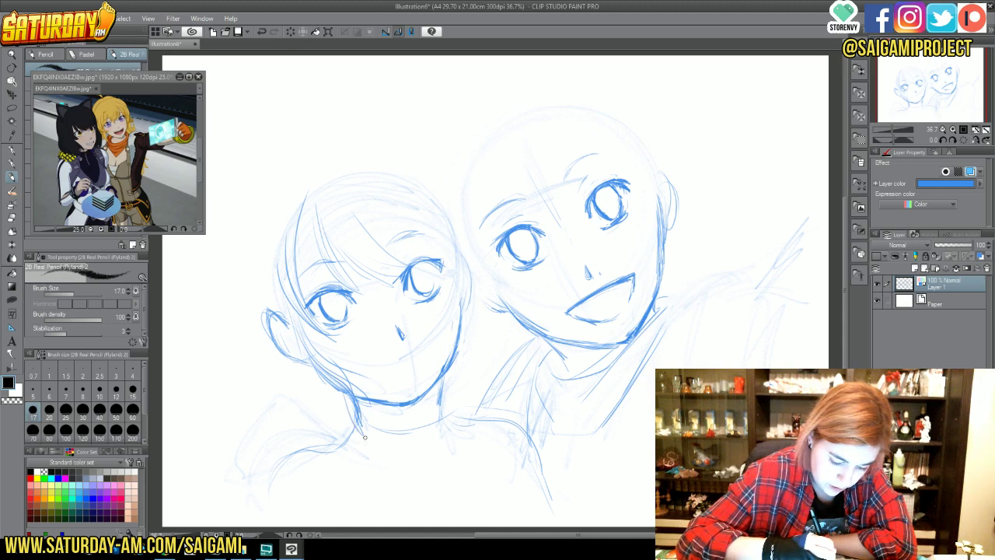
left_click_drag(350, 385, 357, 427)
mouse_move(286, 300)
left_mouse_down()
mouse_move(325, 398)
mouse_move(353, 426)
left_mouse_up()
left_click_drag(290, 346, 358, 441)
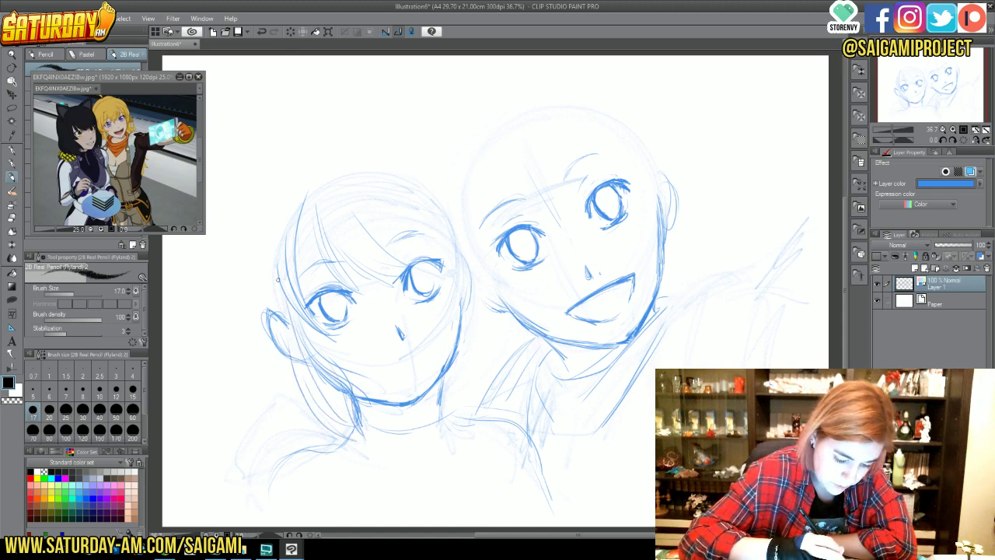
left_click_drag(284, 329, 342, 433)
- Outline the outer edge of the lower character's hair past the ear and fill in strands down to the shoulder
mouse_move(260, 252)
left_mouse_down()
mouse_move(262, 296)
mouse_move(249, 291)
left_mouse_up()
left_click_drag(257, 266, 272, 354)
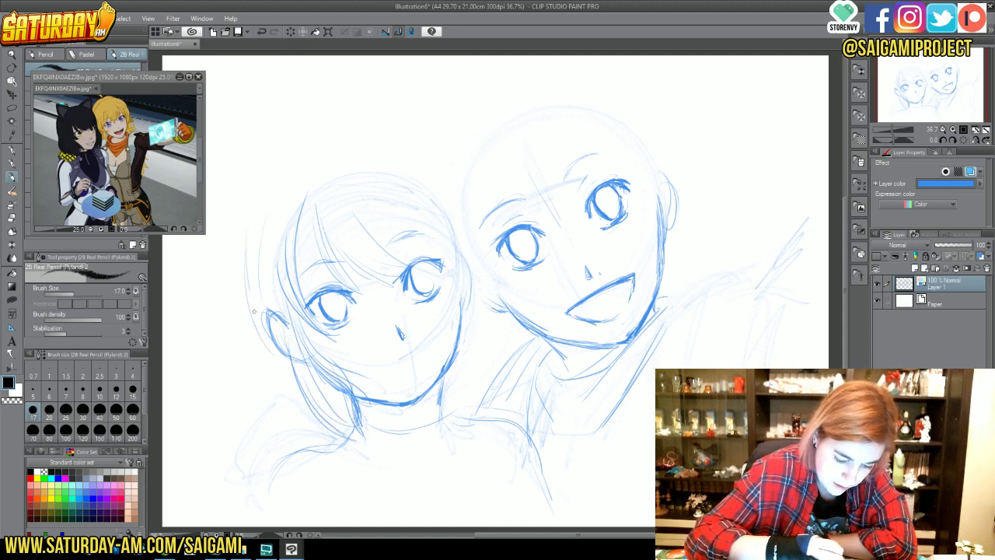
left_click_drag(250, 291, 263, 333)
left_click_drag(255, 303, 289, 450)
left_click_drag(271, 361, 314, 445)
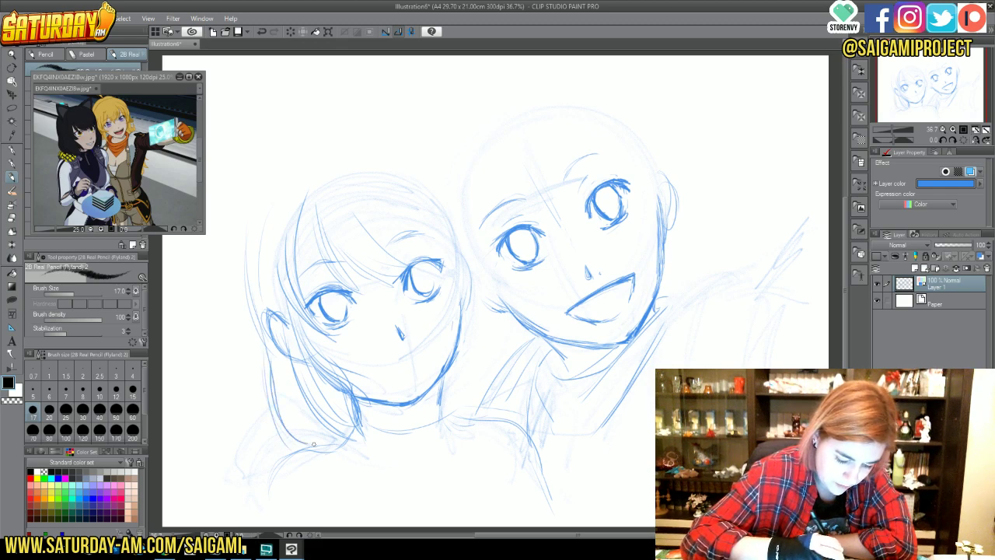
left_click_drag(282, 381, 308, 442)
left_click_drag(283, 356, 327, 438)
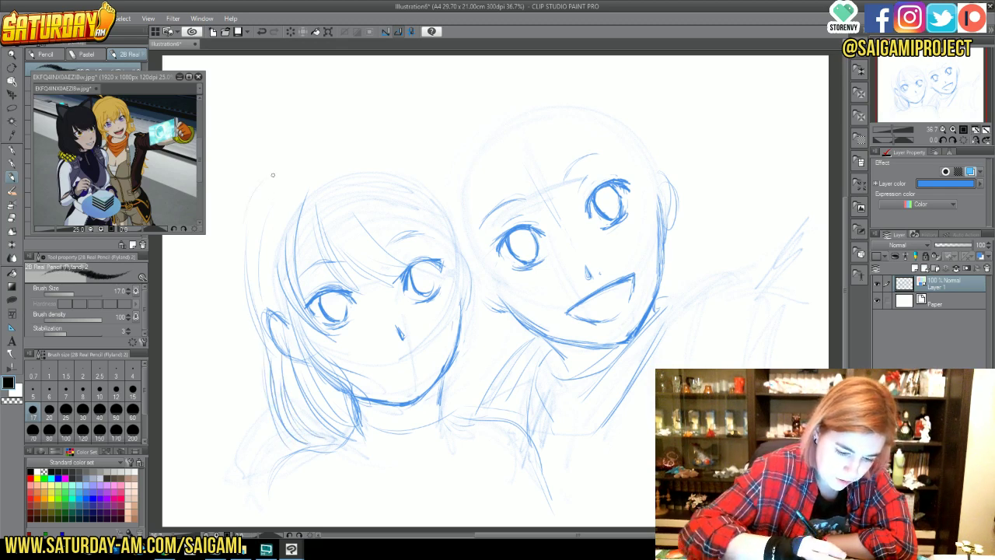
- Sketch the lower character's outer cat ear above the head and reinforce both of its edges
mouse_move(247, 207)
left_mouse_down()
mouse_move(230, 184)
mouse_move(267, 159)
left_mouse_up()
mouse_move(275, 165)
left_mouse_down()
mouse_move(223, 138)
mouse_move(247, 204)
left_mouse_up()
left_click_drag(242, 156, 286, 162)
left_click_drag(227, 166, 236, 192)
mouse_move(227, 148)
left_mouse_down()
mouse_move(258, 146)
mouse_move(221, 140)
left_mouse_up()
left_click_drag(221, 144, 249, 207)
left_click_drag(224, 162, 254, 211)
mouse_move(224, 149)
left_mouse_down()
mouse_move(290, 161)
mouse_move(249, 209)
mouse_move(300, 152)
left_mouse_up()
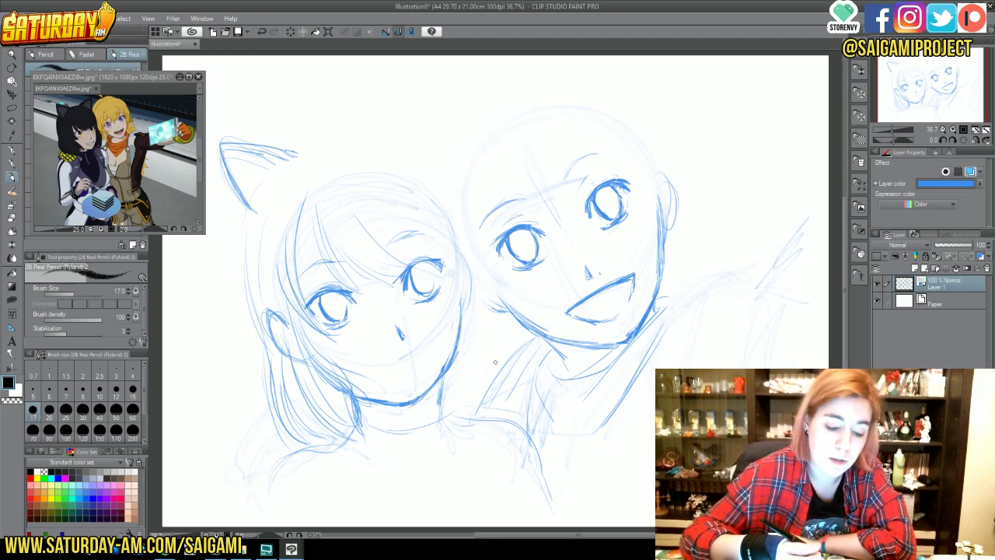
- Draw the top contour of the lower character's hair and the second cat ear nearest the smiling head
mouse_move(292, 150)
left_mouse_down()
mouse_move(358, 132)
mouse_move(336, 130)
mouse_move(371, 130)
mouse_move(404, 102)
mouse_move(423, 144)
left_mouse_up()
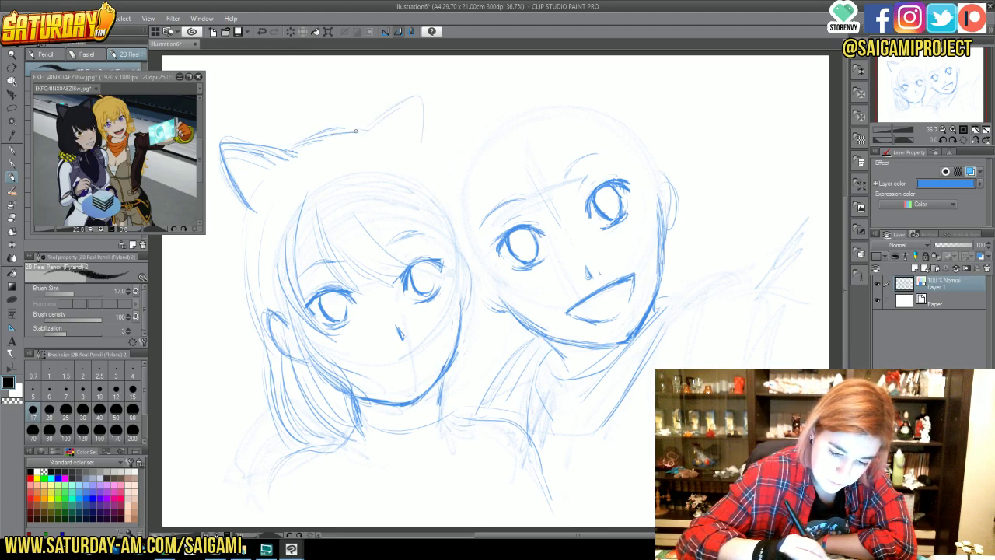
mouse_move(364, 120)
left_mouse_down()
mouse_move(426, 93)
mouse_move(429, 149)
mouse_move(420, 93)
left_mouse_up()
left_click_drag(426, 106, 426, 148)
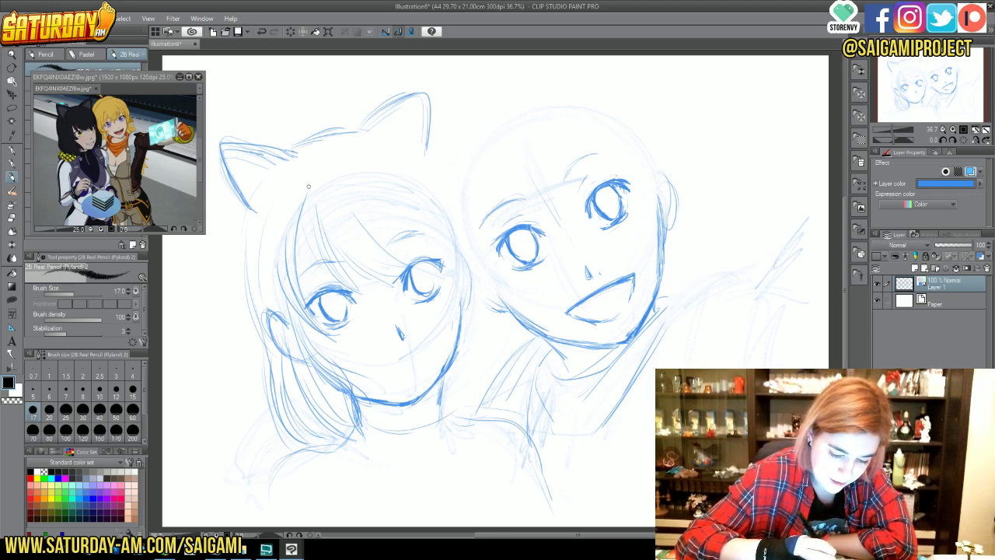
- Add light fringe strands across the cat-eared character's forehead and beside the eye nearest the smiling character
left_click_drag(306, 205, 320, 253)
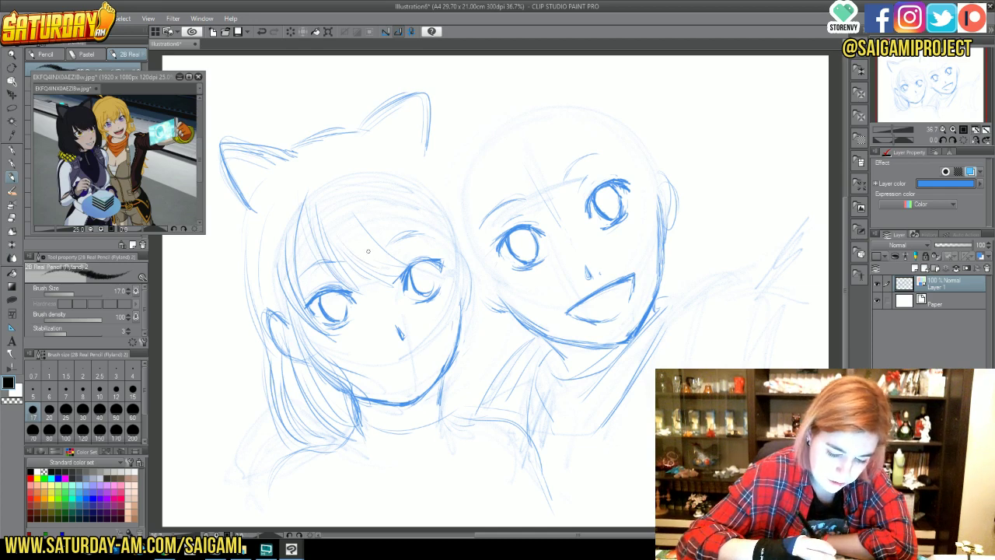
mouse_move(403, 238)
left_mouse_down()
mouse_move(441, 257)
mouse_move(449, 329)
left_mouse_up()
mouse_move(458, 254)
left_mouse_down()
mouse_move(455, 326)
mouse_move(446, 280)
mouse_move(441, 292)
left_mouse_up()
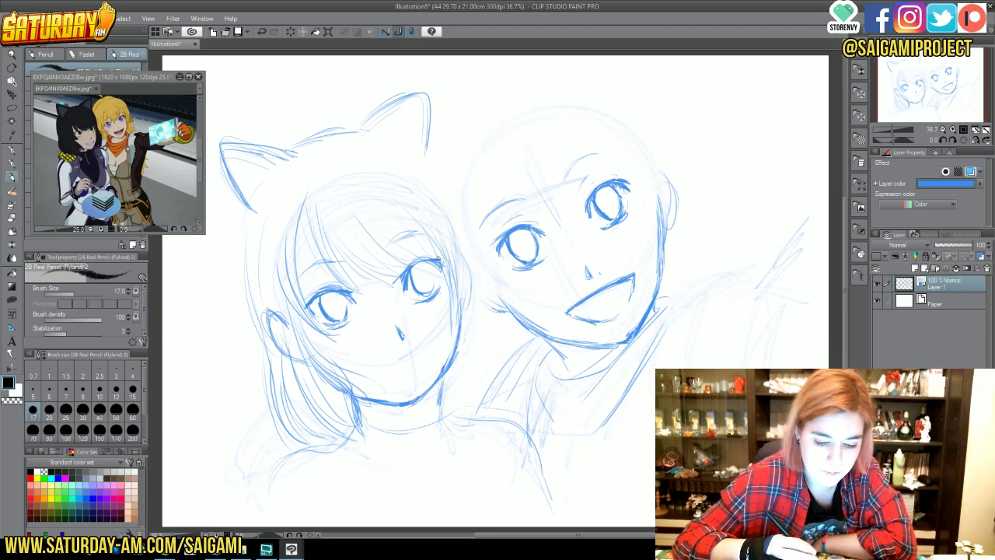
- Outline the cat-eared character's hair from the crown down between the two faces to the shoulder
left_click_drag(452, 236, 446, 208)
mouse_move(347, 162)
left_mouse_down()
mouse_move(424, 176)
mouse_move(444, 210)
left_mouse_up()
left_click_drag(426, 166, 449, 208)
mouse_move(458, 251)
left_mouse_down()
mouse_move(492, 321)
mouse_move(470, 410)
left_mouse_up()
left_click_drag(489, 358, 475, 275)
mouse_move(433, 173)
left_mouse_down()
mouse_move(489, 300)
mouse_move(505, 384)
left_mouse_up()
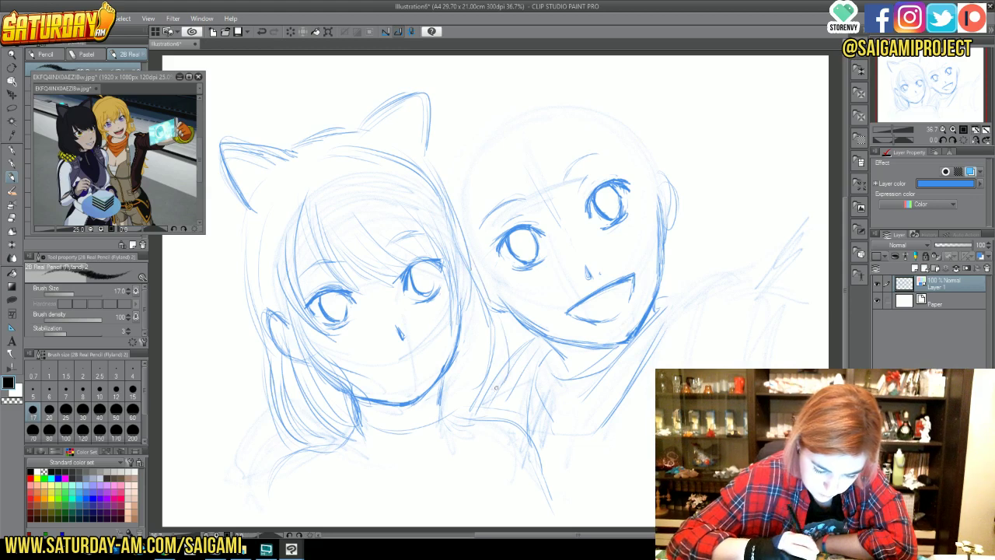
- Fill in strands at the ends of the cat-eared character's hair between the two faces, beside the jaw and neck
left_click_drag(497, 323, 474, 403)
left_click_drag(483, 366, 476, 384)
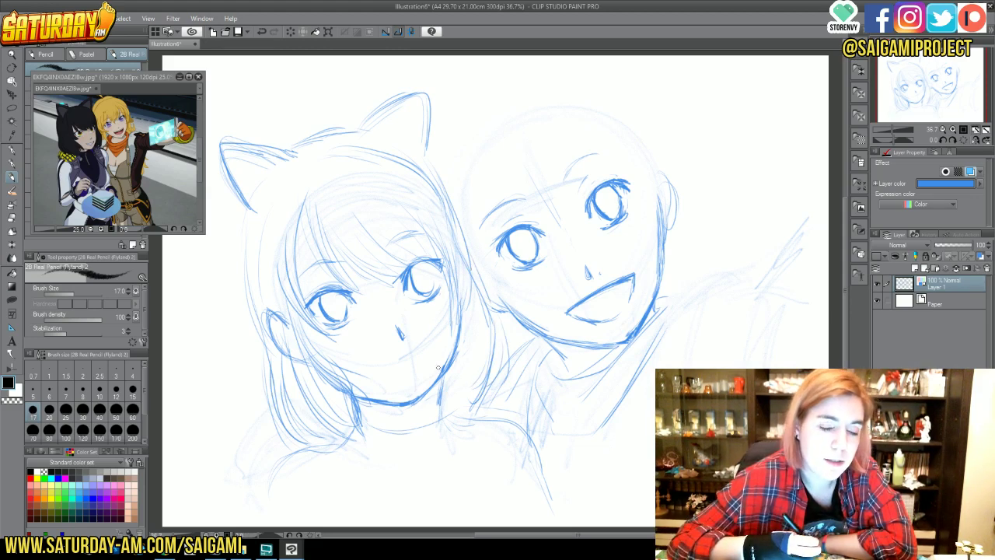
mouse_move(475, 333)
left_mouse_down()
mouse_move(474, 381)
mouse_move(465, 387)
left_mouse_up()
left_click_drag(490, 353, 467, 397)
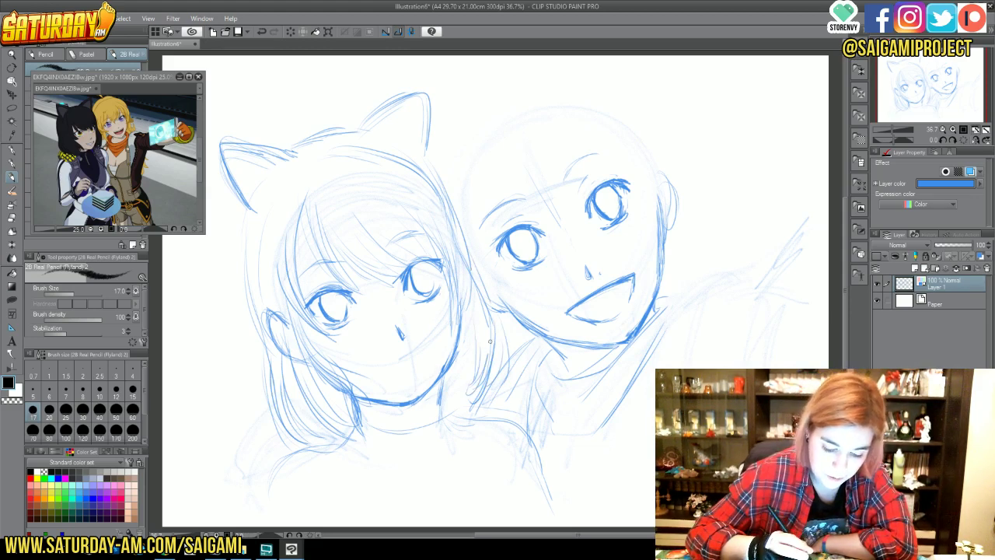
mouse_move(489, 333)
left_mouse_down()
mouse_move(493, 355)
mouse_move(466, 389)
left_mouse_up()
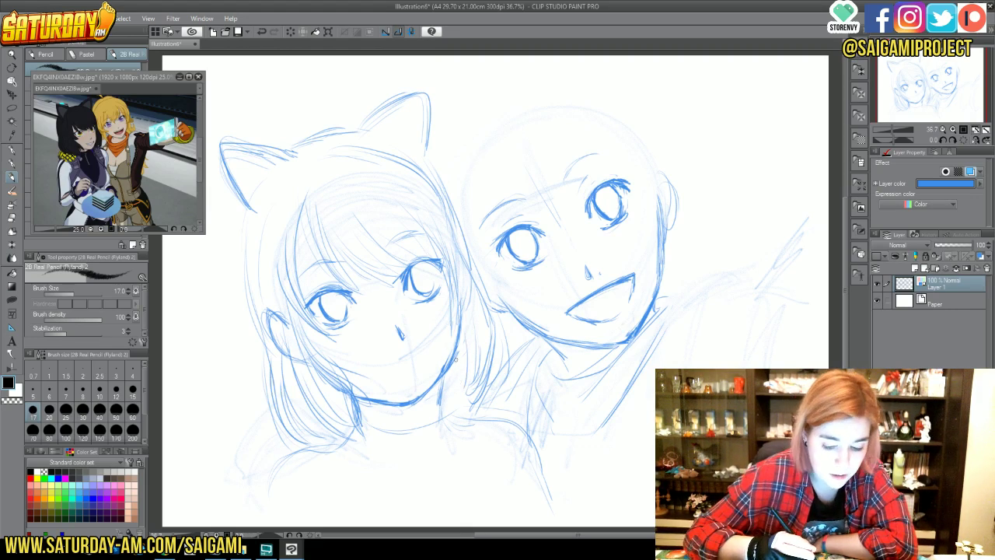
left_click_drag(457, 351, 441, 404)
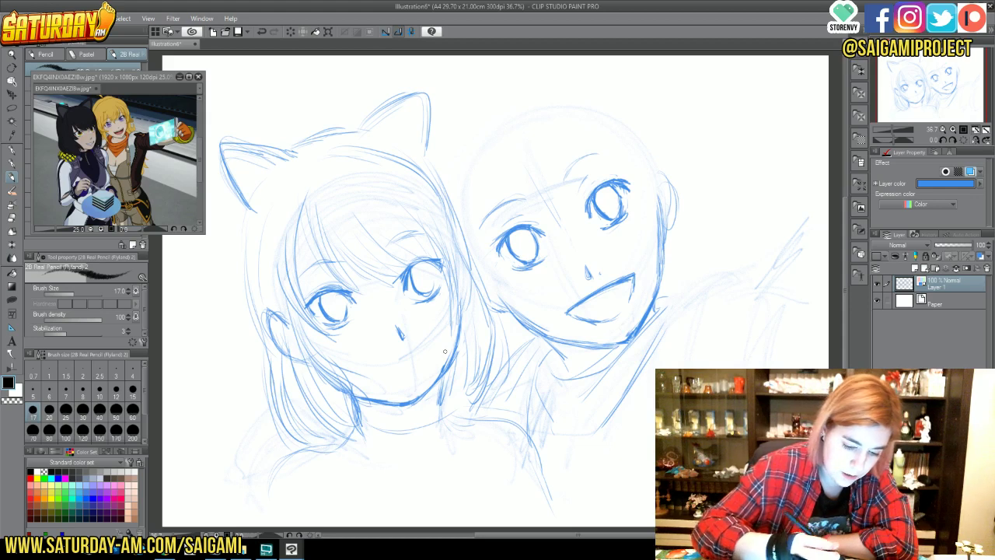
- Widen the outer side of the cat-eared character's hair down to the shoulder and touch up the inner cat ear's base
mouse_move(245, 233)
left_mouse_down()
mouse_move(251, 306)
mouse_move(245, 206)
mouse_move(268, 362)
left_mouse_up()
left_click_drag(265, 367, 279, 429)
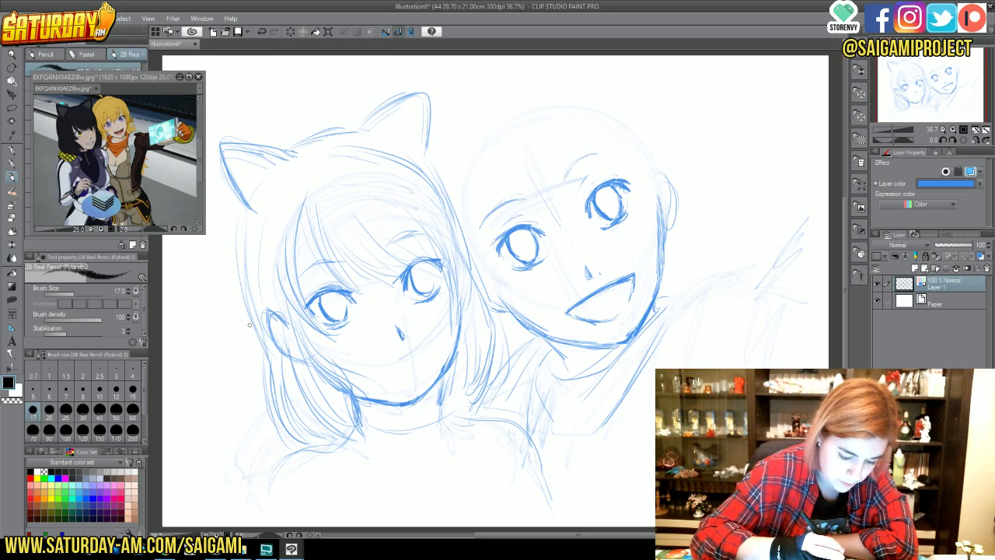
left_click_drag(250, 344, 261, 418)
left_click_drag(247, 292, 273, 437)
left_click_drag(256, 399, 278, 440)
left_click_drag(261, 378, 295, 440)
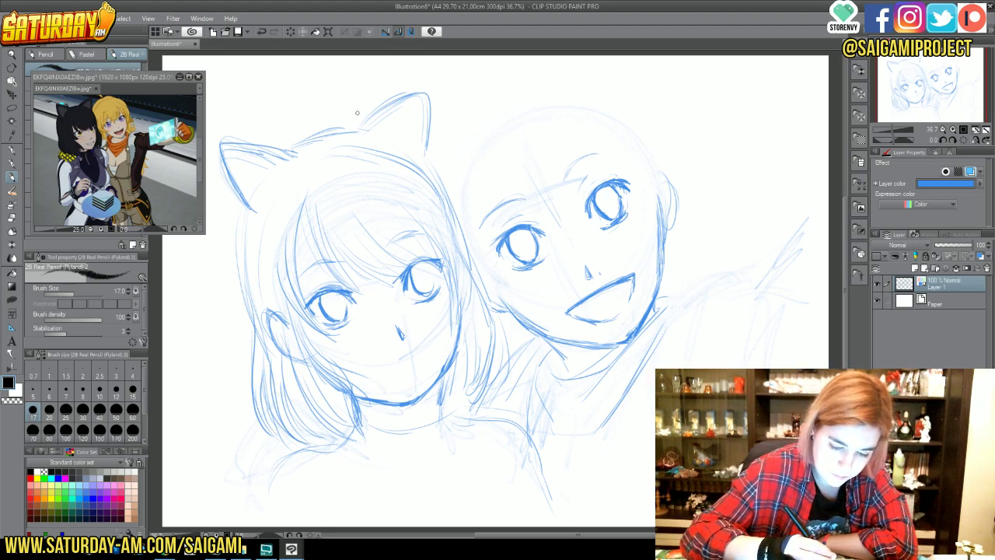
mouse_move(354, 146)
left_mouse_down()
mouse_move(391, 106)
mouse_move(404, 107)
mouse_move(428, 133)
left_mouse_up()
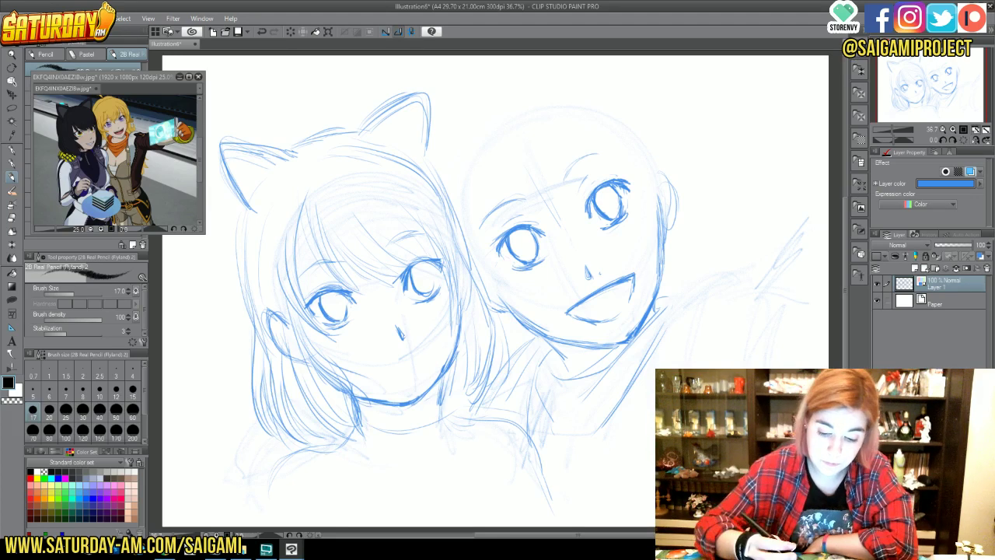
- Sketch the pointed central fringe strands over the smiling character's forehead, ending between the eyes
left_click_drag(914, 86, 918, 84)
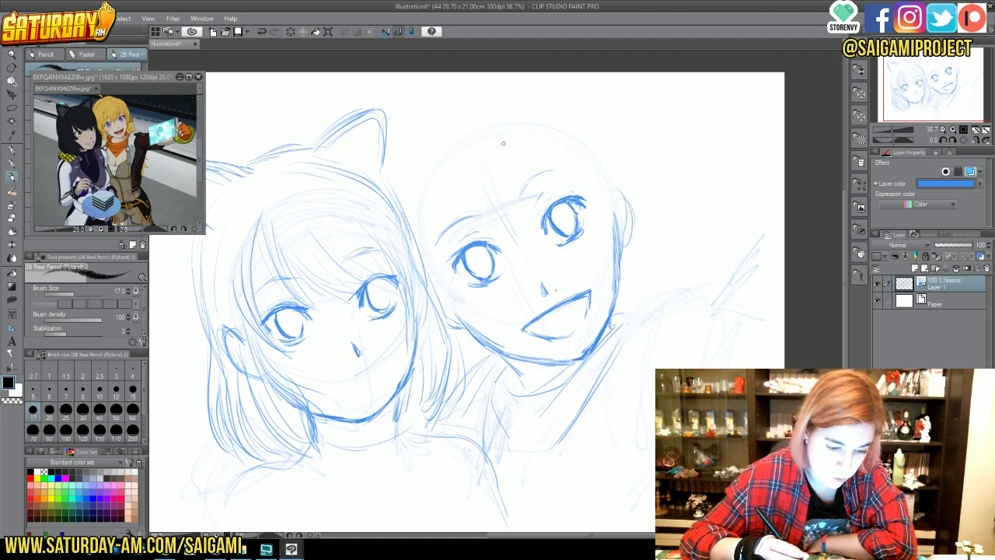
left_click_drag(521, 145, 529, 215)
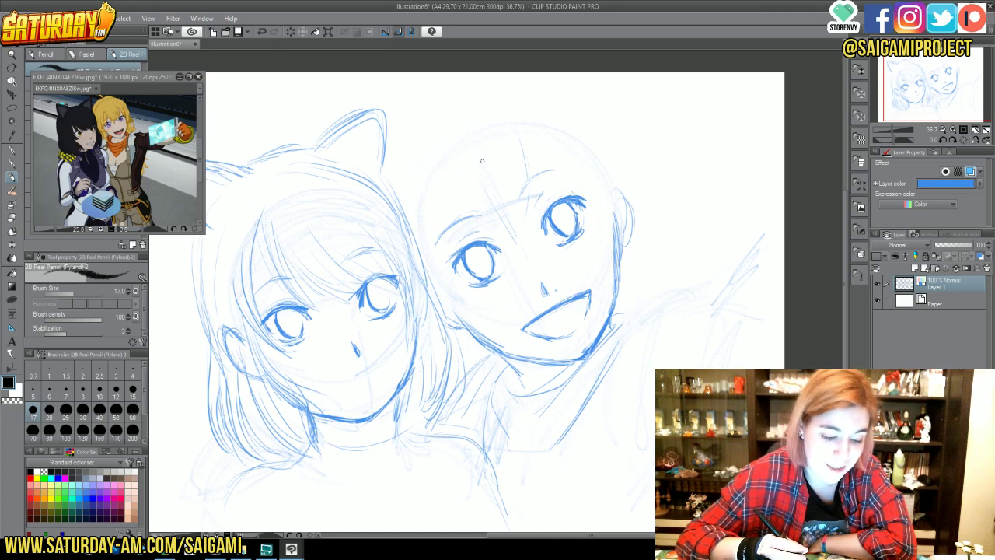
mouse_move(467, 188)
left_mouse_down()
mouse_move(473, 164)
mouse_move(492, 226)
mouse_move(490, 177)
left_mouse_up()
left_click_drag(513, 237, 505, 196)
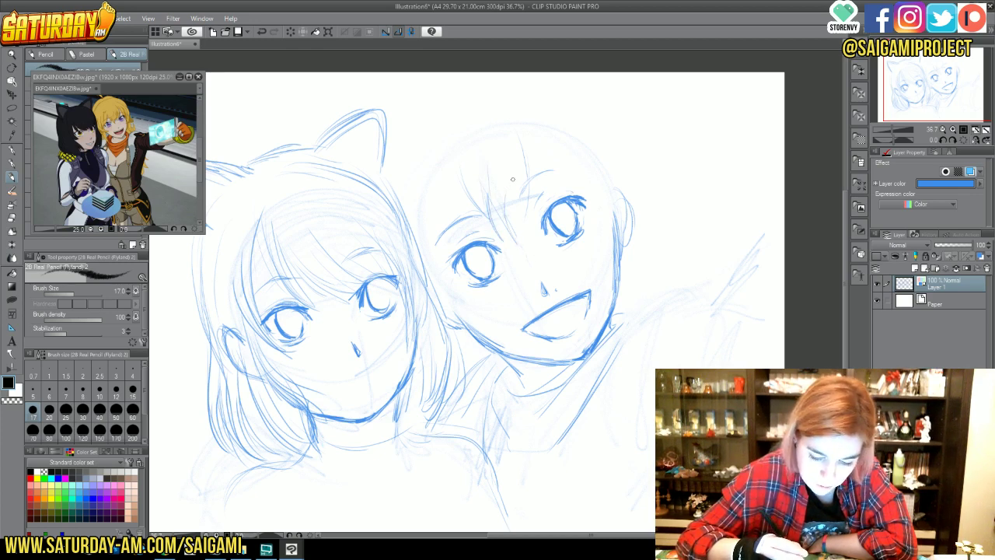
left_click_drag(513, 231, 526, 148)
- Draw the smiling character's side locks beside the cheek and under the jaw, plus a curved lock at the temple nearest the cat ear
left_click_drag(459, 171, 451, 261)
mouse_move(456, 212)
left_mouse_down()
mouse_move(438, 279)
mouse_move(476, 305)
left_mouse_up()
left_click_drag(438, 269, 507, 310)
mouse_move(447, 231)
left_mouse_down()
mouse_move(459, 289)
mouse_move(441, 283)
left_mouse_up()
left_click_drag(457, 329, 497, 388)
mouse_move(466, 338)
left_mouse_down()
mouse_move(489, 378)
mouse_move(515, 393)
left_mouse_up()
mouse_move(453, 328)
left_mouse_down()
mouse_move(508, 396)
mouse_move(485, 375)
left_mouse_up()
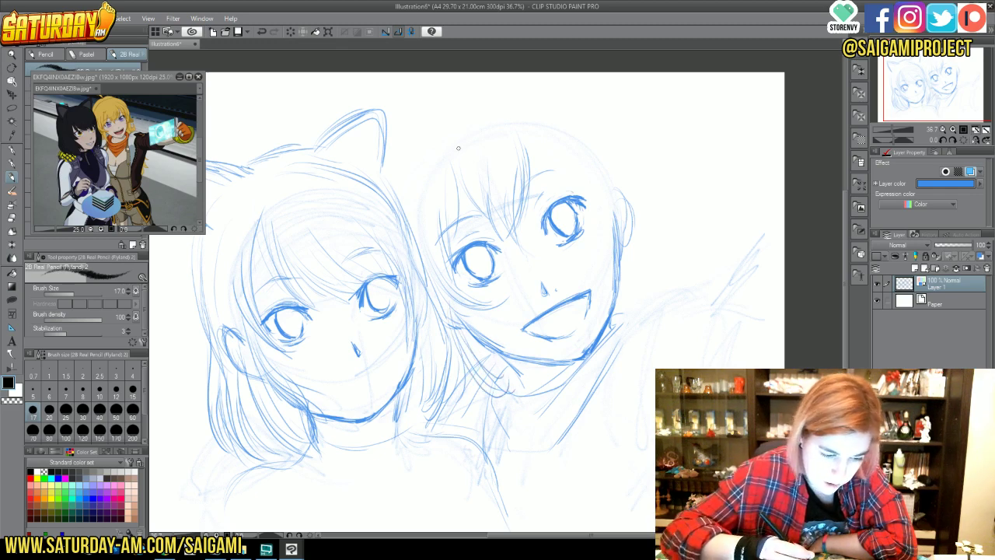
left_click_drag(450, 133, 417, 191)
left_click_drag(459, 151, 421, 191)
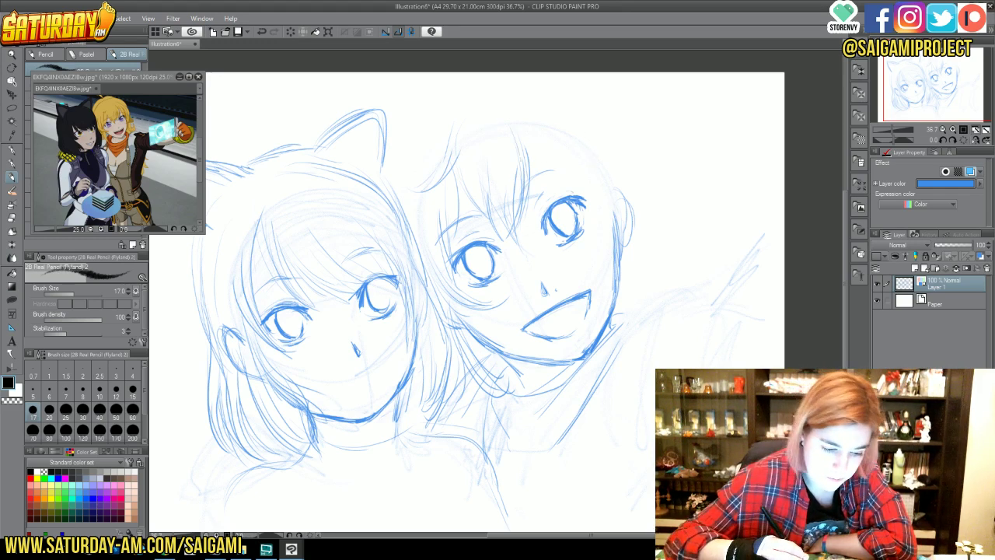
- Sketch the smiling character's fringe strands sweeping over the outer eye and down the outer cheek
mouse_move(545, 143)
left_mouse_down()
mouse_move(522, 174)
mouse_move(554, 201)
mouse_move(536, 210)
left_mouse_up()
left_click_drag(555, 176, 551, 201)
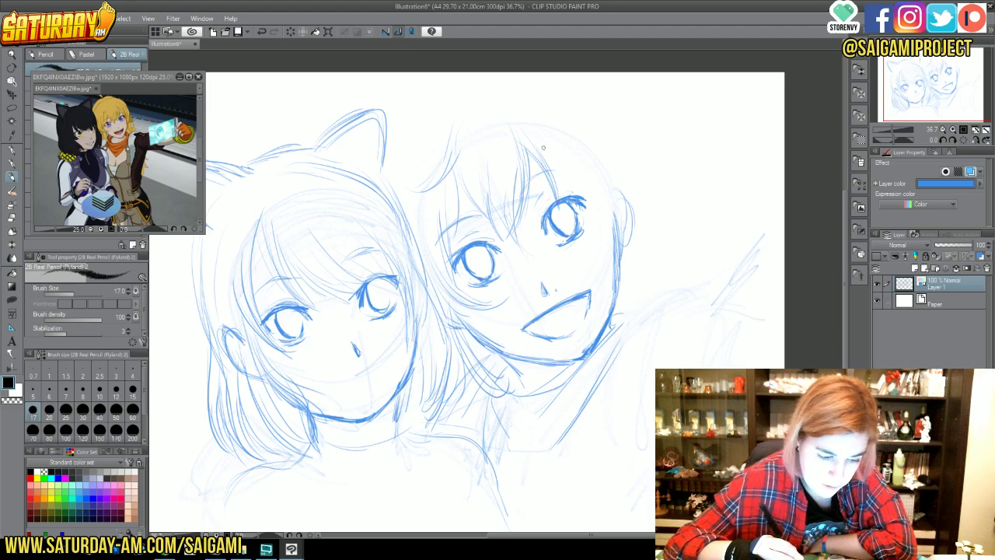
mouse_move(579, 148)
left_mouse_down()
mouse_move(546, 192)
mouse_move(596, 231)
mouse_move(571, 205)
left_mouse_up()
left_click_drag(574, 165, 597, 253)
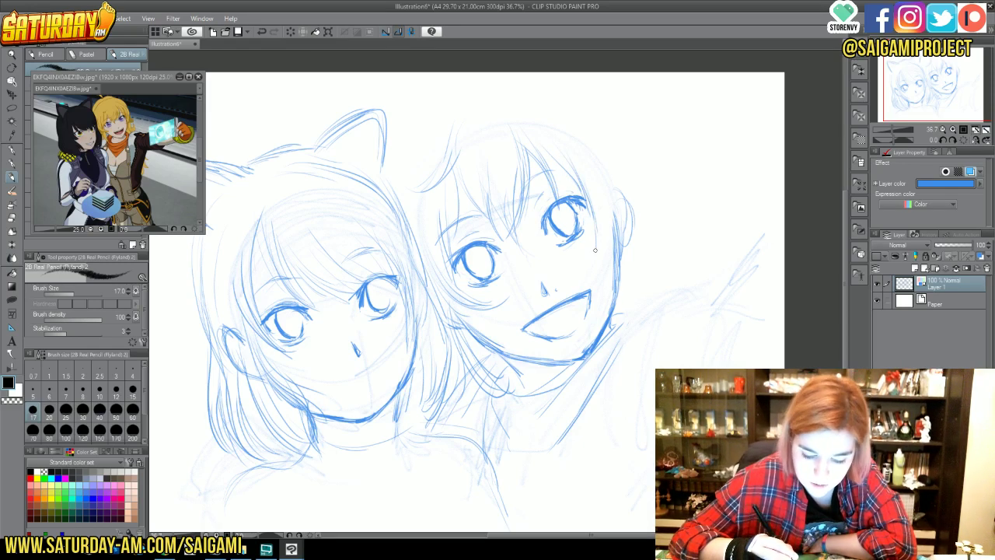
mouse_move(592, 194)
left_mouse_down()
mouse_move(598, 268)
mouse_move(605, 256)
mouse_move(613, 264)
mouse_move(611, 243)
left_mouse_up()
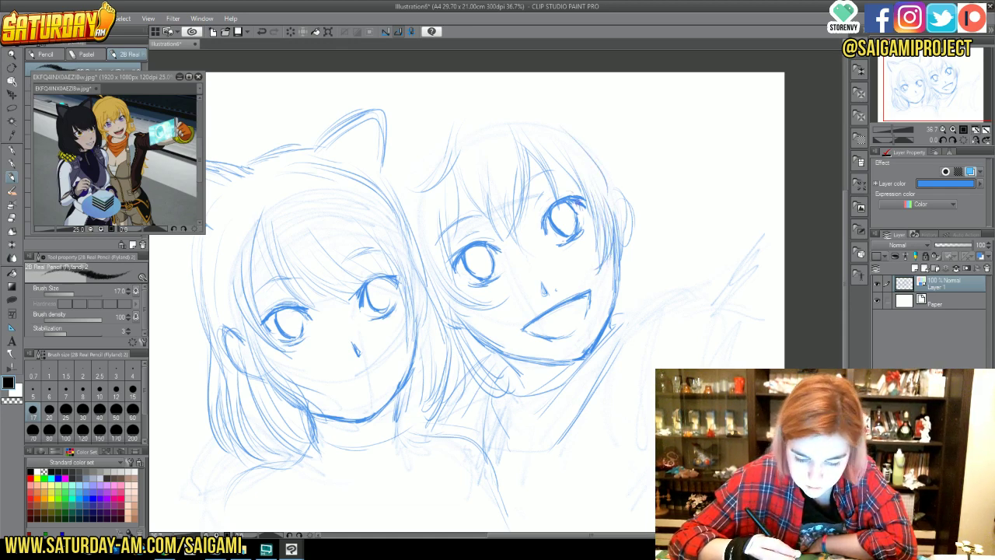
- Draw the outer hair strands of the smiling character from the crown past the ear to a flicked tip above the shoulder
left_click_drag(564, 131, 606, 195)
left_click_drag(566, 136, 608, 186)
left_click_drag(606, 198, 611, 227)
left_click_drag(552, 123, 616, 222)
left_click_drag(611, 178, 622, 241)
left_click_drag(581, 135, 645, 297)
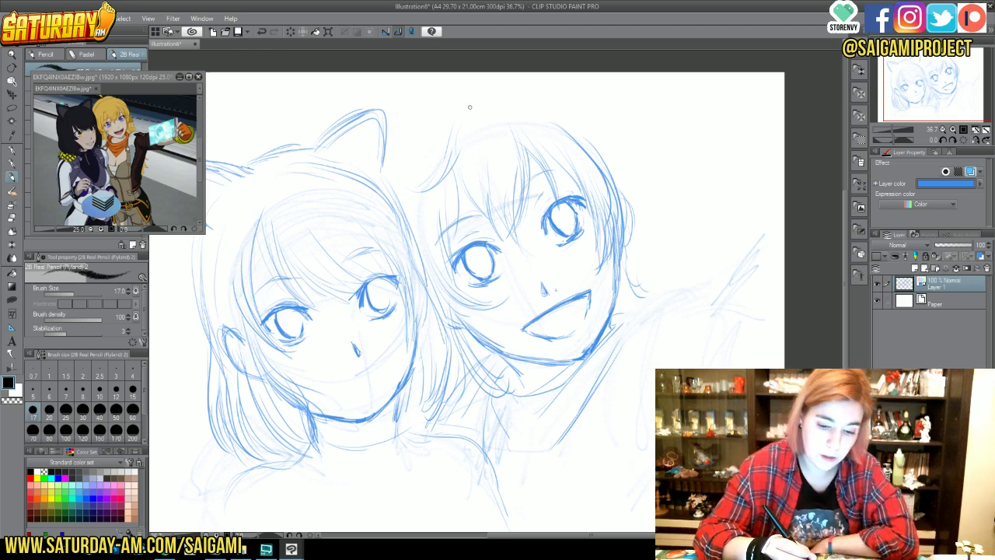
- Outline the top contour of the smiling character's hair from the inner temple over the crown to the outer side
left_click_drag(434, 131, 407, 185)
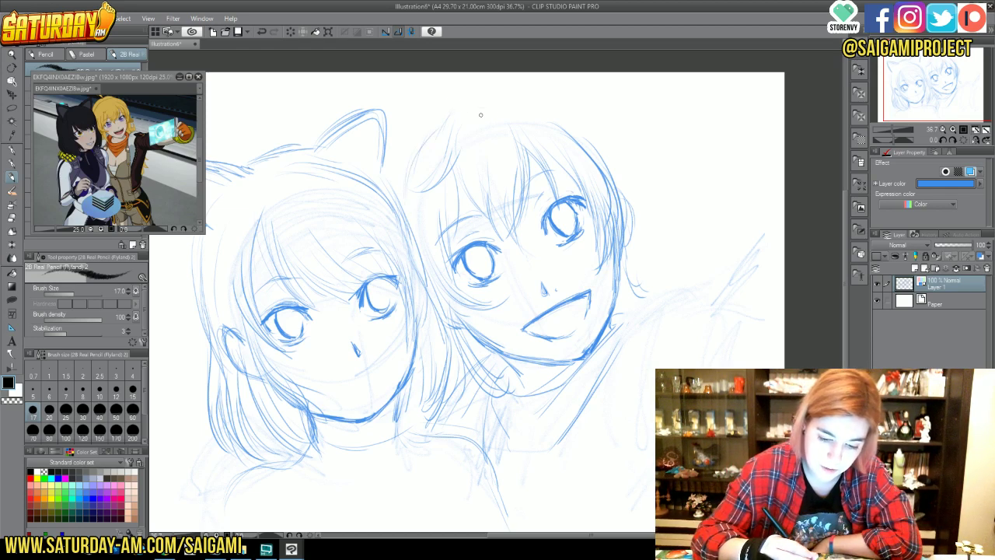
mouse_move(465, 116)
left_mouse_down()
mouse_move(489, 108)
mouse_move(513, 118)
mouse_move(517, 102)
left_mouse_up()
mouse_move(512, 107)
left_mouse_down()
mouse_move(544, 109)
mouse_move(599, 141)
mouse_move(630, 179)
mouse_move(631, 202)
left_mouse_up()
left_click_drag(587, 133, 611, 174)
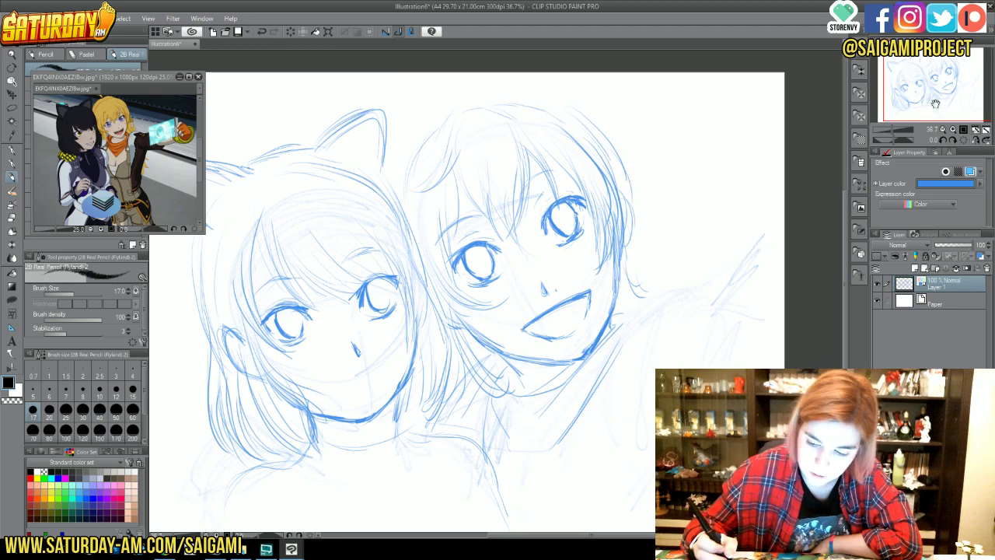
- Sketch the smiling character's jacket collar and the shoulder line beside the neck
key("ctrl+minus")
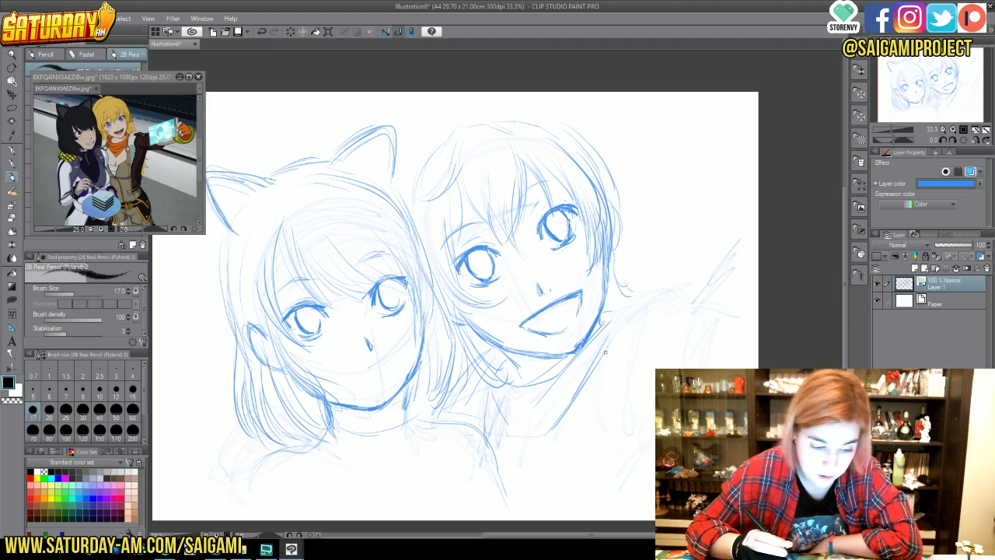
mouse_move(605, 372)
left_mouse_down()
mouse_move(633, 305)
mouse_move(605, 352)
left_mouse_up()
left_click_drag(621, 314, 602, 450)
left_click_drag(636, 292, 673, 289)
left_click_drag(636, 319, 672, 366)
left_click_drag(646, 307, 673, 286)
mouse_move(625, 297)
left_mouse_down()
mouse_move(619, 316)
mouse_move(671, 279)
left_mouse_up()
mouse_move(669, 275)
left_mouse_down()
mouse_move(621, 312)
mouse_move(600, 471)
left_mouse_up()
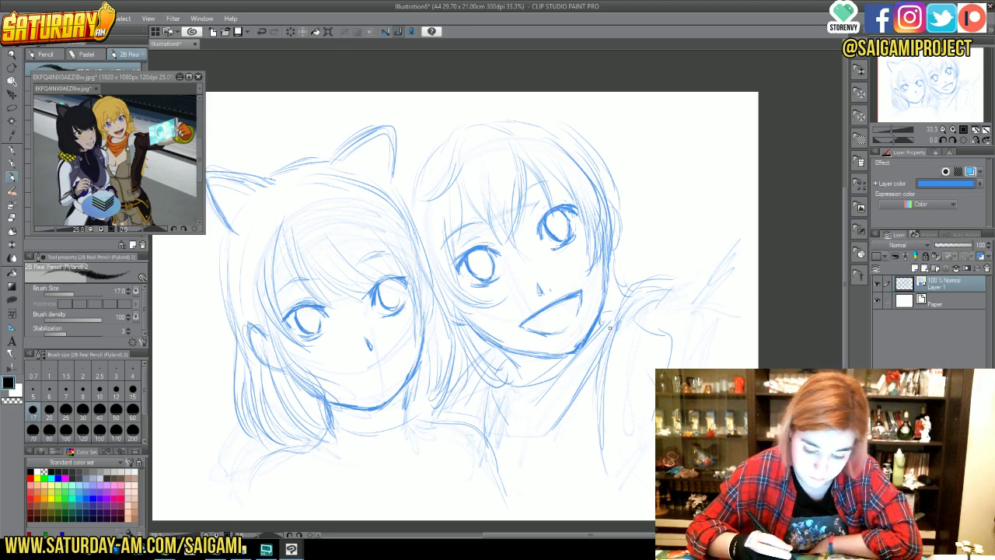
- Draw the smiling character's open jacket front down the torso and reinforce the collar and shoulder edges
left_click_drag(604, 336, 619, 493)
left_click_drag(649, 442, 642, 473)
left_click_drag(638, 320, 673, 365)
left_click_drag(655, 413, 638, 472)
left_click_drag(682, 433, 697, 438)
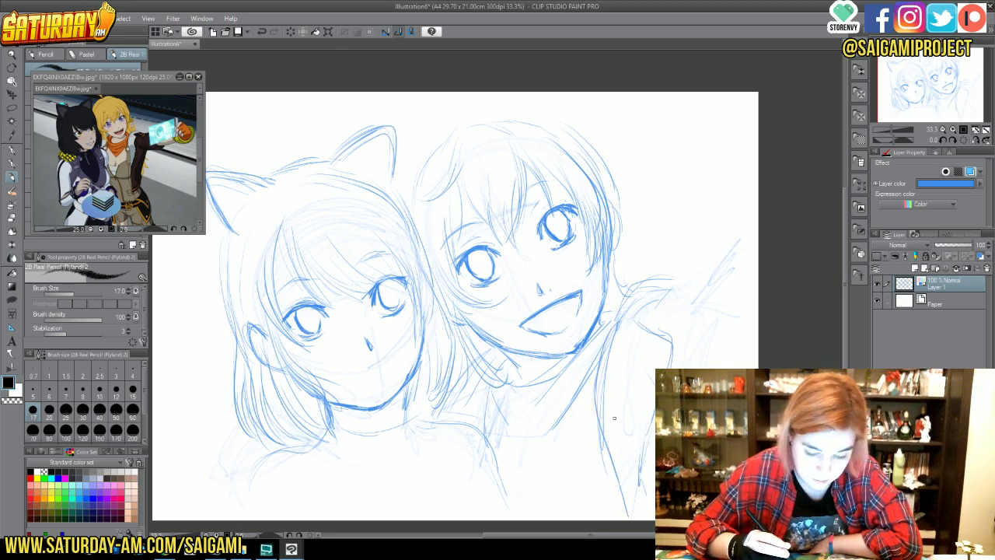
left_click_drag(604, 381, 623, 471)
left_click_drag(674, 341, 664, 369)
left_click_drag(667, 297, 644, 322)
mouse_move(667, 326)
left_mouse_down()
mouse_move(649, 345)
mouse_move(654, 381)
mouse_move(633, 471)
left_mouse_up()
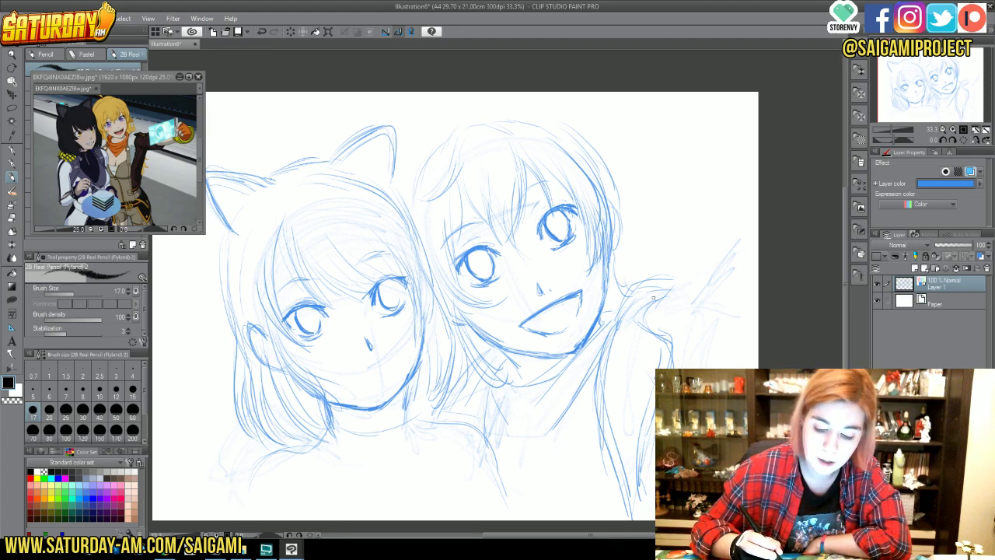
mouse_move(653, 298)
left_mouse_down()
mouse_move(673, 282)
mouse_move(625, 292)
left_mouse_up()
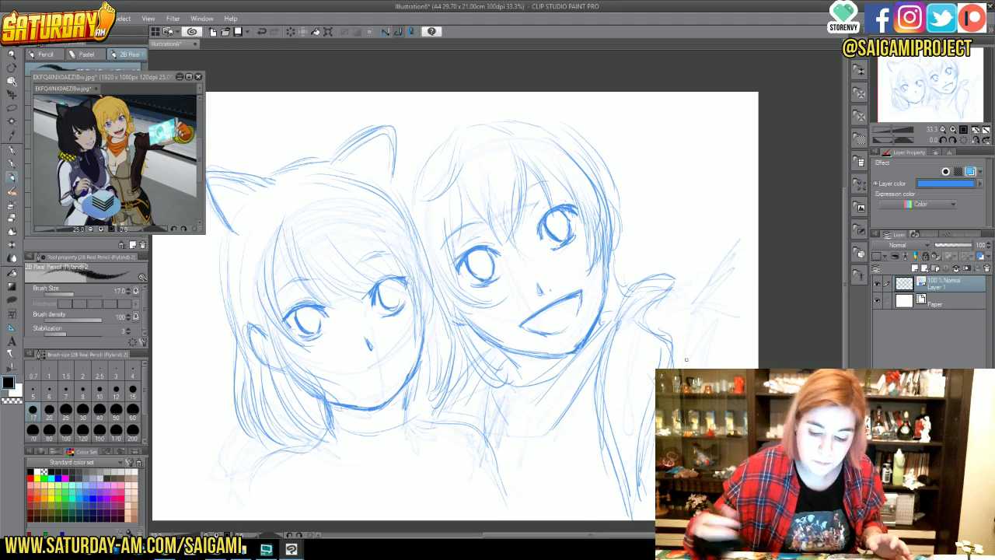
- Sketch the smiling character's raised sleeve with its upper edge, underside and fold lines
mouse_move(686, 271)
left_mouse_down()
mouse_move(707, 267)
mouse_move(681, 365)
left_mouse_up()
left_click_drag(735, 251, 688, 302)
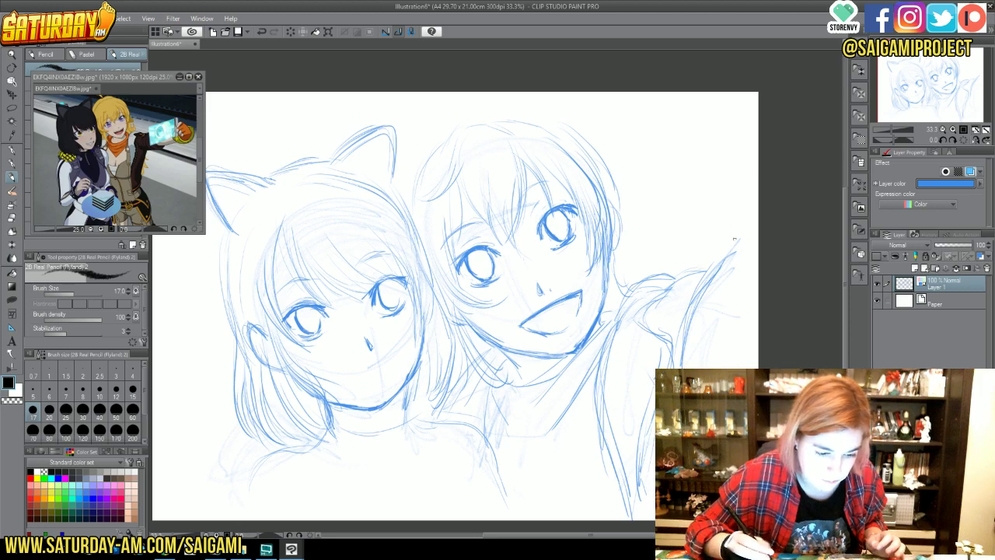
left_click_drag(737, 278, 704, 368)
left_click_drag(735, 260, 728, 365)
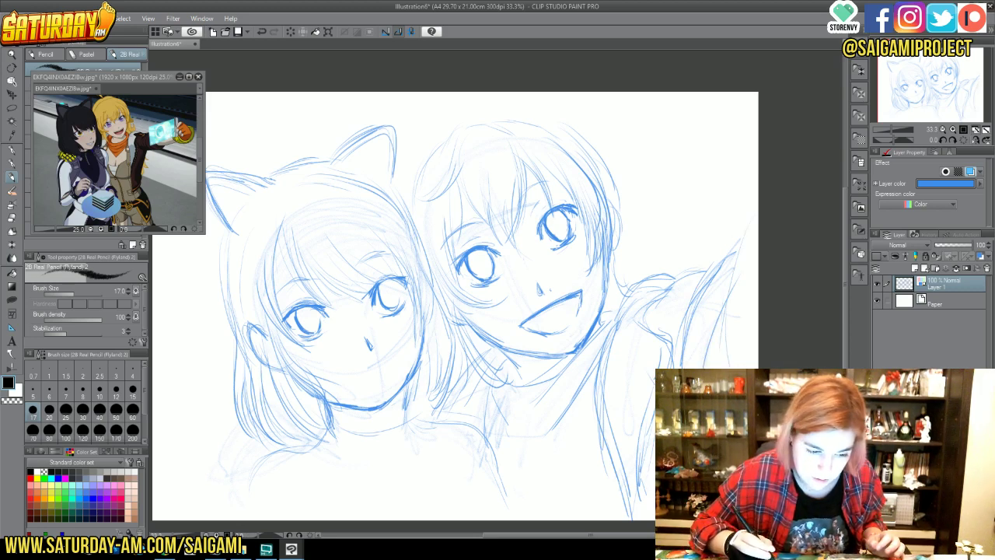
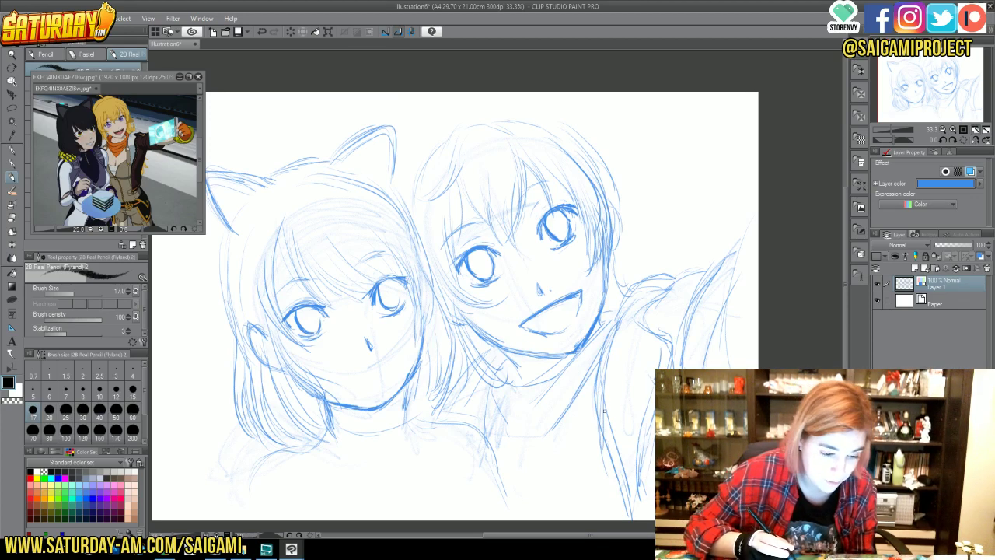
- Draw the smiling character's shoulder strap with a small buckle and the curved neckline of the top
left_click_drag(596, 381, 591, 406)
left_click_drag(599, 354, 589, 419)
left_click_drag(601, 383, 588, 418)
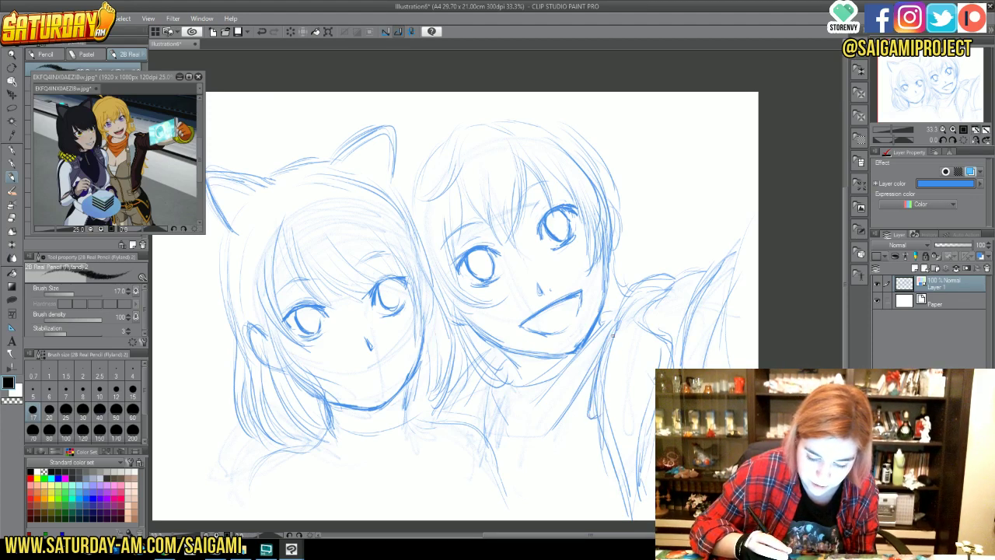
left_click_drag(608, 343, 605, 431)
mouse_move(592, 393)
left_mouse_down()
mouse_move(602, 411)
mouse_move(601, 398)
mouse_move(588, 429)
mouse_move(599, 440)
mouse_move(592, 434)
mouse_move(603, 429)
mouse_move(608, 483)
left_mouse_up()
left_click_drag(594, 437, 598, 460)
mouse_move(600, 468)
left_mouse_down()
mouse_move(604, 485)
mouse_move(615, 481)
mouse_move(576, 497)
left_mouse_up()
mouse_move(580, 493)
left_mouse_down()
mouse_move(575, 518)
mouse_move(524, 508)
left_mouse_up()
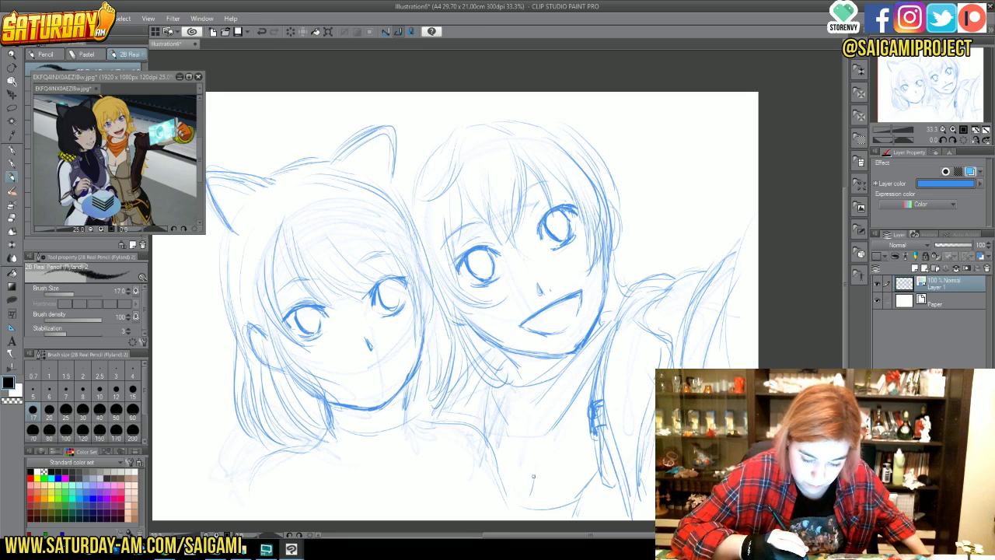
- Sketch the smiling character's neck scarf with draped folds meeting in a point, and mark the cleavage below
left_click_drag(536, 471, 529, 494)
left_click_drag(518, 445, 504, 472)
left_click_drag(574, 414, 521, 476)
left_click_drag(488, 371, 503, 413)
left_click_drag(498, 428, 560, 396)
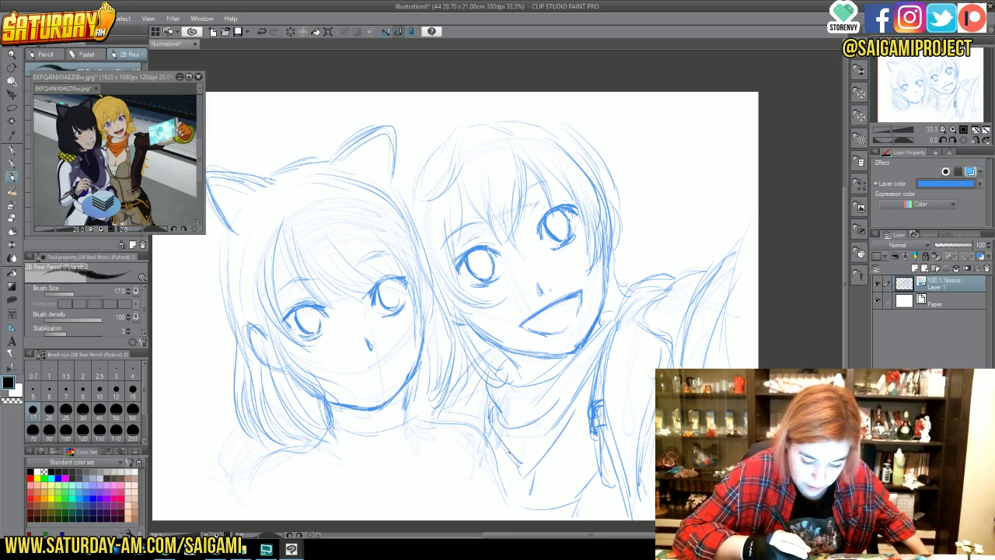
mouse_move(518, 454)
left_mouse_down()
mouse_move(513, 471)
mouse_move(585, 394)
left_mouse_up()
left_click_drag(532, 493, 529, 506)
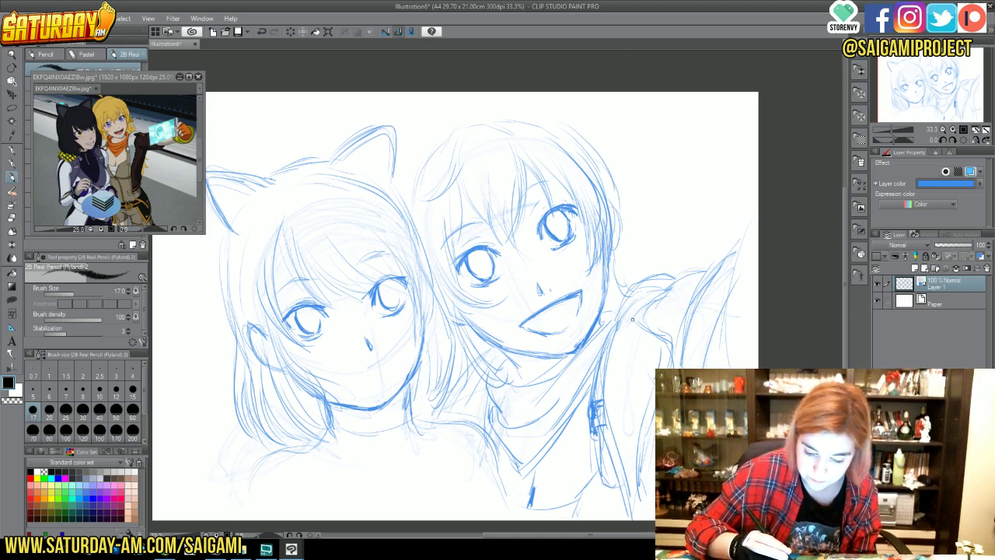
- Reinforce the jacket's raised shoulder edge and add a higher outer contour above the smiling character's hair
mouse_move(622, 319)
left_mouse_down()
mouse_move(640, 279)
mouse_move(681, 266)
left_mouse_up()
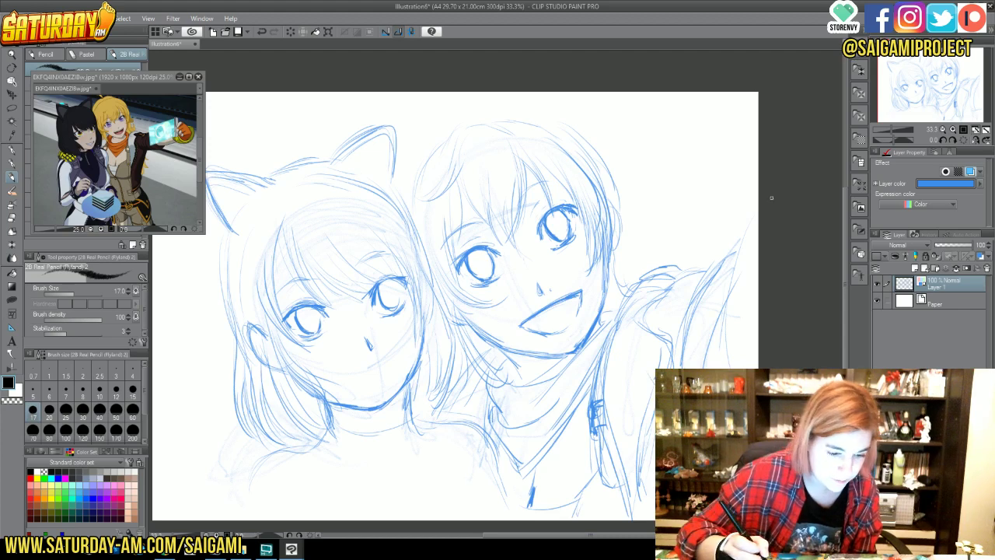
mouse_move(401, 164)
left_mouse_down()
mouse_move(440, 126)
mouse_move(508, 108)
left_mouse_up()
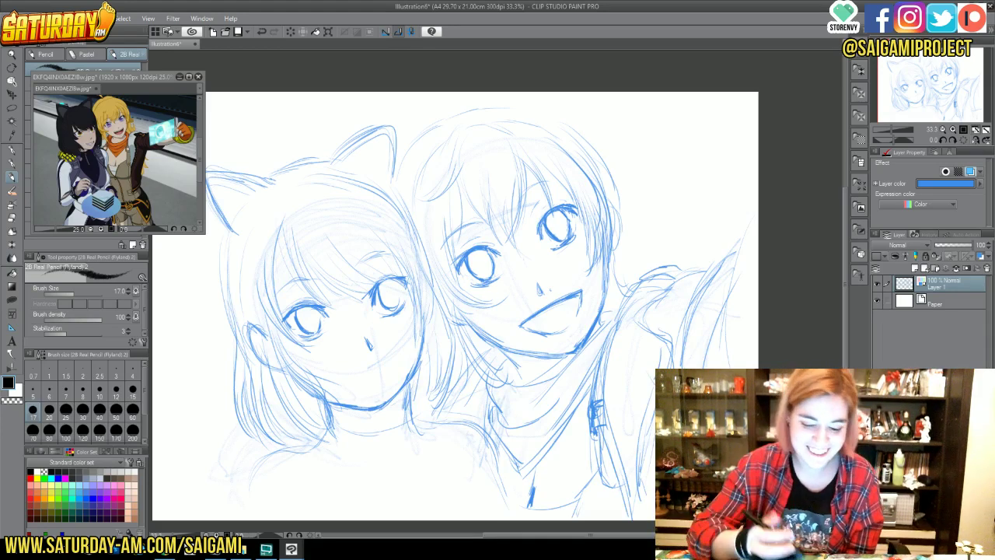
- Sketch a curved tuft above the smiling character's crown and a rounded outer hair contour running down toward the raised shoulder
mouse_move(405, 114)
left_mouse_down()
mouse_move(446, 102)
mouse_move(417, 94)
mouse_move(447, 117)
left_mouse_up()
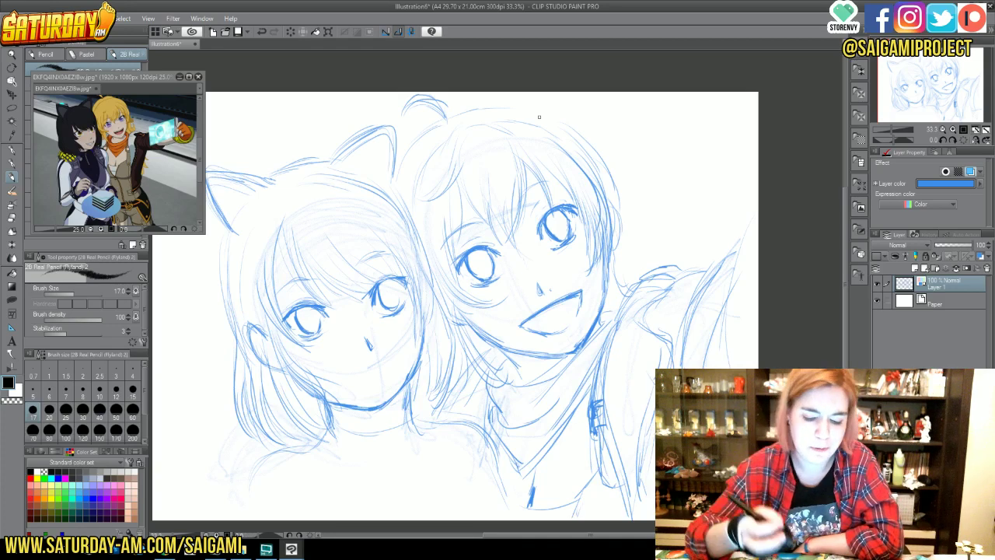
left_click_drag(431, 127, 413, 155)
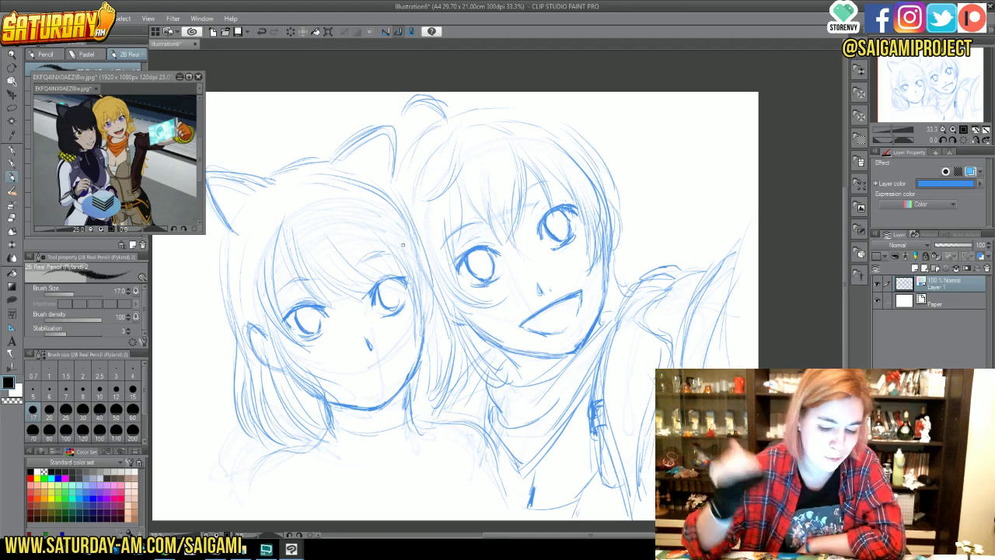
mouse_move(455, 119)
left_mouse_down()
mouse_move(480, 105)
mouse_move(571, 123)
mouse_move(562, 110)
mouse_move(548, 125)
mouse_move(548, 115)
mouse_move(583, 126)
mouse_move(581, 151)
left_mouse_up()
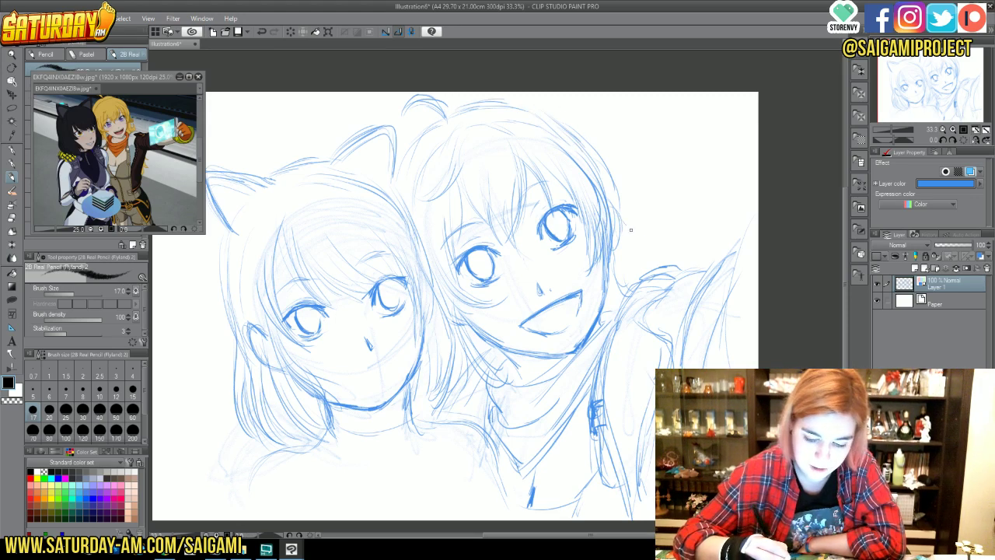
mouse_move(631, 229)
left_mouse_down()
mouse_move(645, 231)
mouse_move(648, 249)
left_mouse_up()
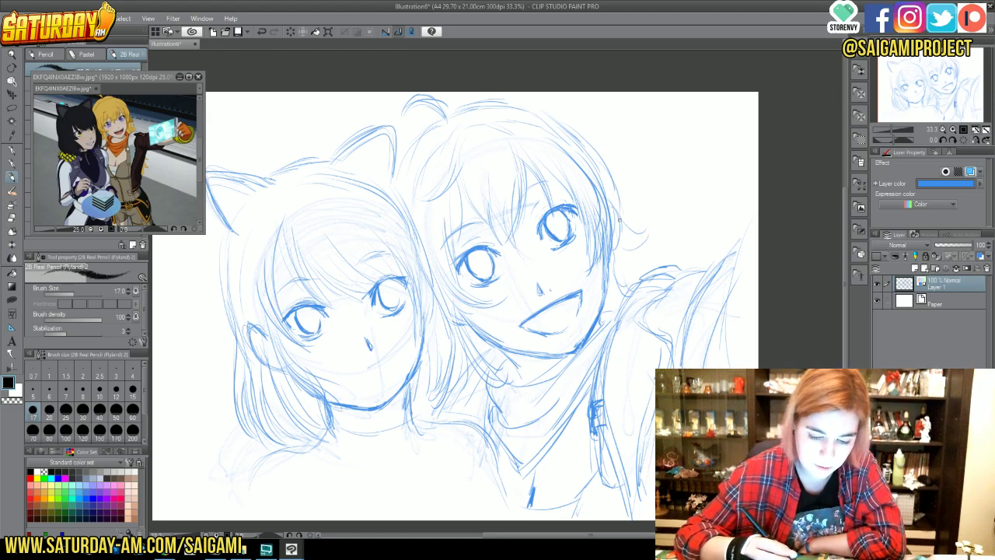
mouse_move(512, 101)
left_mouse_down()
mouse_move(556, 117)
mouse_move(606, 184)
left_mouse_up()
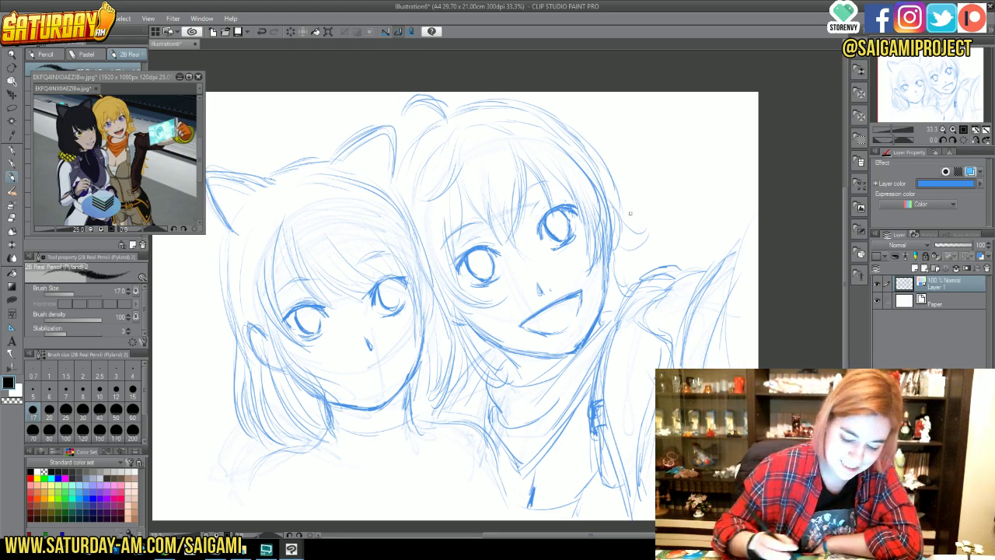
left_click_drag(255, 458, 243, 480)
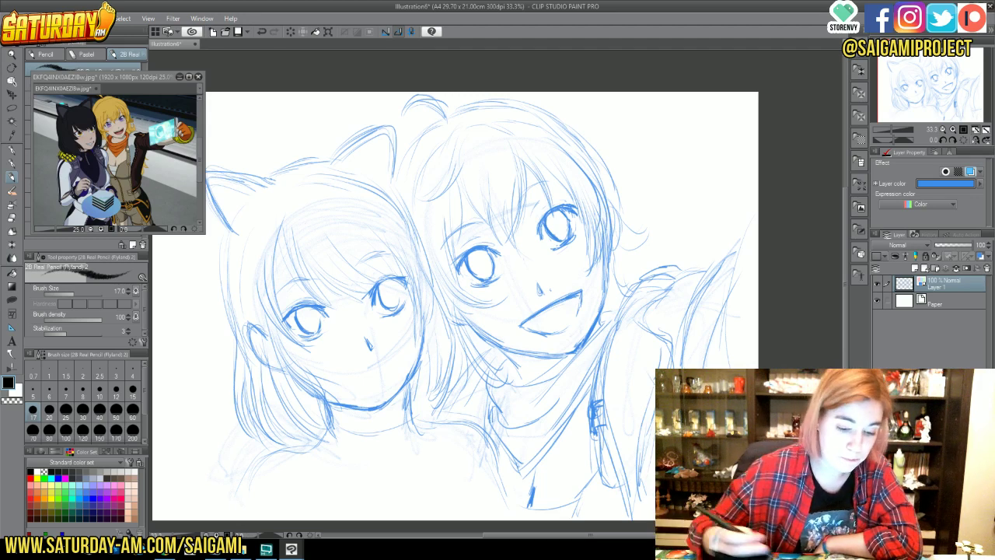
- Reinforce the smiling character's outer hair contour and add curly, flicked-out ends above the raised shoulder
mouse_move(482, 98)
left_mouse_down()
mouse_move(546, 101)
mouse_move(588, 156)
left_mouse_up()
left_click_drag(548, 124, 588, 152)
left_click_drag(560, 133, 608, 191)
mouse_move(593, 155)
left_mouse_down()
mouse_move(619, 209)
mouse_move(613, 186)
mouse_move(645, 232)
left_mouse_up()
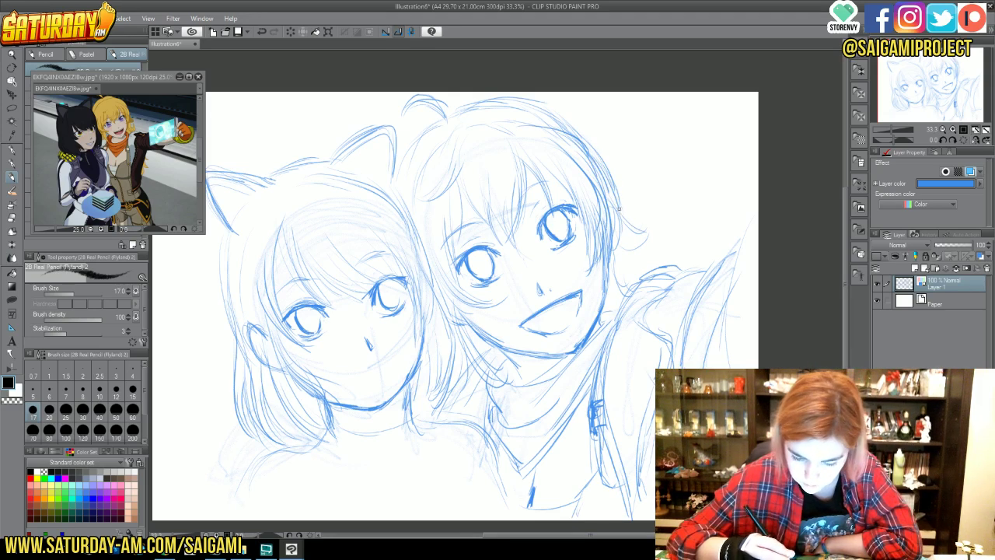
mouse_move(608, 201)
left_mouse_down()
mouse_move(658, 255)
mouse_move(651, 261)
mouse_move(683, 256)
left_mouse_up()
left_click_drag(681, 221, 689, 269)
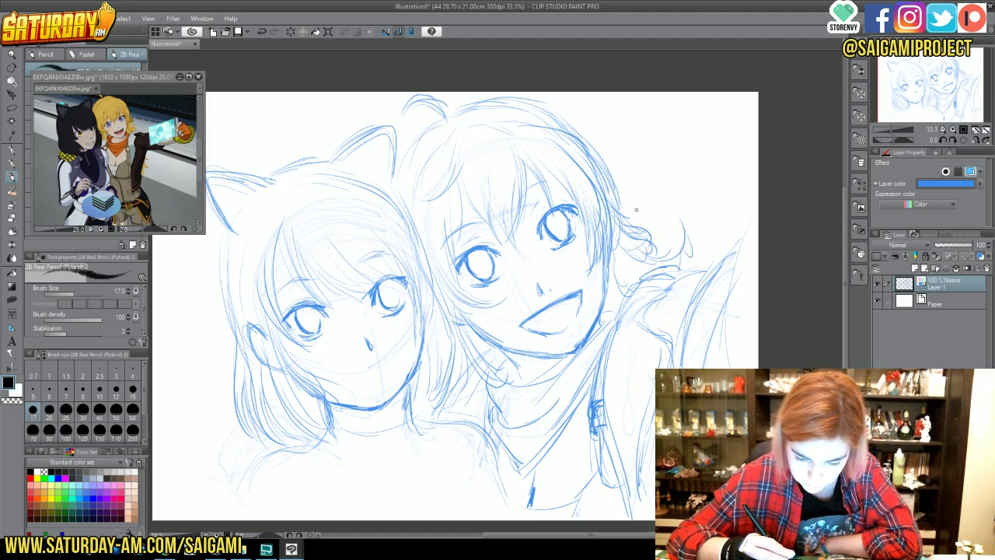
left_click_drag(603, 155, 618, 200)
mouse_move(659, 238)
left_mouse_down()
mouse_move(678, 216)
mouse_move(669, 244)
mouse_move(687, 262)
left_mouse_up()
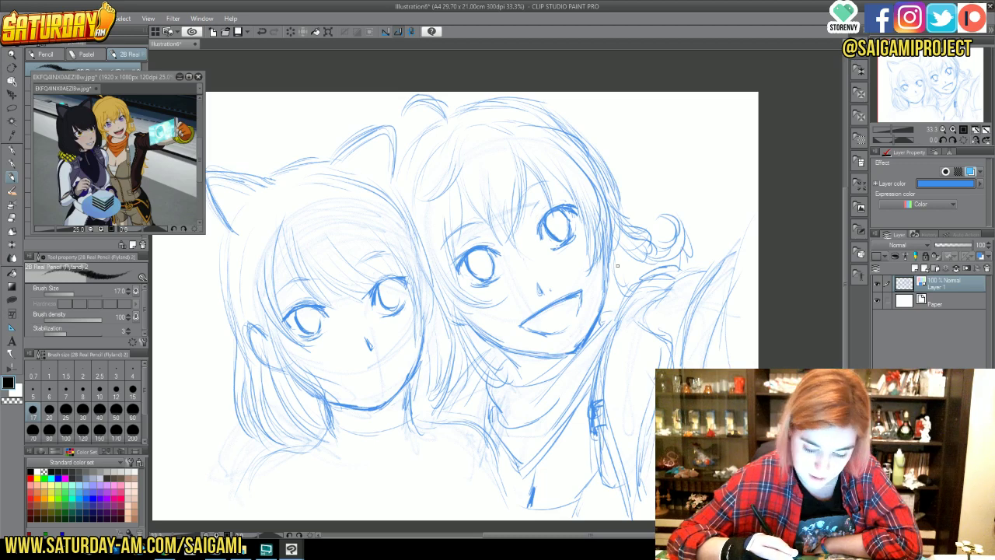
left_click_drag(611, 275, 641, 264)
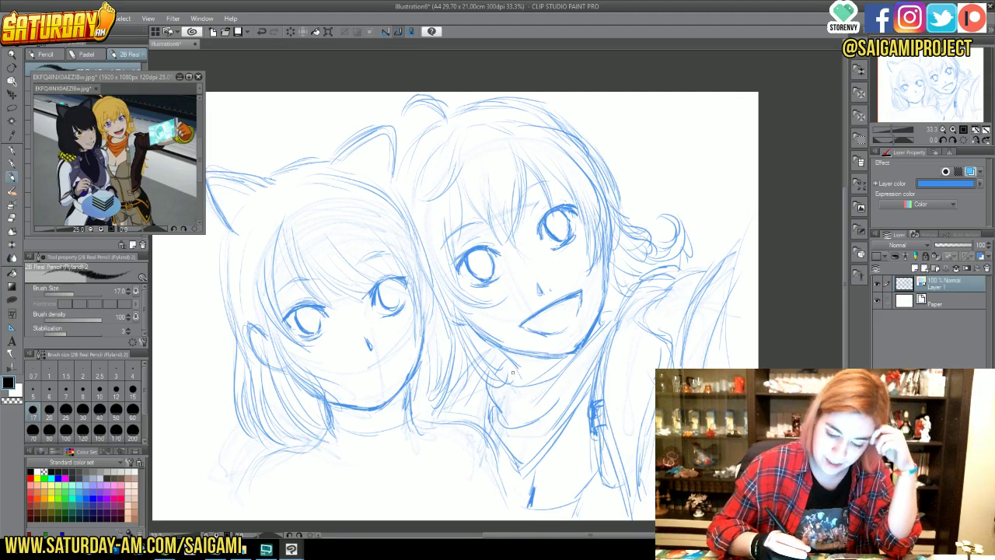
- Sketch the cat-eared character's open jacket collar, with a rounded, folded edge and a slanted edge on opposite sides of the neck
left_click_drag(503, 412, 510, 457)
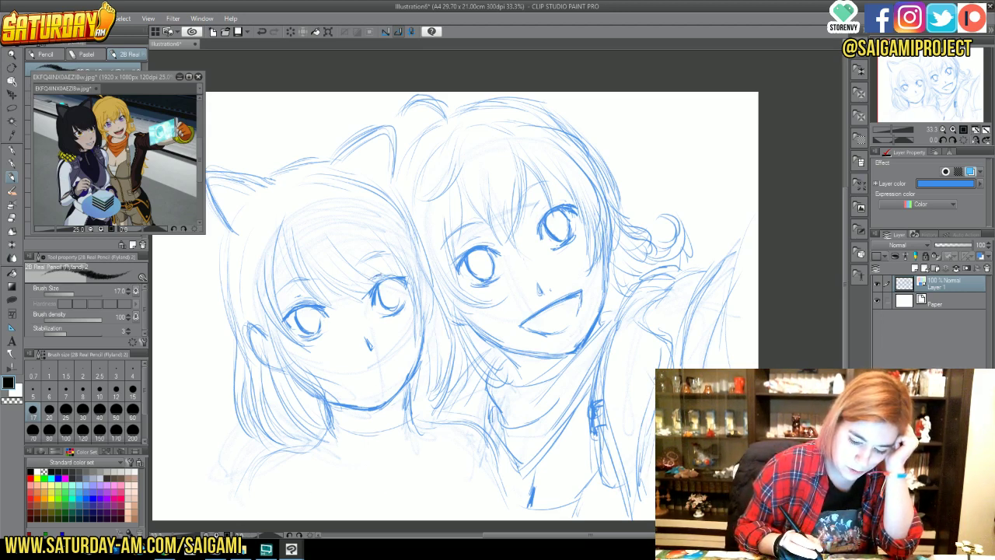
left_click_drag(418, 419, 420, 441)
mouse_move(413, 388)
left_mouse_down()
mouse_move(418, 440)
mouse_move(439, 403)
mouse_move(438, 446)
left_mouse_up()
mouse_move(424, 398)
left_mouse_down()
mouse_move(426, 470)
mouse_move(440, 491)
left_mouse_up()
left_click_drag(424, 440, 443, 487)
left_click_drag(412, 382, 437, 468)
left_click_drag(334, 433, 351, 474)
mouse_move(322, 412)
left_mouse_down()
mouse_move(330, 451)
mouse_move(362, 504)
left_mouse_up()
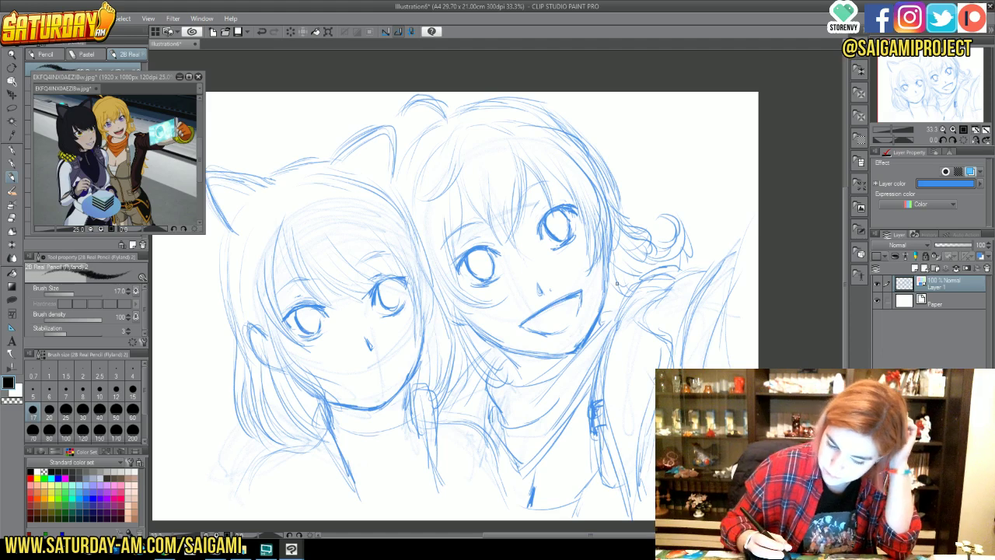
- Draw the teeth lines inside the smiling character's open mouth and add a few strands to the cat-eared character's bangs
left_click_drag(526, 322, 577, 295)
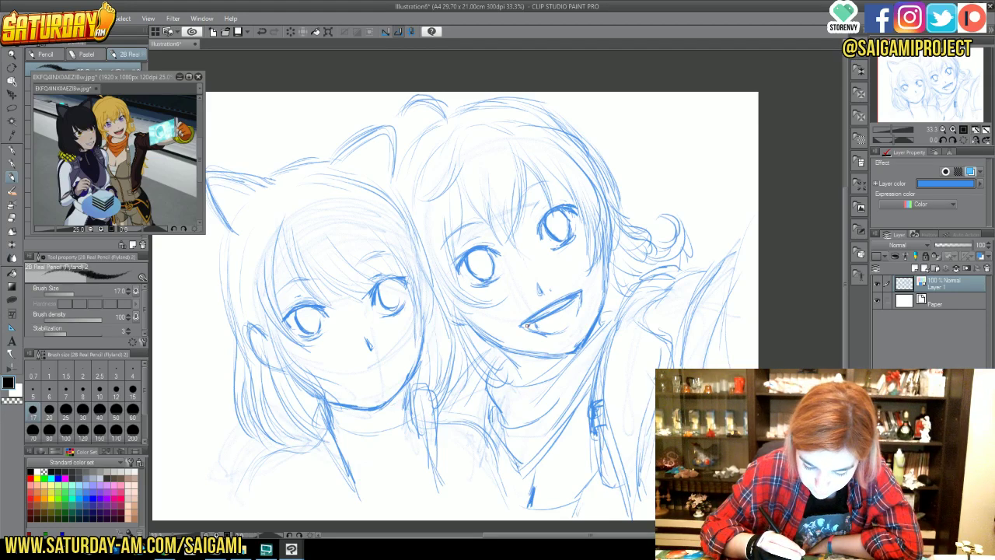
mouse_move(536, 325)
left_mouse_down()
mouse_move(575, 314)
mouse_move(575, 302)
mouse_move(564, 322)
mouse_move(576, 298)
left_mouse_up()
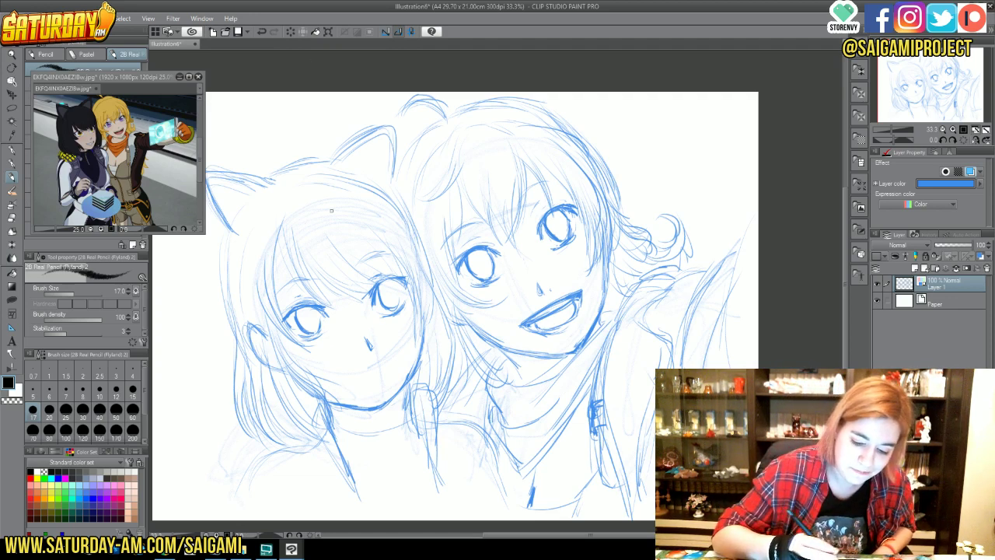
mouse_move(295, 210)
left_mouse_down()
mouse_move(282, 282)
mouse_move(301, 272)
left_mouse_up()
mouse_move(317, 295)
left_mouse_down()
mouse_move(325, 246)
mouse_move(350, 288)
mouse_move(361, 284)
left_mouse_up()
left_click_drag(322, 235, 356, 280)
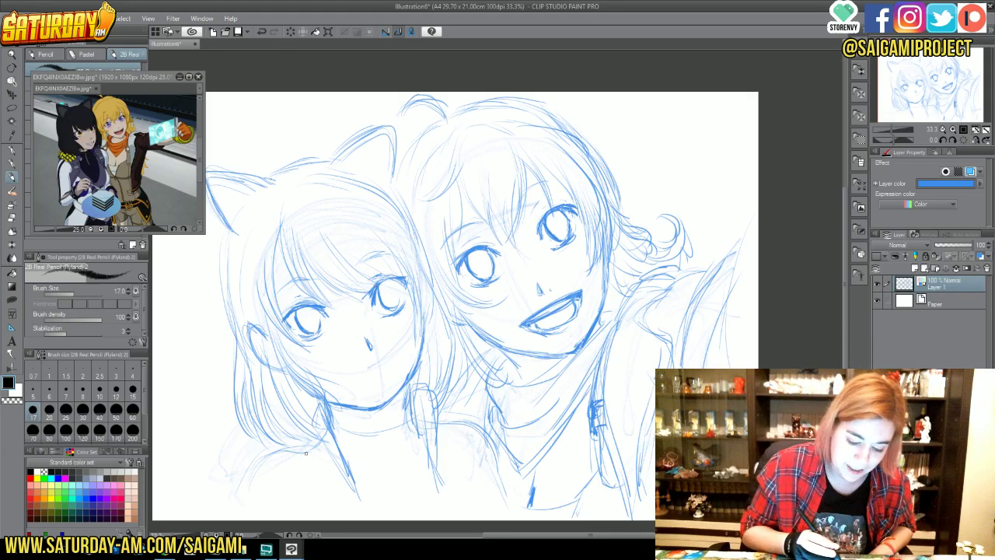
- Sketch the hand resting on the cat-eared character's outer shoulder, with separate curled fingers and the shoulder line beside it
left_click_drag(263, 432, 238, 465)
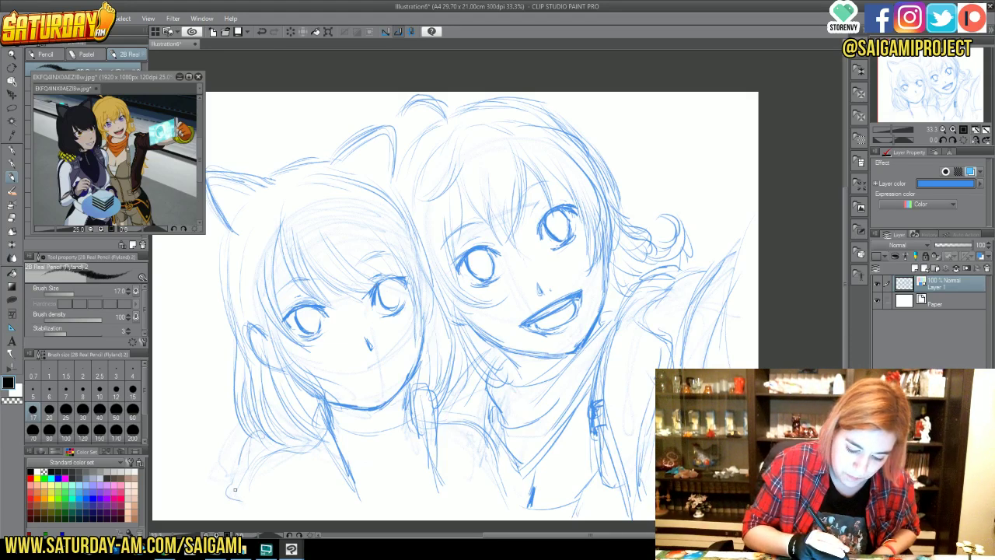
left_click_drag(264, 432, 230, 485)
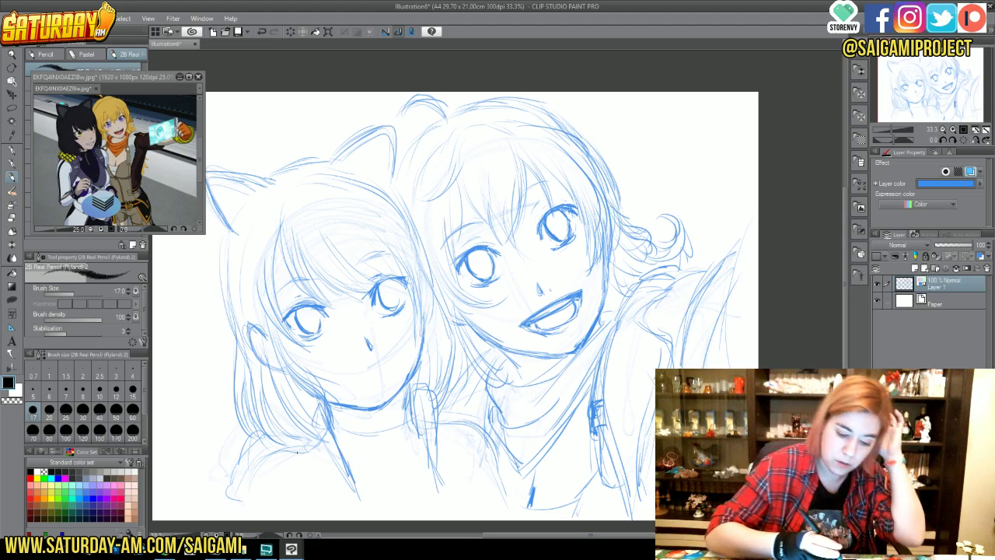
mouse_move(231, 482)
left_mouse_down()
mouse_move(240, 489)
mouse_move(230, 499)
mouse_move(241, 500)
left_mouse_up()
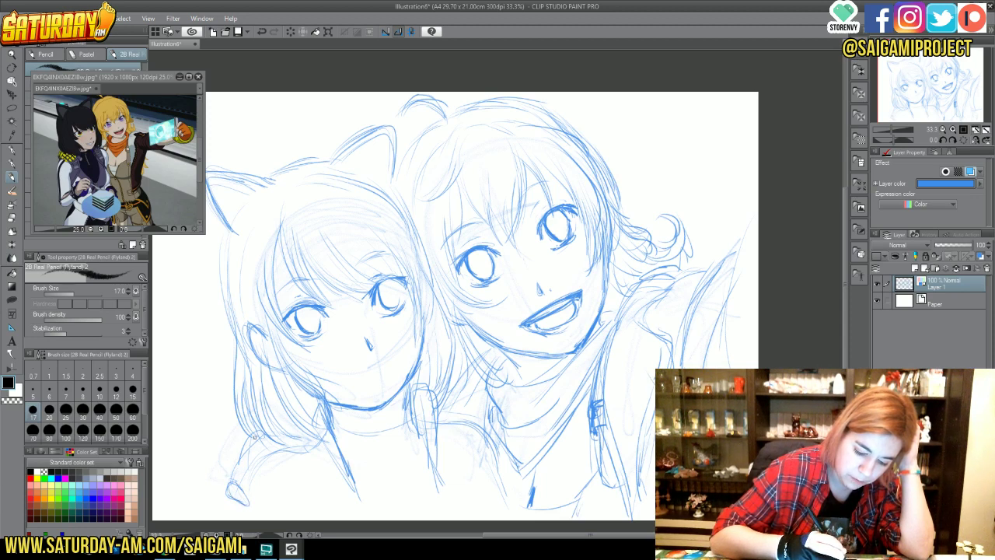
mouse_move(254, 437)
left_mouse_down()
mouse_move(272, 440)
mouse_move(277, 449)
mouse_move(264, 453)
mouse_move(274, 443)
mouse_move(269, 454)
mouse_move(295, 454)
mouse_move(274, 465)
mouse_move(285, 448)
mouse_move(255, 445)
mouse_move(268, 432)
left_mouse_up()
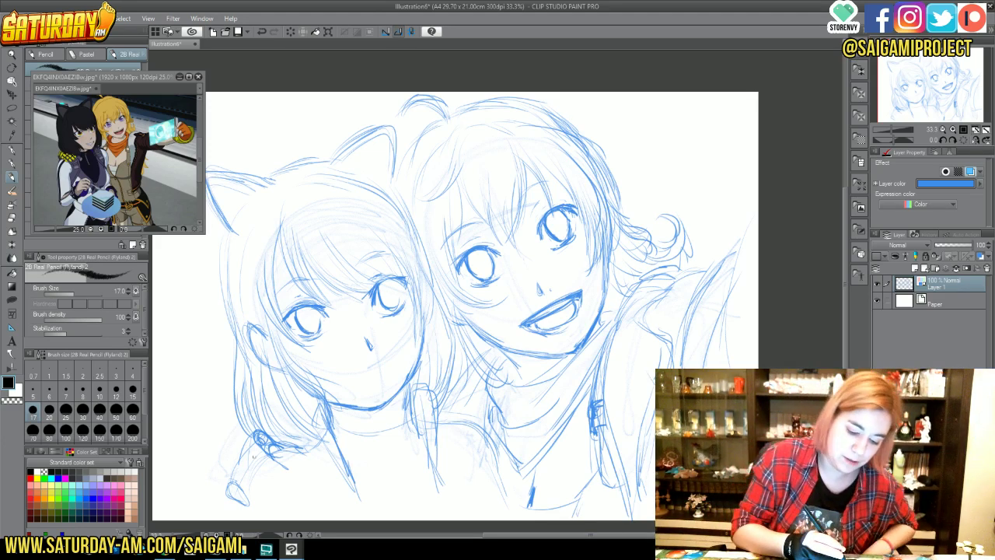
mouse_move(245, 462)
left_mouse_down()
mouse_move(258, 447)
mouse_move(248, 465)
mouse_move(270, 476)
left_mouse_up()
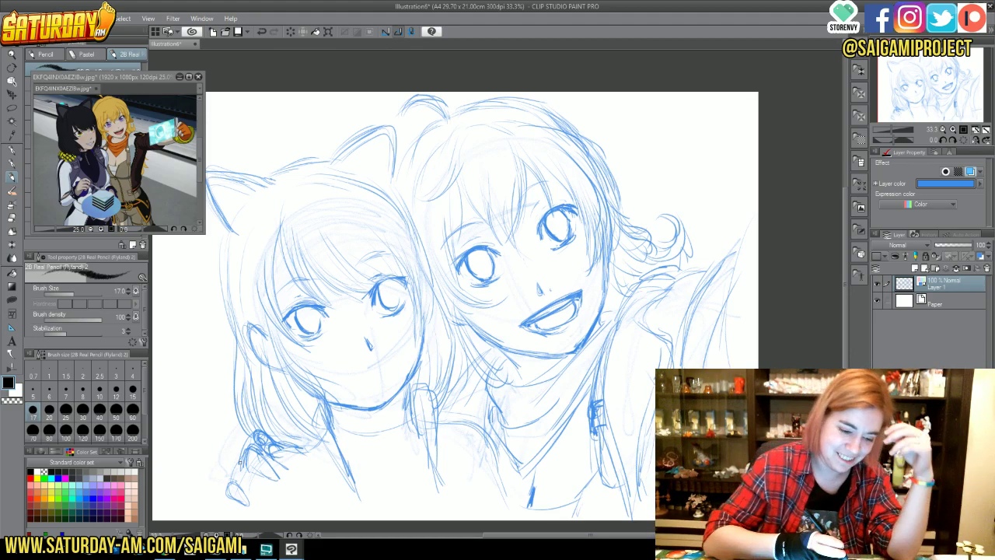
mouse_move(248, 464)
left_mouse_down()
mouse_move(234, 471)
mouse_move(235, 485)
mouse_move(264, 492)
left_mouse_up()
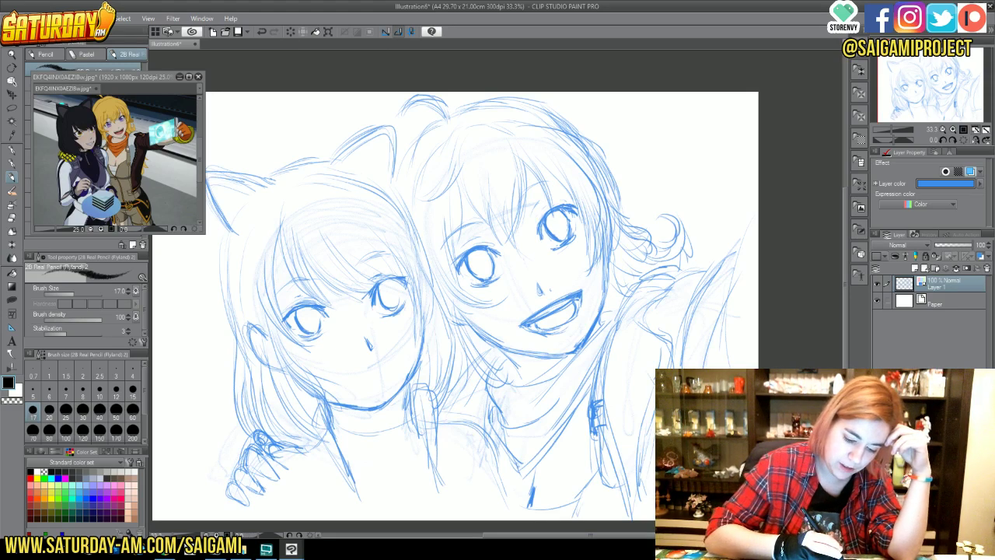
left_click_drag(277, 451, 322, 445)
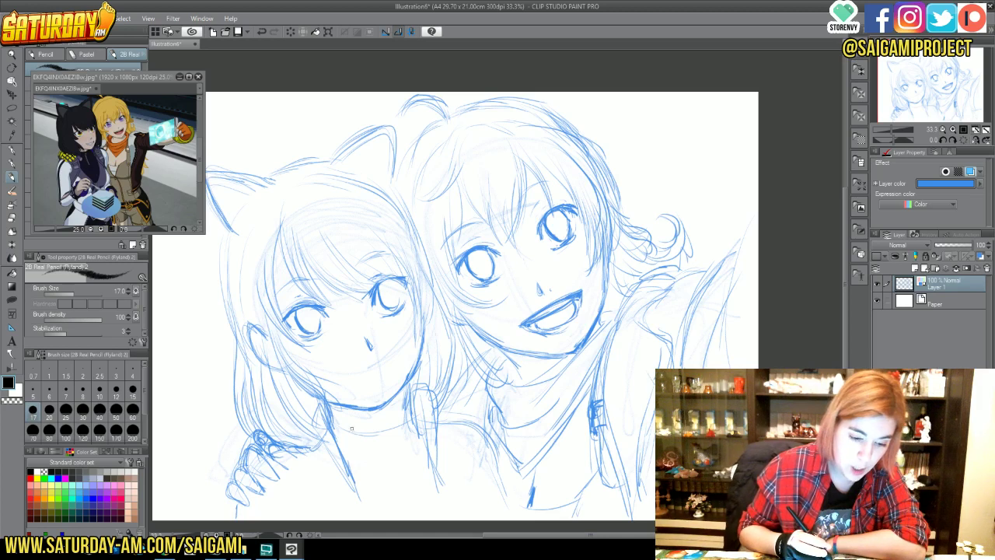
- Extend the cat-eared character's jacket front edge downward and add the sleeve lines below the hand on the shoulder
left_click_drag(315, 445, 350, 508)
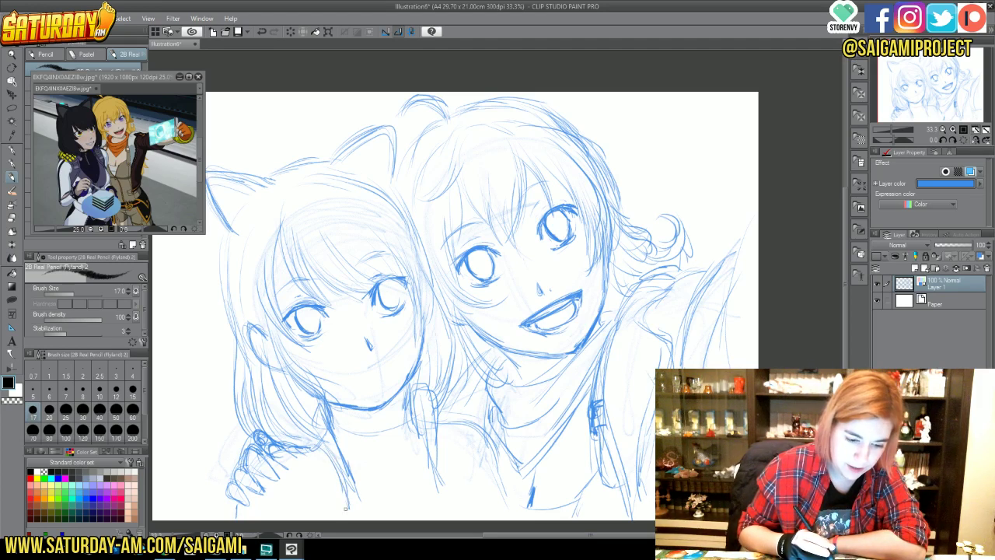
left_click_drag(295, 463, 314, 505)
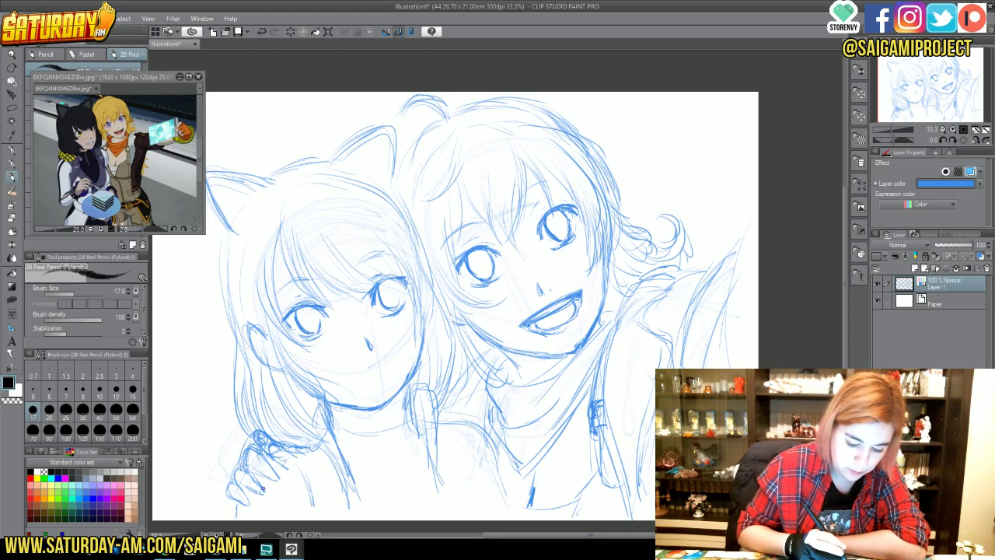
mouse_move(233, 500)
left_mouse_down()
mouse_move(234, 513)
mouse_move(286, 515)
left_mouse_up()
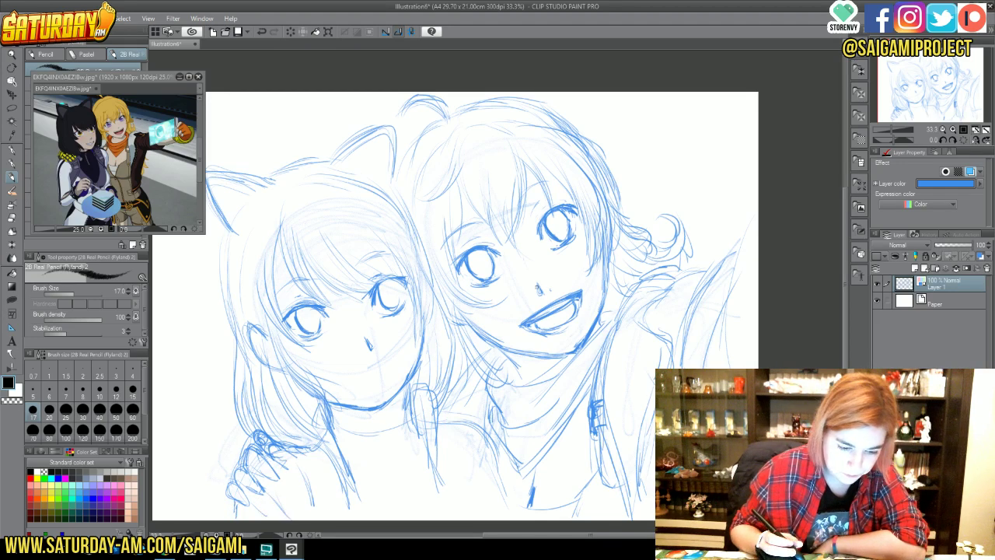
- Draw the cat-eared character's pointed collar flap, the neckband under the chin and the center opening down the chest
mouse_move(336, 438)
left_mouse_down()
mouse_move(358, 465)
mouse_move(356, 483)
mouse_move(368, 481)
left_mouse_up()
left_click_drag(343, 443, 367, 473)
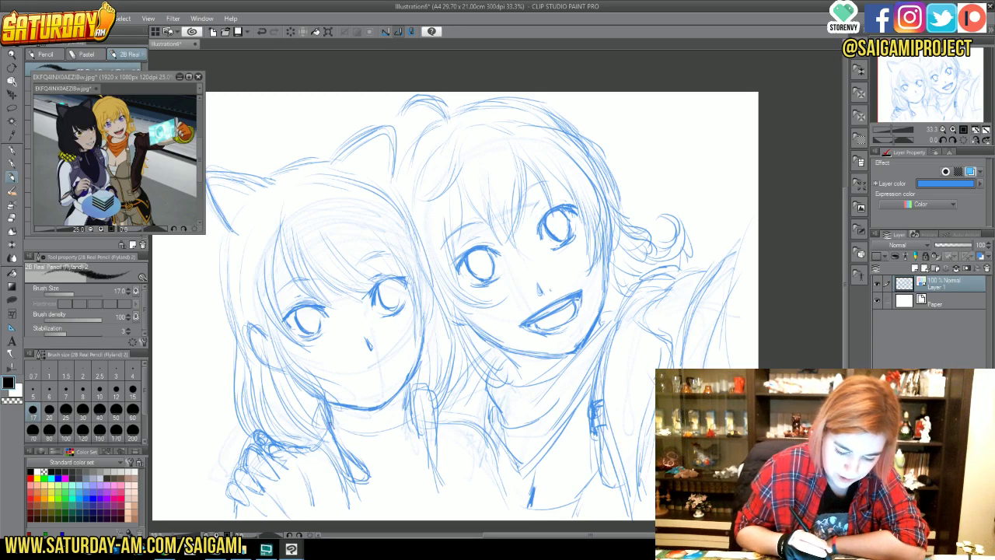
mouse_move(337, 436)
left_mouse_down()
mouse_move(408, 419)
mouse_move(388, 482)
left_mouse_up()
left_click_drag(381, 432, 409, 510)
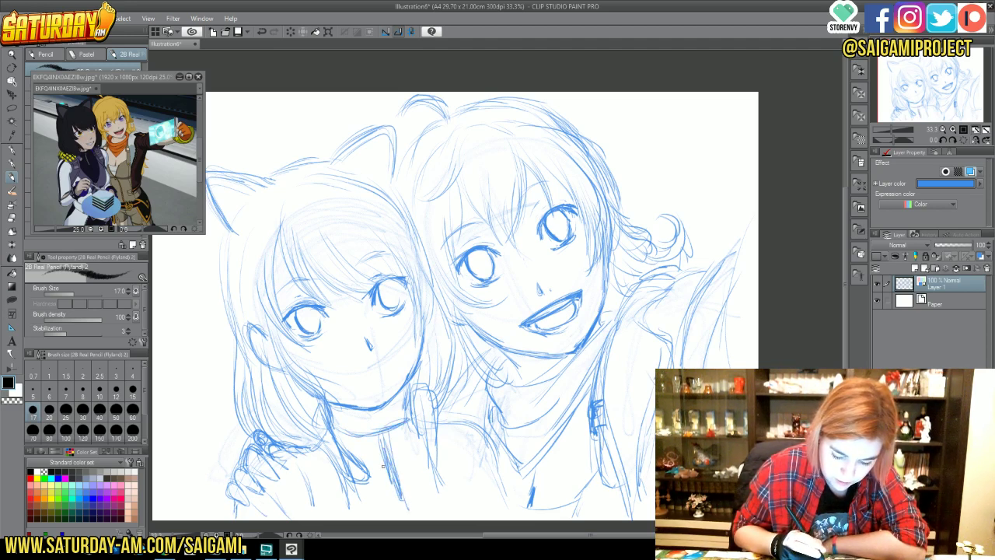
mouse_move(388, 458)
left_mouse_down()
mouse_move(411, 458)
mouse_move(411, 513)
left_mouse_up()
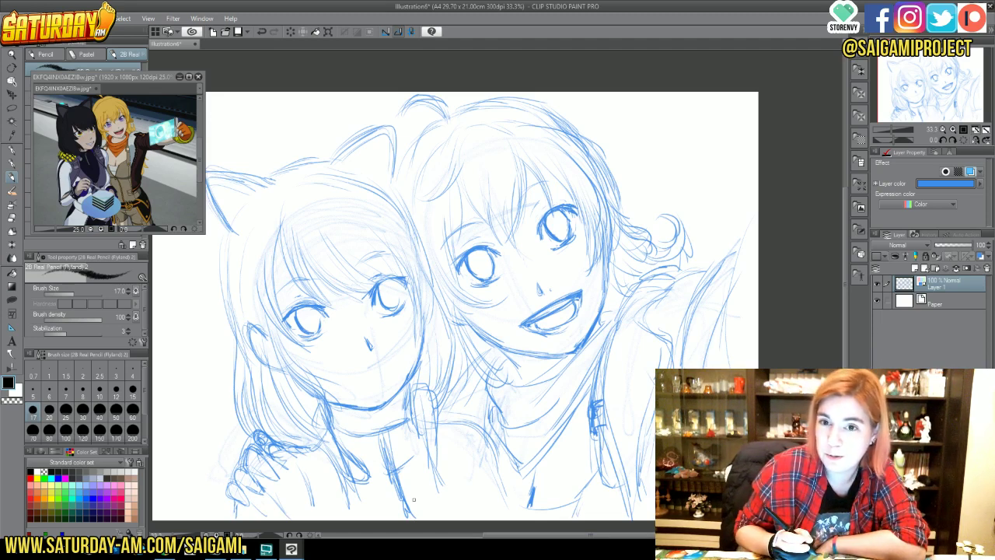
- Darken both edges of the cat-eared character's jacket collar beside the neck
left_click_drag(420, 400, 432, 475)
left_click_drag(416, 422, 426, 447)
left_click_drag(409, 393, 418, 424)
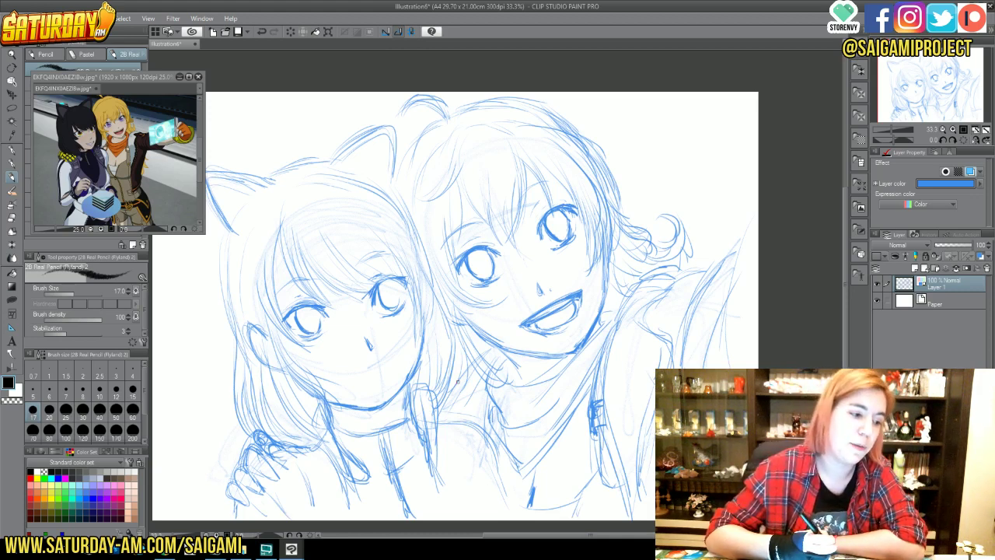
left_click_drag(315, 410, 343, 470)
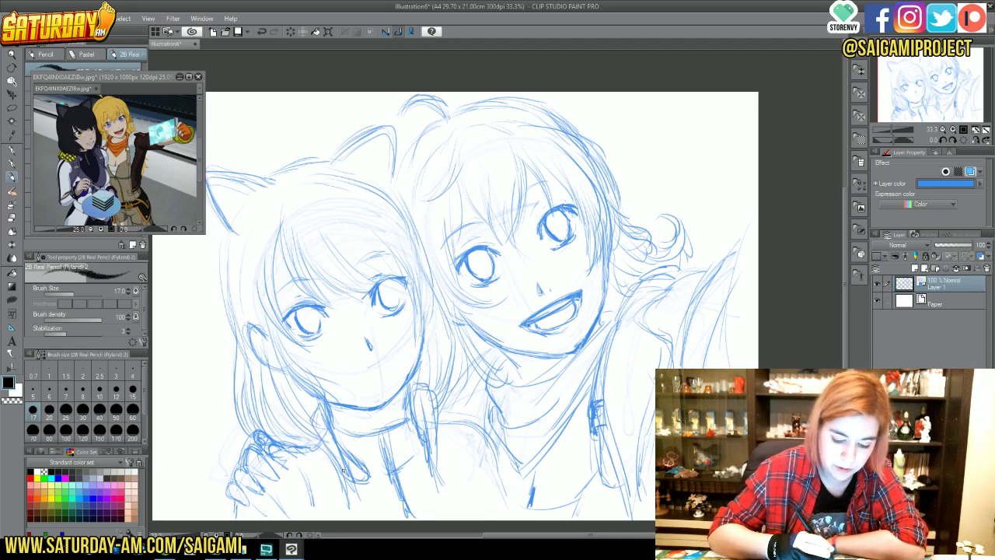
- Sketch the cat-eared character's jacket front and inner sleeve lines on the side next to the smiling character
mouse_move(420, 385)
left_mouse_down()
mouse_move(439, 468)
mouse_move(467, 511)
left_mouse_up()
left_click_drag(437, 482, 448, 508)
mouse_move(448, 500)
left_mouse_down()
mouse_move(471, 519)
mouse_move(465, 509)
left_mouse_up()
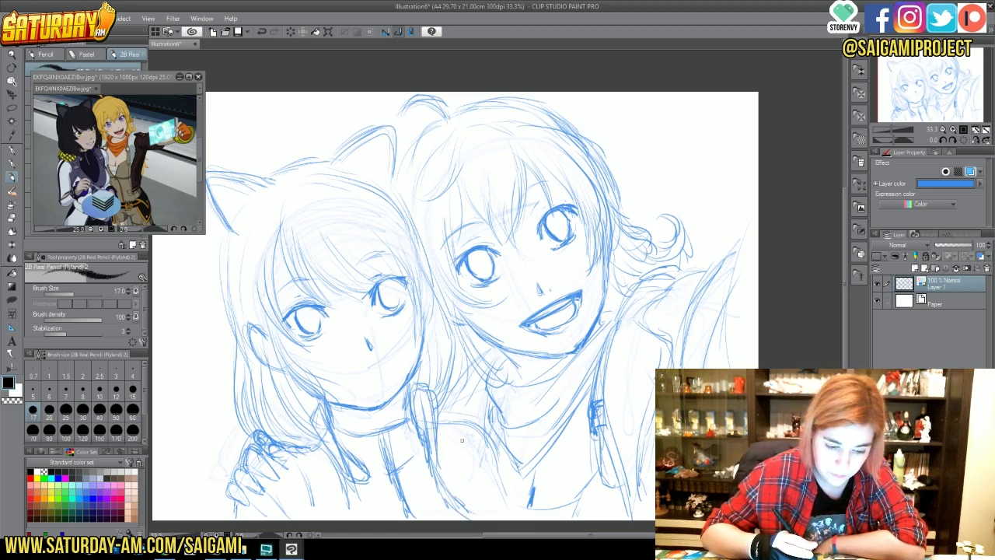
left_click_drag(446, 423, 482, 509)
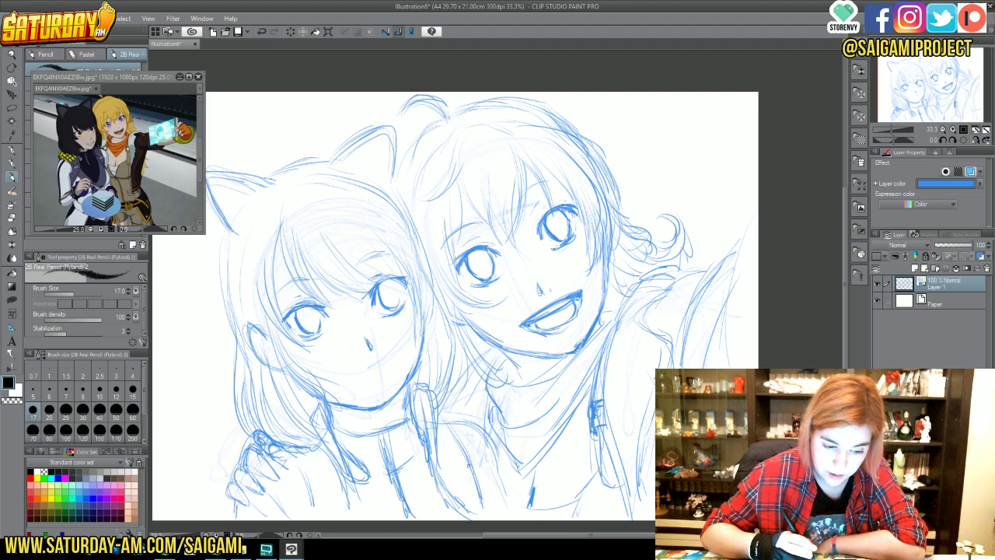
left_click_drag(443, 422, 459, 435)
left_click_drag(469, 465, 481, 497)
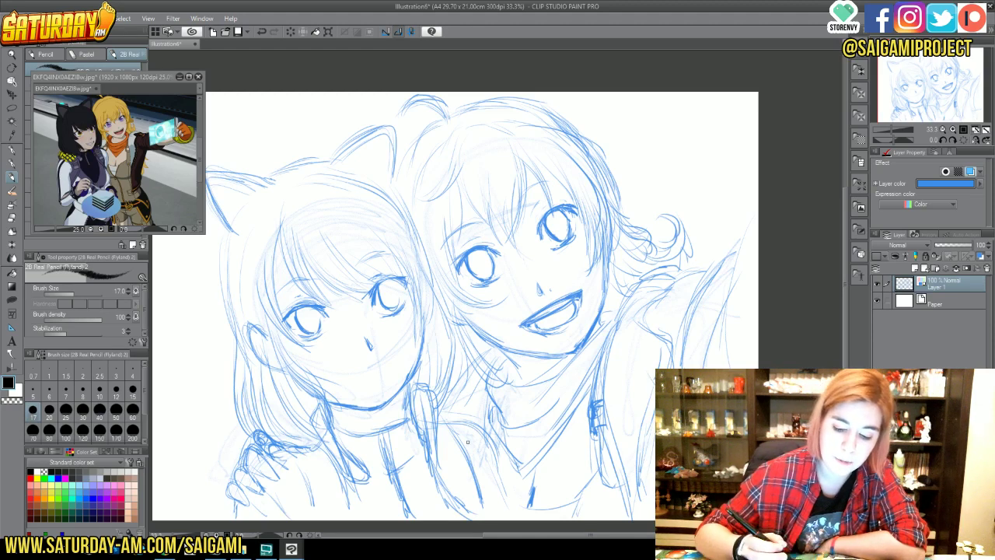
- Refine the corner of the smiling character's mouth and the line from the jaw down to the scarf
left_click_drag(580, 298, 578, 311)
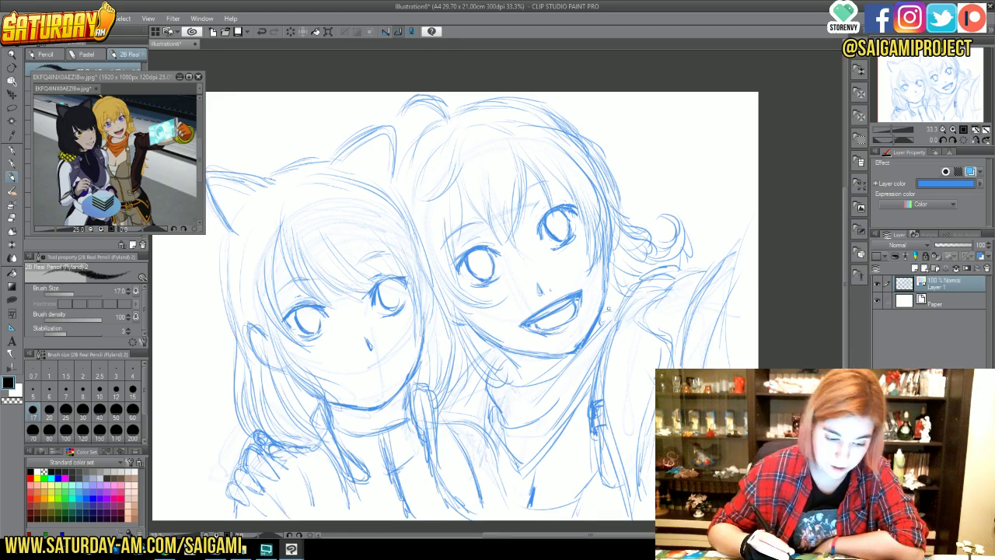
mouse_move(610, 311)
left_mouse_down()
mouse_move(590, 355)
mouse_move(552, 389)
left_mouse_up()
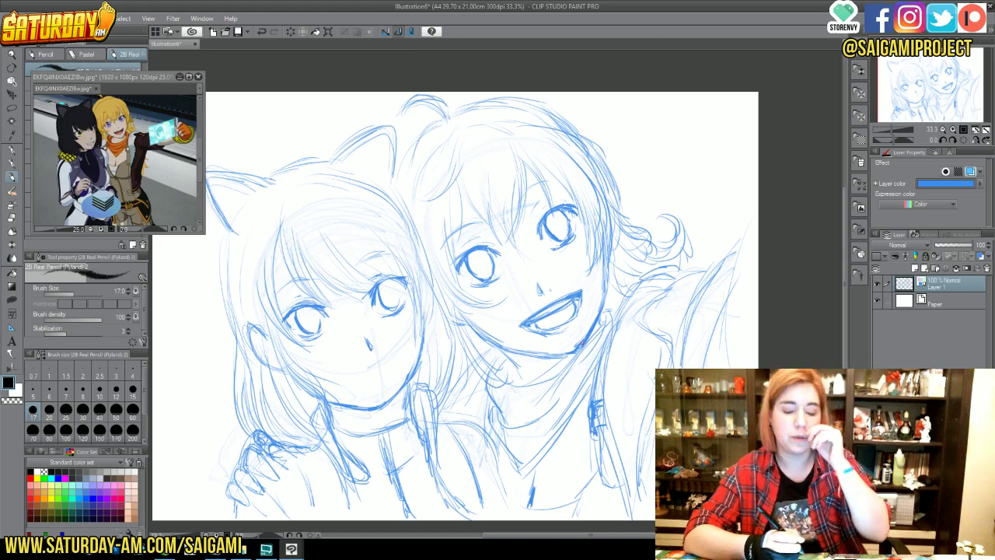
- Flip the canvas view horizontally and strengthen the outline and lower fold of the smiling character's raised sleeve
left_click(977, 140)
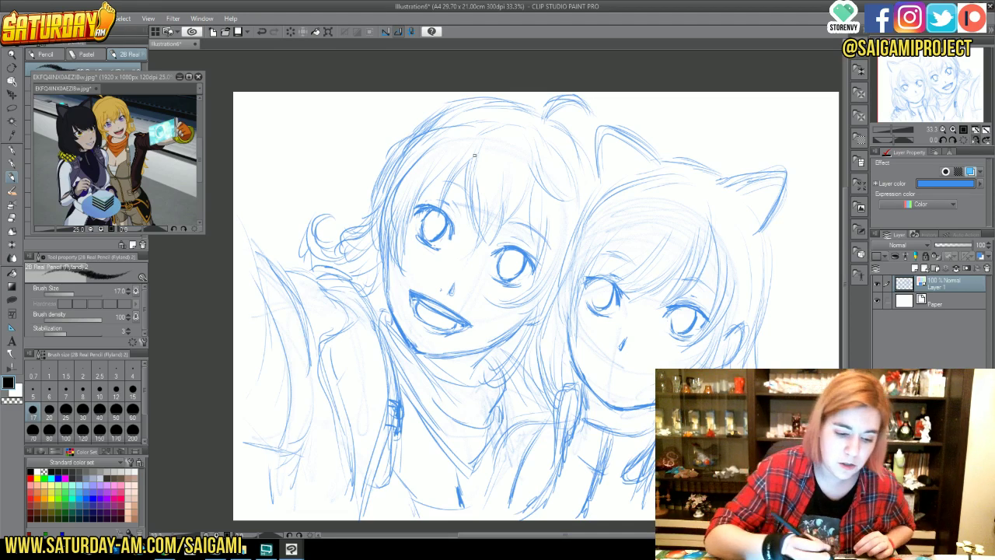
left_click_drag(268, 237, 249, 291)
mouse_move(238, 210)
left_mouse_down()
mouse_move(259, 294)
mouse_move(252, 306)
left_mouse_up()
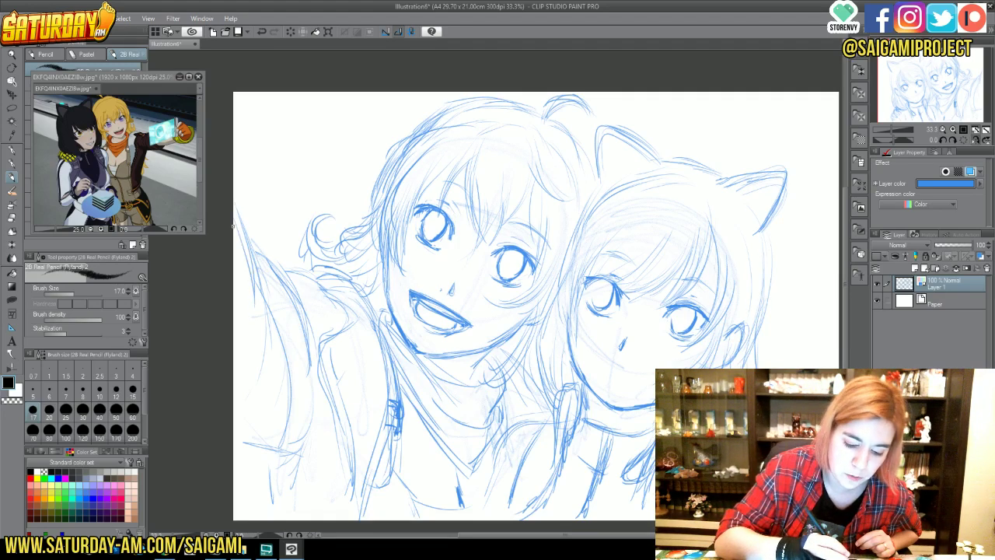
left_click_drag(281, 437, 235, 449)
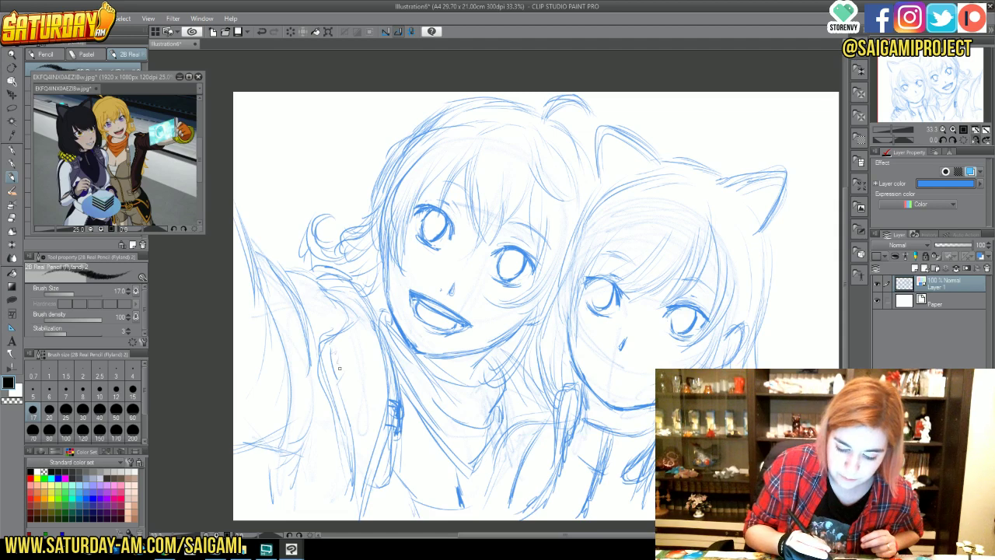
- Add spiky strands along the outer edge of the smiling character's hair and touch up the ends near the shoulder
left_click_drag(425, 131, 356, 179)
mouse_move(462, 118)
left_mouse_down()
mouse_move(371, 148)
mouse_move(367, 191)
left_mouse_up()
left_click_drag(368, 188, 364, 214)
left_click_drag(300, 263, 338, 258)
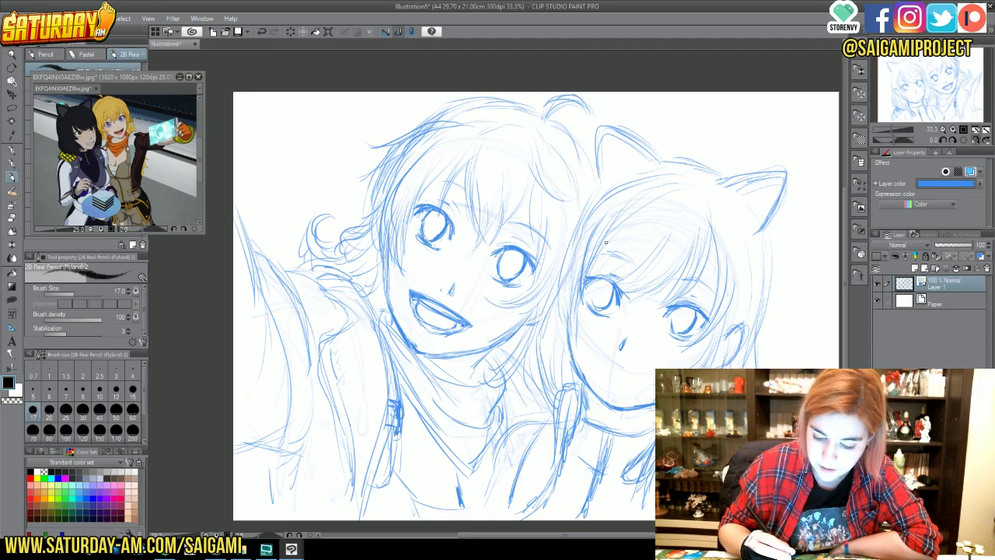
- Redraw the cat-eared character's hair edge beside the face on the side next to the smiling character
left_click_drag(579, 286, 576, 347)
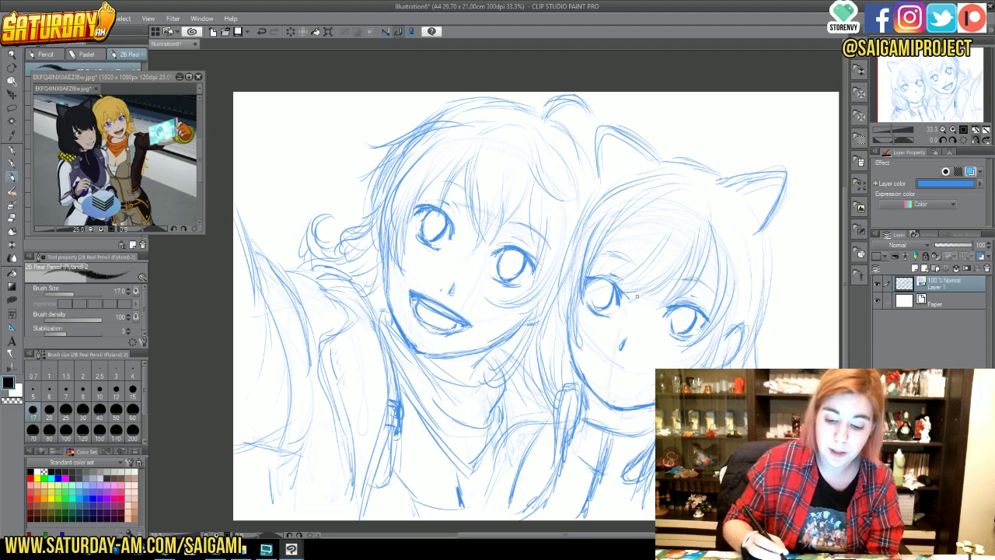
mouse_move(608, 188)
left_mouse_down()
mouse_move(596, 238)
mouse_move(564, 286)
left_mouse_up()
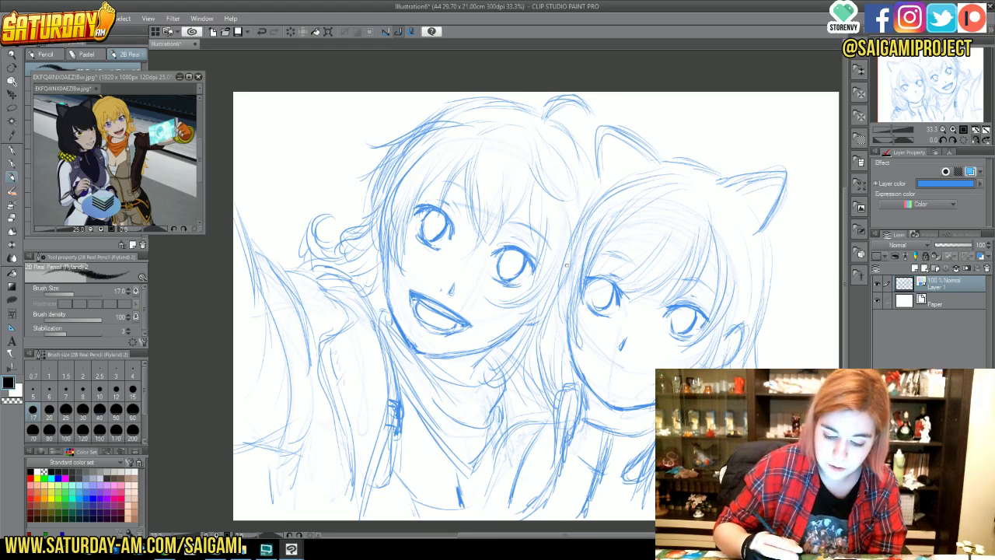
left_click_drag(569, 252, 561, 286)
- Reinforce the smiling character's hair outline next to the cat ear and across the top of the head
left_click_drag(583, 177, 580, 226)
left_click_drag(584, 158, 578, 206)
left_click_drag(587, 171, 582, 209)
mouse_move(596, 138)
left_mouse_down()
mouse_move(580, 189)
mouse_move(567, 157)
mouse_move(572, 169)
left_mouse_up()
left_click_drag(529, 95, 433, 113)
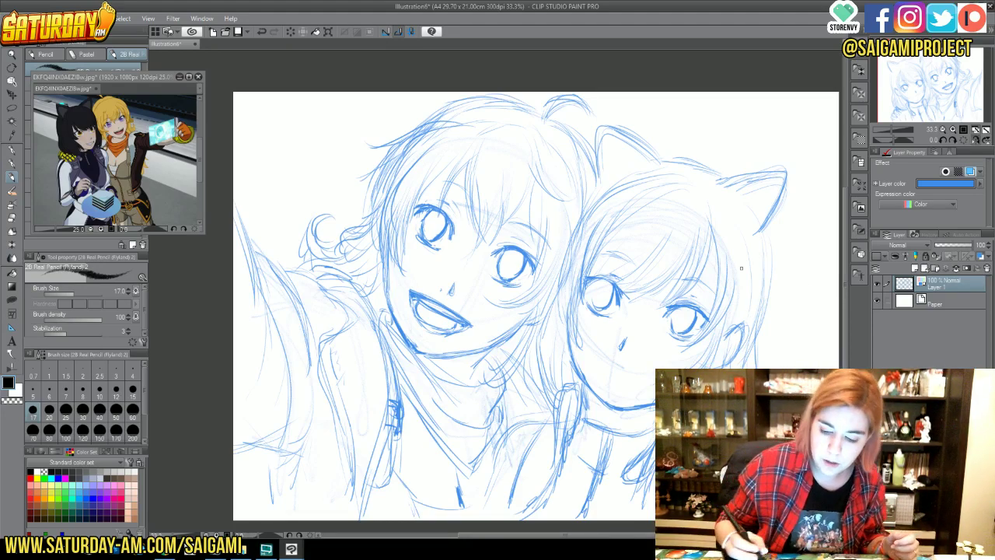
- Darken the outer contour of the cat-eared character's hair from below the ear down the side of the head
left_click_drag(758, 233, 766, 283)
left_click_drag(751, 216, 765, 296)
left_click_drag(766, 238, 756, 326)
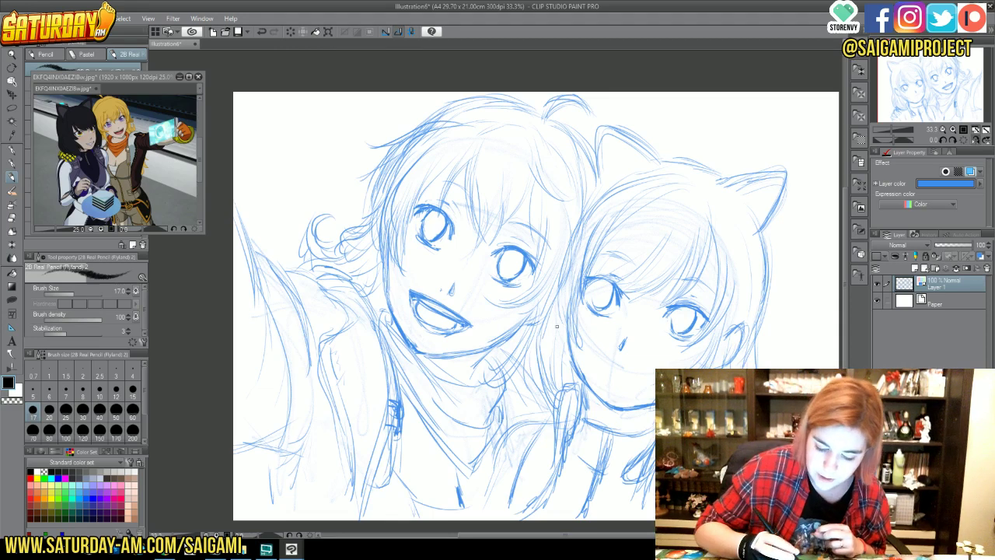
- Draw long hair strands falling past the cat-eared character's cheek to the collar, between the two faces
mouse_move(556, 326)
left_mouse_down()
mouse_move(549, 362)
mouse_move(552, 392)
left_mouse_up()
mouse_move(560, 307)
left_mouse_down()
mouse_move(575, 401)
mouse_move(562, 385)
left_mouse_up()
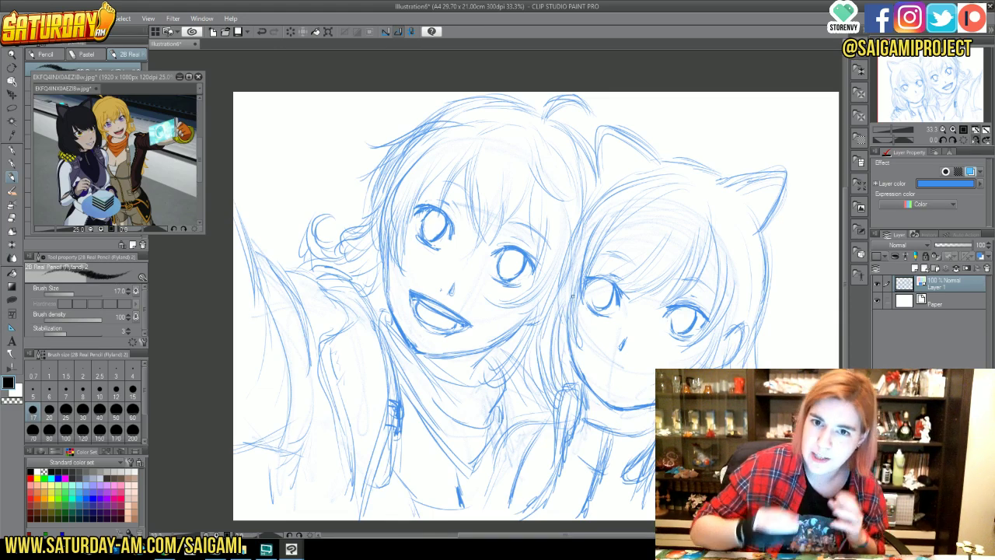
mouse_move(568, 311)
left_mouse_down()
mouse_move(552, 401)
mouse_move(568, 393)
left_mouse_up()
left_click_drag(570, 396, 583, 412)
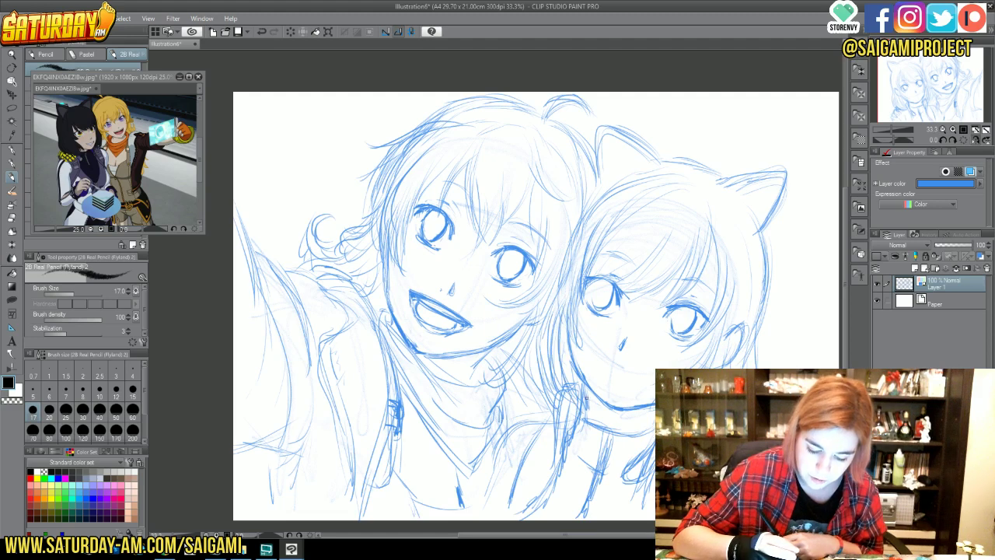
left_click_drag(577, 293, 573, 381)
left_click_drag(588, 306, 581, 354)
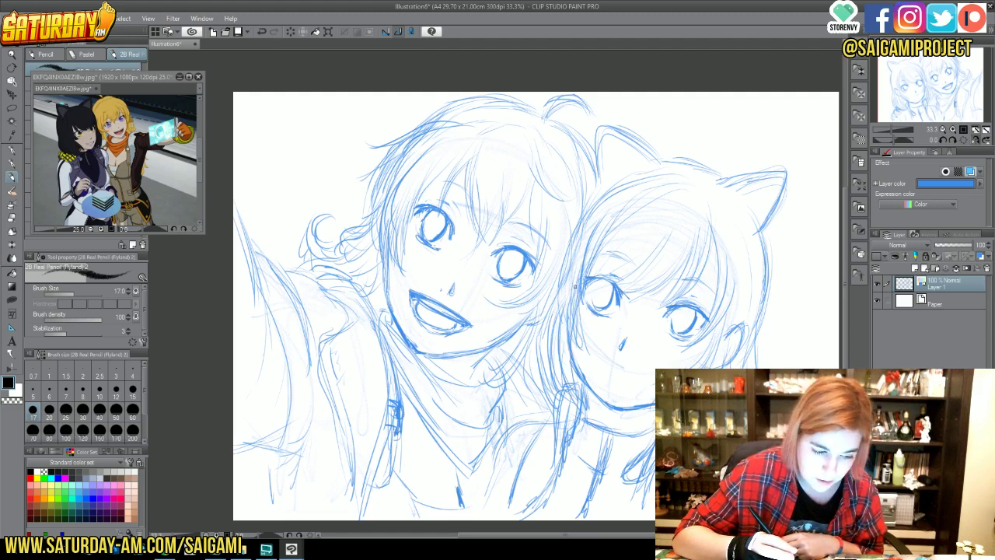
mouse_move(590, 297)
left_mouse_down()
mouse_move(579, 356)
mouse_move(569, 328)
left_mouse_up()
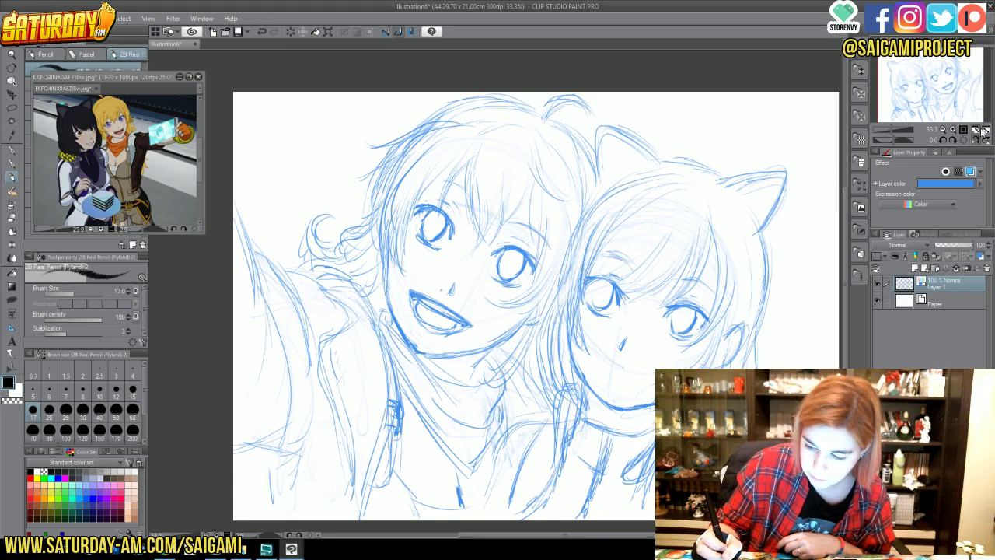
- Flip the canvas view back and save the drawing as Illustration6 in CLIP STUDIO FORMAT
left_click(971, 137)
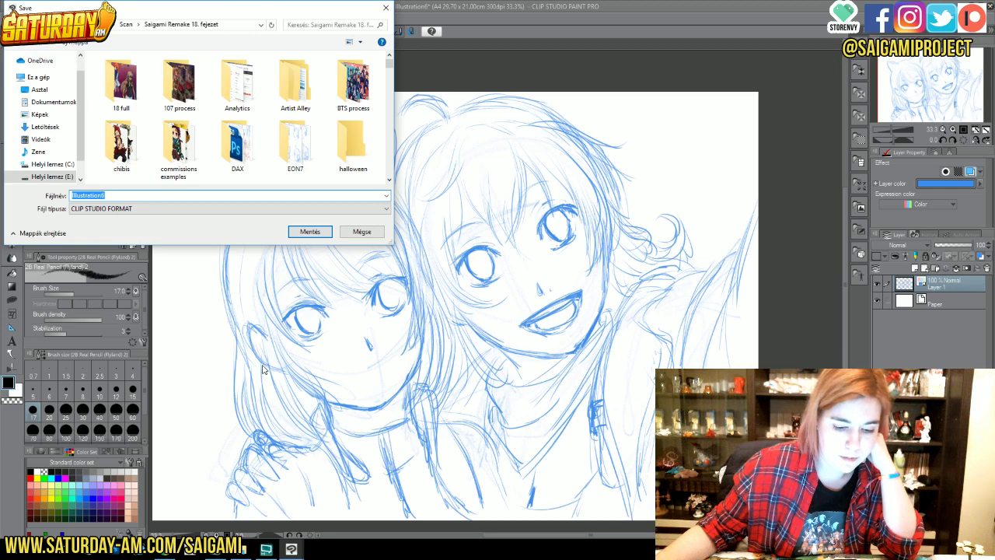
left_click(310, 232)
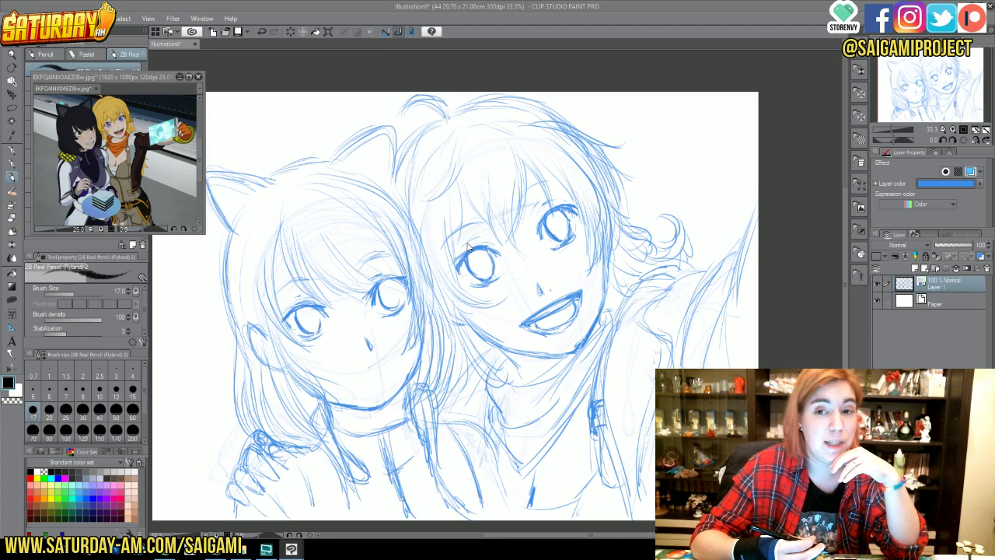
key("ctrl+s")
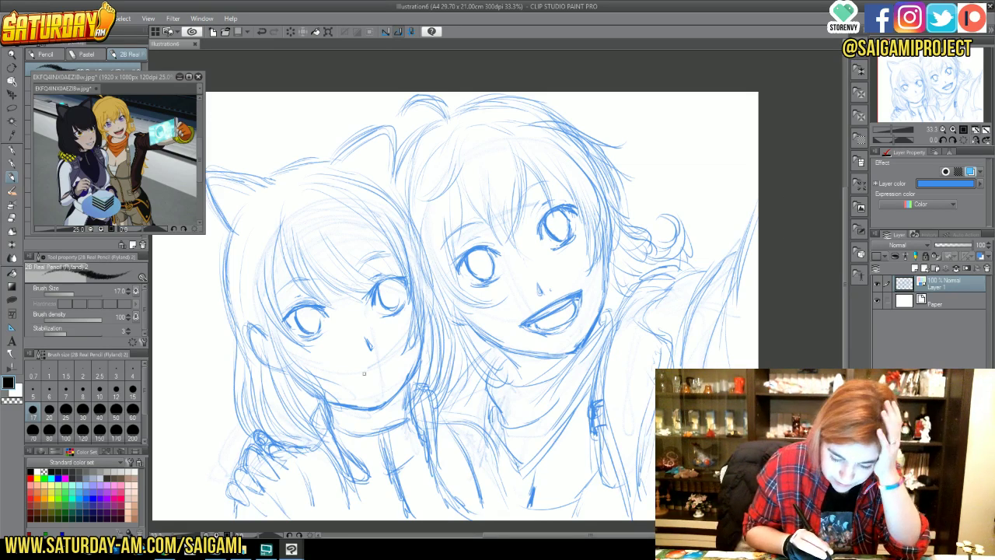
- Draw the cat-eared character's slightly open smile with a curved lower lip and a marked corner
left_click_drag(356, 373, 349, 377)
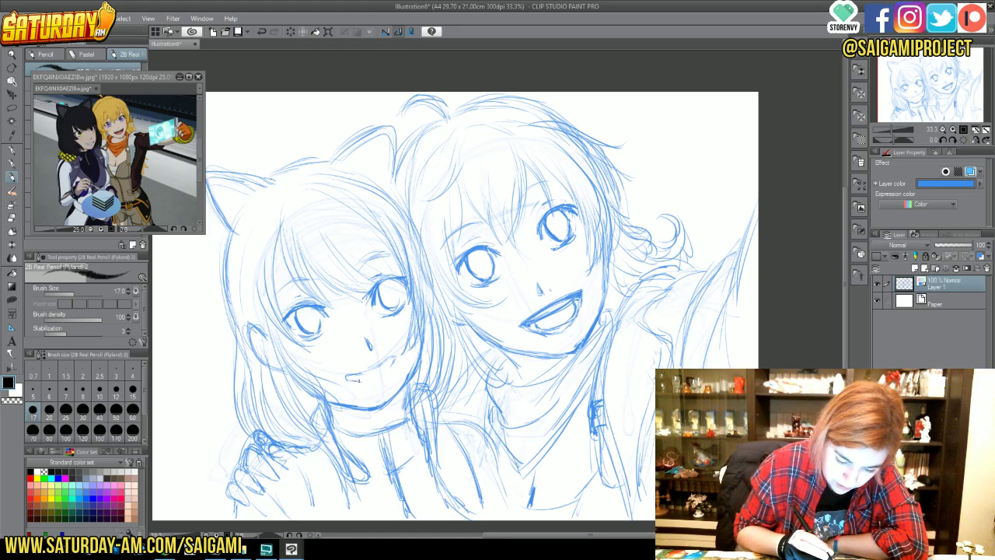
left_click_drag(367, 383, 390, 367)
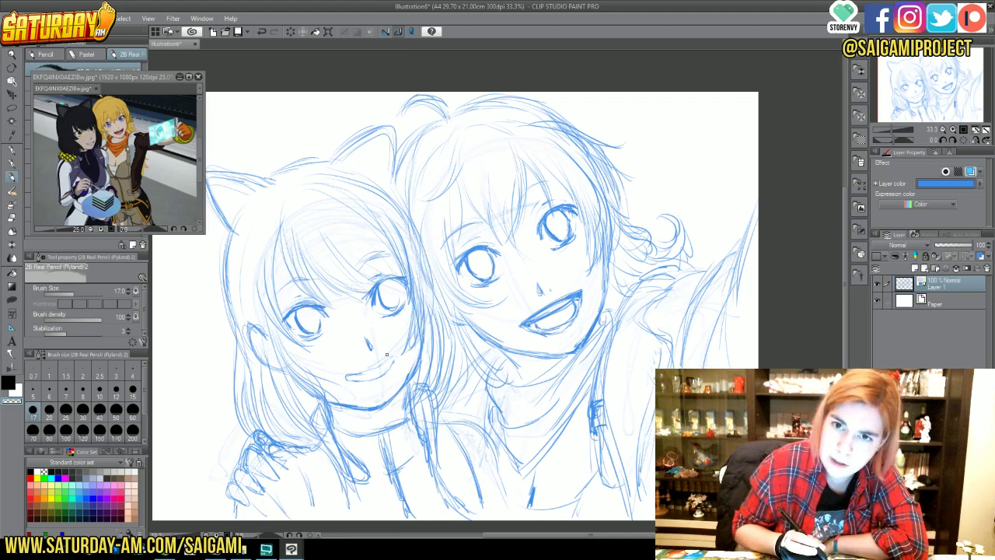
key("c")
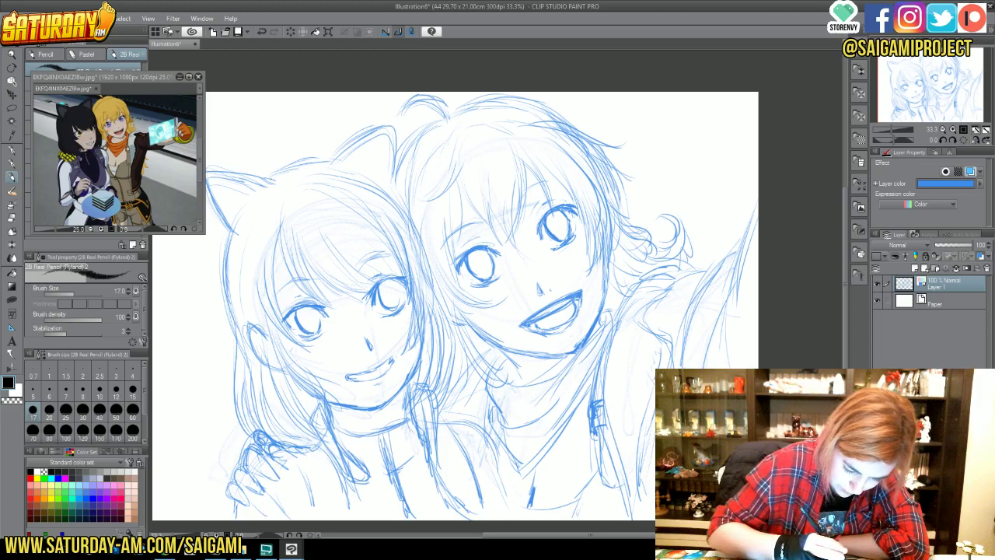
- Erase the human ear from the side of the cat-eared character's head and check the drawing in mirrored view
key("e")
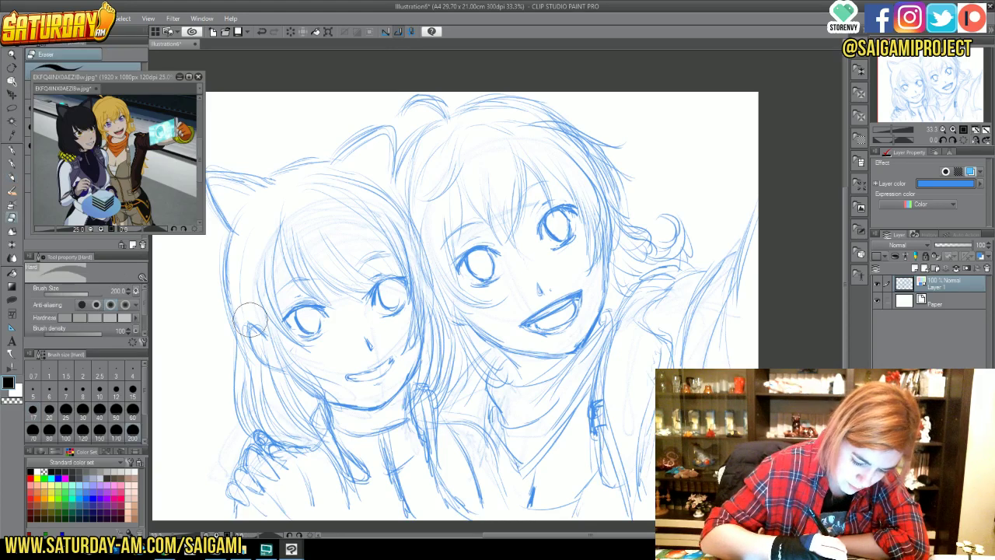
mouse_move(250, 319)
left_mouse_down()
mouse_move(270, 346)
mouse_move(234, 301)
left_mouse_up()
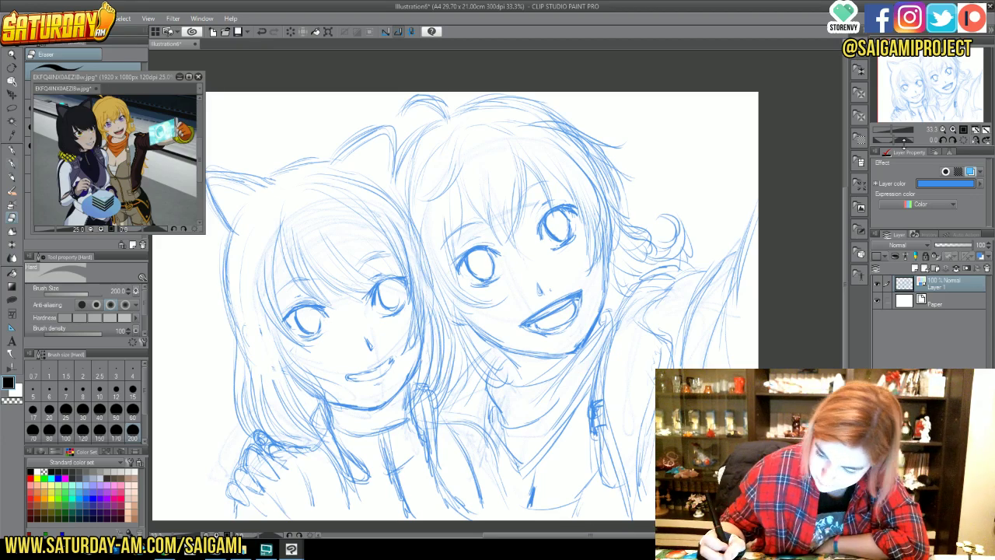
key("p")
left_click(967, 143)
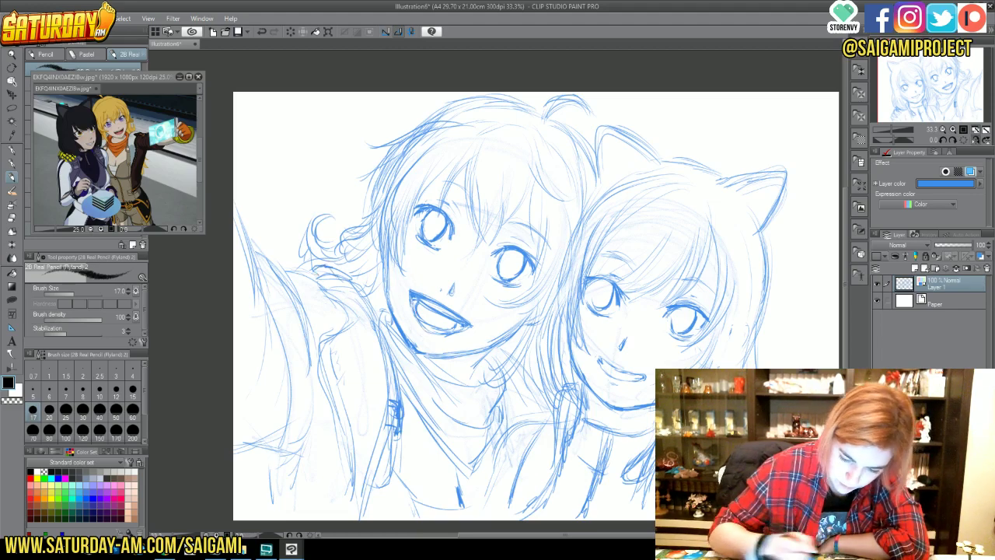
left_click(974, 143)
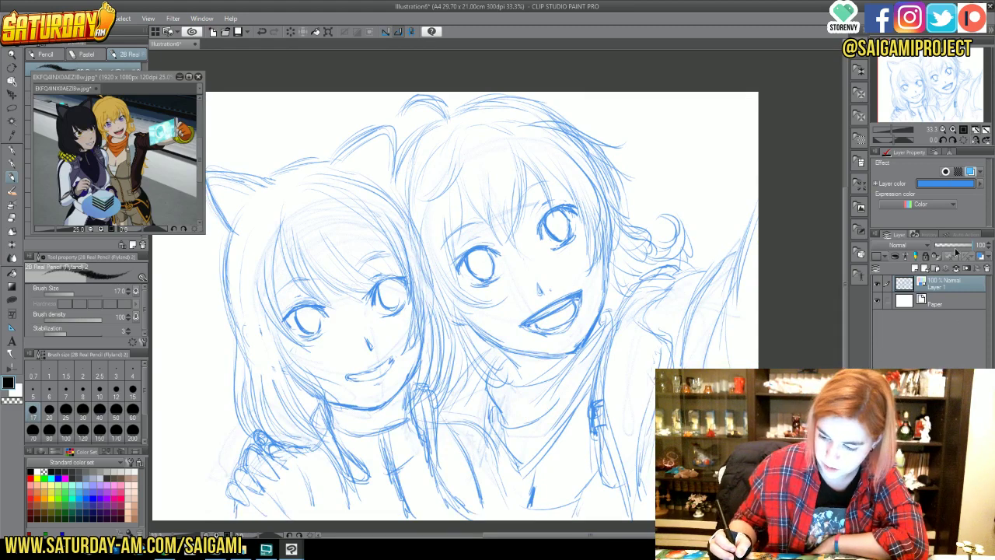
- Lower the blue sketch layer's opacity to 23% and add a new raster layer above it
left_click(955, 247)
left_click_drag(955, 246, 942, 247)
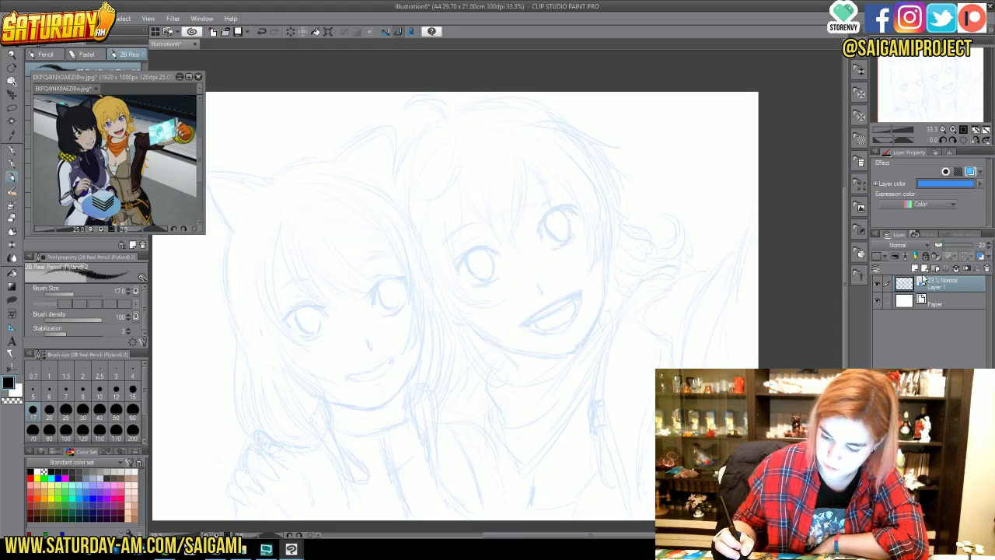
left_click(915, 268)
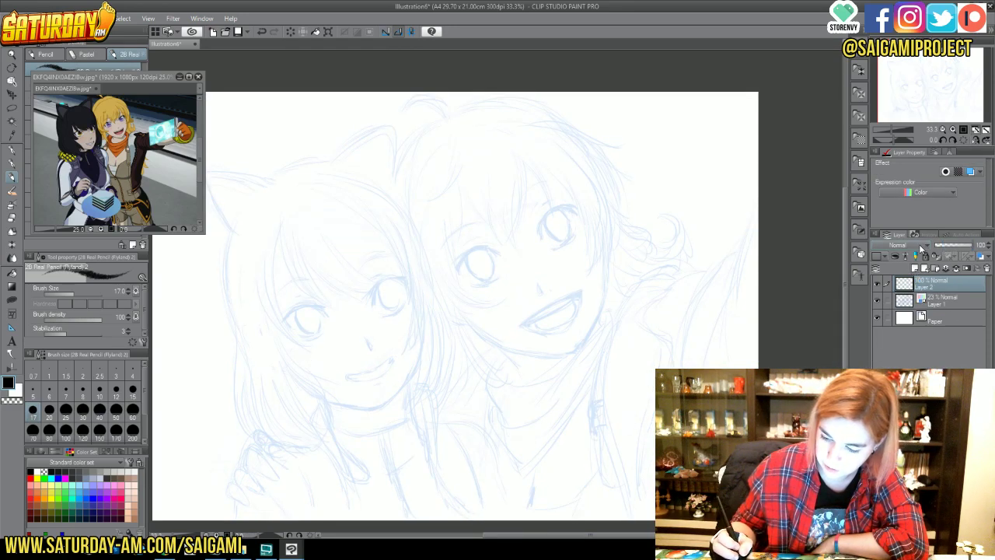
- Turn on the layer color effect for the new layer and set it to dark red (HSV 348, 92, 56)
left_click(971, 172)
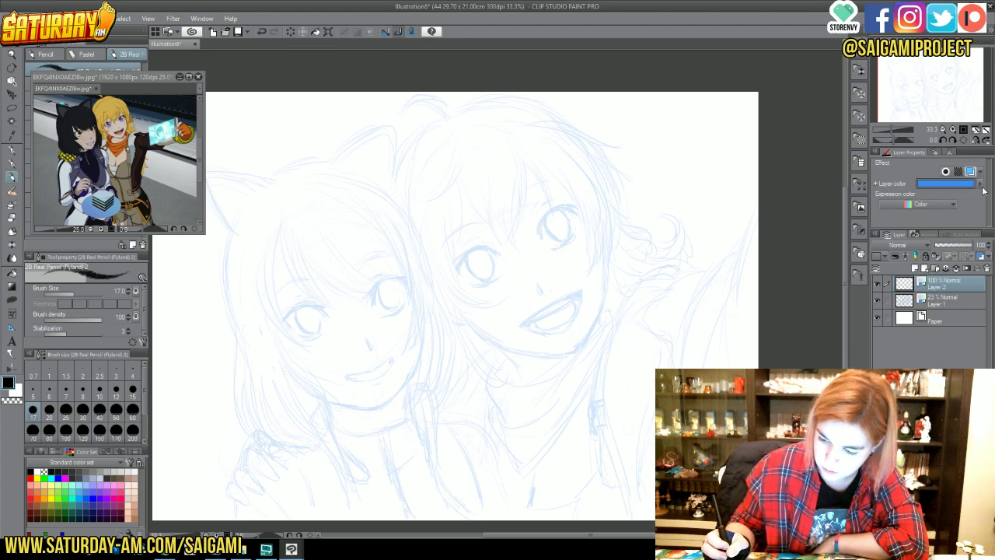
left_click(975, 184)
left_click(535, 264)
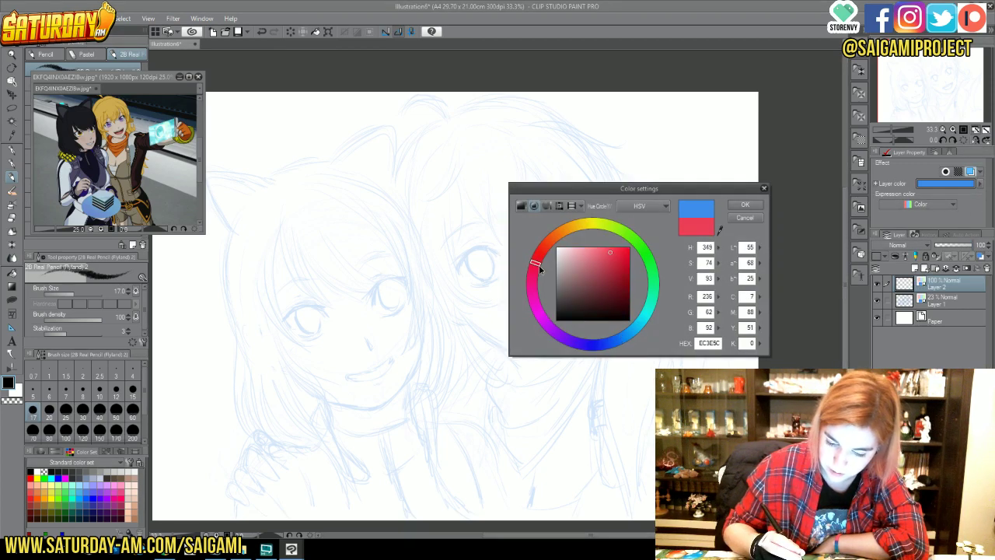
left_click(616, 276)
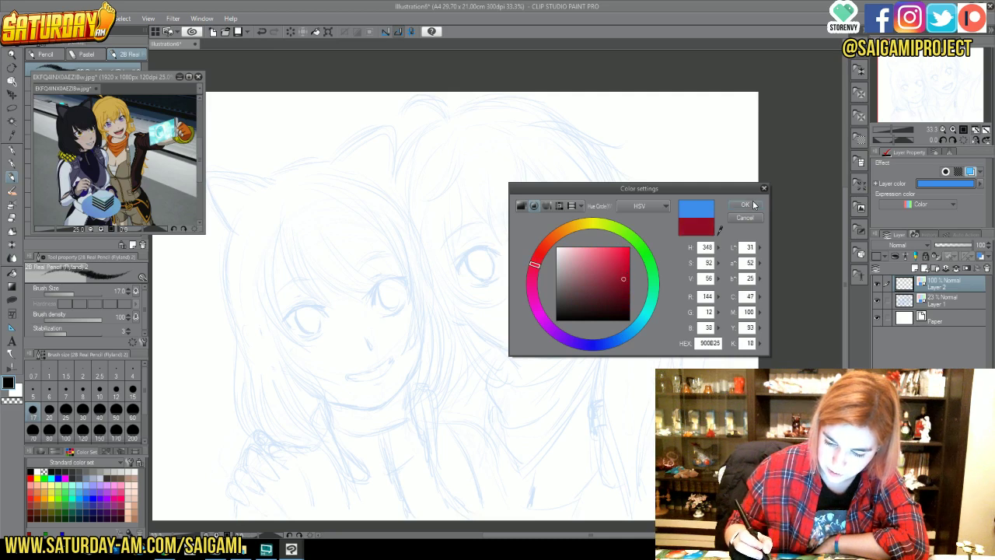
left_click(745, 205)
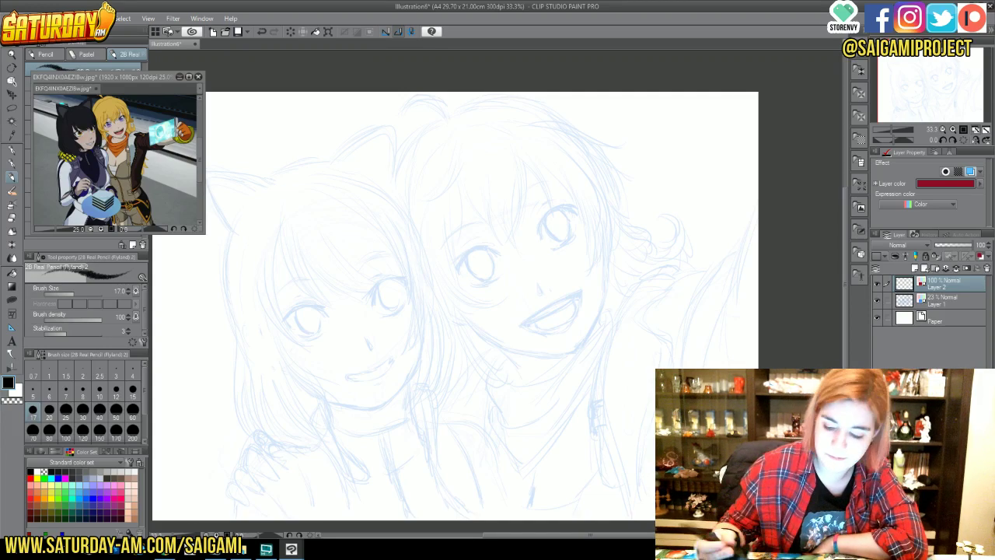
- Draw the cat-eared character's outer eye in red, with a thick upper lash line, eyelid crease, outer corner and lower lid
left_click(955, 130)
left_click(955, 130)
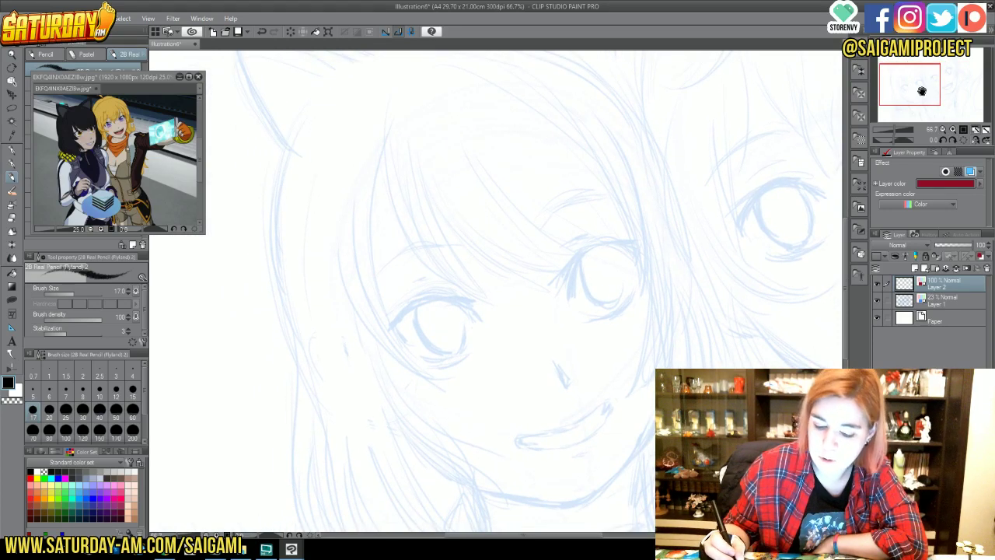
left_click_drag(922, 90, 929, 94)
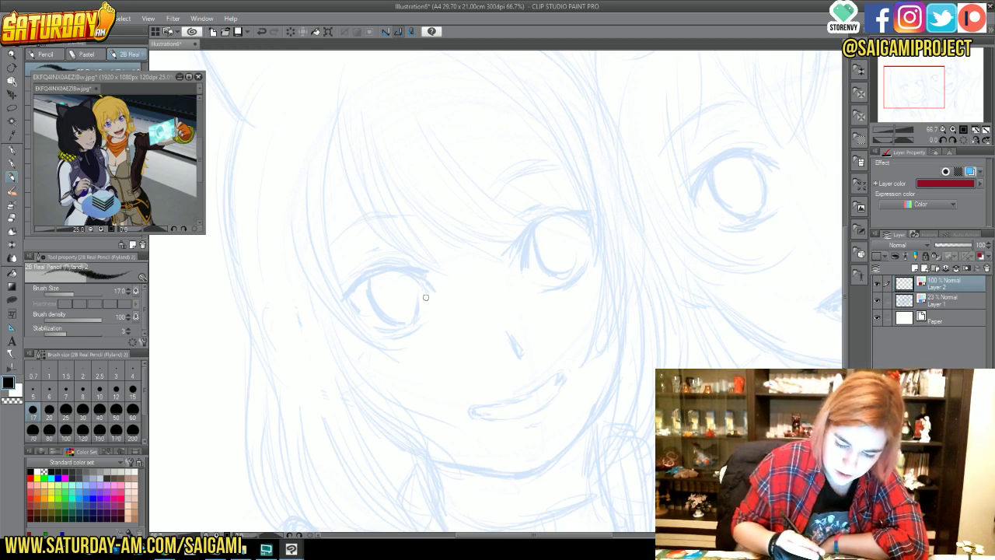
mouse_move(344, 295)
left_mouse_down()
mouse_move(379, 270)
mouse_move(420, 274)
mouse_move(438, 288)
mouse_move(429, 270)
mouse_move(423, 279)
left_mouse_up()
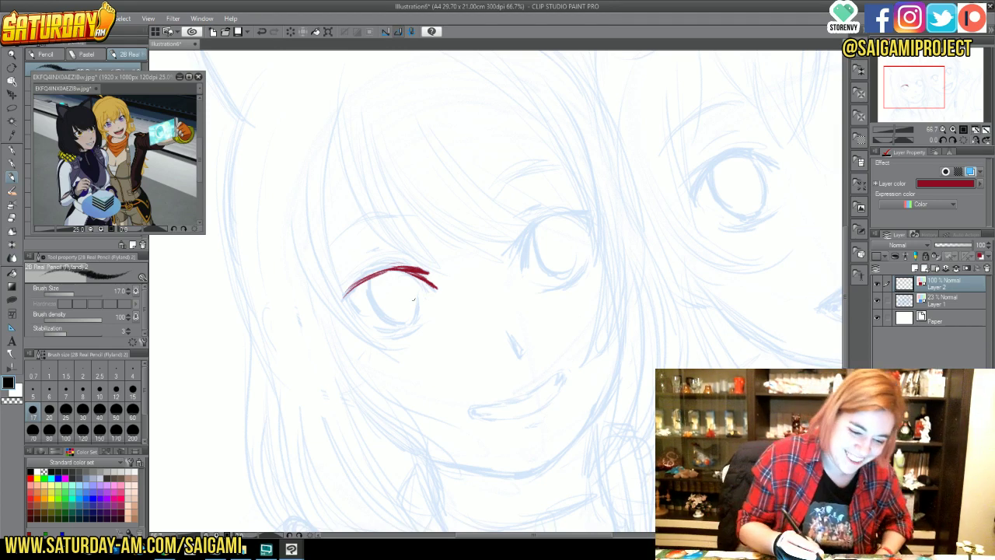
left_click_drag(365, 261, 395, 253)
left_click_drag(356, 283, 410, 261)
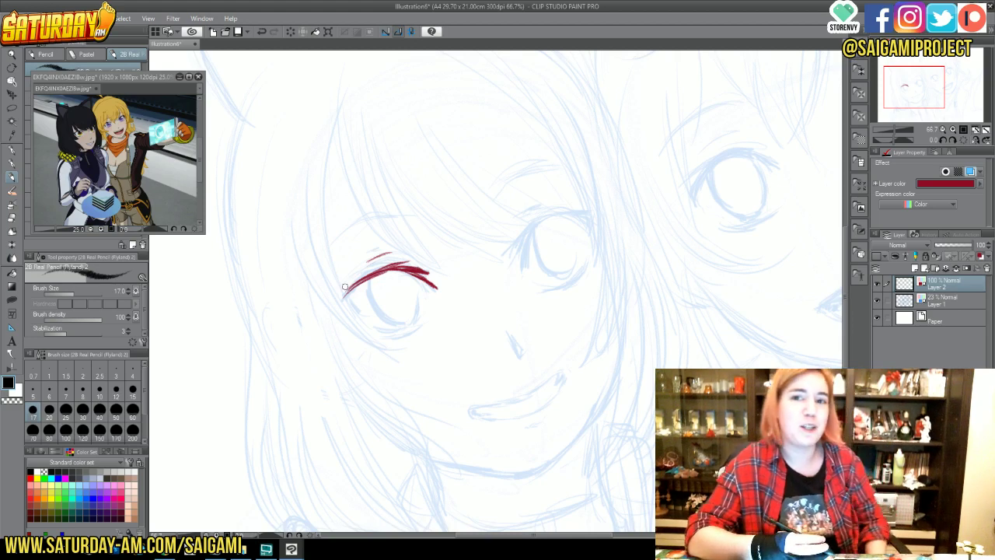
mouse_move(348, 297)
left_mouse_down()
mouse_move(366, 314)
mouse_move(350, 289)
mouse_move(409, 329)
mouse_move(387, 330)
mouse_move(429, 323)
left_mouse_up()
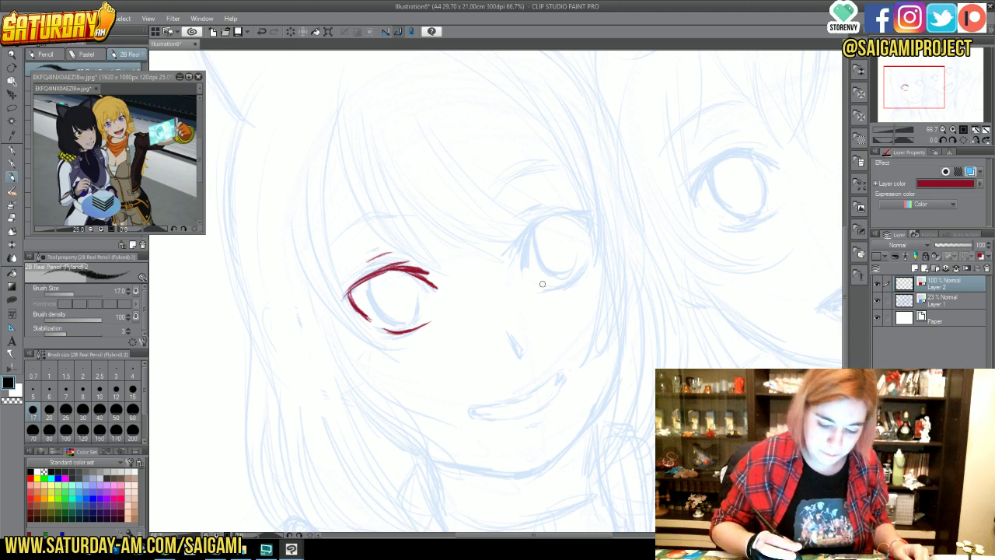
- Draw the cat-eared character's second eye outline in red, with lash line, crease, corner and lower lid, and add both thin eyebrows
mouse_move(533, 227)
left_mouse_down()
mouse_move(520, 259)
mouse_move(535, 226)
left_mouse_up()
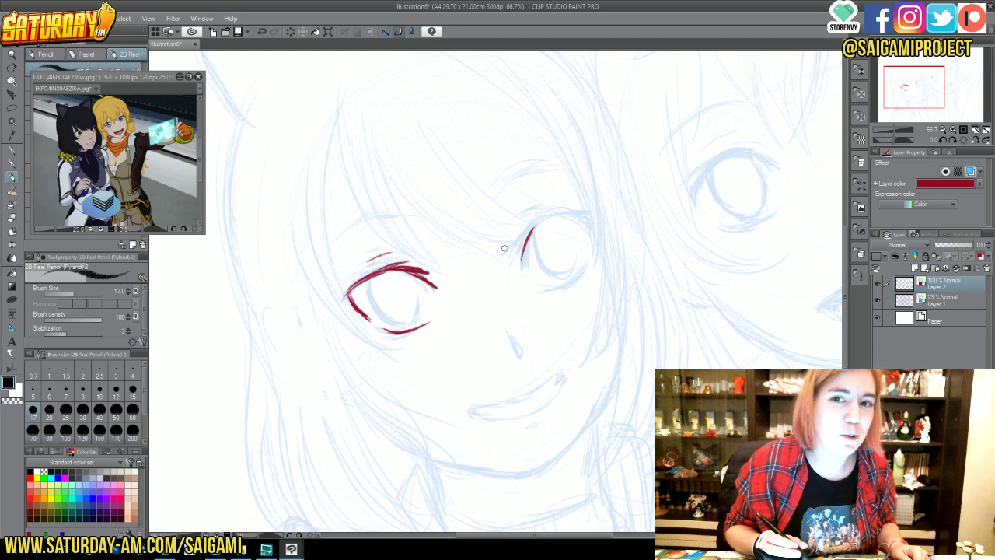
mouse_move(516, 260)
left_mouse_down()
mouse_move(541, 220)
mouse_move(583, 208)
left_mouse_up()
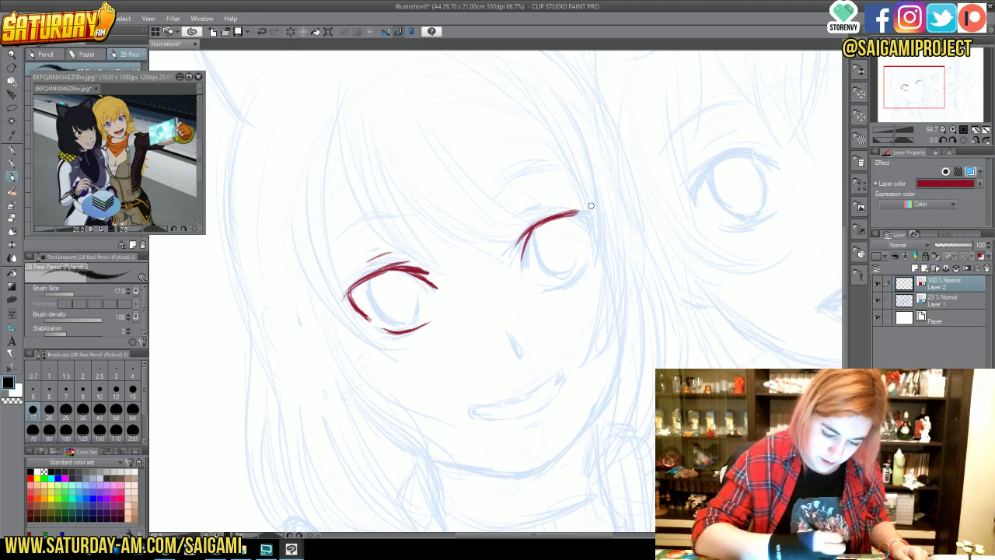
left_click_drag(530, 247, 541, 225)
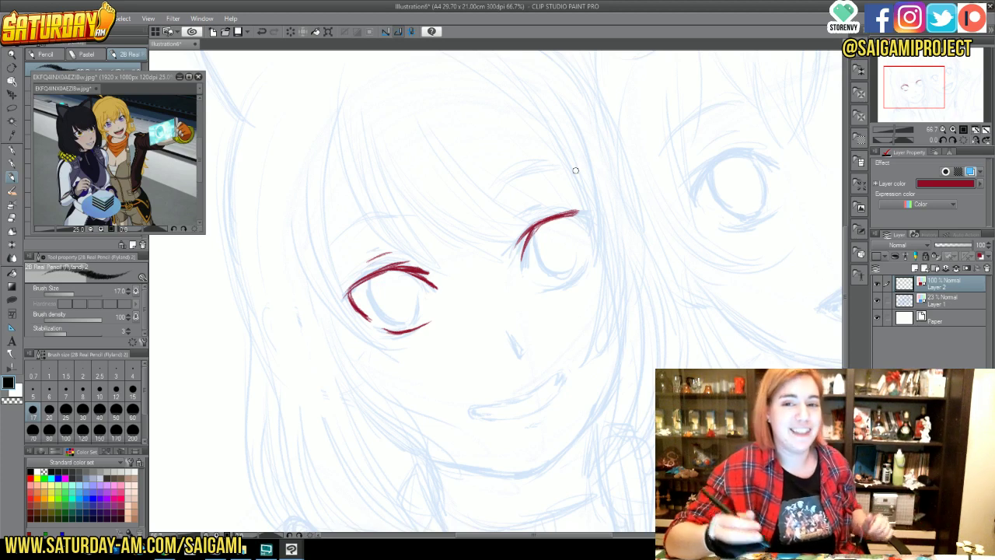
mouse_move(577, 212)
left_mouse_down()
mouse_move(587, 212)
mouse_move(590, 238)
left_mouse_up()
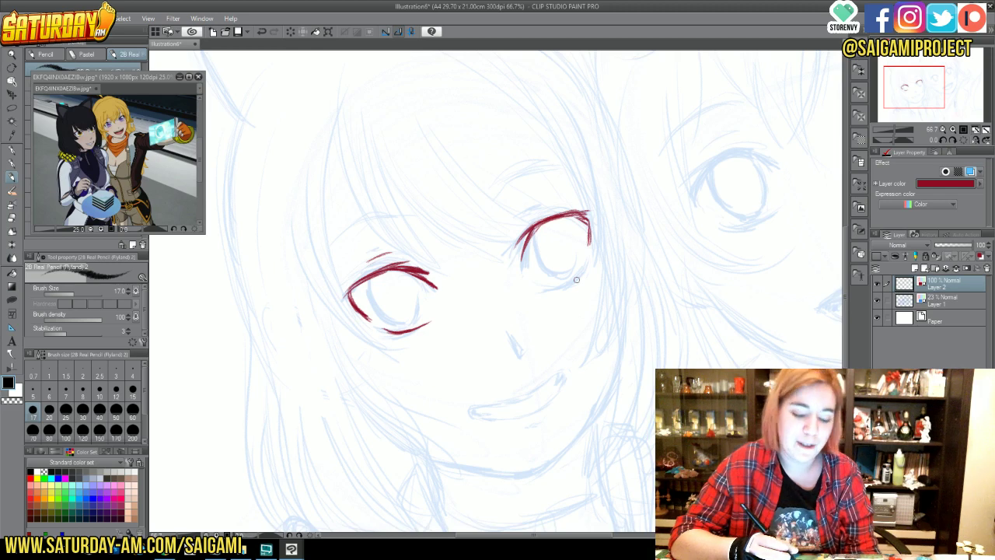
left_click_drag(589, 220, 585, 243)
mouse_move(550, 289)
left_mouse_down()
mouse_move(578, 281)
mouse_move(584, 265)
left_mouse_up()
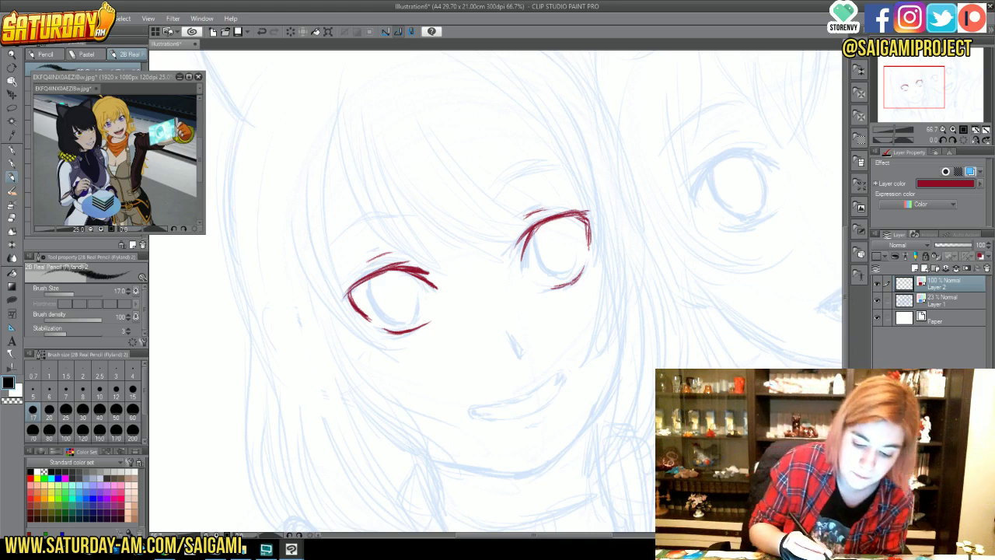
left_click_drag(329, 247, 392, 214)
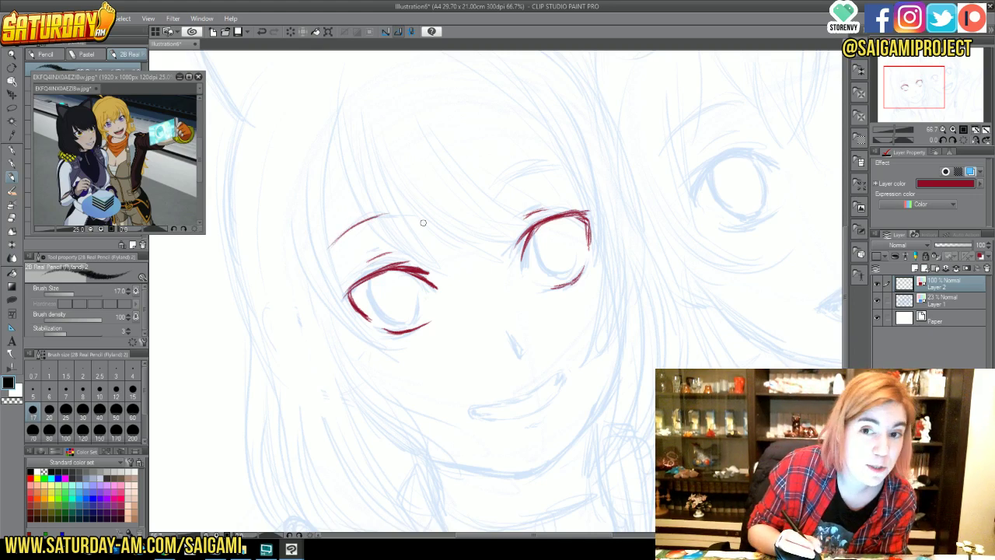
left_click_drag(493, 187, 561, 164)
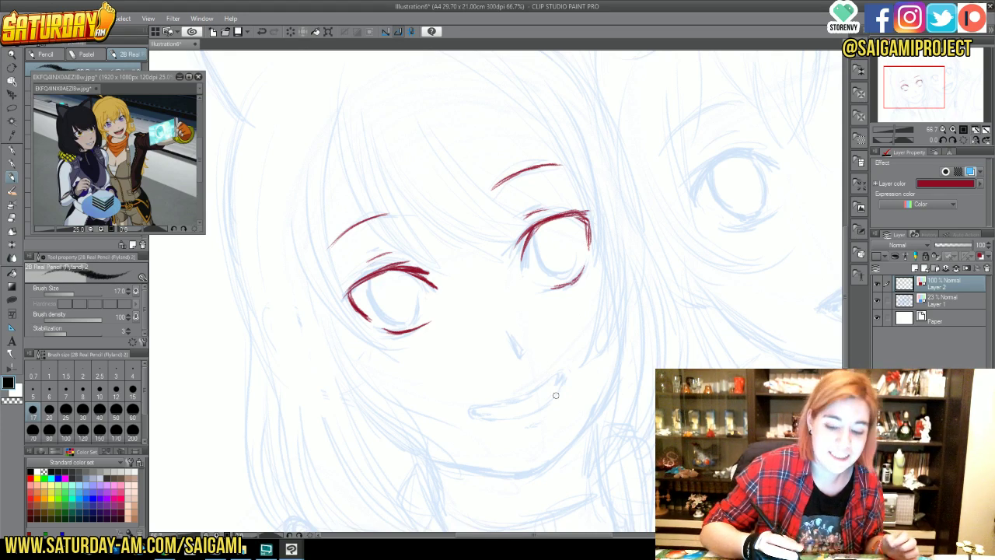
- Draw the nose with a small nostril mark and clean up the second eye's lash line and lower lid
mouse_move(519, 353)
left_mouse_down()
mouse_move(513, 338)
mouse_move(521, 350)
mouse_move(507, 354)
left_mouse_up()
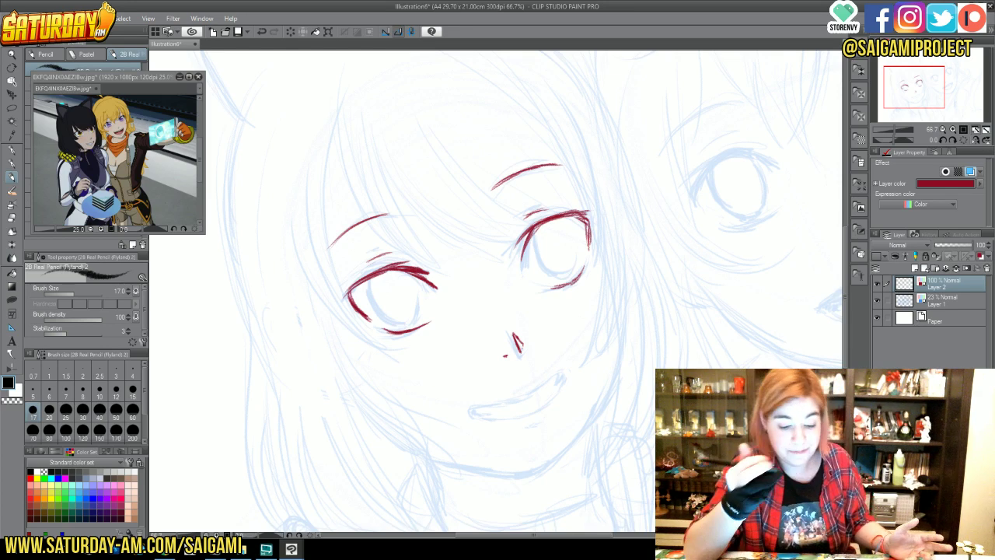
key("ctrl+z")
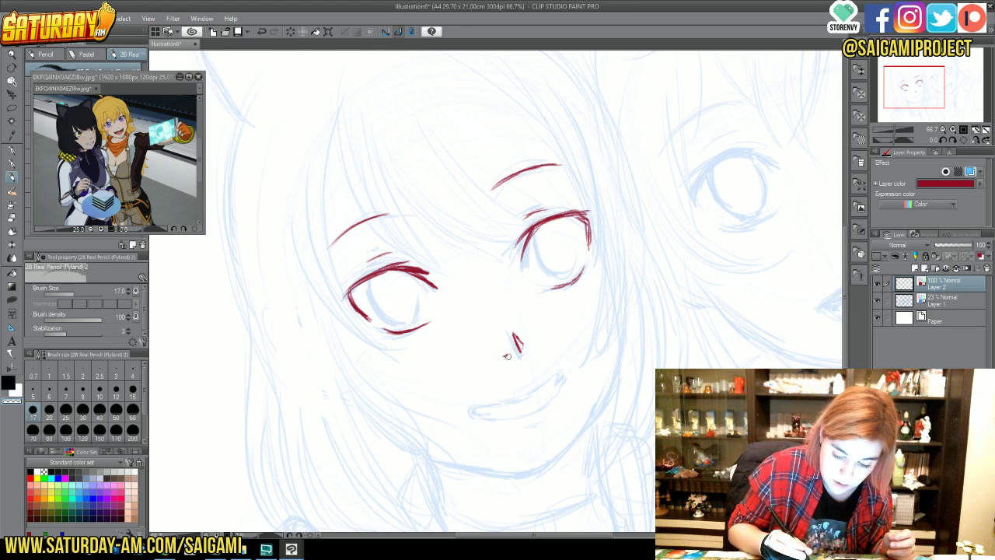
left_click(505, 354)
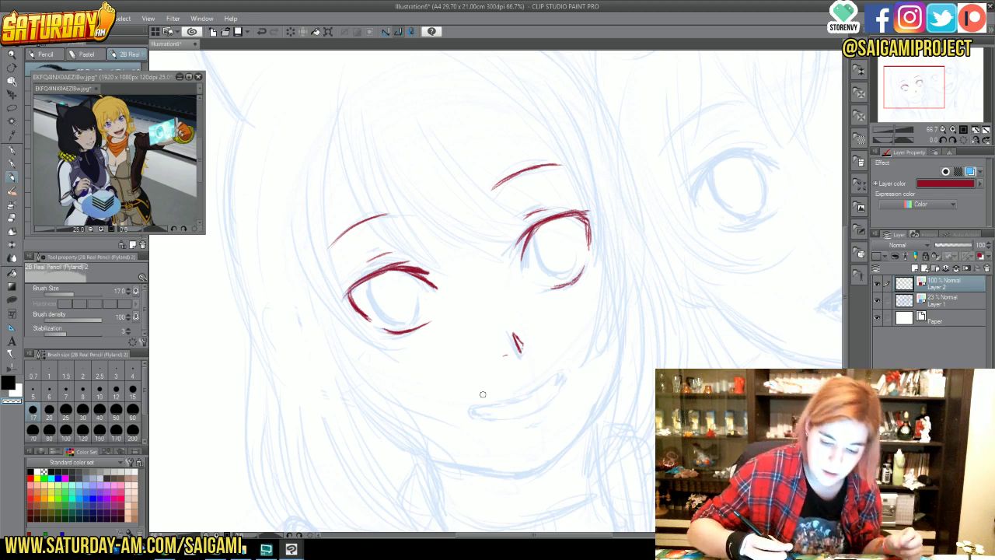
left_click_drag(522, 260, 540, 226)
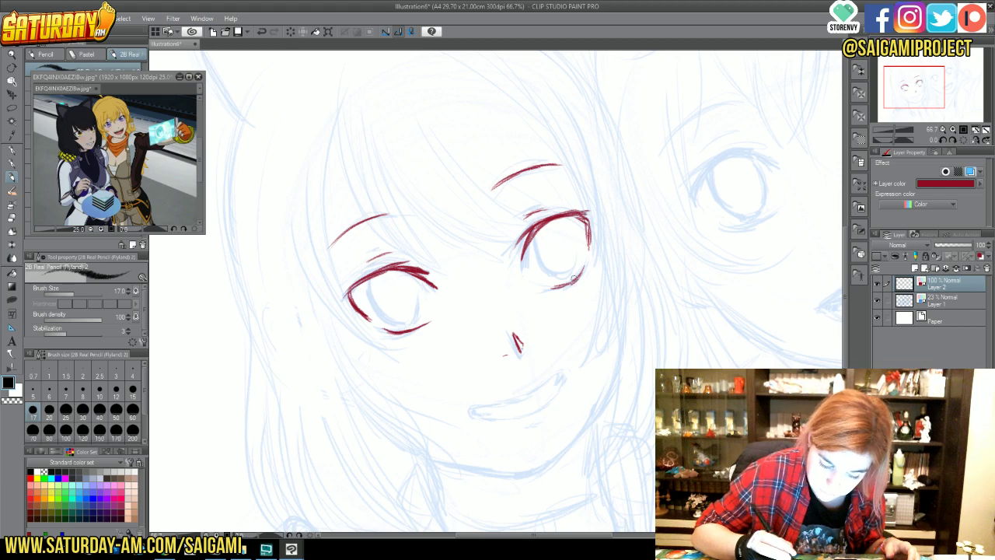
mouse_move(555, 293)
left_mouse_down()
mouse_move(545, 289)
mouse_move(584, 268)
left_mouse_up()
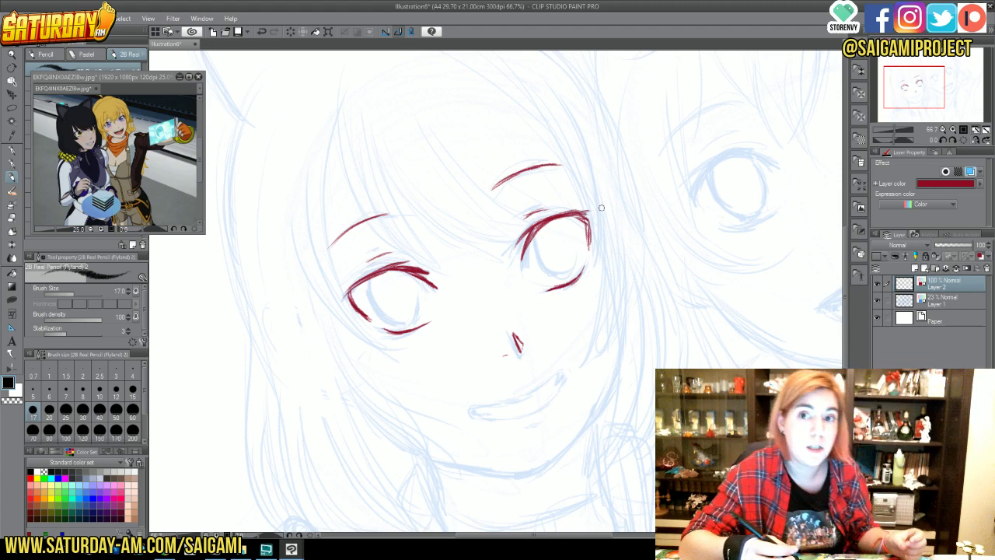
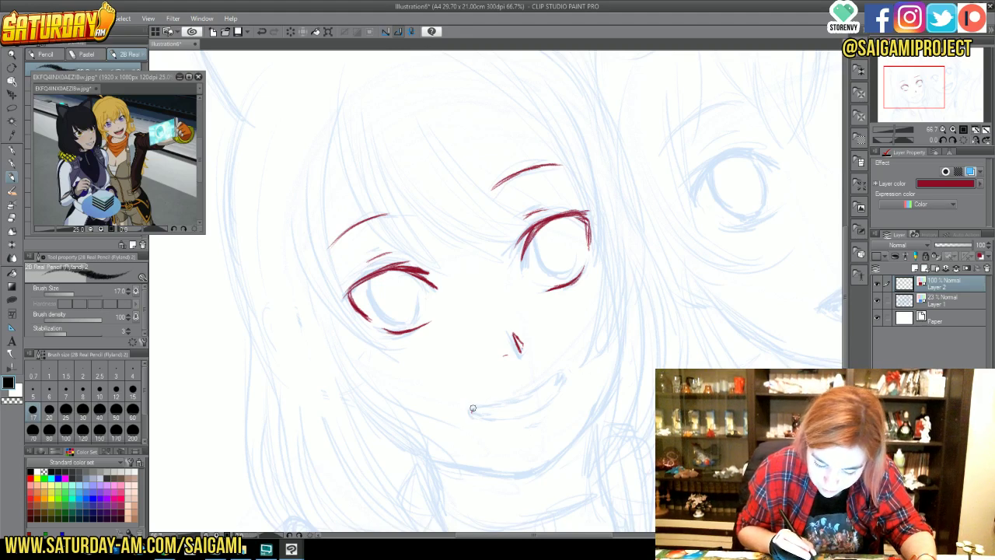
- Draw the cat-eared character's open smiling mouth in red, with darkened corners and a curved lower lip line
mouse_move(471, 409)
left_mouse_down()
mouse_move(565, 373)
mouse_move(562, 389)
left_mouse_up()
left_click_drag(472, 410, 479, 407)
key("c")
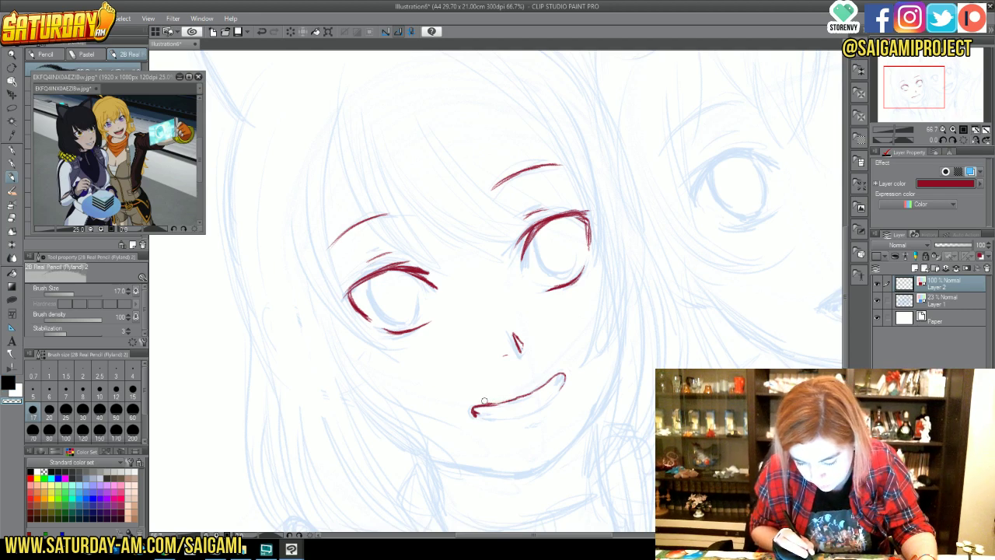
key("c")
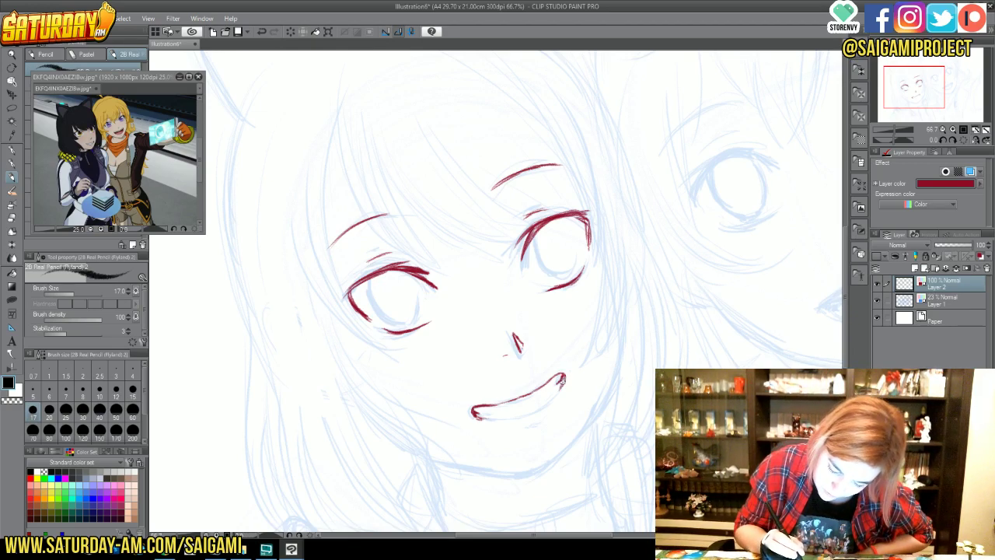
left_click_drag(564, 376, 559, 390)
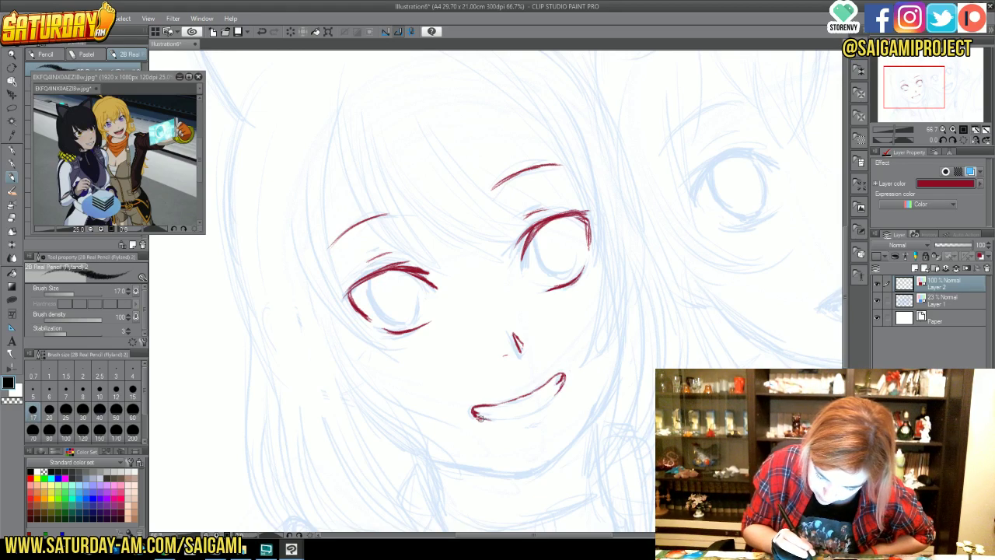
mouse_move(477, 417)
left_mouse_down()
mouse_move(508, 419)
mouse_move(551, 401)
left_mouse_up()
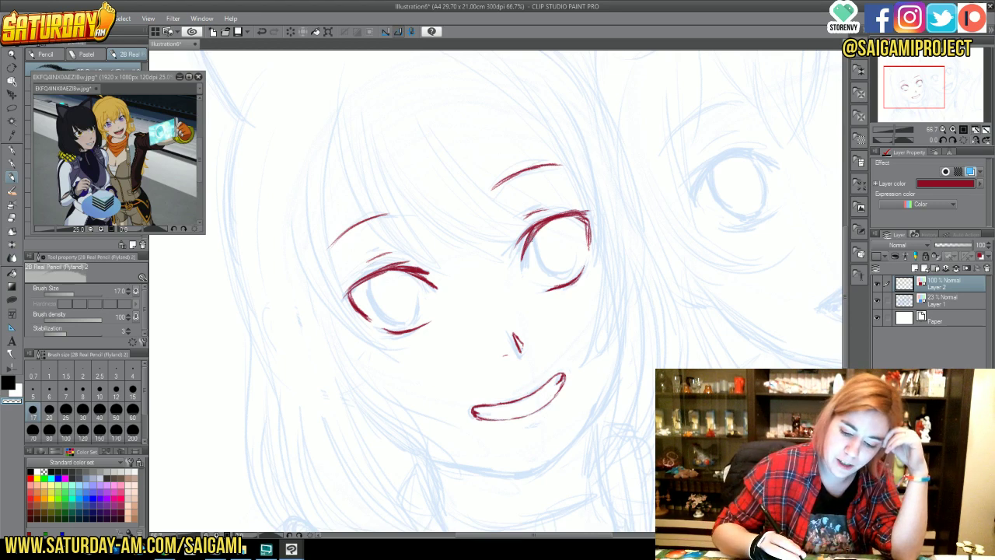
- Draw the irises in both eyes with a round highlight at the upper edge, and refine the lashes
left_click_drag(524, 257, 542, 234)
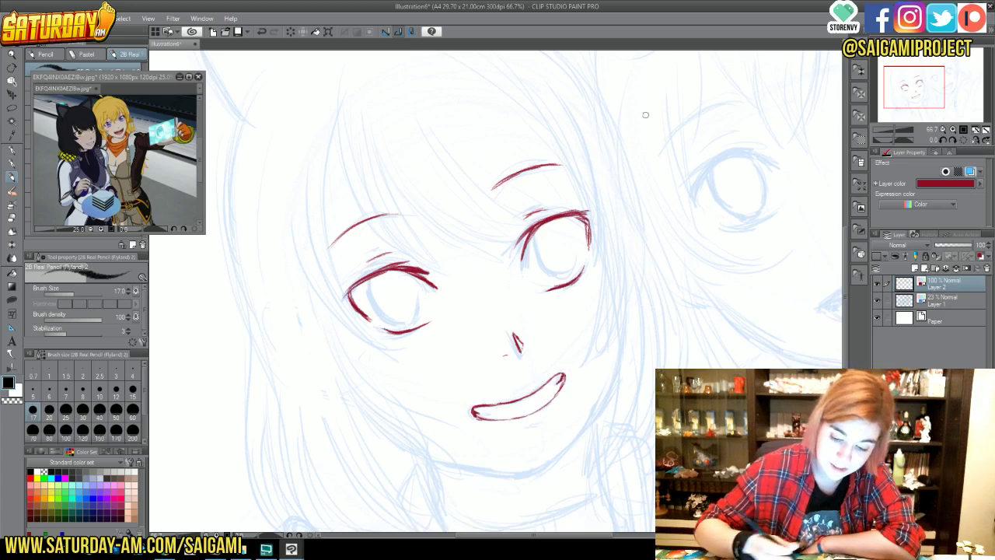
mouse_move(371, 277)
left_mouse_down()
mouse_move(371, 300)
mouse_move(389, 324)
mouse_move(417, 317)
left_mouse_up()
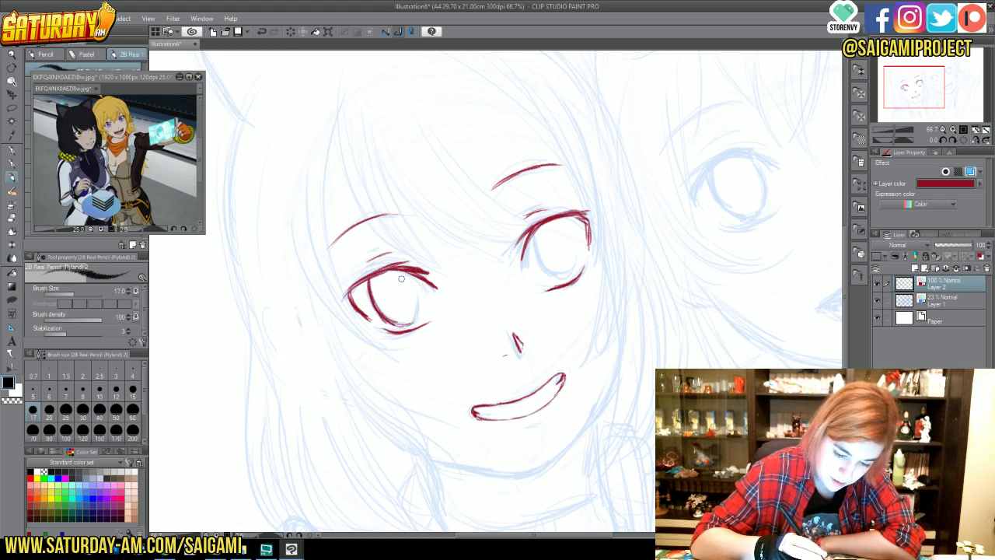
mouse_move(397, 270)
left_mouse_down()
mouse_move(419, 298)
mouse_move(411, 322)
left_mouse_up()
left_click_drag(407, 285, 417, 324)
mouse_move(538, 255)
left_mouse_down()
mouse_move(556, 275)
mouse_move(575, 256)
mouse_move(569, 276)
mouse_move(578, 249)
mouse_move(557, 224)
mouse_move(569, 229)
mouse_move(572, 237)
mouse_move(558, 230)
mouse_move(573, 234)
mouse_move(566, 243)
left_mouse_up()
key("c")
key("c")
key("c")
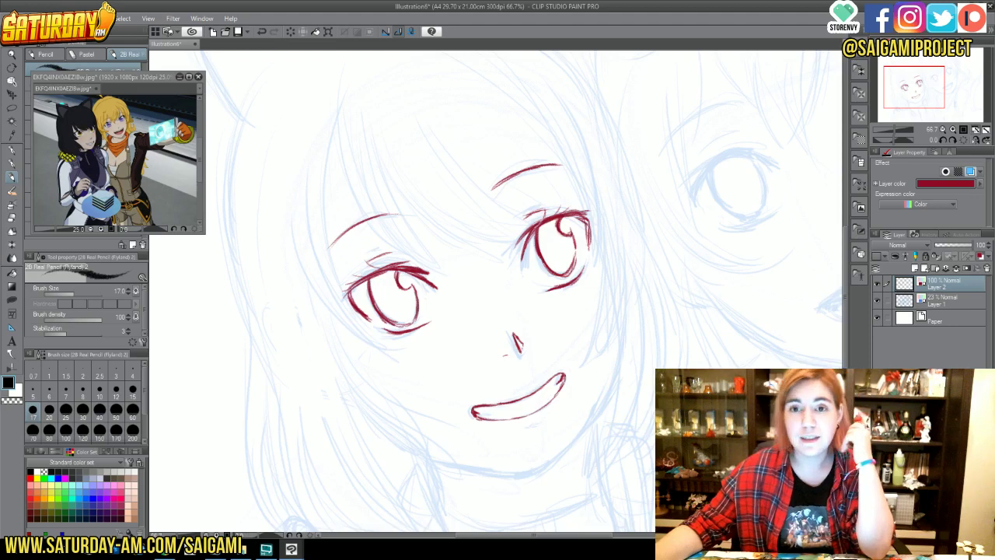
- Draw the cat-eared character's jawline and chin in red, from the near cheek around to the far cheek
left_click_drag(545, 350, 444, 283)
mouse_move(289, 361)
left_mouse_down()
mouse_move(324, 390)
mouse_move(430, 411)
left_mouse_up()
mouse_move(359, 401)
left_mouse_down()
mouse_move(455, 415)
mouse_move(516, 349)
left_mouse_up()
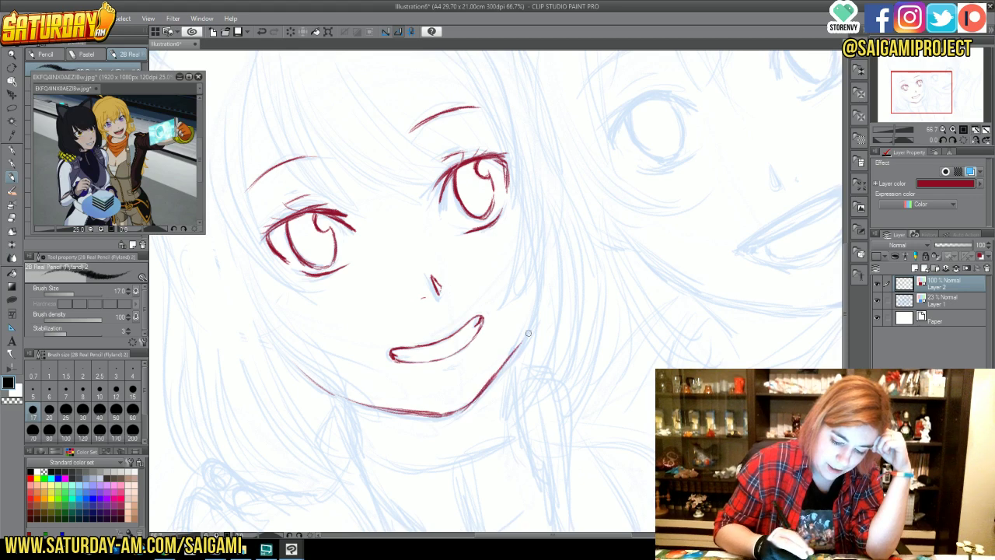
mouse_move(487, 385)
left_mouse_down()
mouse_move(525, 334)
mouse_move(538, 289)
left_mouse_up()
left_click_drag(524, 337, 538, 288)
- Draw both sides of the cat-eared character's neck in red below the jaw
left_click_drag(928, 94, 926, 105)
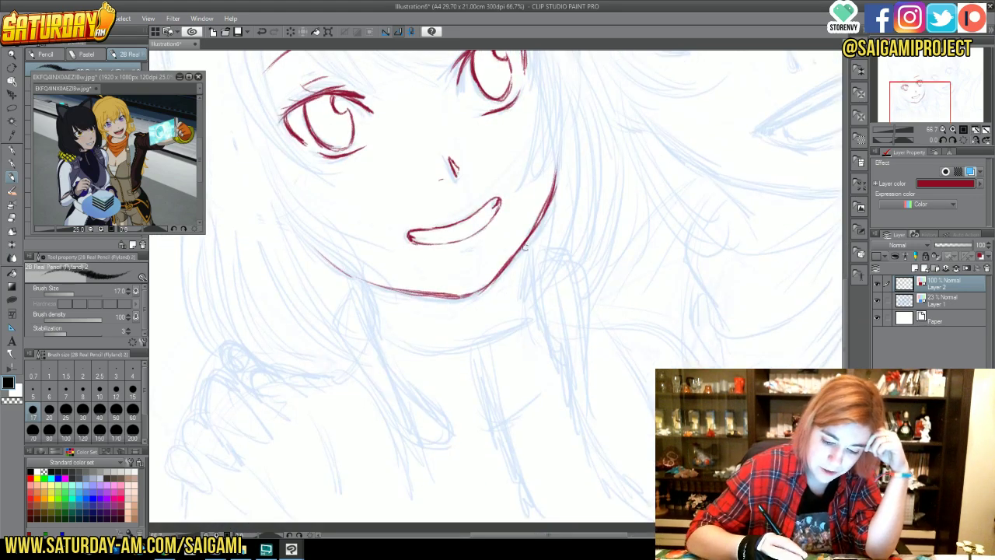
mouse_move(533, 298)
left_mouse_down()
mouse_move(529, 248)
mouse_move(526, 264)
left_mouse_up()
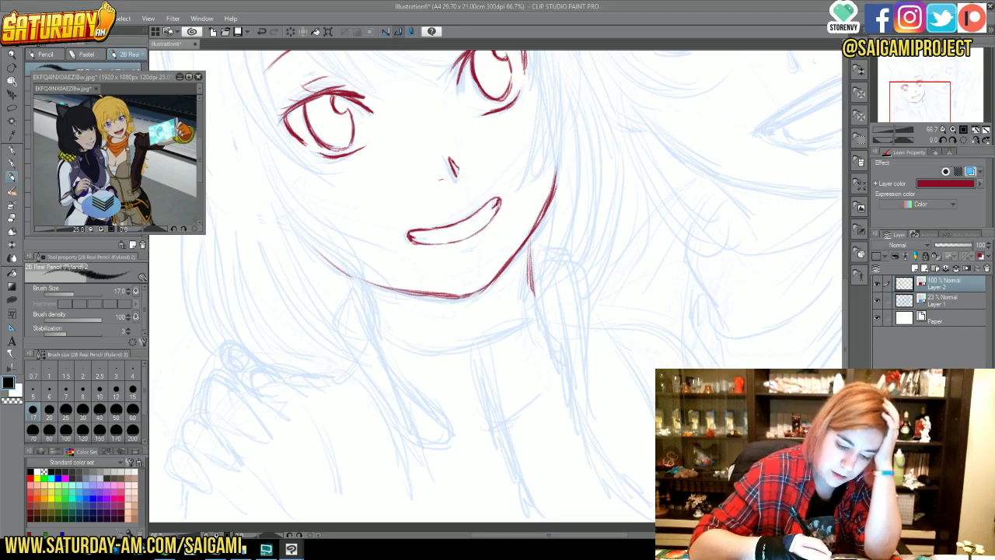
left_click_drag(359, 280, 380, 329)
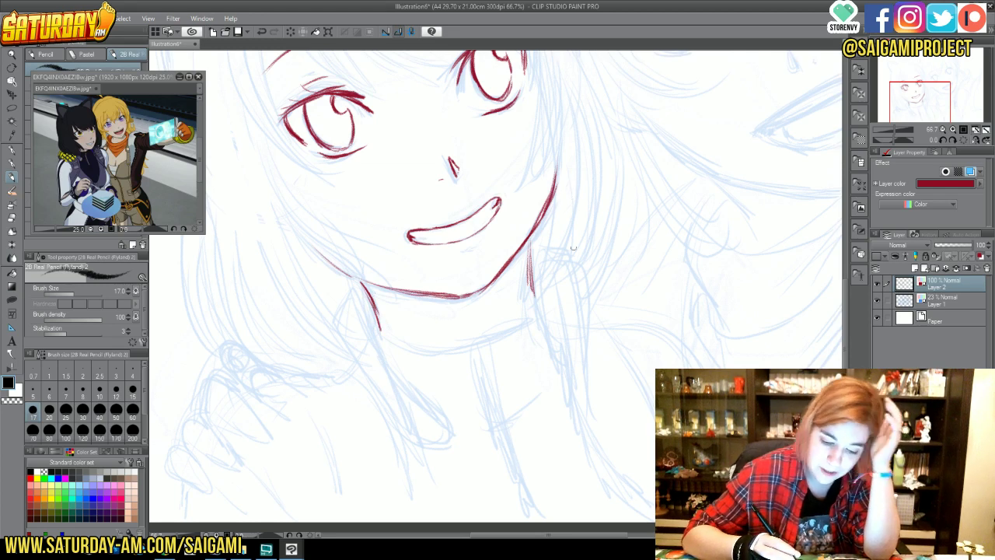
- Outline the long, narrow coat collar flap beside the neck on the side nearest the second character
mouse_move(547, 244)
left_mouse_down()
mouse_move(564, 251)
mouse_move(550, 258)
mouse_move(572, 250)
mouse_move(574, 393)
left_mouse_up()
left_click_drag(559, 295, 588, 461)
left_click_drag(562, 247, 592, 419)
left_click_drag(588, 432, 614, 485)
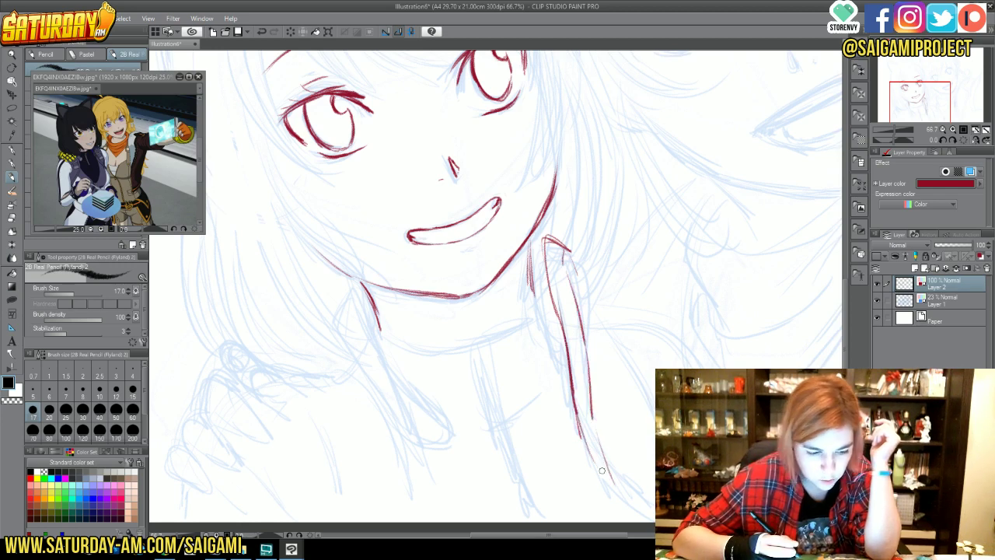
mouse_move(544, 236)
left_mouse_down()
mouse_move(579, 255)
mouse_move(553, 309)
mouse_move(577, 298)
mouse_move(606, 437)
left_mouse_up()
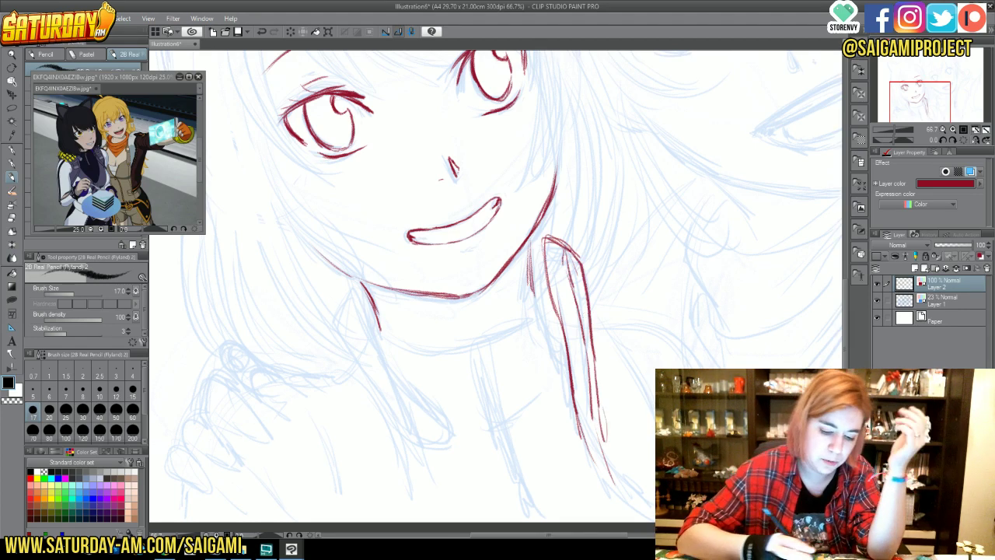
- Outline the opposite collar flap with its folded lower end, and draw the coat's front edge running down from it
left_click_drag(335, 315, 347, 285)
mouse_move(344, 283)
left_mouse_down()
mouse_move(367, 310)
mouse_move(336, 309)
mouse_move(367, 375)
mouse_move(429, 408)
left_mouse_up()
mouse_move(356, 364)
left_mouse_down()
mouse_move(397, 427)
mouse_move(417, 438)
left_mouse_up()
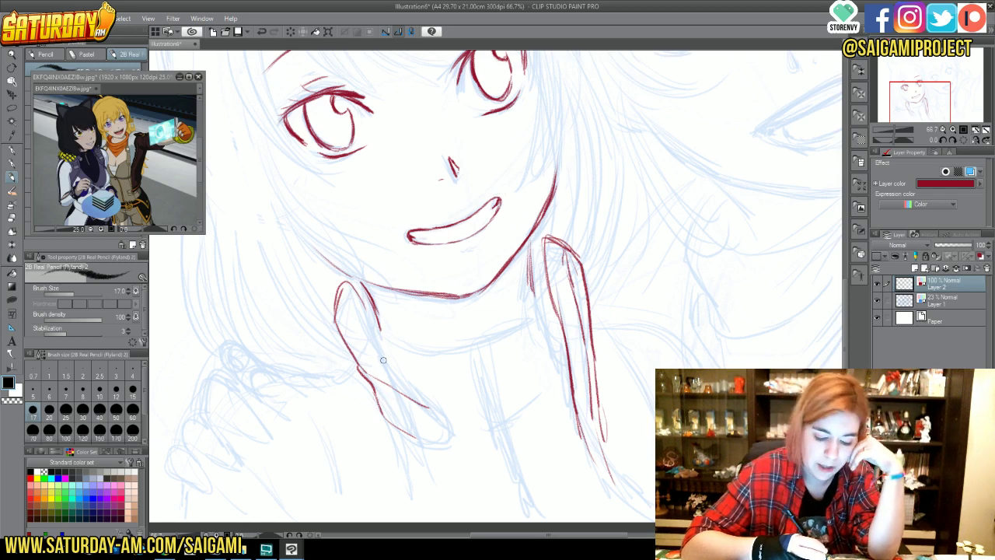
mouse_move(359, 365)
left_mouse_down()
mouse_move(437, 408)
mouse_move(430, 440)
left_mouse_up()
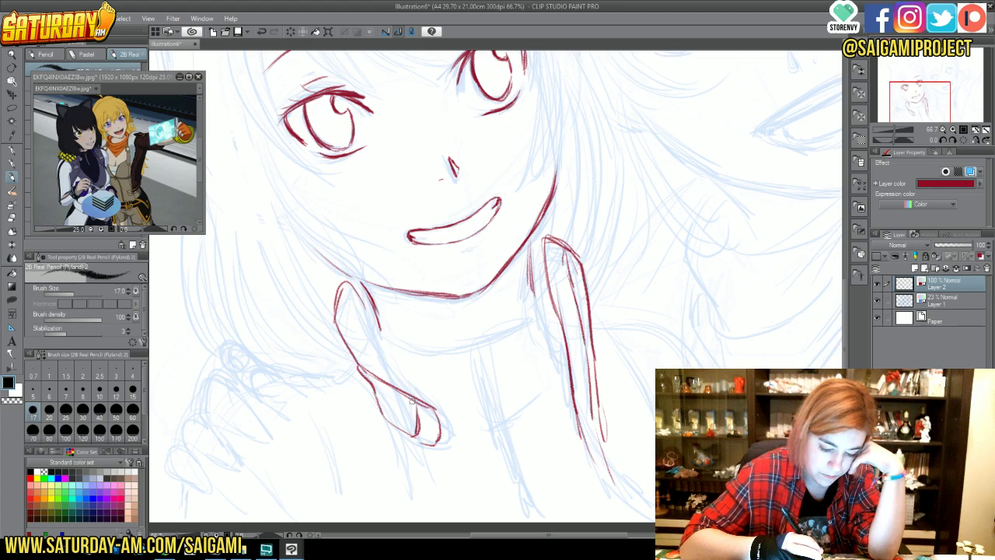
left_click_drag(363, 303, 392, 380)
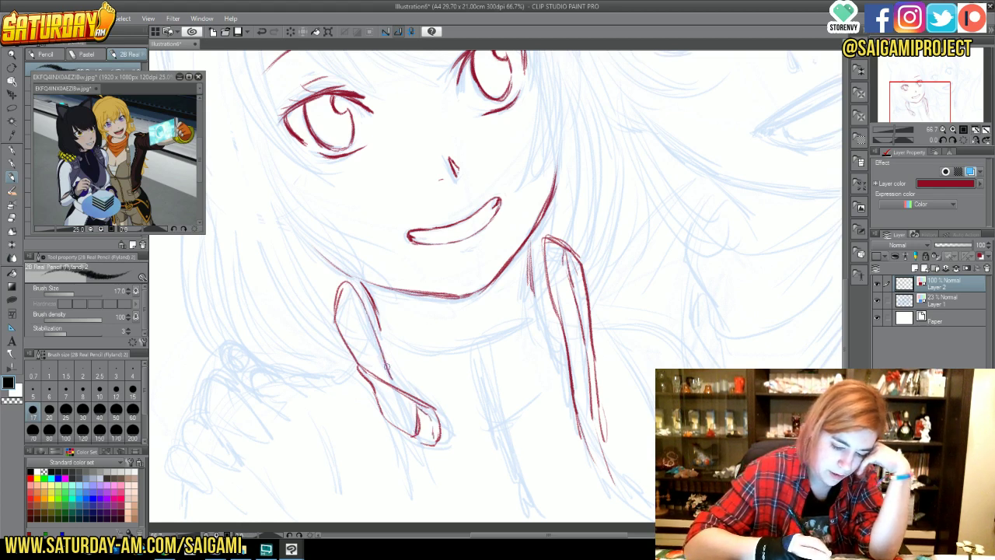
mouse_move(348, 281)
left_mouse_down()
mouse_move(389, 372)
mouse_move(334, 319)
mouse_move(367, 311)
left_mouse_up()
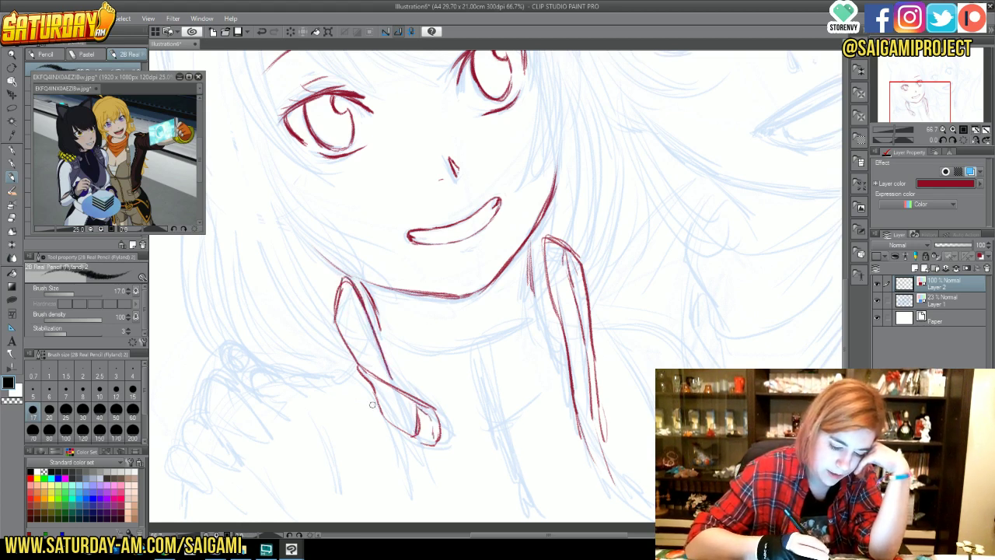
left_click_drag(365, 381, 406, 478)
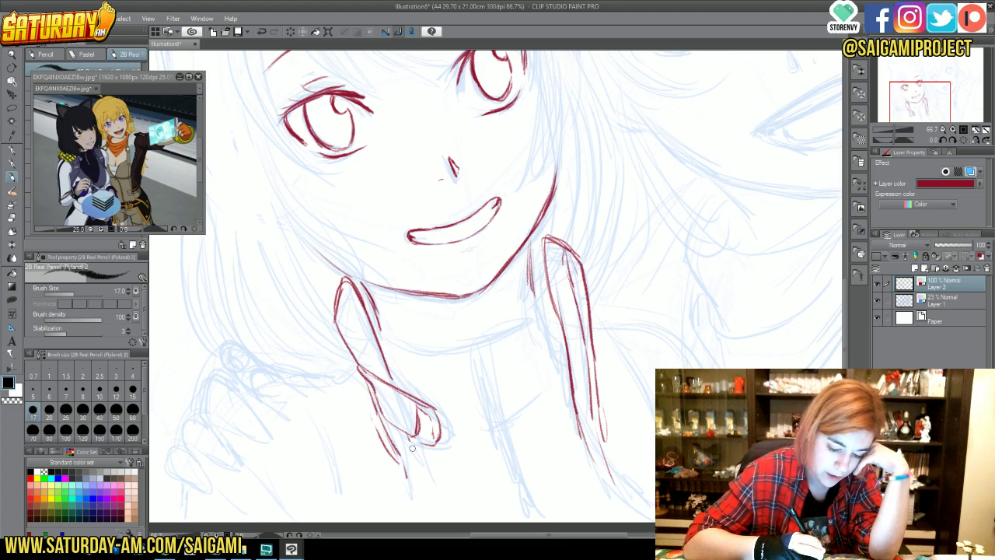
left_click_drag(412, 443, 416, 521)
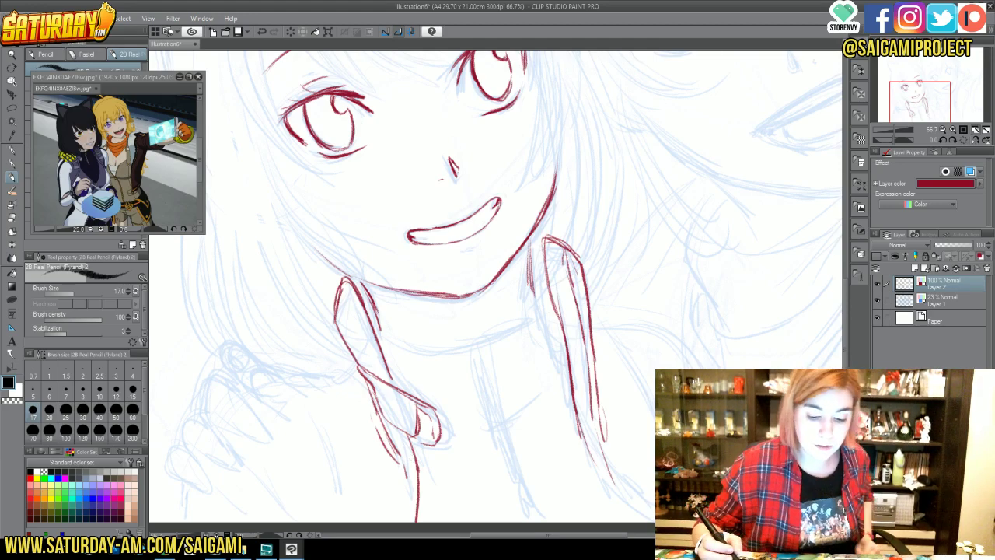
- Draw the outer cat ear in red, with its outer contour, inner ear lines and small fur tufts at the base
mouse_move(904, 94)
left_mouse_down()
mouse_move(914, 75)
mouse_move(891, 71)
left_mouse_up()
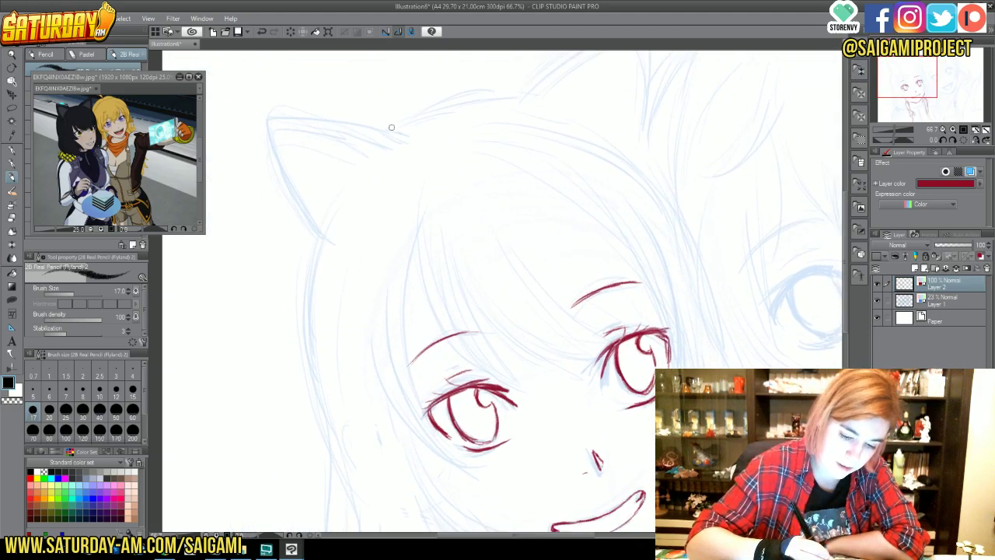
left_click_drag(389, 127, 399, 124)
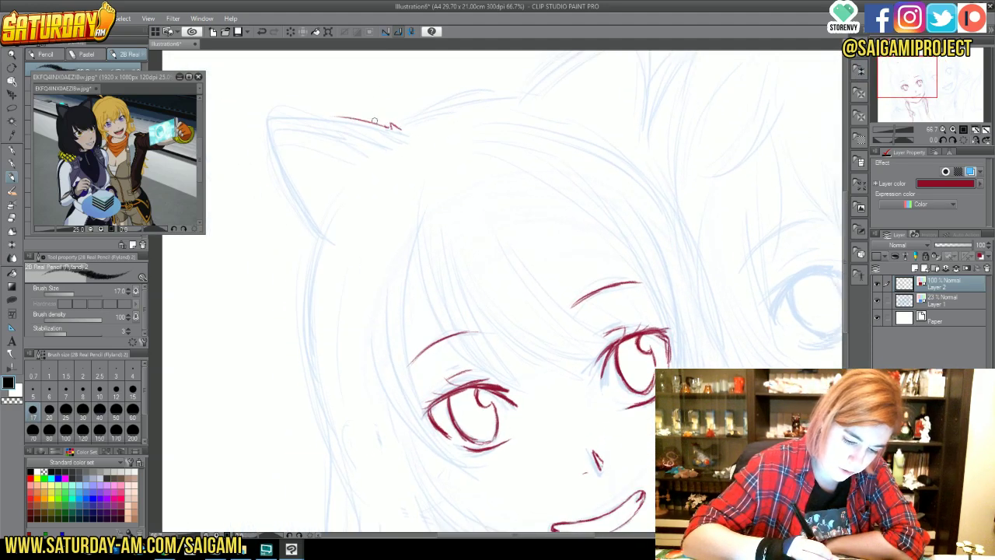
mouse_move(390, 125)
left_mouse_down()
mouse_move(269, 114)
mouse_move(330, 245)
left_mouse_up()
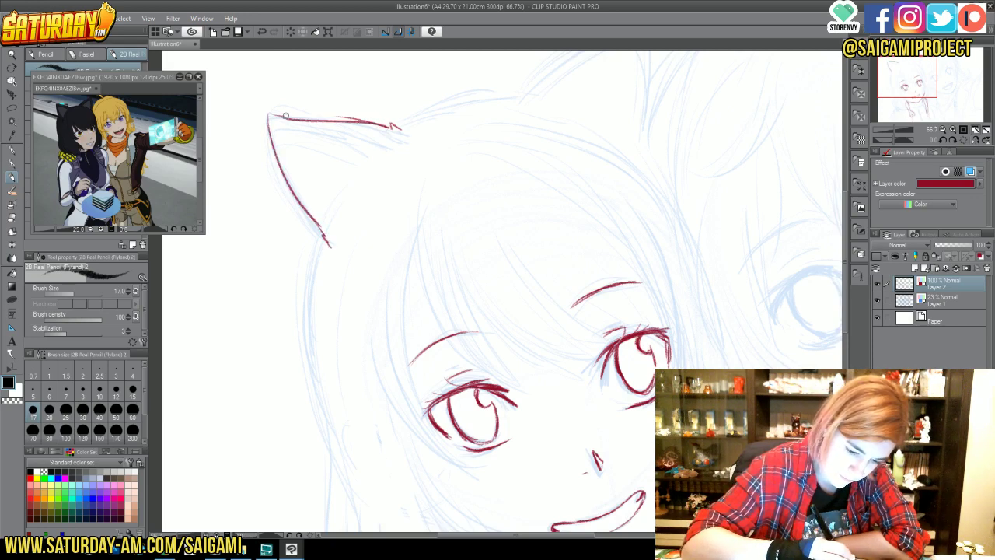
left_click_drag(282, 125, 384, 162)
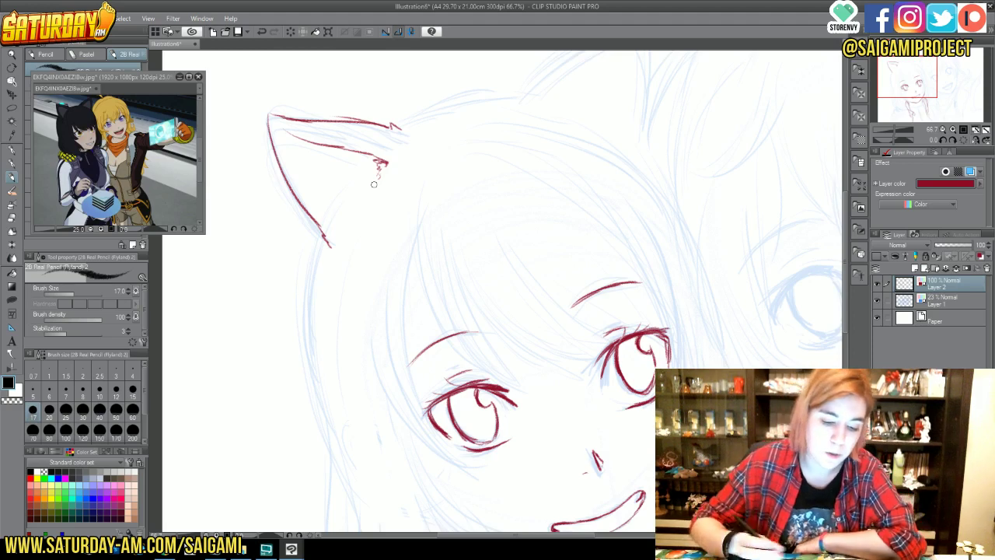
left_click_drag(287, 134, 333, 216)
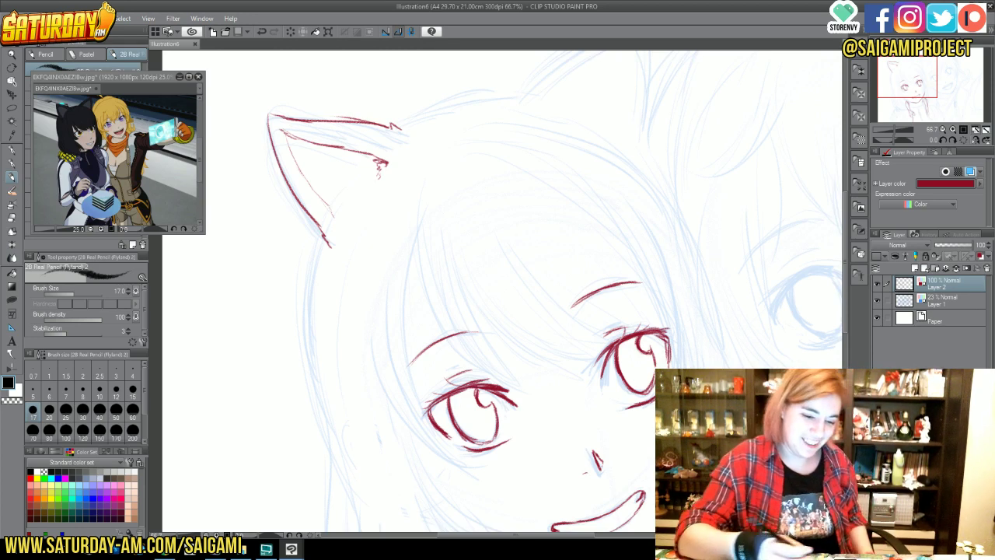
left_click_drag(331, 216, 333, 222)
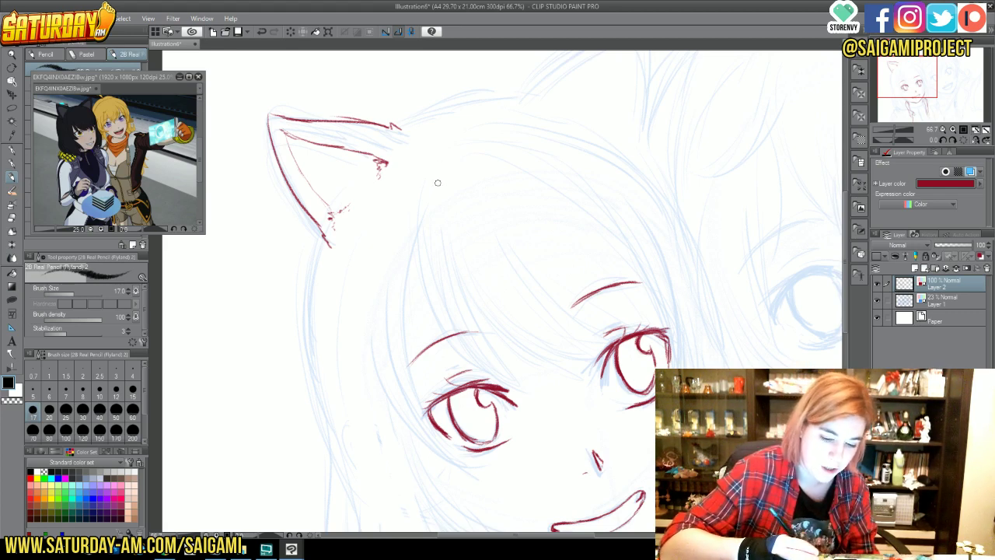
- Draw the first long strands of the cat-eared character's bangs in red, curving down over the outer eyebrow
left_click_drag(424, 190, 449, 360)
mouse_move(430, 269)
left_mouse_down()
mouse_move(458, 364)
mouse_move(428, 252)
left_mouse_up()
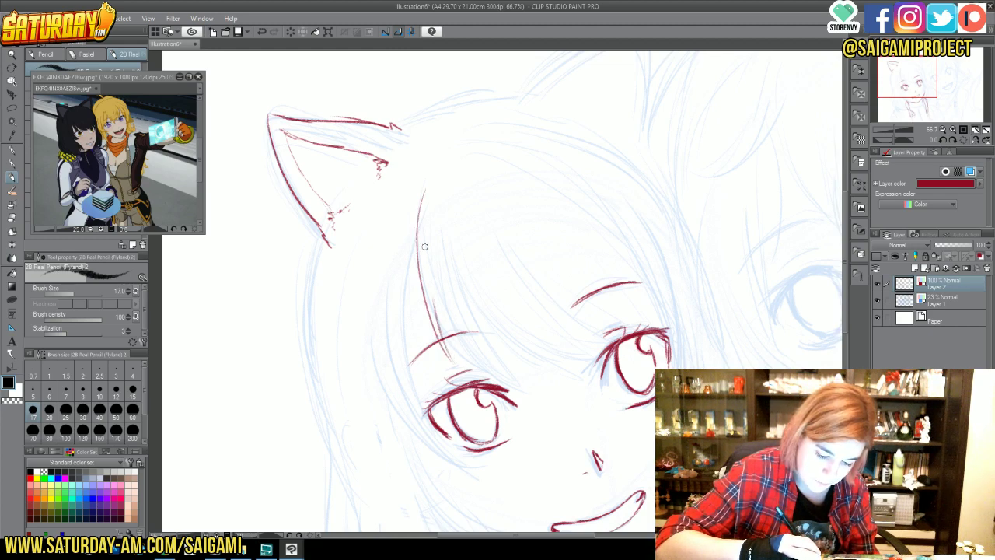
left_click_drag(429, 291, 482, 370)
mouse_move(424, 273)
left_mouse_down()
mouse_move(465, 351)
mouse_move(434, 310)
mouse_move(425, 237)
left_mouse_up()
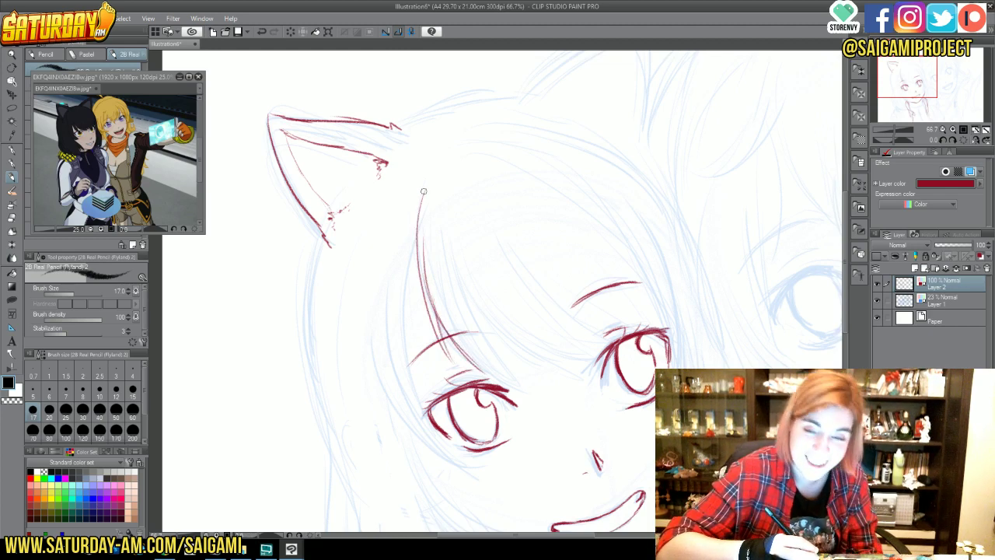
- Draw the lower fringe strands in red pencil on Layer 2, sweeping from the forehead to just above the left eye's inner corner
mouse_move(497, 381)
left_mouse_down()
mouse_move(461, 336)
mouse_move(523, 393)
left_mouse_up()
left_click_drag(458, 278, 537, 393)
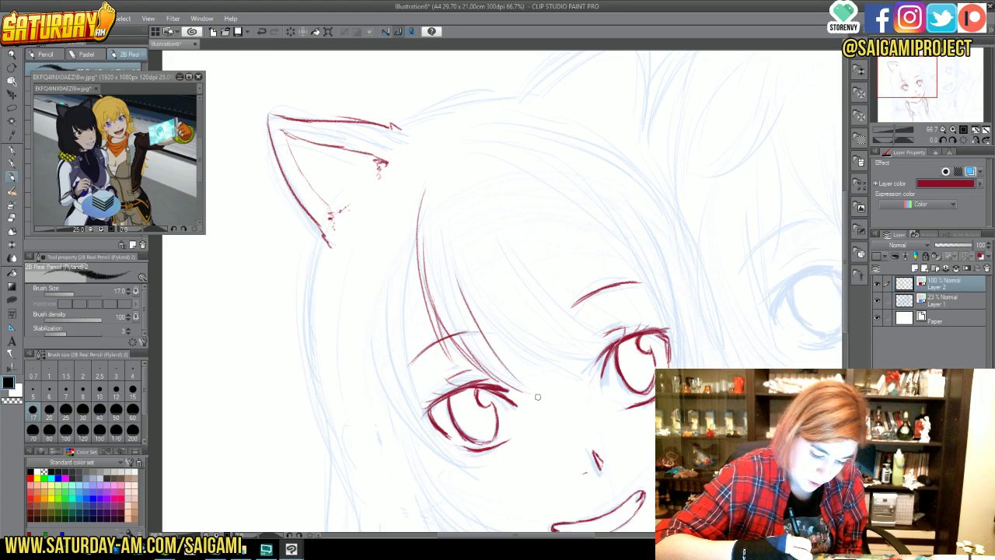
left_click_drag(490, 358, 541, 396)
left_click_drag(454, 261, 542, 398)
left_click_drag(464, 297, 485, 334)
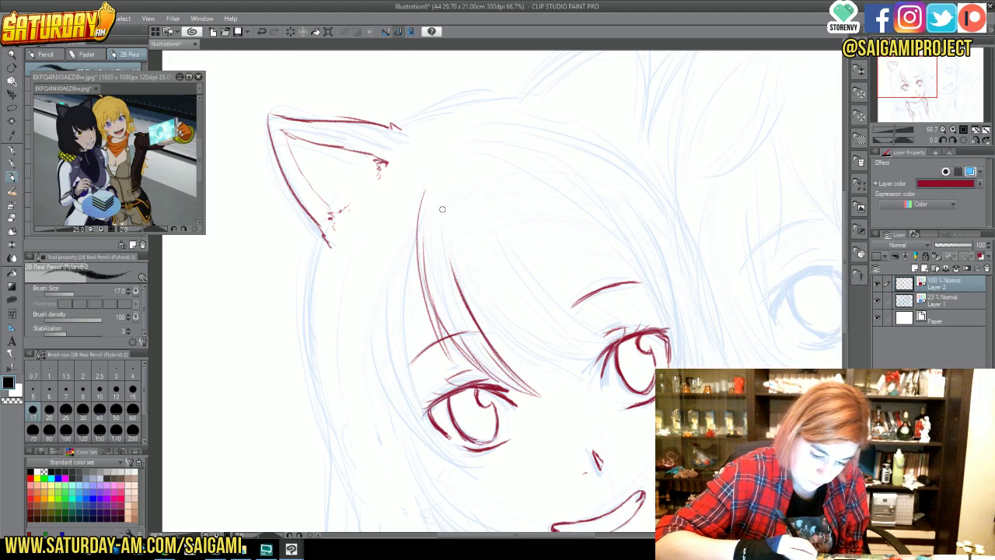
- Draw the long central fringe strands sweeping diagonally across the forehead toward the right eye
mouse_move(445, 229)
left_mouse_down()
mouse_move(504, 336)
mouse_move(546, 367)
left_mouse_up()
left_click_drag(510, 332, 556, 371)
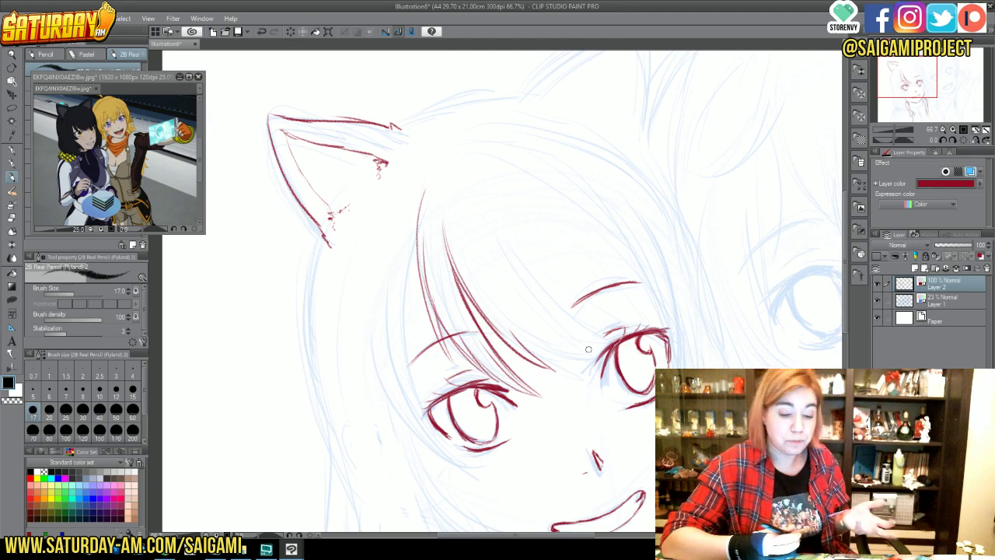
left_click_drag(532, 351, 581, 377)
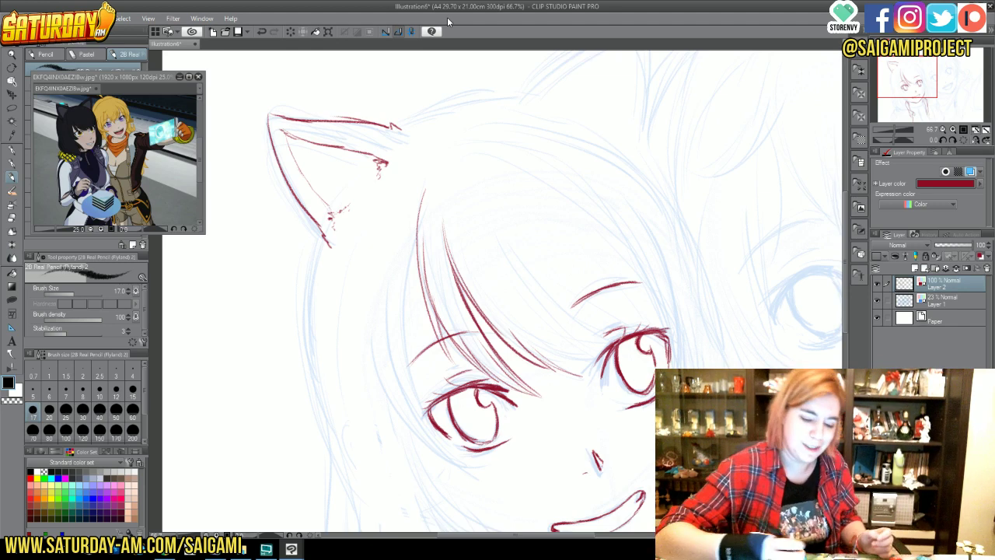
left_click_drag(516, 333, 585, 360)
left_click_drag(534, 313, 603, 359)
left_click_drag(492, 239, 599, 356)
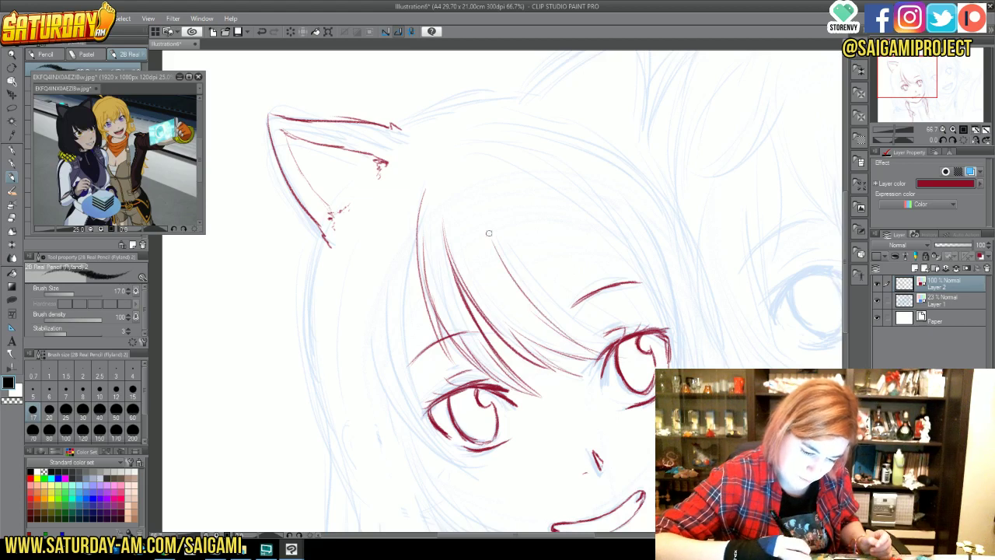
- Draw the hair parting at the crown and the fringe's upper contour curving toward the right temple
left_click_drag(439, 154, 505, 191)
mouse_move(440, 177)
left_mouse_down()
mouse_move(434, 152)
mouse_move(471, 171)
mouse_move(520, 167)
mouse_move(485, 156)
mouse_move(552, 187)
mouse_move(576, 185)
left_mouse_up()
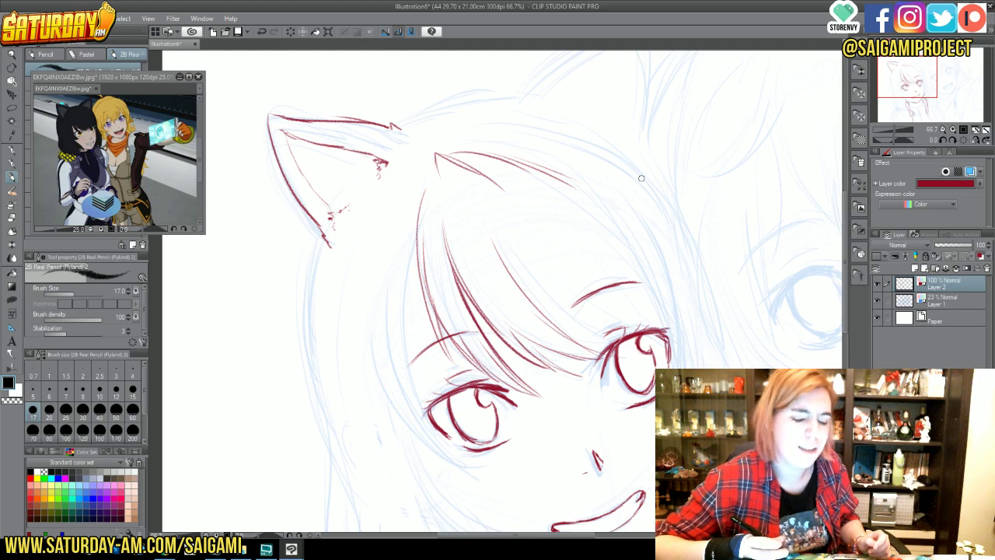
mouse_move(517, 160)
left_mouse_down()
mouse_move(567, 168)
mouse_move(632, 237)
left_mouse_up()
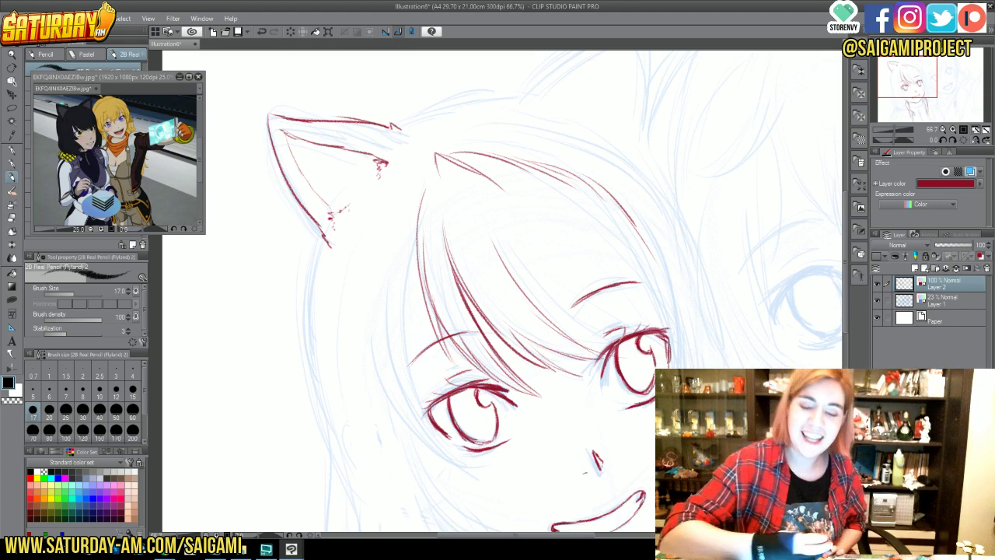
- Add short fringe strands across the right eye and eyebrow, ending with locks at the right temple
left_click_drag(560, 347, 604, 320)
left_click_drag(619, 350, 641, 345)
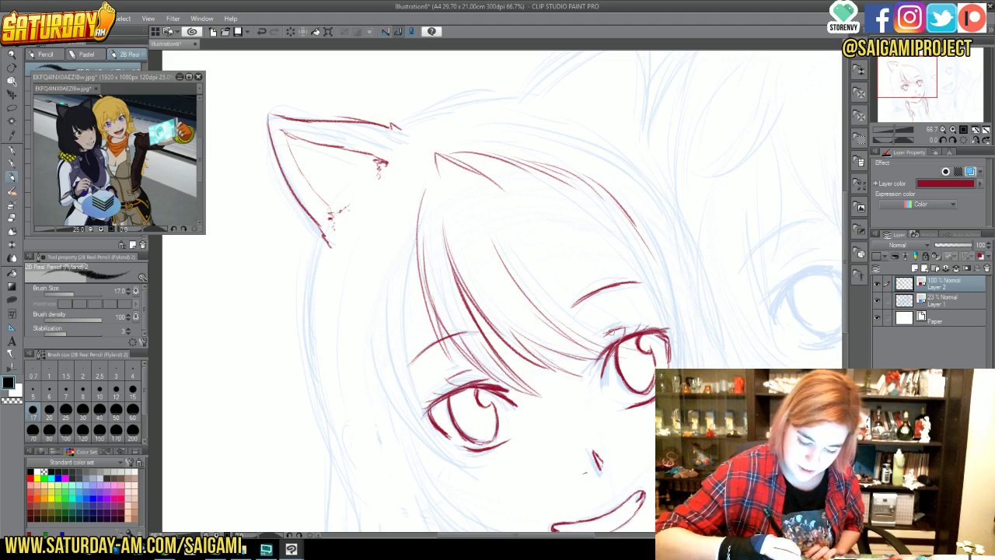
left_click_drag(582, 337, 618, 310)
left_click_drag(616, 322, 673, 366)
left_click_drag(622, 293, 658, 328)
left_click_drag(663, 335, 680, 367)
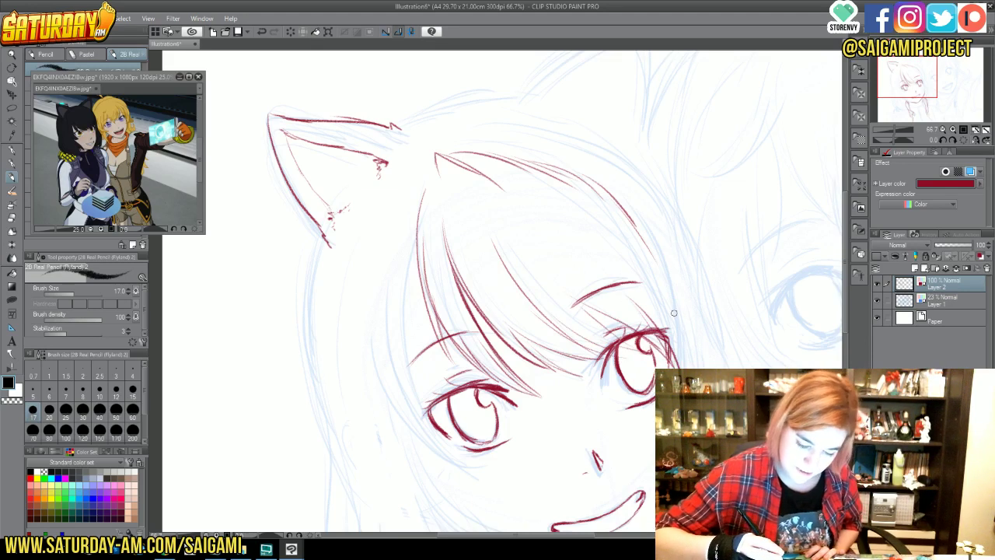
mouse_move(654, 301)
left_mouse_down()
mouse_move(683, 367)
mouse_move(700, 367)
left_mouse_up()
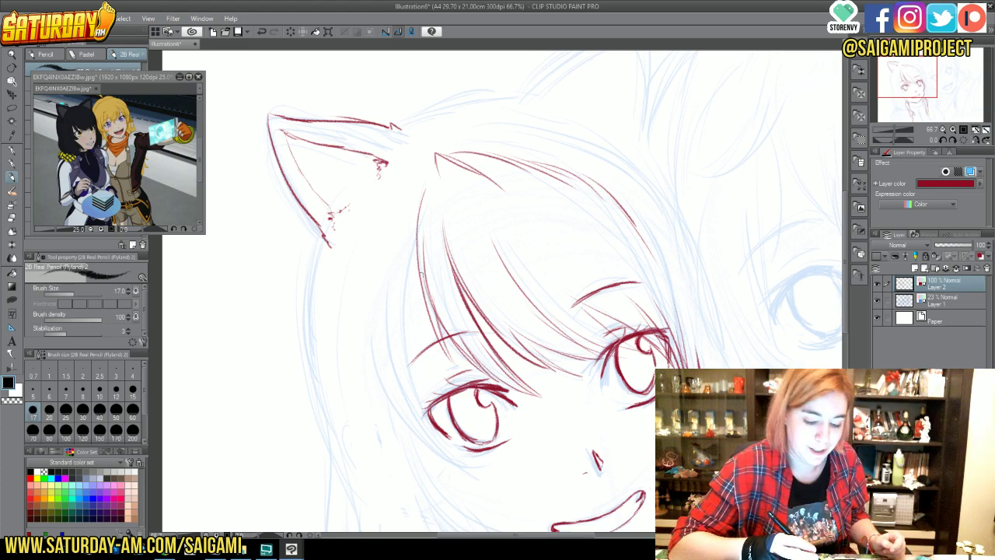
- Draw long curved side-lock strands around the outside of the left eye down to the cheek
mouse_move(419, 250)
left_mouse_down()
mouse_move(406, 404)
mouse_move(420, 427)
left_mouse_up()
left_click_drag(401, 295, 467, 494)
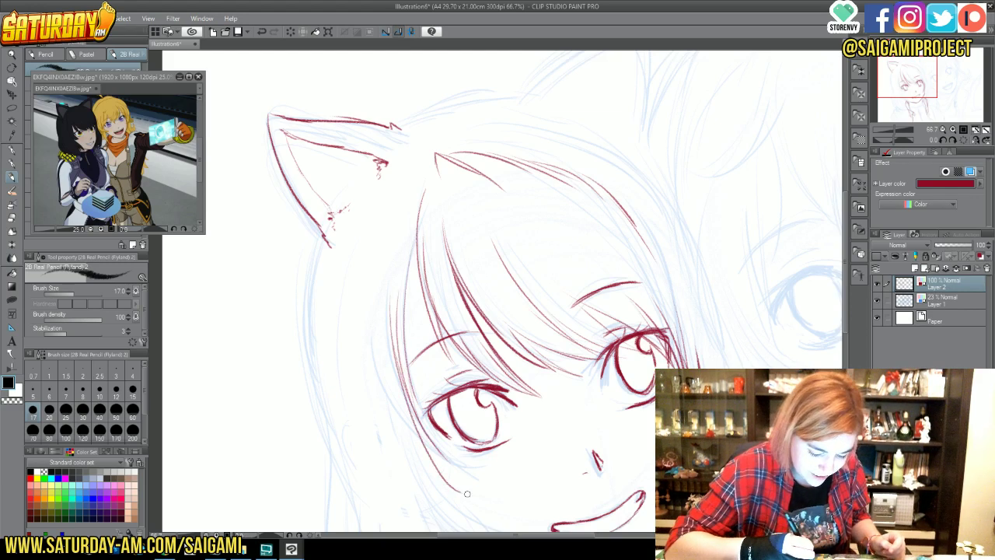
mouse_move(389, 342)
left_mouse_down()
mouse_move(424, 461)
mouse_move(462, 497)
left_mouse_up()
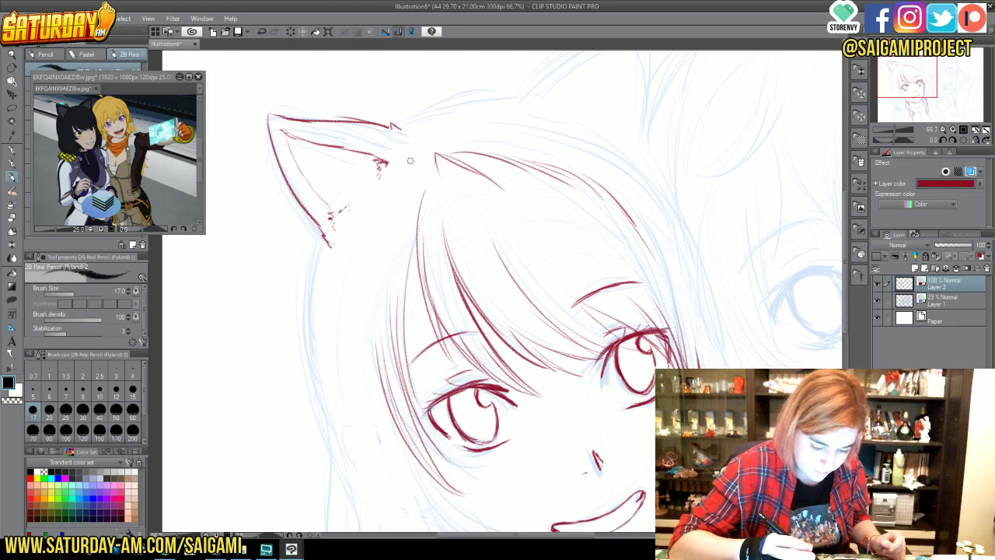
mouse_move(386, 375)
left_mouse_down()
mouse_move(413, 453)
mouse_move(462, 488)
left_mouse_up()
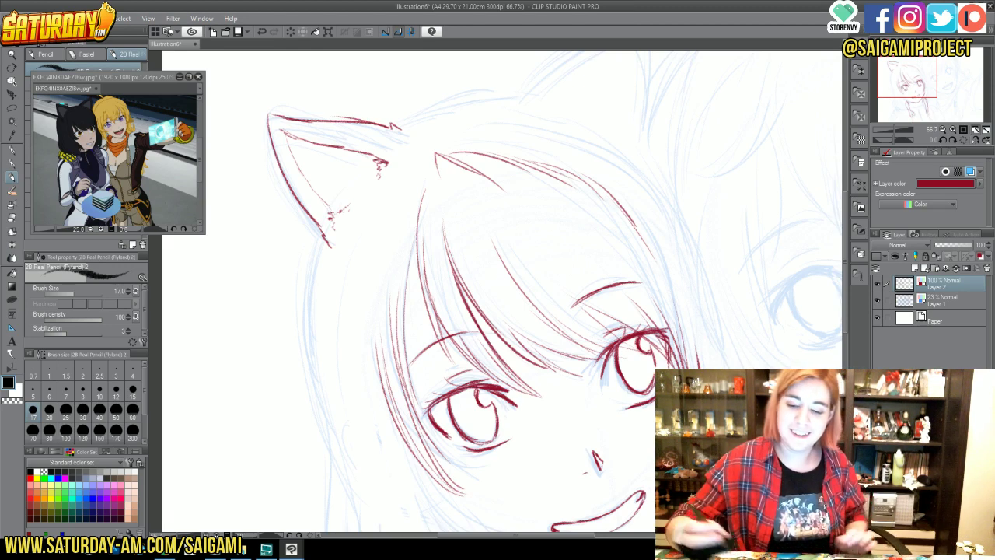
- Draw hair strands following the left cheek and jaw down to the collar tip
left_click_drag(900, 83, 903, 98)
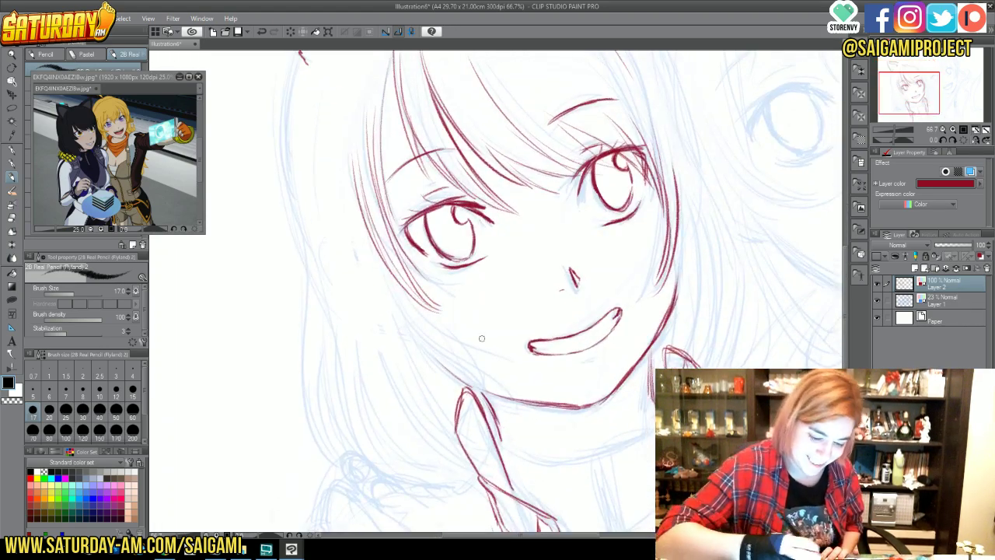
left_click_drag(376, 248, 443, 351)
left_click_drag(388, 300, 458, 347)
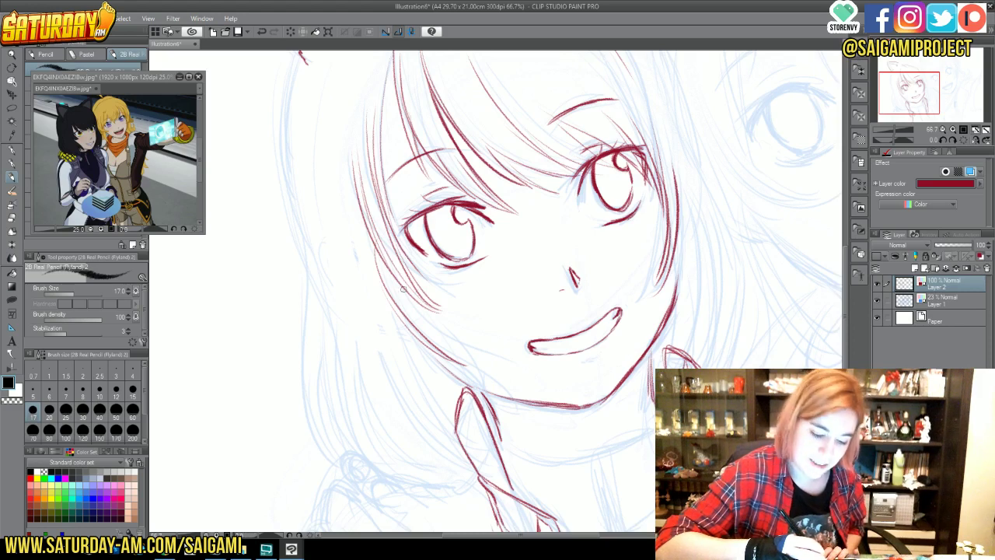
left_click_drag(404, 288, 480, 384)
mouse_move(435, 332)
left_mouse_down()
mouse_move(490, 386)
mouse_move(484, 312)
mouse_move(459, 360)
mouse_move(503, 432)
left_mouse_up()
left_click_drag(476, 367, 505, 436)
left_click_drag(461, 350, 504, 420)
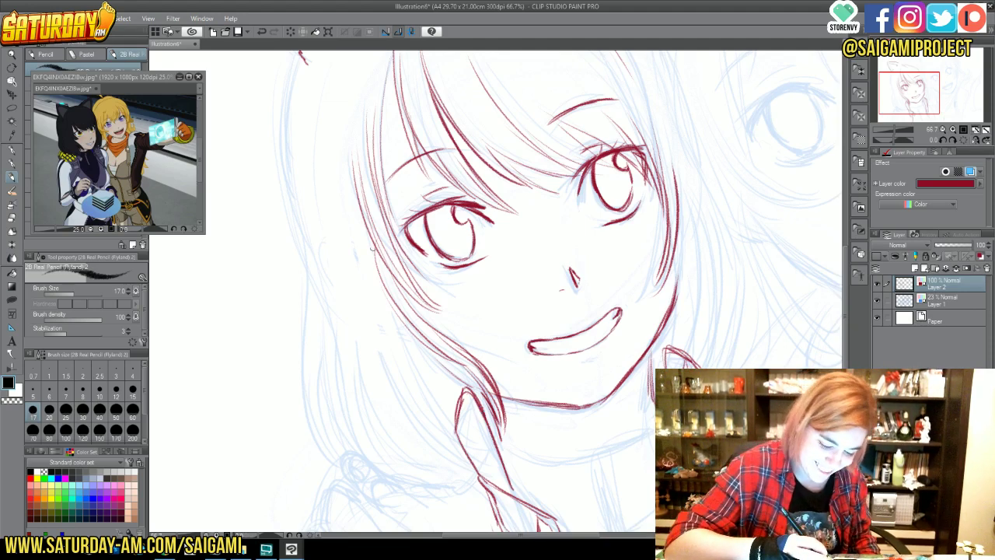
- Draw a second layer of hair strands from the left cheek, curving over and behind the collar to the shoulder
left_click_drag(372, 247, 428, 392)
left_click_drag(400, 334, 490, 426)
left_click_drag(418, 368, 476, 432)
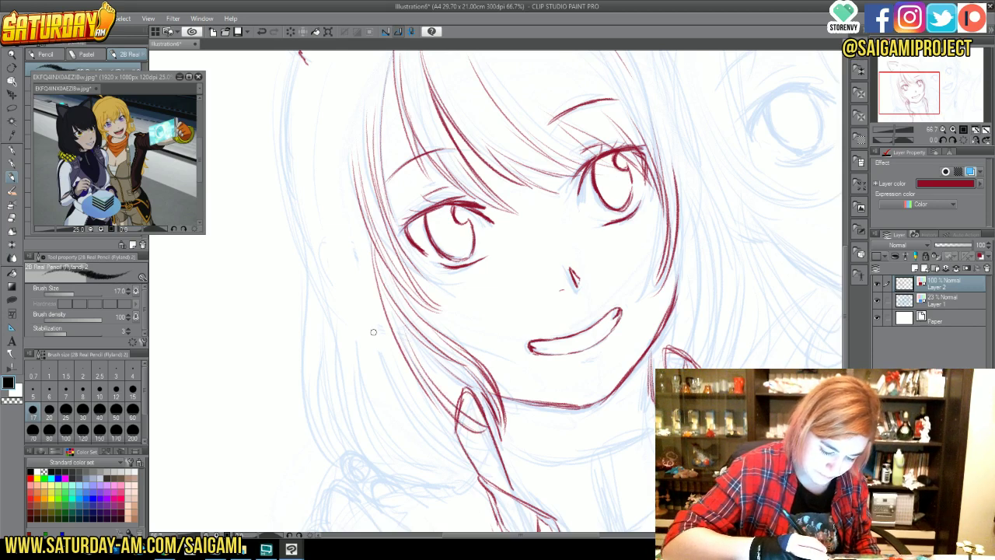
left_click_drag(381, 361, 476, 488)
left_click_drag(460, 452, 489, 485)
left_click_drag(409, 401, 477, 488)
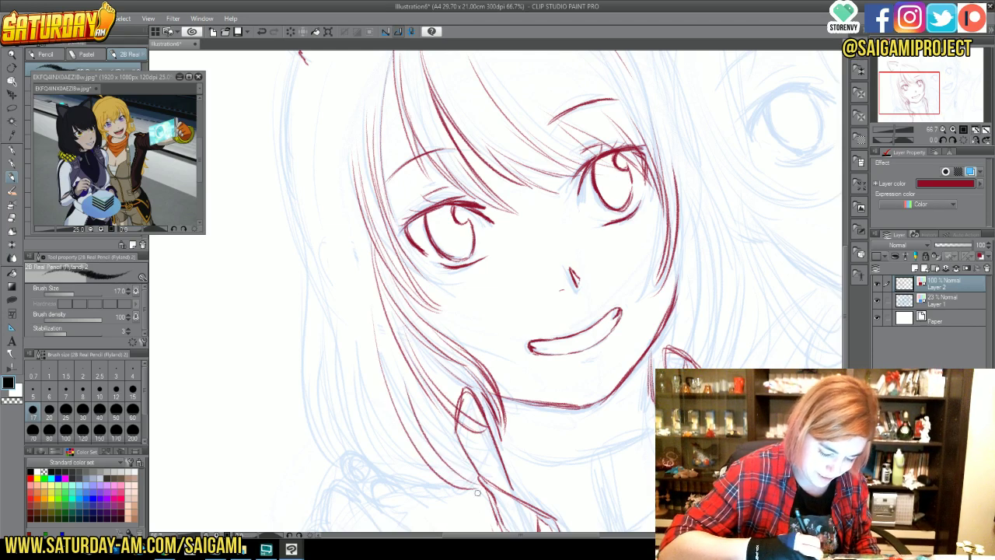
left_click_drag(403, 359, 449, 462)
- Draw the back hair strands hanging left of the face, with curved tips ending at the shoulder
left_click_drag(356, 291, 412, 499)
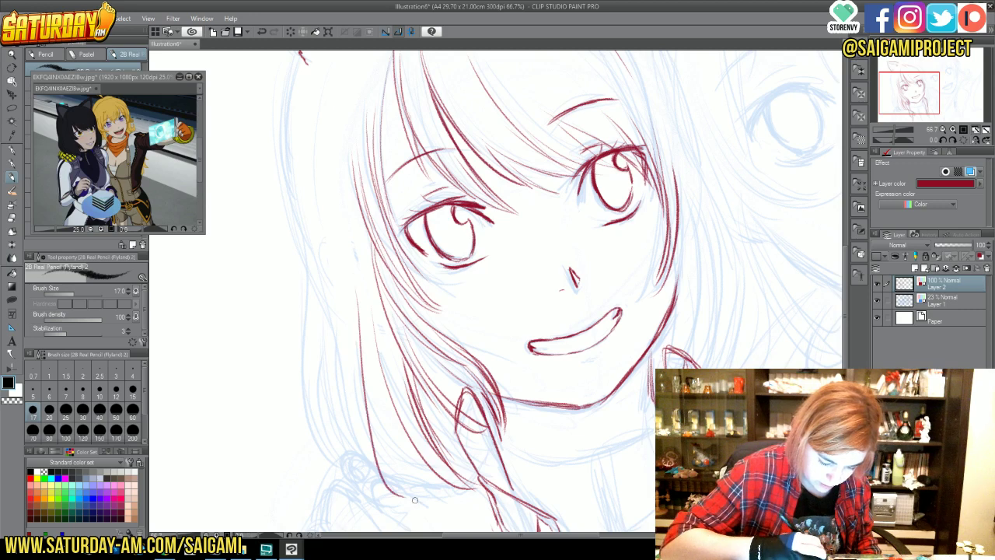
left_click_drag(372, 406, 420, 502)
left_click_drag(381, 371, 403, 479)
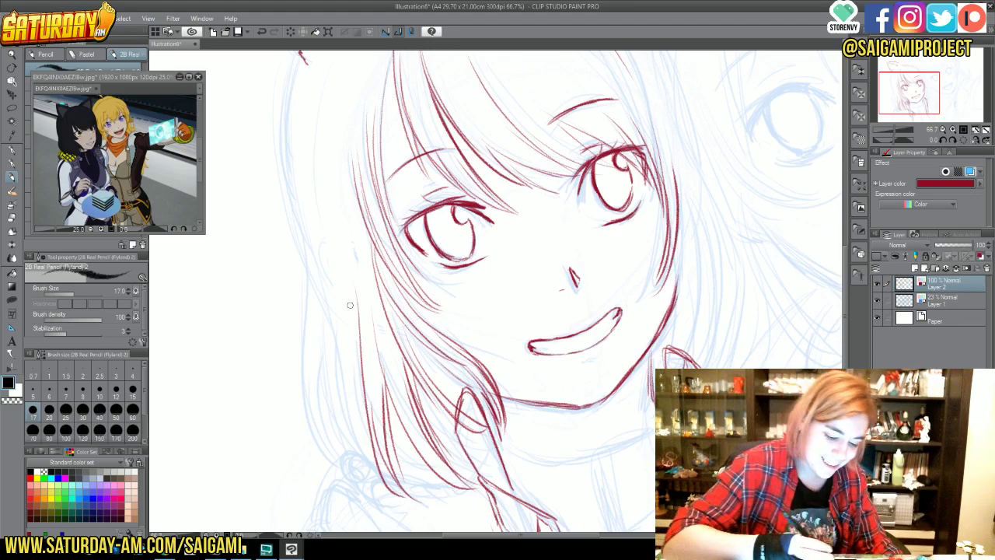
left_click_drag(334, 311, 339, 415)
mouse_move(374, 472)
left_mouse_down()
mouse_move(337, 407)
mouse_move(335, 315)
mouse_move(373, 471)
left_mouse_up()
left_click_drag(325, 350, 342, 439)
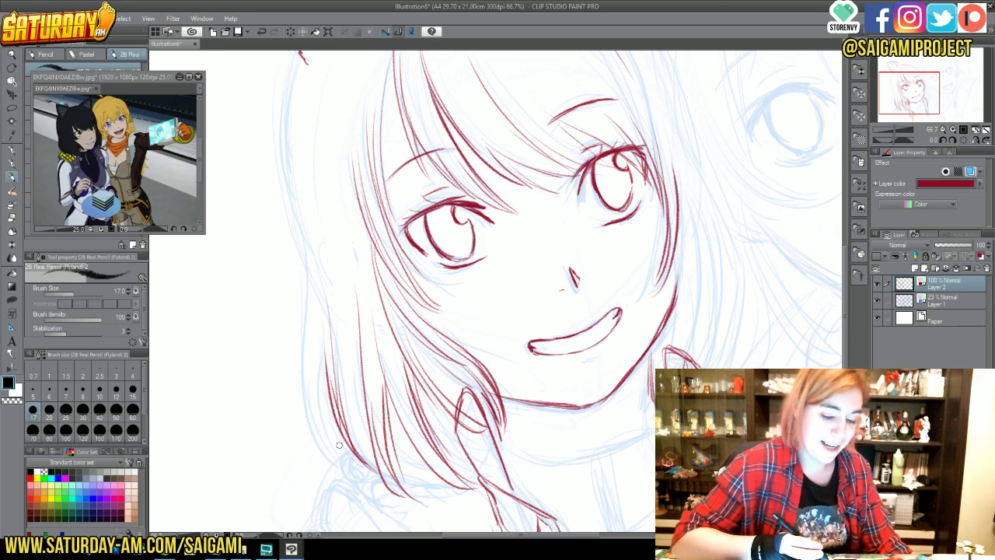
- Draw the outermost left edge of the hair down to the shoulder and fill in strands beside it
mouse_move(306, 221)
left_mouse_down()
mouse_move(312, 450)
mouse_move(325, 469)
left_mouse_up()
left_click_drag(310, 264, 319, 456)
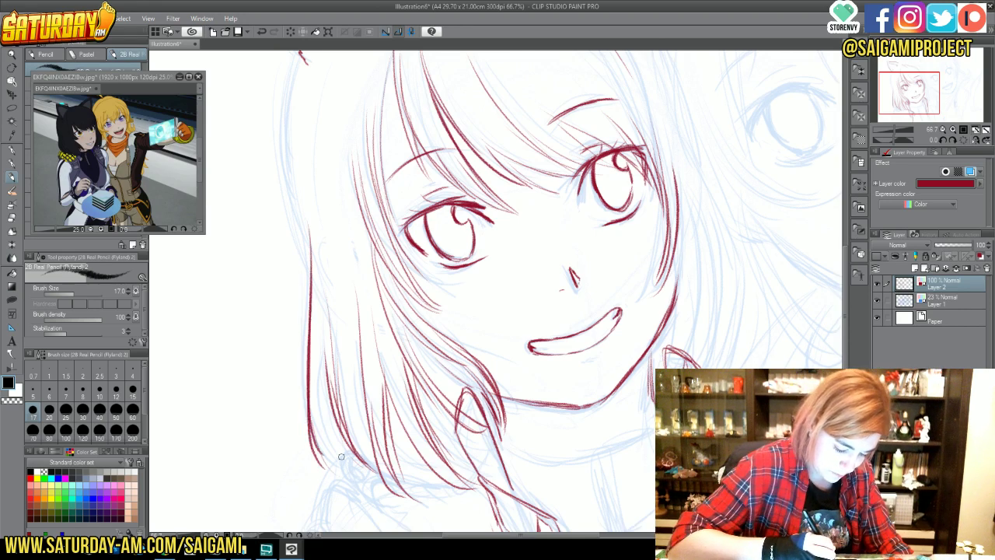
left_click_drag(301, 269, 311, 434)
mouse_move(315, 389)
left_mouse_down()
mouse_move(348, 467)
mouse_move(325, 326)
left_mouse_up()
left_click_drag(326, 426, 322, 300)
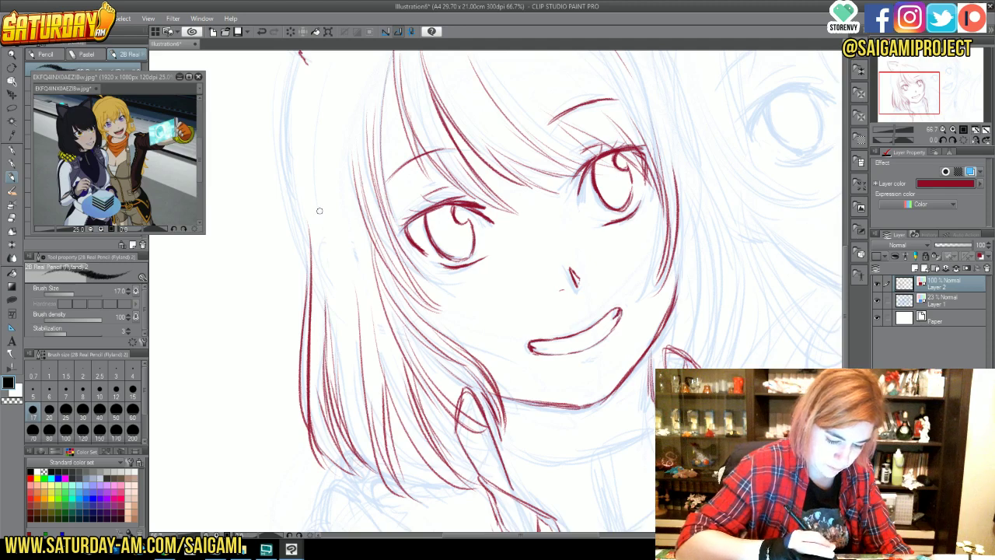
- Outline the left side of the hair from the base of the left cat ear down to the hanging strands
scroll(350, 177, "up", 5)
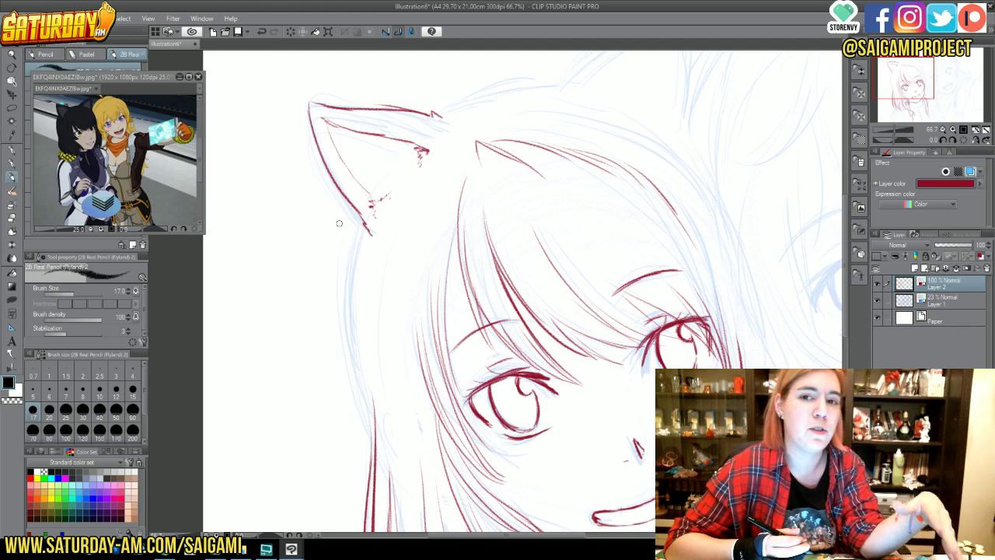
left_click_drag(354, 230, 358, 377)
mouse_move(346, 313)
left_mouse_down()
mouse_move(372, 441)
mouse_move(372, 431)
left_mouse_up()
left_click_drag(357, 208, 341, 342)
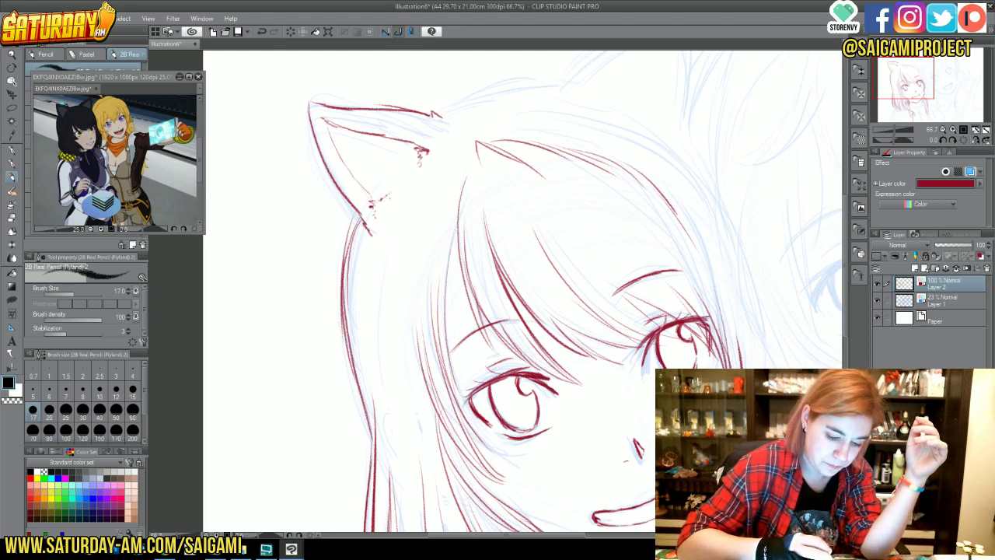
left_click_drag(342, 245, 373, 468)
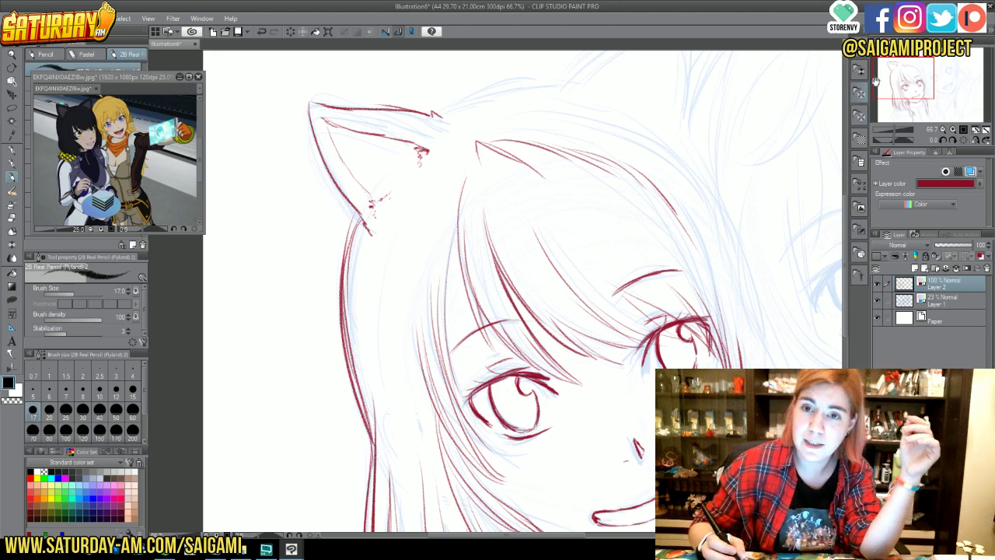
- Draw the top-of-head outline between the cat ears and trim its right end using the transparent colour
left_click_drag(905, 74, 914, 69)
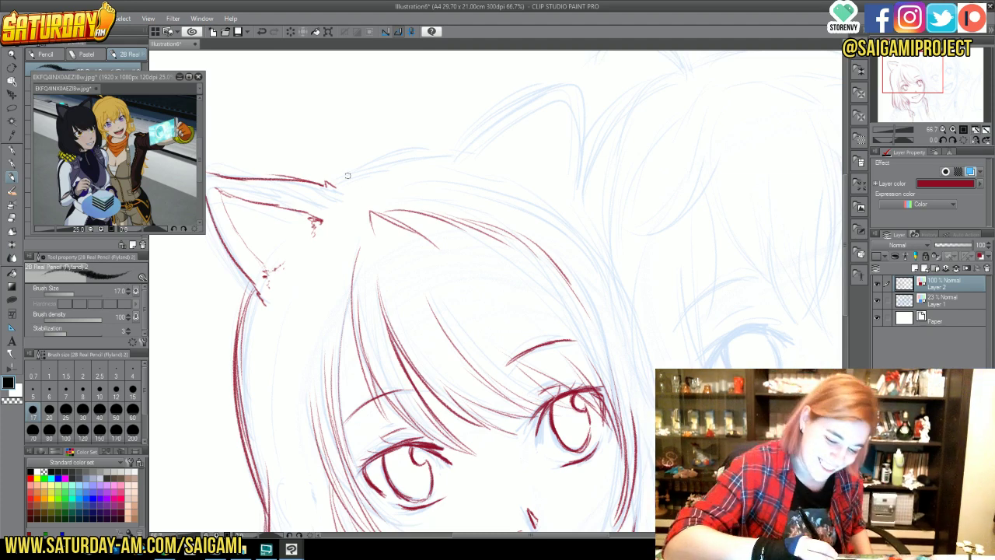
mouse_move(343, 179)
left_mouse_down()
mouse_move(451, 156)
mouse_move(430, 143)
left_mouse_up()
left_click_drag(360, 162, 400, 151)
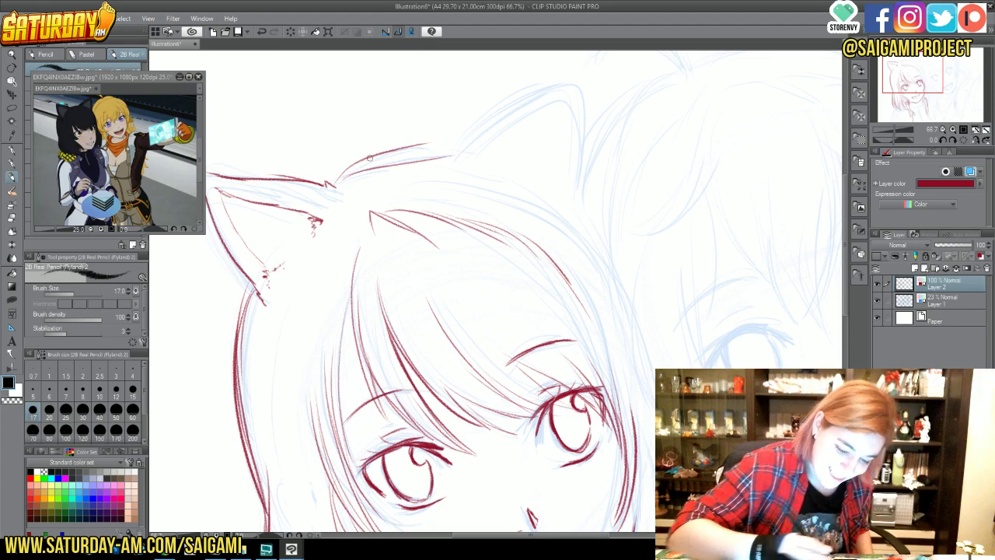
mouse_move(331, 185)
left_mouse_down()
mouse_move(419, 144)
mouse_move(440, 144)
mouse_move(345, 180)
mouse_move(453, 152)
left_mouse_up()
key("c")
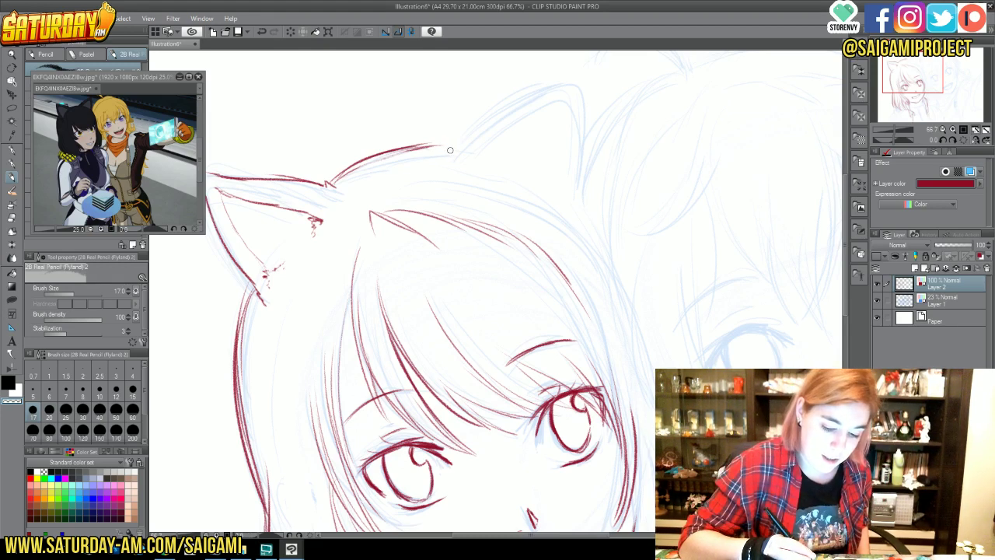
key("c")
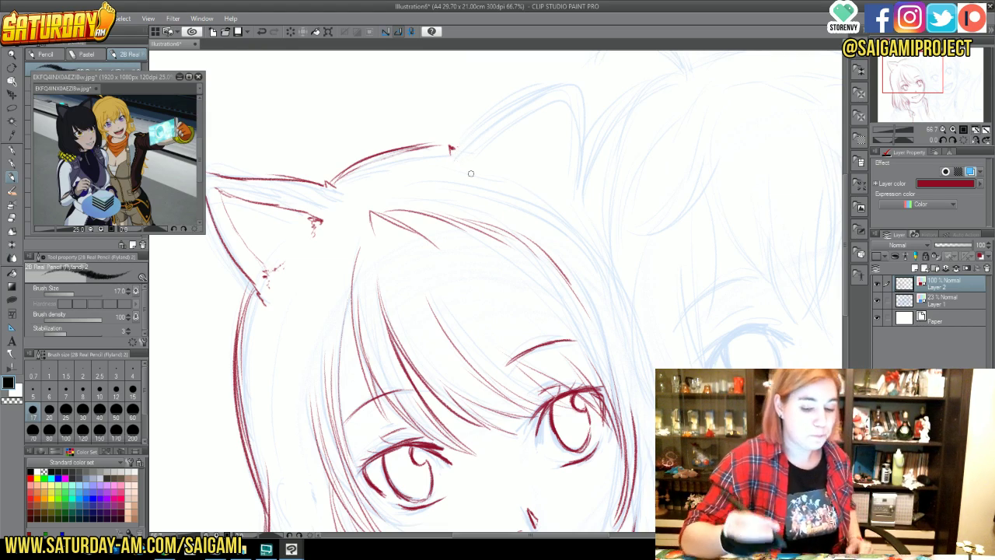
- Draw the right cat ear's outline and inner edge, with small fur tufts at its base
mouse_move(453, 150)
left_mouse_down()
mouse_move(559, 68)
mouse_move(582, 144)
mouse_move(580, 199)
left_mouse_up()
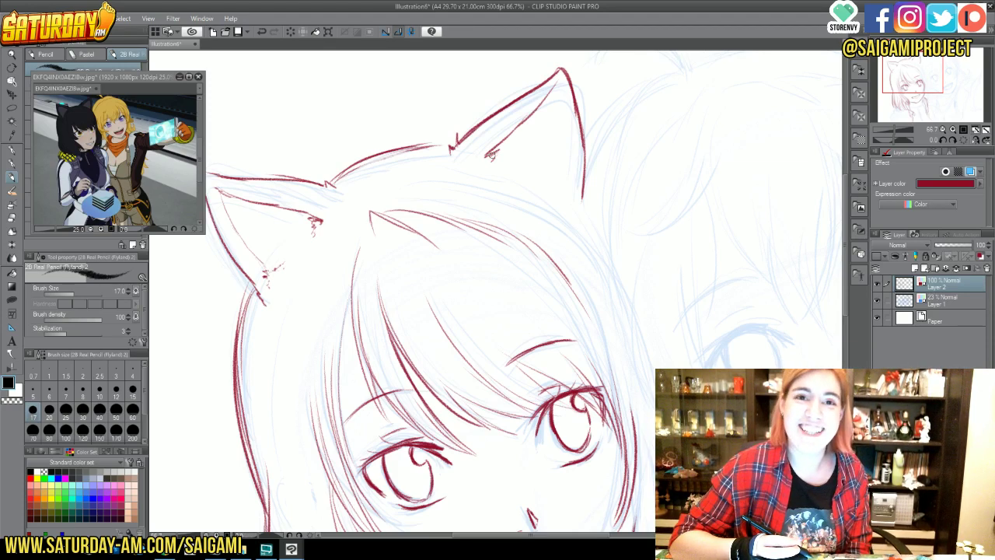
left_click_drag(501, 155, 515, 167)
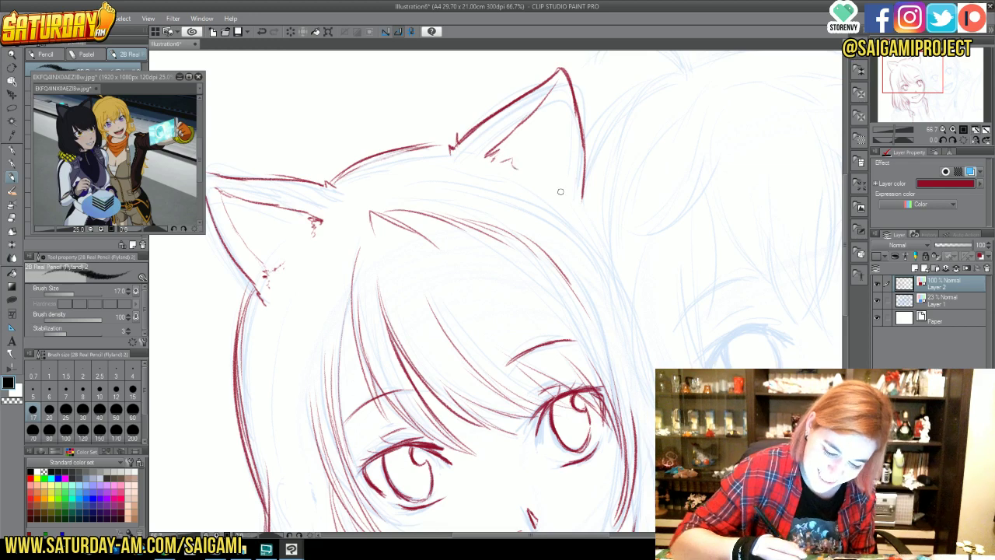
- Draw the hair from below the right cat ear down the right side of the face to the collar
mouse_move(442, 160)
left_mouse_down()
mouse_move(555, 203)
mouse_move(611, 255)
left_mouse_up()
left_click_drag(912, 76, 923, 94)
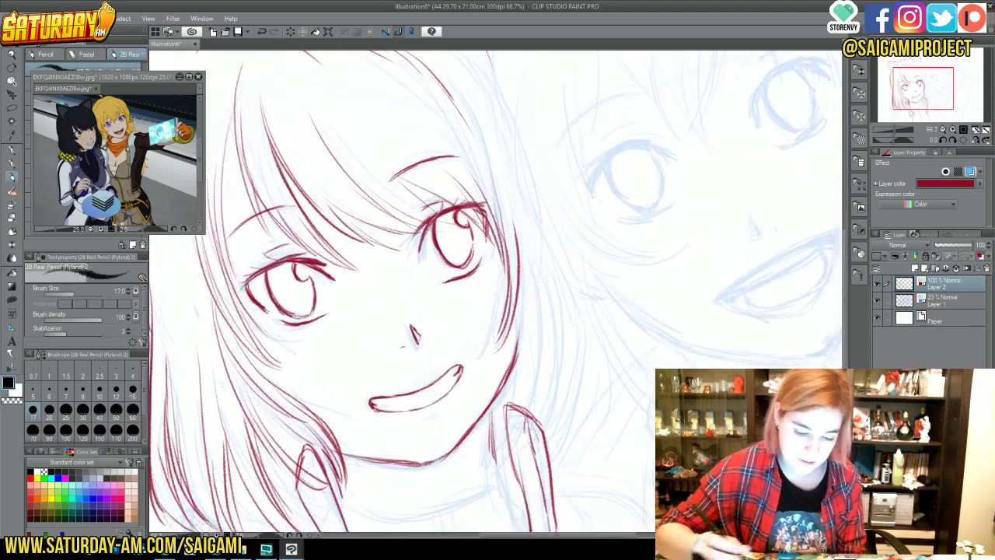
mouse_move(493, 78)
left_mouse_down()
mouse_move(522, 172)
mouse_move(537, 361)
left_mouse_up()
left_click_drag(526, 291, 536, 400)
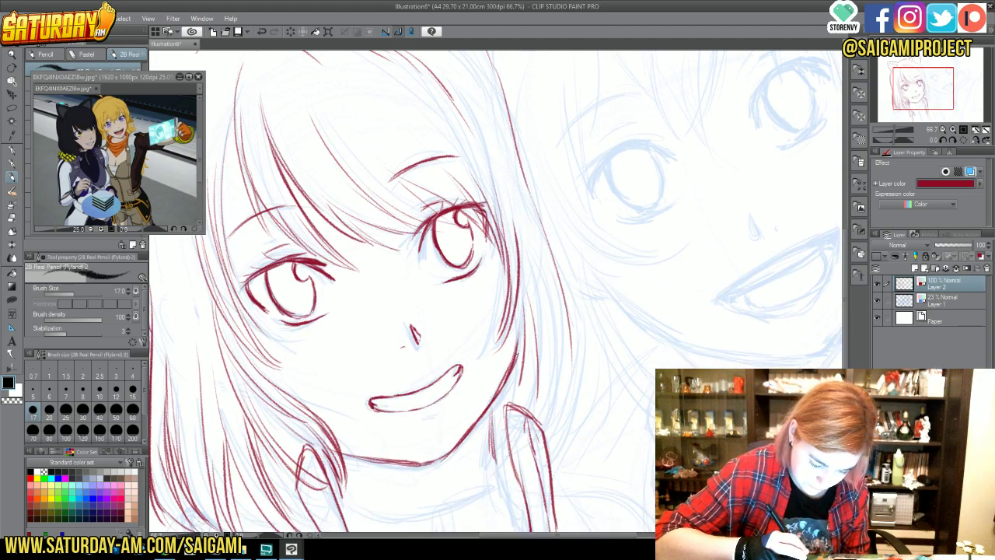
left_click_drag(521, 339, 510, 413)
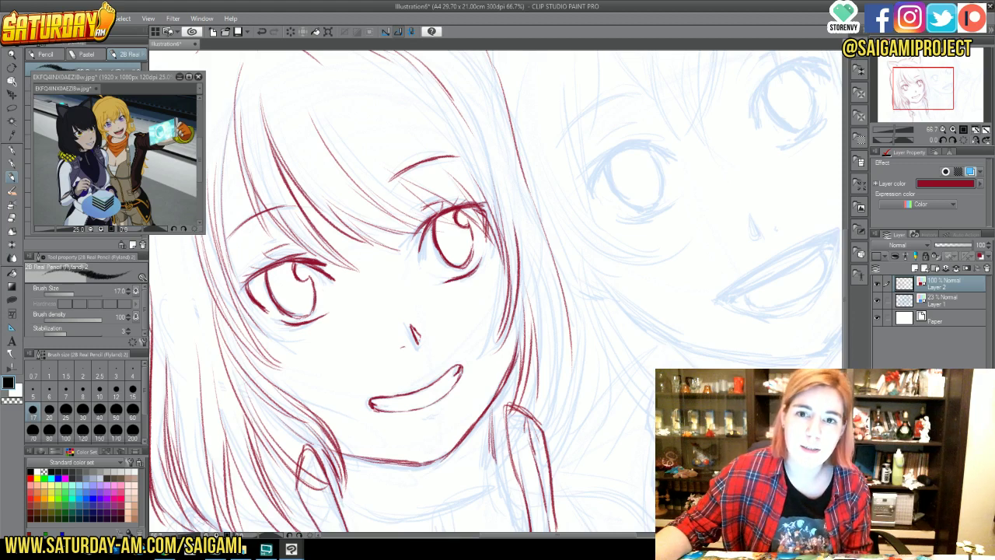
- Draw the outer hair strands on the right side of the face, curving down to tapered tips at the collar
left_click_drag(538, 346, 538, 414)
mouse_move(518, 157)
left_mouse_down()
mouse_move(561, 253)
mouse_move(556, 285)
mouse_move(607, 356)
mouse_move(568, 313)
mouse_move(607, 416)
left_mouse_up()
left_click_drag(573, 293, 591, 418)
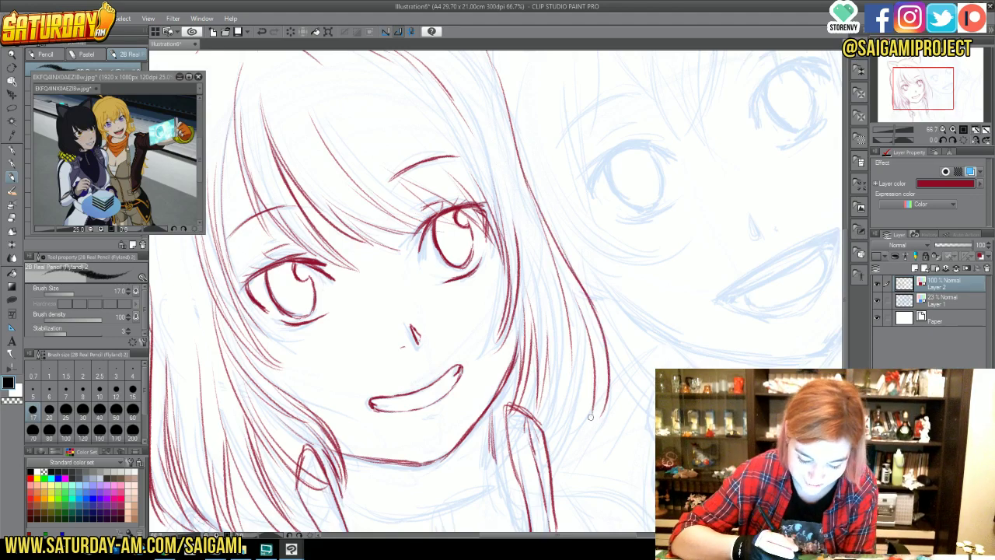
left_click_drag(579, 317, 555, 437)
mouse_move(544, 344)
left_mouse_down()
mouse_move(544, 453)
mouse_move(557, 454)
left_mouse_up()
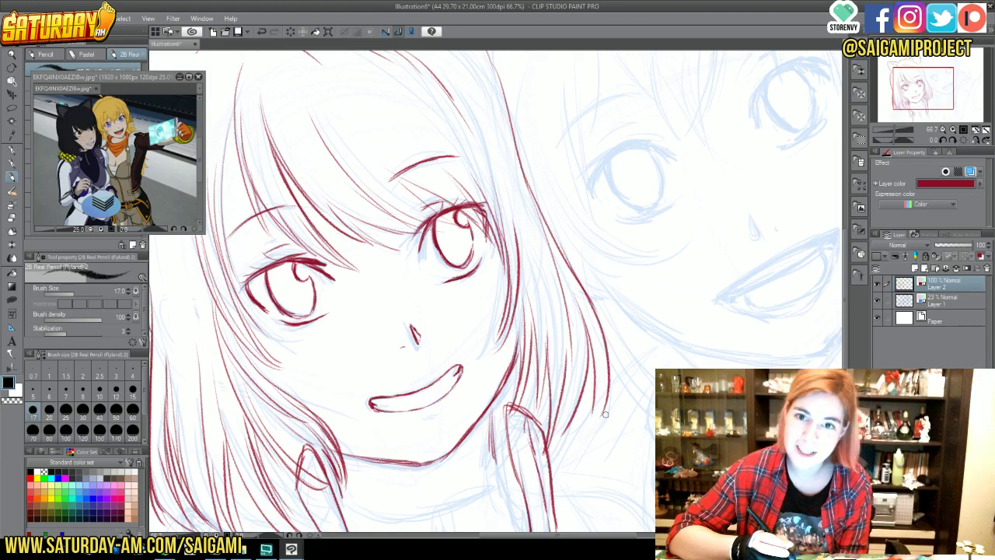
left_click_drag(563, 393, 541, 467)
- Draw the inner hair line from the base of the left cat ear down the left side of the head
left_click_drag(234, 156, 420, 280)
mouse_move(419, 153)
left_mouse_down()
mouse_move(343, 292)
mouse_move(336, 348)
left_mouse_up()
mouse_move(377, 191)
left_mouse_down()
mouse_move(336, 291)
mouse_move(331, 363)
mouse_move(336, 274)
mouse_move(334, 322)
left_mouse_up()
left_click_drag(434, 149, 413, 132)
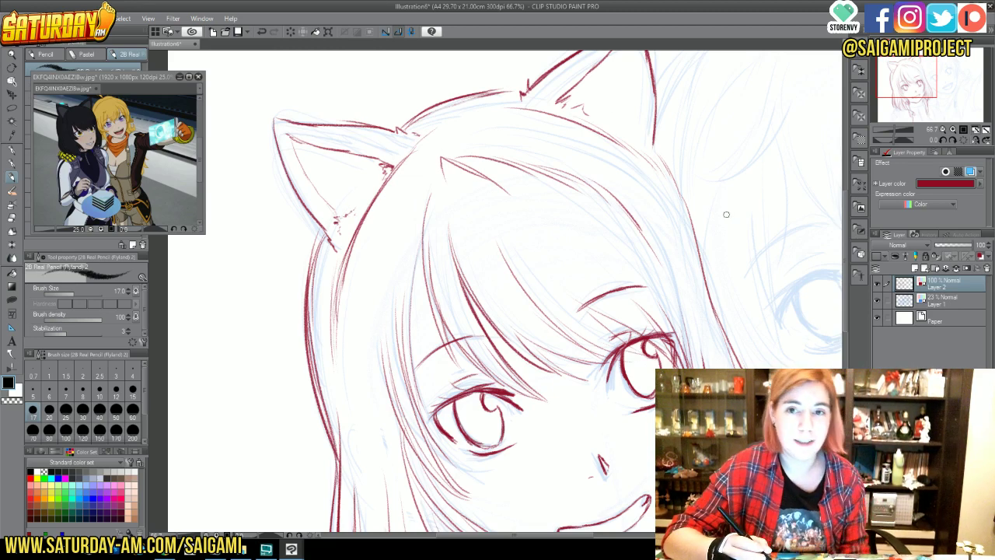
- Outline the hair below the right cat ear with several overlapping strands running down the side of the head
left_click_drag(653, 145, 704, 249)
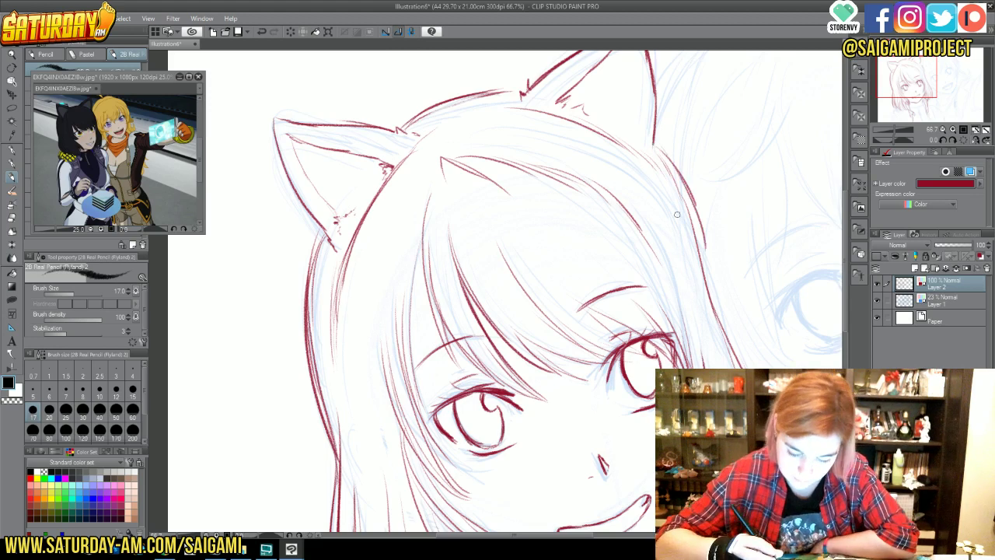
left_click_drag(681, 180, 724, 345)
mouse_move(665, 204)
left_mouse_down()
mouse_move(702, 347)
mouse_move(737, 347)
left_mouse_up()
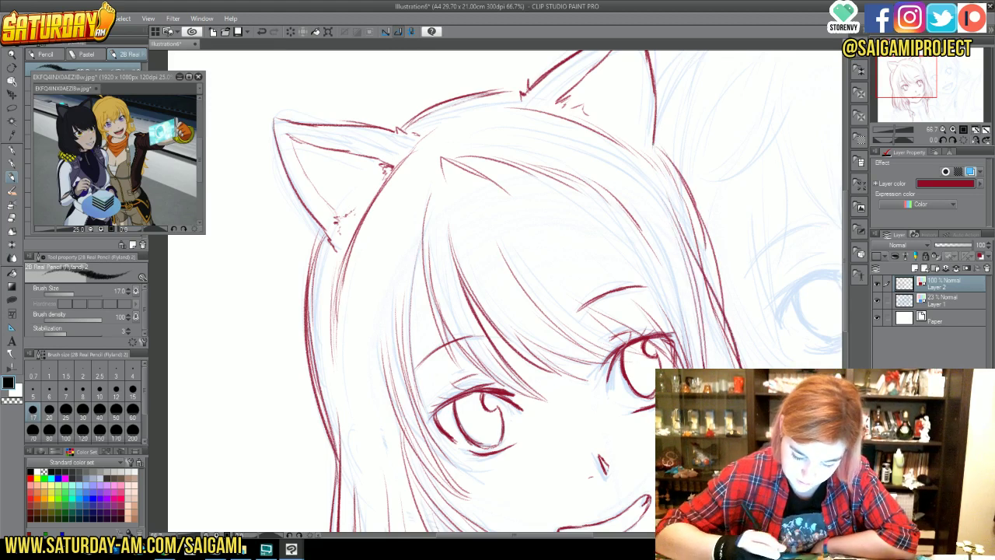
left_click_drag(705, 315, 717, 347)
left_click_drag(699, 225, 719, 346)
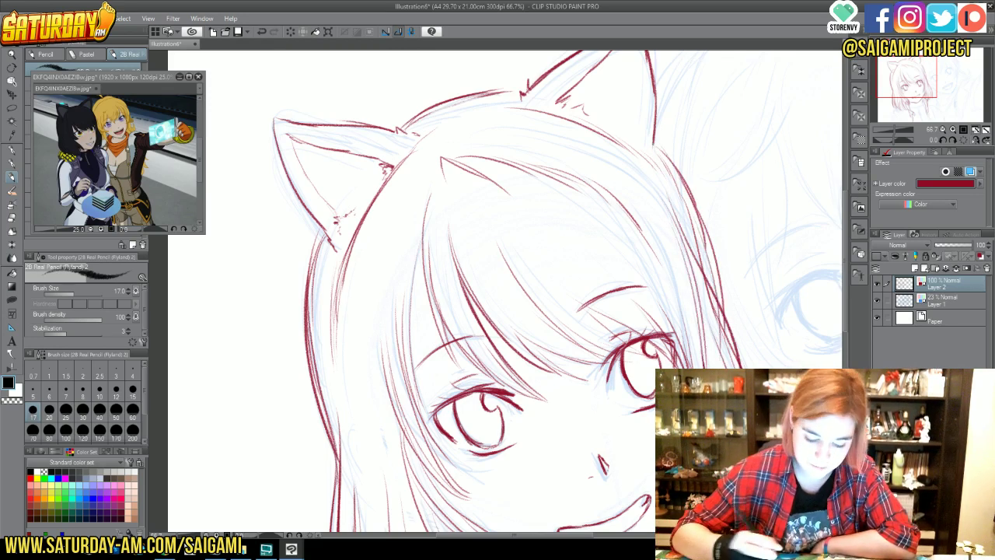
- Thicken the hair beside the right eye with overlapping strands and darker accents where the locks cross
mouse_move(916, 88)
left_mouse_down()
mouse_move(918, 111)
mouse_move(912, 81)
mouse_move(929, 77)
left_mouse_up()
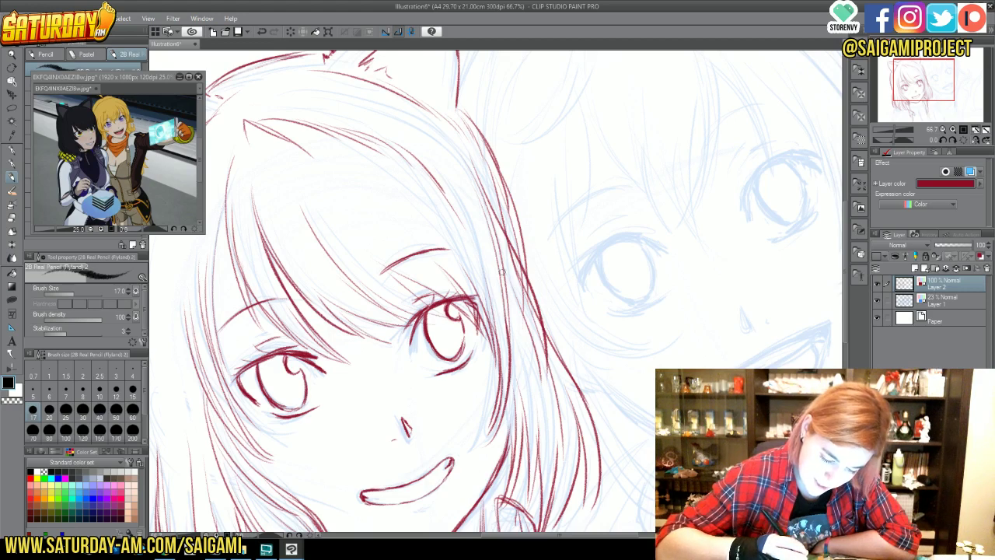
mouse_move(503, 273)
left_mouse_down()
mouse_move(541, 355)
mouse_move(541, 411)
left_mouse_up()
left_click_drag(521, 325, 550, 407)
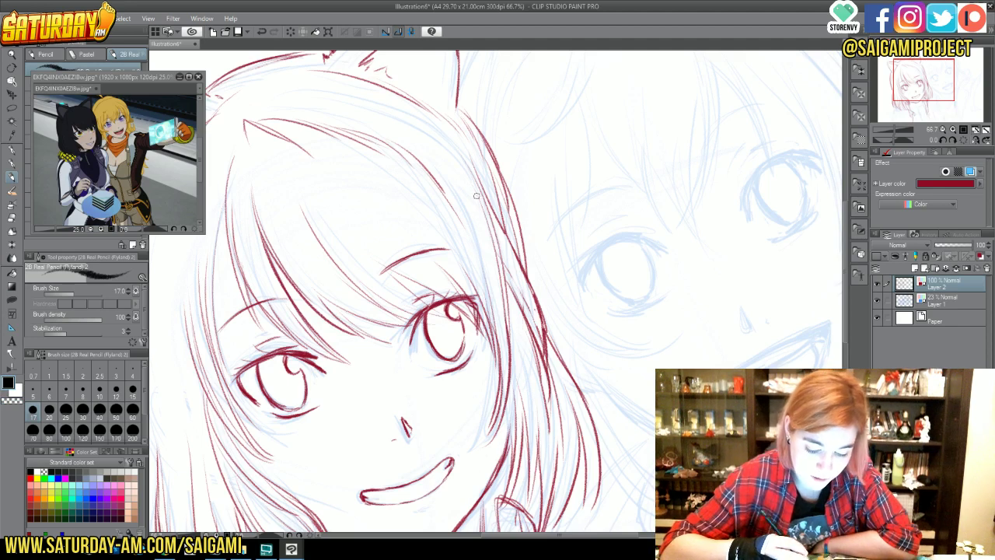
left_click_drag(463, 176, 545, 335)
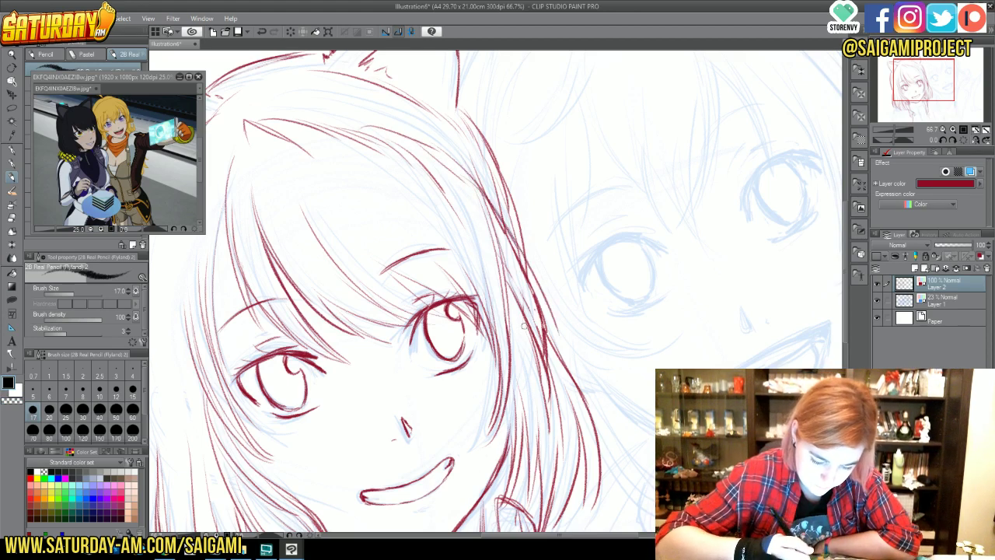
left_click_drag(506, 237, 546, 388)
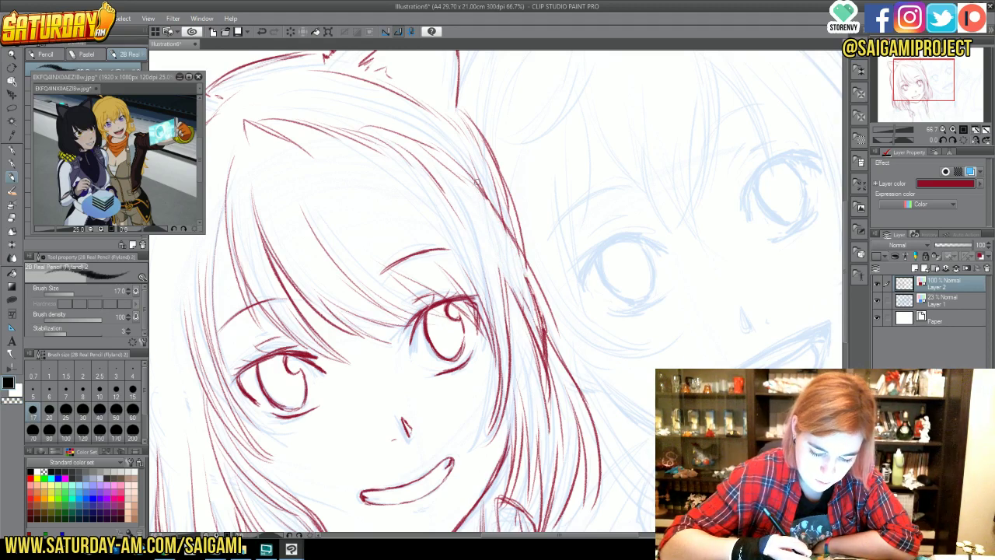
mouse_move(505, 227)
left_mouse_down()
mouse_move(552, 331)
mouse_move(532, 290)
mouse_move(540, 332)
left_mouse_up()
mouse_move(493, 251)
left_mouse_down()
mouse_move(528, 325)
mouse_move(517, 316)
left_mouse_up()
left_click_drag(487, 219, 506, 305)
- Draw the curved neckline under the chin, the right collar's inner edge and a short seam across the chest
mouse_move(901, 91)
left_mouse_down()
mouse_move(884, 96)
mouse_move(917, 84)
mouse_move(908, 76)
mouse_move(930, 101)
left_mouse_up()
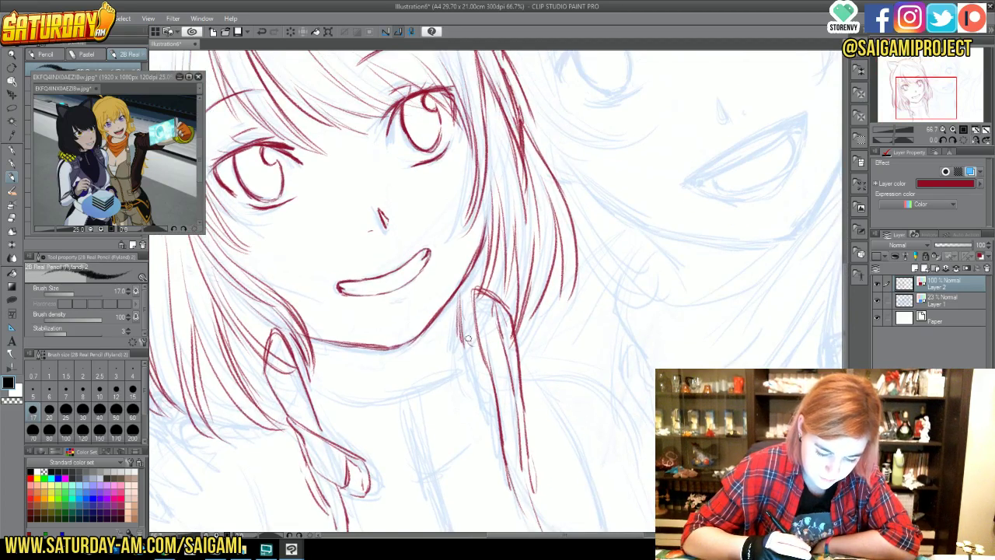
left_click_drag(463, 327, 461, 359)
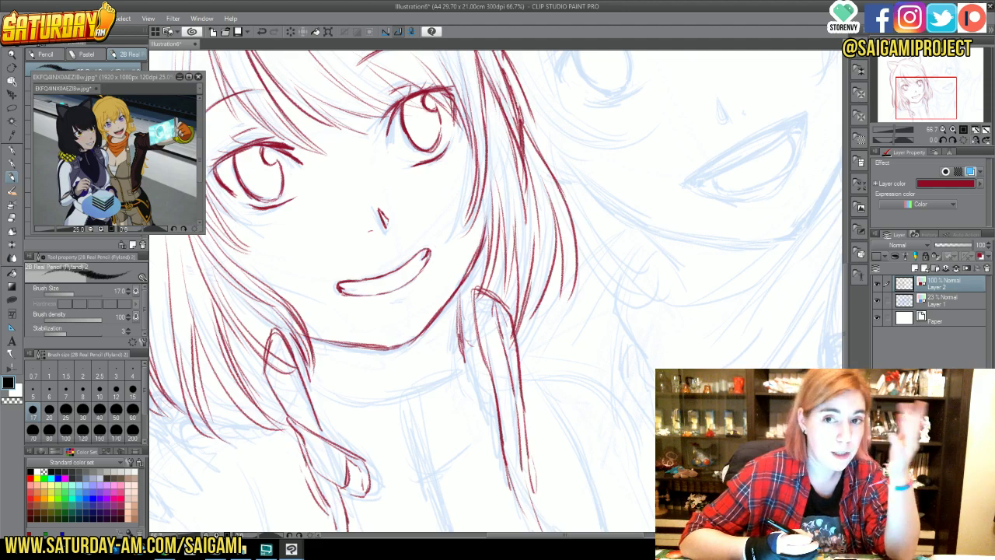
left_click_drag(907, 92, 906, 100)
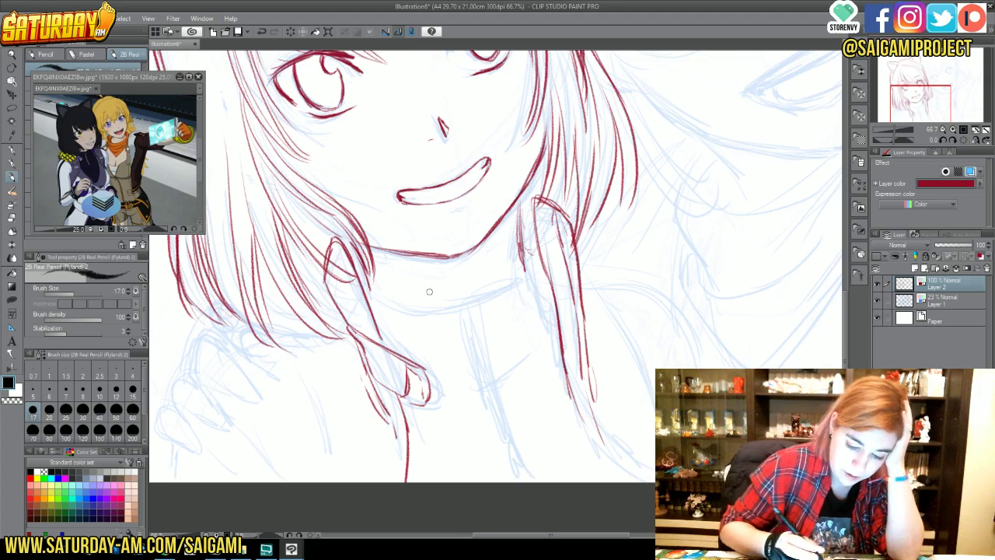
left_click_drag(370, 295, 475, 294)
mouse_move(398, 303)
left_mouse_down()
mouse_move(490, 287)
mouse_move(519, 274)
left_mouse_up()
mouse_move(523, 238)
left_mouse_down()
mouse_move(520, 272)
mouse_move(548, 336)
mouse_move(536, 365)
left_mouse_up()
left_click_drag(457, 401, 510, 385)
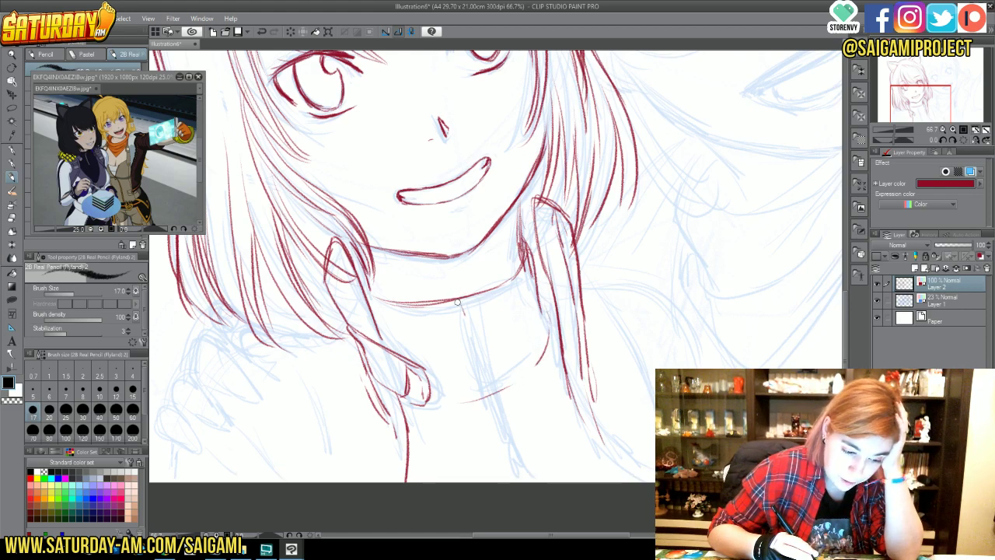
- Draw the zipper down the front of the top, with its pull tab below the neckline and a narrow strip underneath
left_click_drag(465, 300, 475, 337)
left_click_drag(462, 300, 479, 373)
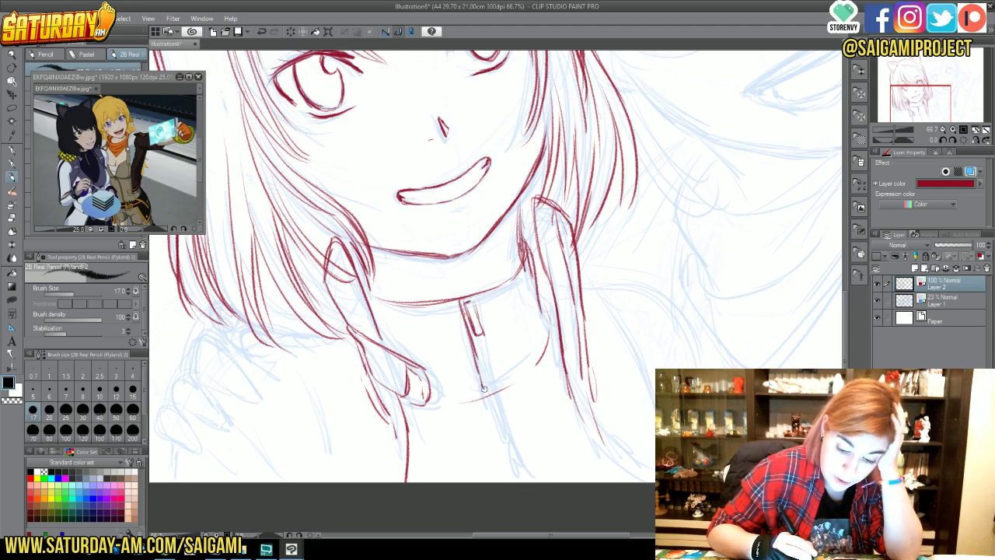
left_click_drag(477, 337, 506, 389)
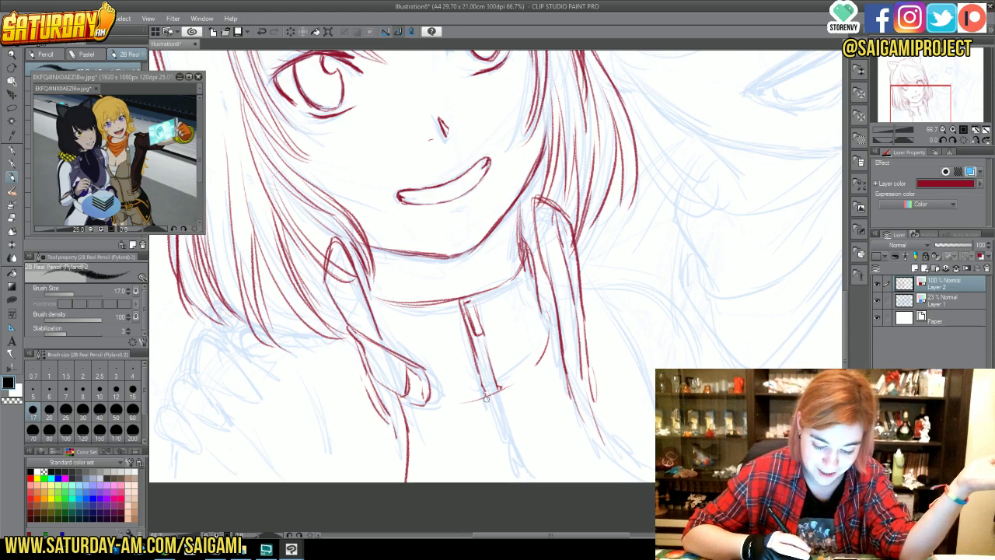
left_click_drag(489, 389, 523, 458)
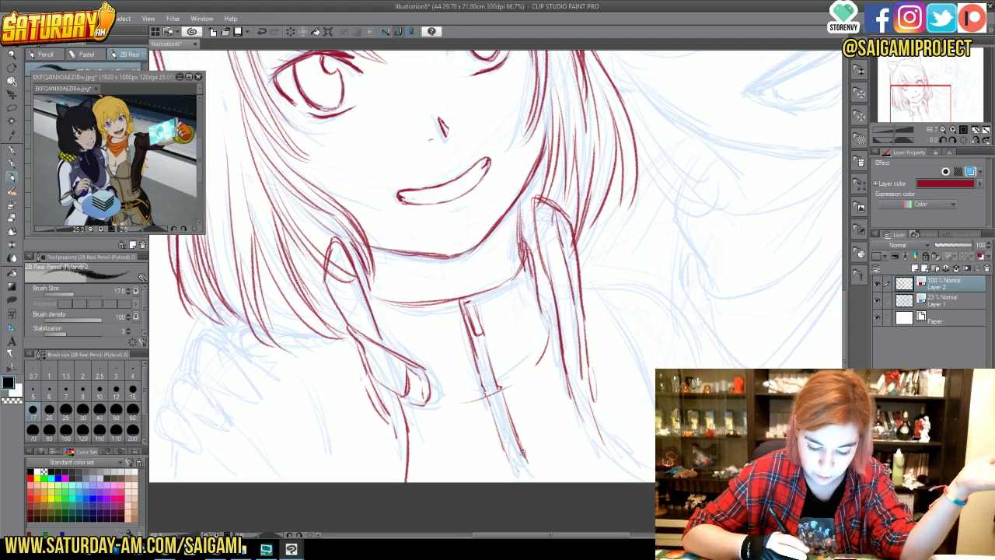
left_click_drag(507, 432, 527, 468)
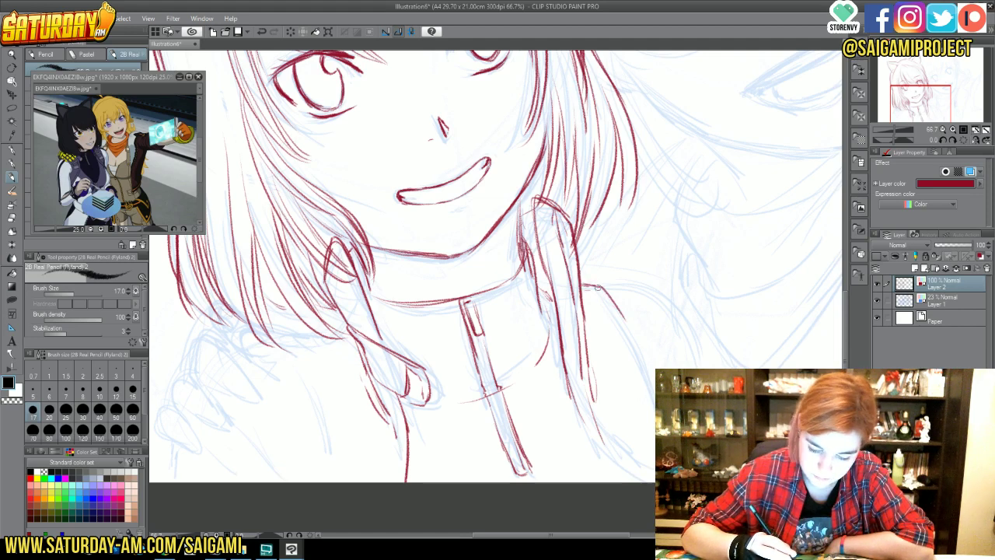
- Draw the strap edge on the right shoulder and the rectangular buckle piece with its small inner tab
left_click_drag(583, 284, 652, 367)
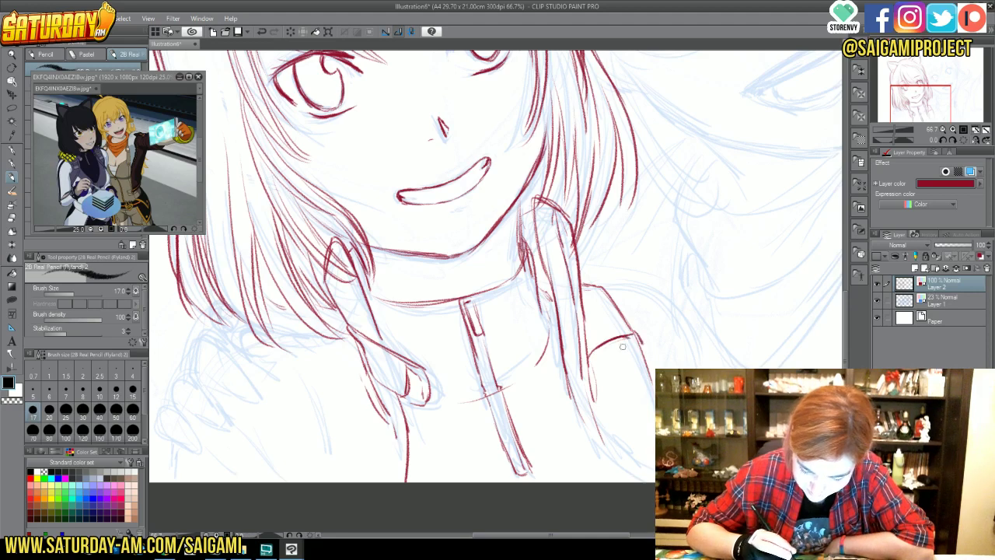
left_click_drag(589, 359, 634, 342)
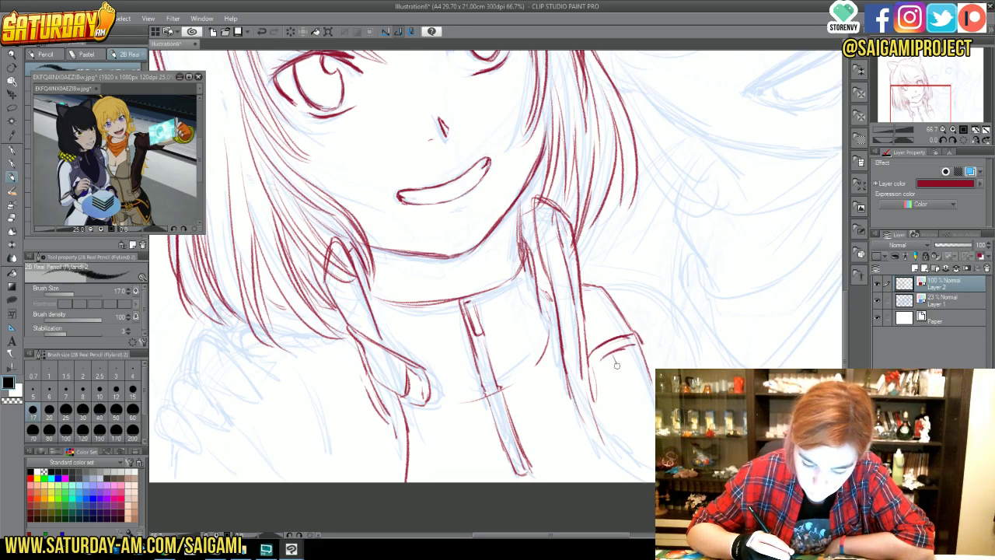
left_click_drag(613, 348, 619, 362)
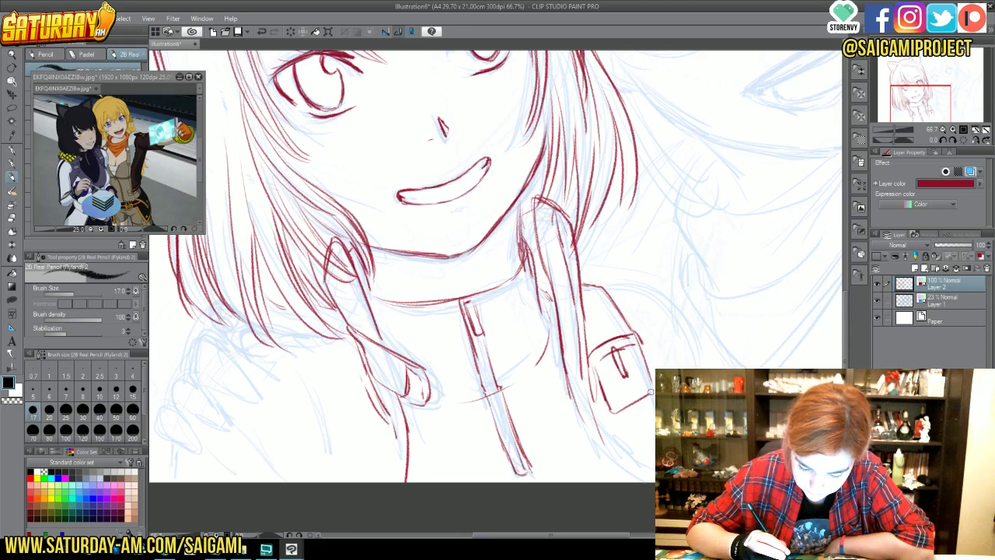
mouse_move(596, 366)
left_mouse_down()
mouse_move(644, 354)
mouse_move(653, 392)
left_mouse_up()
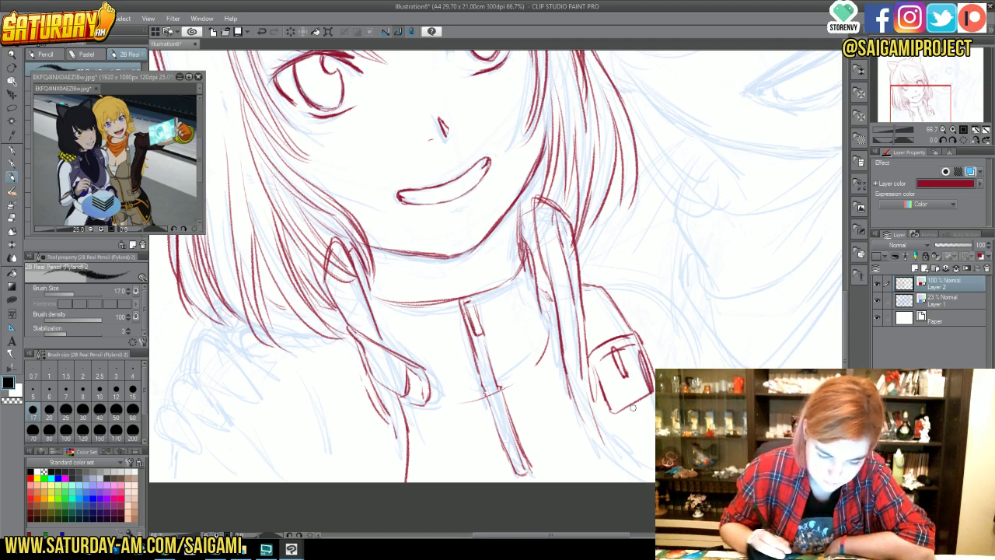
- Draw the section below the shoulder buckle with a straight upper edge and a doubled curved lower edge
left_click_drag(606, 425, 653, 406)
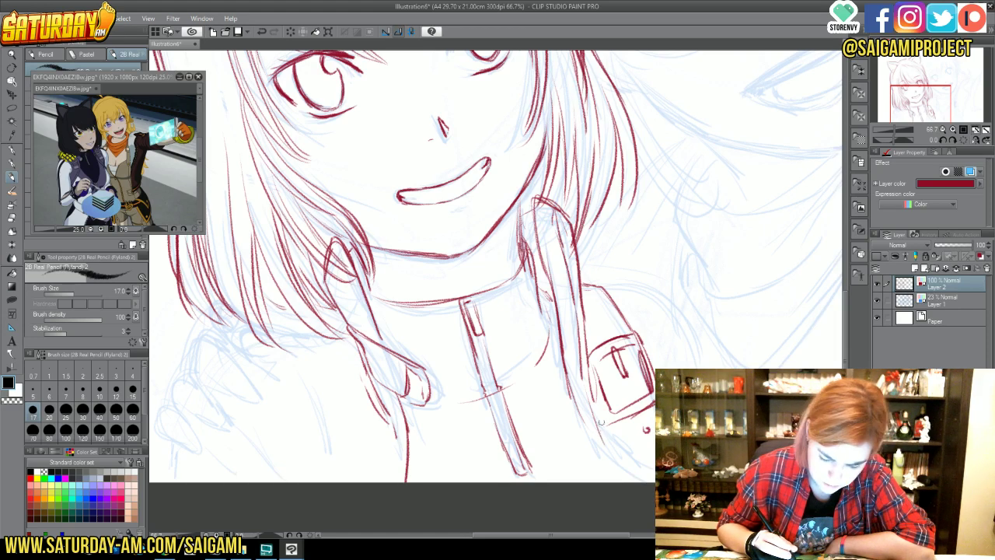
mouse_move(603, 412)
left_mouse_down()
mouse_move(608, 460)
mouse_move(647, 482)
left_mouse_up()
left_click_drag(605, 429, 647, 478)
left_click_drag(609, 415, 649, 481)
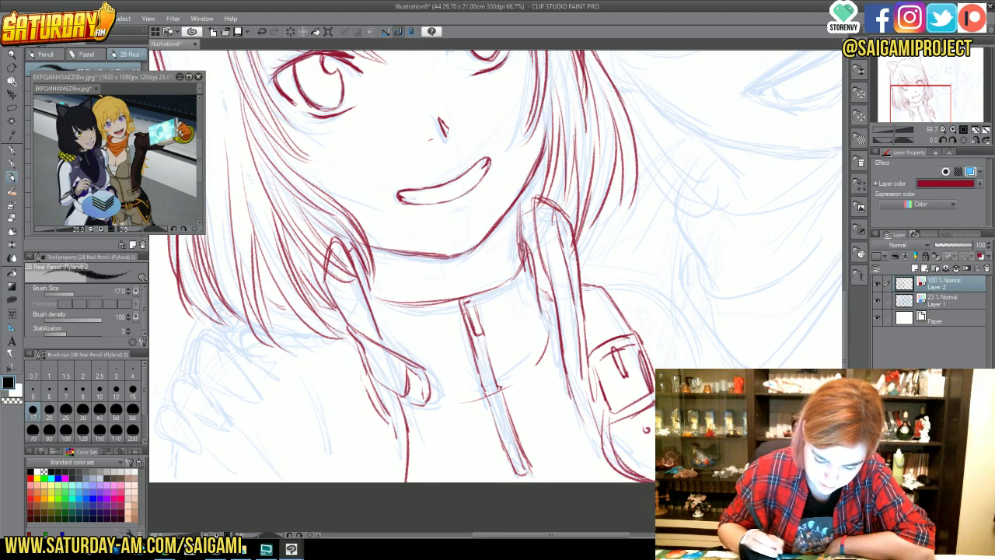
mouse_move(612, 438)
left_mouse_down()
mouse_move(647, 479)
mouse_move(628, 475)
mouse_move(647, 479)
left_mouse_up()
key("c")
key("c")
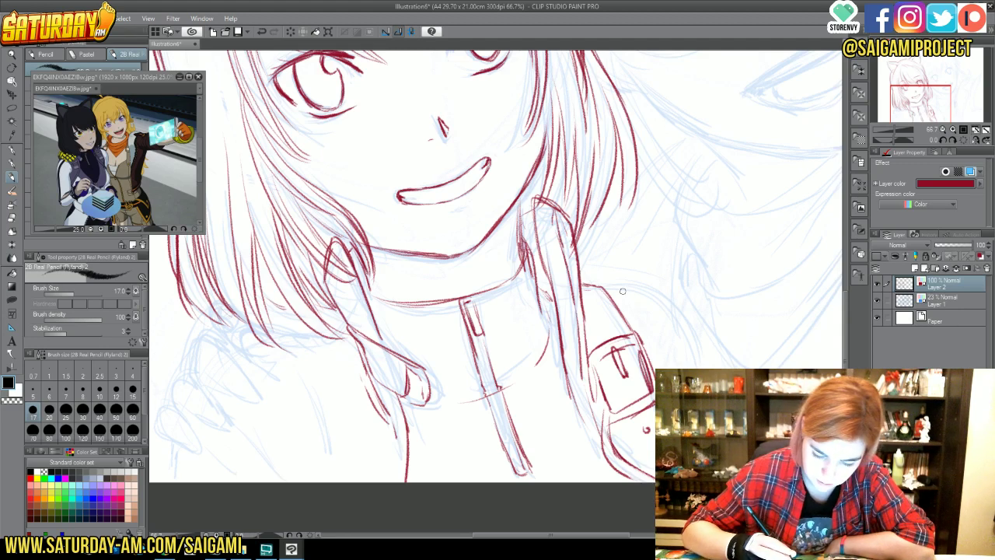
- Draw the rounded right shoulder outline and extend the neckline to the left collar
mouse_move(610, 286)
left_mouse_down()
mouse_move(681, 299)
mouse_move(708, 370)
left_mouse_up()
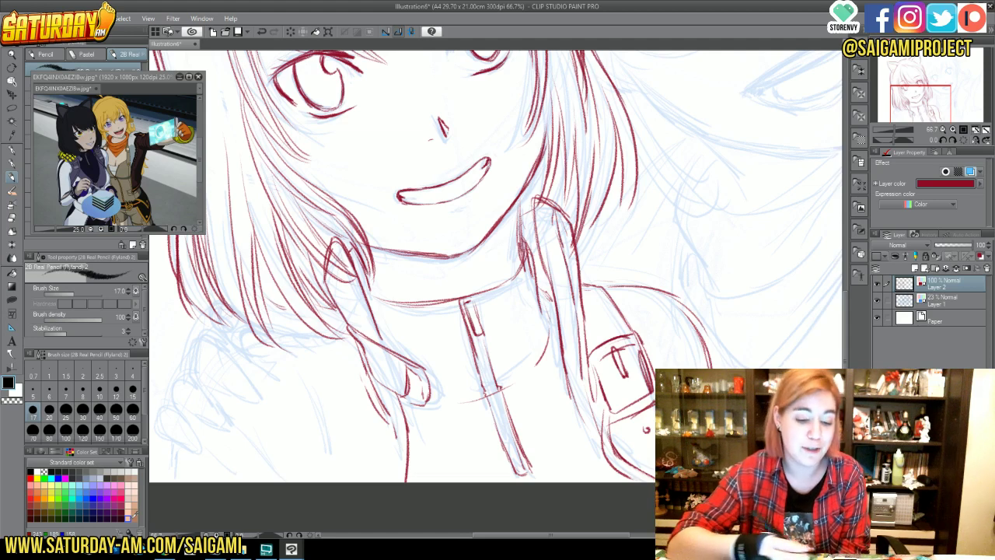
left_click_drag(362, 282, 378, 295)
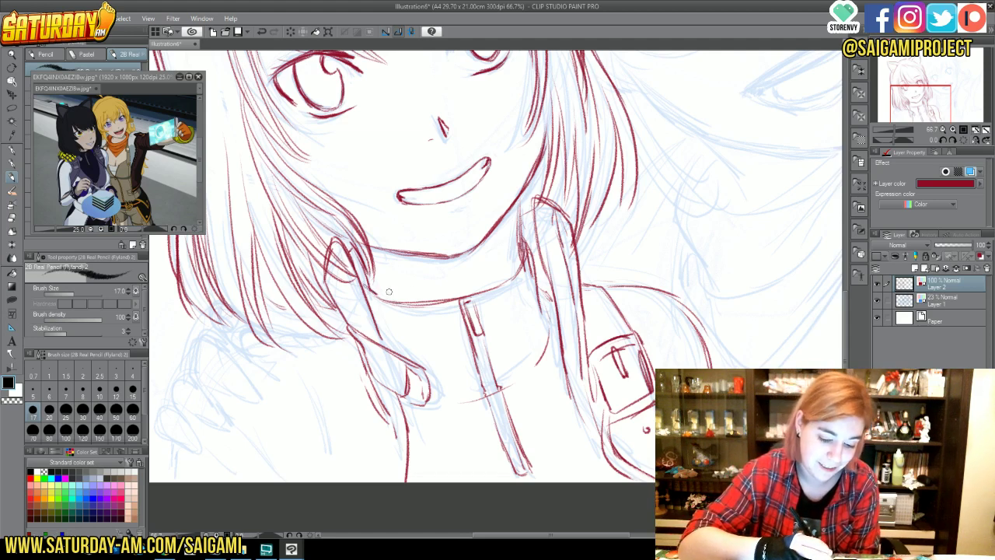
left_click_drag(373, 293, 465, 297)
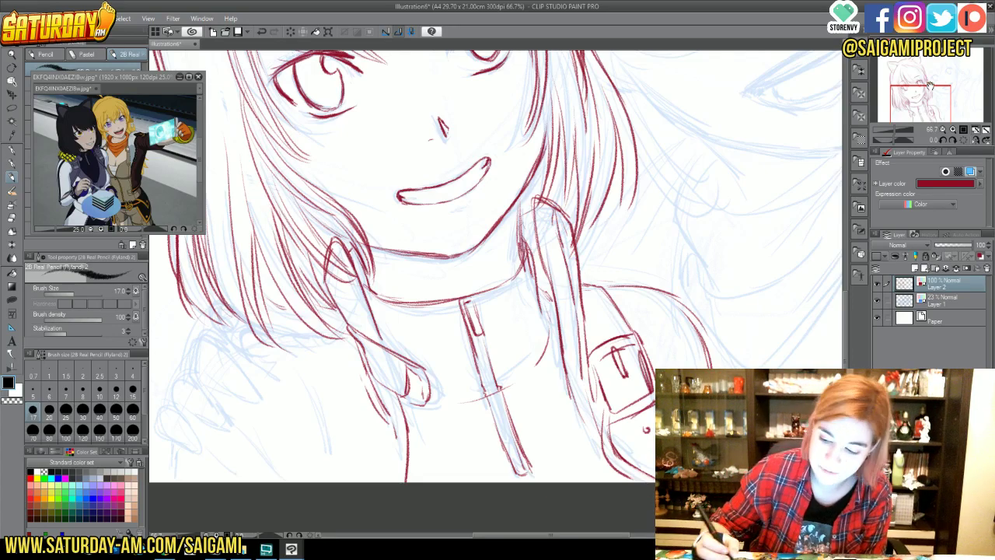
- Draw the lower two fingers of the hand on the left shoulder and the arm line beneath them
left_click_drag(930, 86, 910, 104)
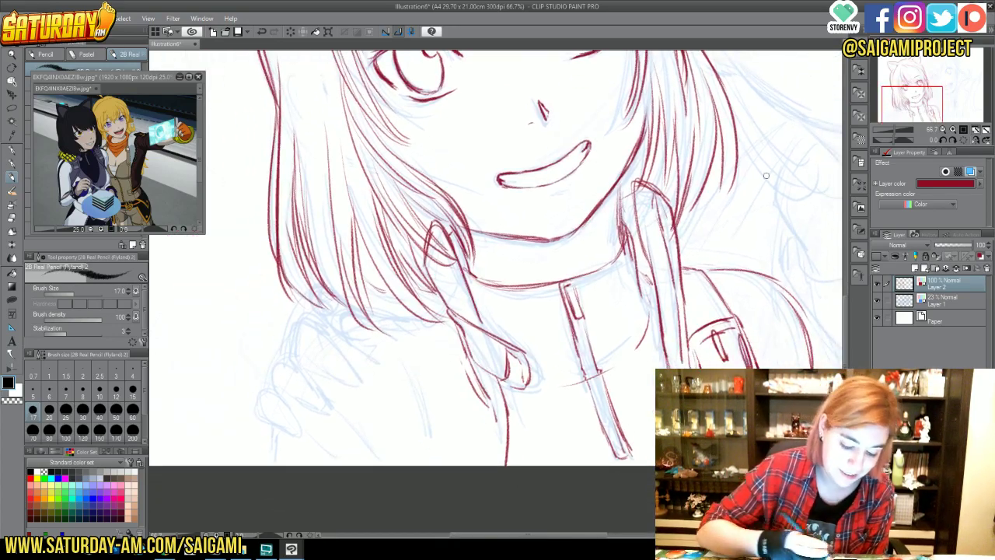
mouse_move(275, 426)
left_mouse_down()
mouse_move(278, 465)
mouse_move(296, 500)
left_mouse_up()
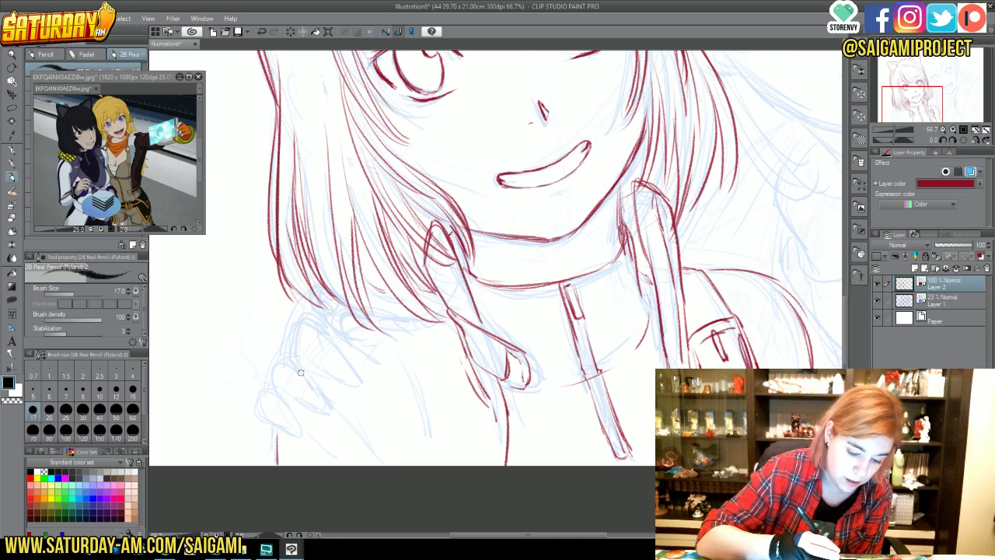
mouse_move(265, 394)
left_mouse_down()
mouse_move(274, 443)
mouse_move(295, 405)
mouse_move(274, 425)
mouse_move(283, 414)
left_mouse_up()
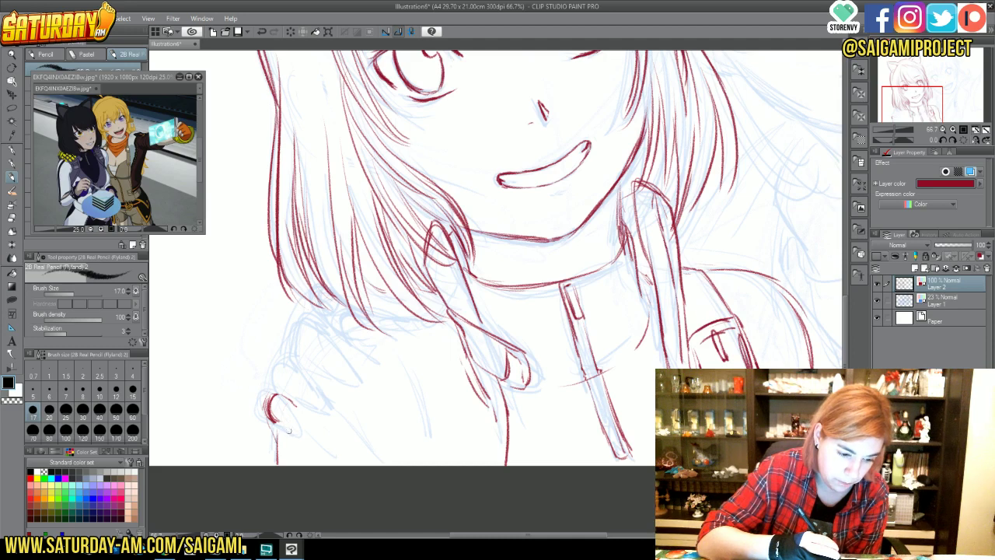
left_click_drag(288, 430, 313, 442)
mouse_move(297, 407)
left_mouse_down()
mouse_move(314, 428)
mouse_move(303, 441)
mouse_move(283, 430)
mouse_move(303, 406)
left_mouse_up()
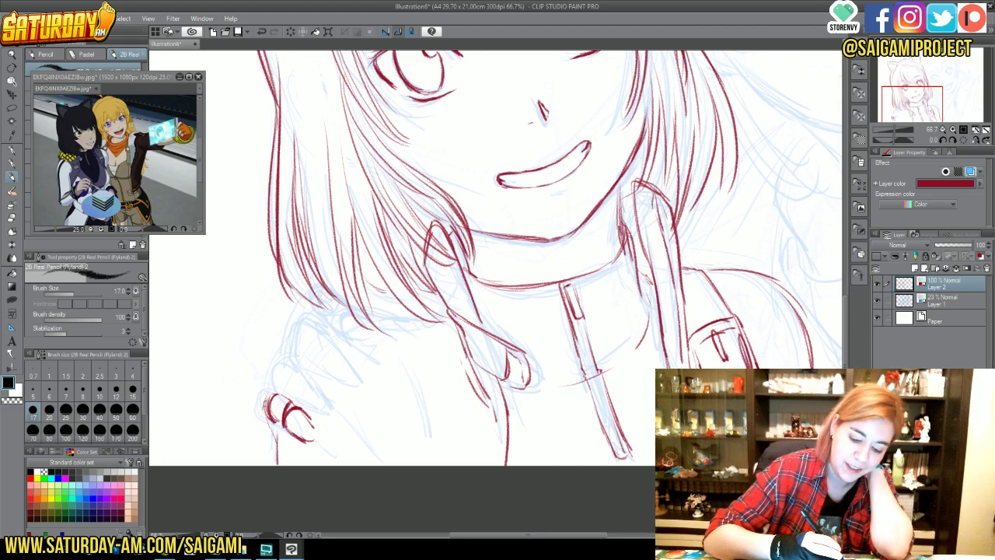
mouse_move(266, 406)
left_mouse_down()
mouse_move(274, 440)
mouse_move(277, 419)
left_mouse_up()
left_click_drag(281, 426, 273, 465)
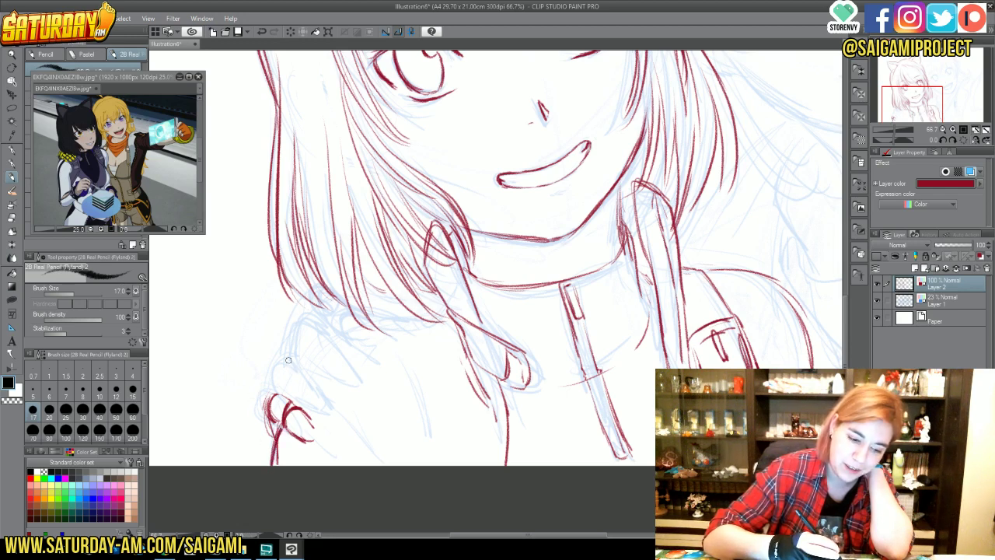
- Draw the upper two fingers of the hand on the left shoulder, with rounded knuckles and pointed tips
mouse_move(278, 386)
left_mouse_down()
mouse_move(294, 362)
mouse_move(278, 395)
mouse_move(313, 382)
mouse_move(340, 416)
mouse_move(339, 408)
left_mouse_up()
mouse_move(308, 402)
left_mouse_down()
mouse_move(310, 380)
mouse_move(300, 399)
mouse_move(318, 374)
mouse_move(308, 324)
left_mouse_up()
mouse_move(291, 357)
left_mouse_down()
mouse_move(298, 327)
mouse_move(325, 333)
left_mouse_up()
mouse_move(310, 378)
left_mouse_down()
mouse_move(326, 367)
mouse_move(359, 382)
left_mouse_up()
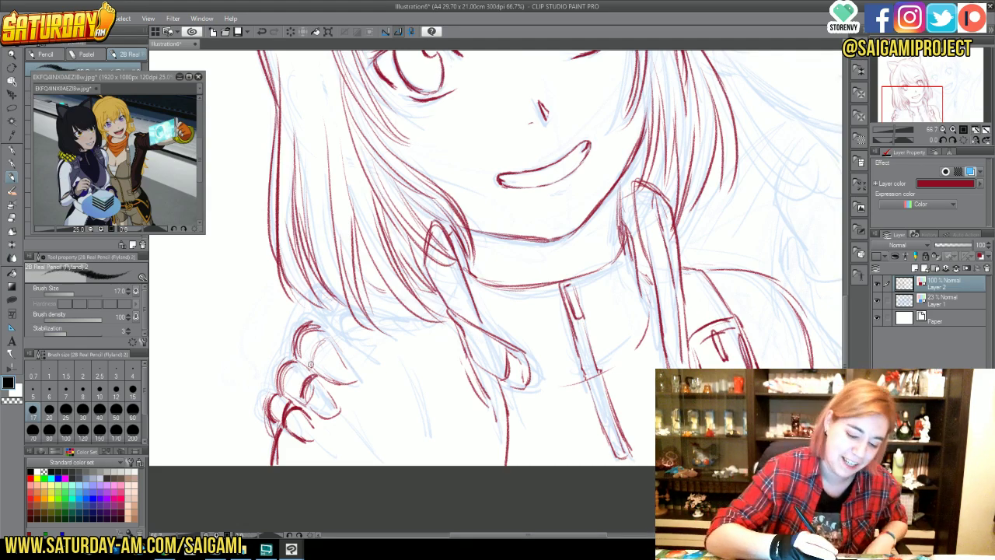
left_click_drag(312, 363, 325, 342)
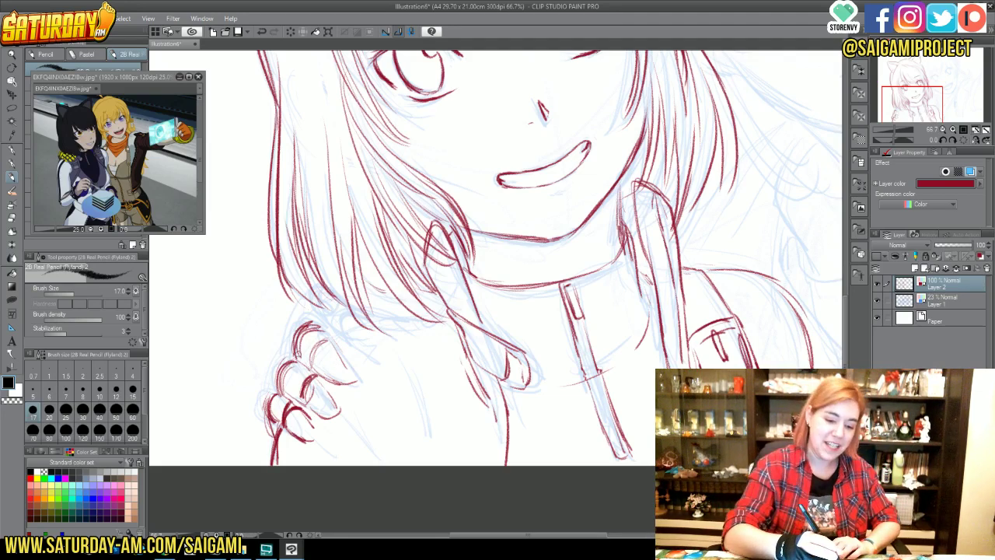
- Draw the two fingers of the shoulder hand nearest the hair and start the upper edge of the back of the hand
mouse_move(317, 371)
left_mouse_down()
mouse_move(313, 340)
mouse_move(309, 364)
mouse_move(319, 336)
mouse_move(307, 362)
mouse_move(333, 339)
mouse_move(350, 373)
mouse_move(320, 307)
mouse_move(335, 307)
left_mouse_up()
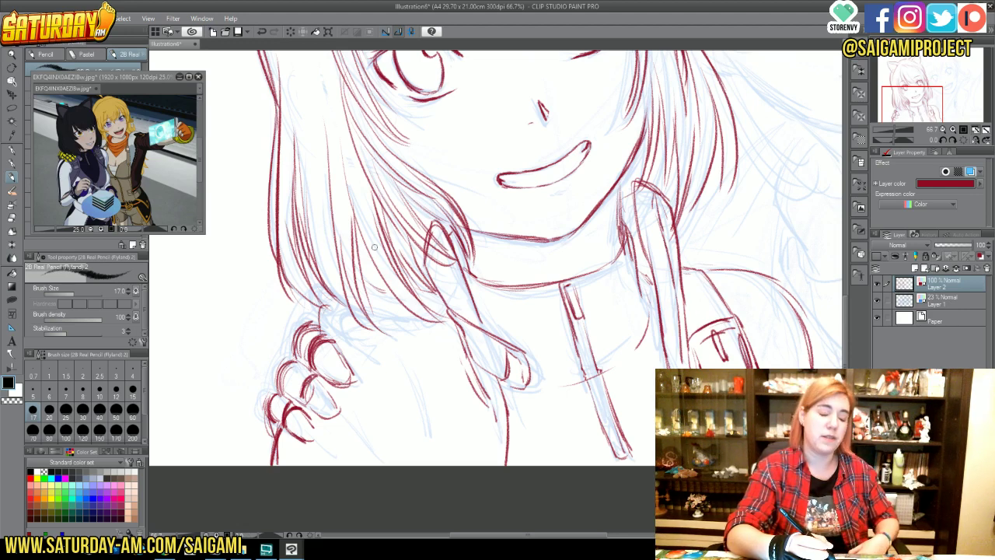
mouse_move(328, 297)
left_mouse_down()
mouse_move(315, 322)
mouse_move(326, 307)
mouse_move(320, 329)
mouse_move(341, 338)
left_mouse_up()
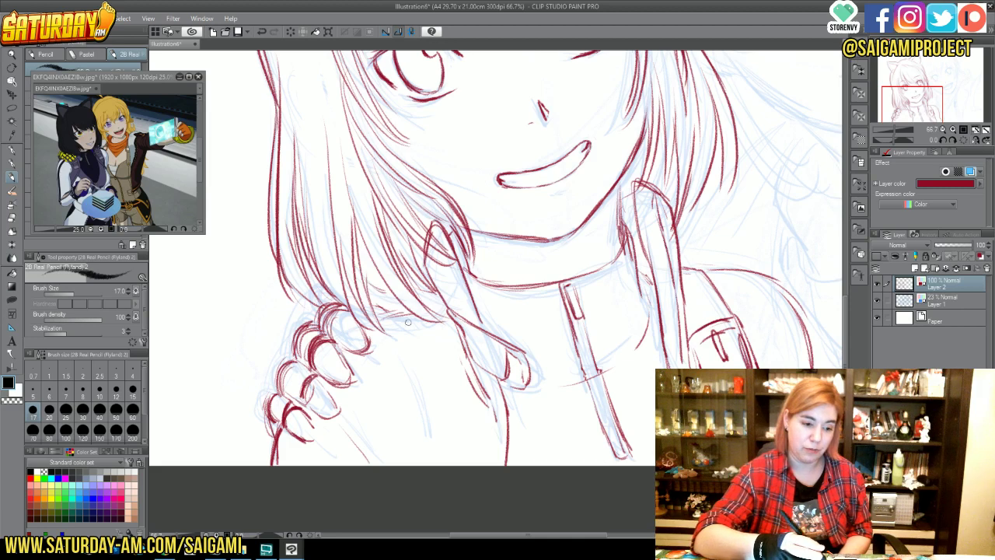
mouse_move(389, 319)
left_mouse_down()
mouse_move(415, 346)
mouse_move(381, 313)
mouse_move(420, 361)
mouse_move(413, 367)
left_mouse_up()
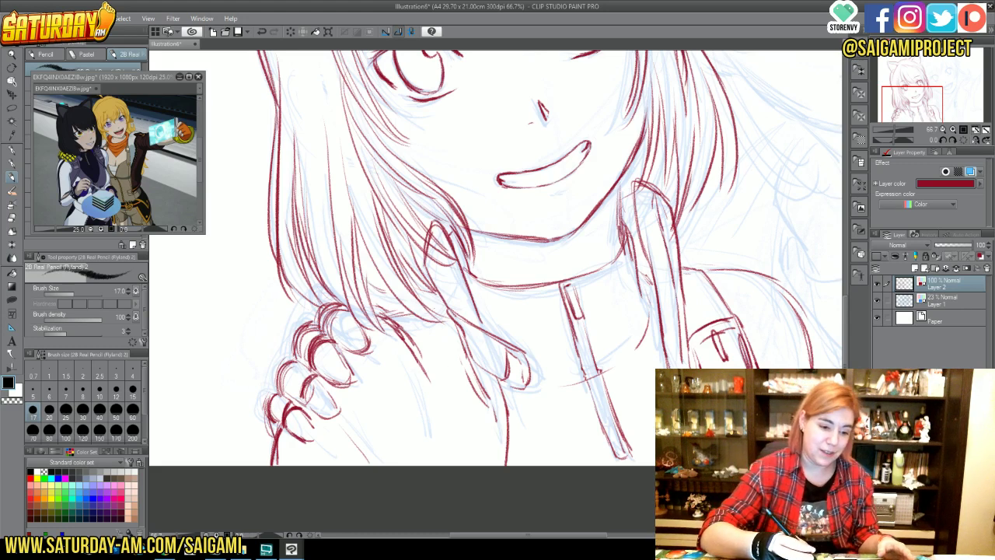
- Draw both long side edges of the hand on the left shoulder, curving down towards the canvas's lower edge
mouse_move(393, 316)
left_mouse_down()
mouse_move(429, 344)
mouse_move(441, 338)
mouse_move(462, 404)
left_mouse_up()
mouse_move(346, 389)
left_mouse_down()
mouse_move(379, 438)
mouse_move(342, 393)
mouse_move(383, 463)
left_mouse_up()
left_click_drag(365, 431, 382, 465)
left_click_drag(425, 331, 455, 405)
left_click_drag(449, 373, 465, 443)
- Erase stray strokes along the inner edges of the hand with transparent colour and redraw both side edges in cleaner lines
key("c")
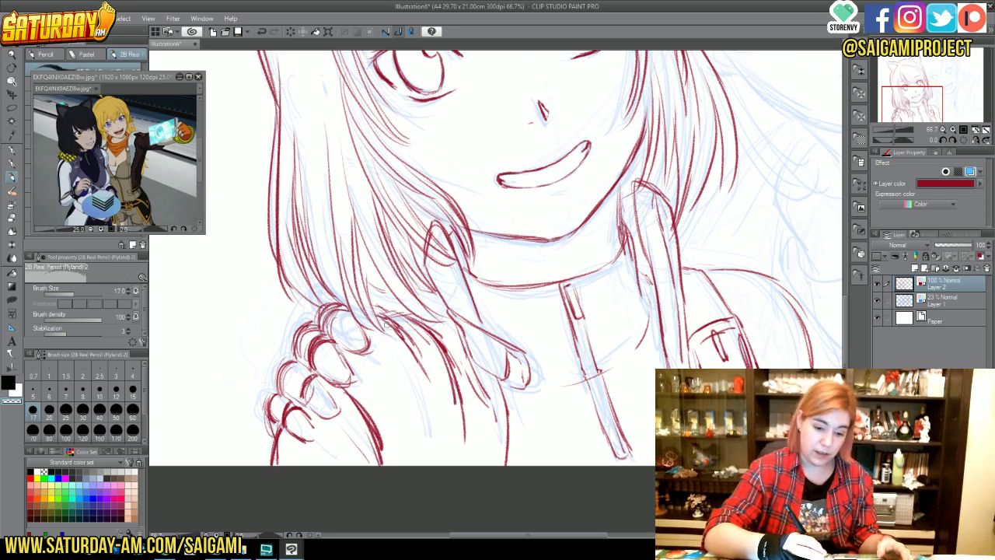
mouse_move(387, 322)
left_mouse_down()
mouse_move(410, 352)
mouse_move(389, 319)
mouse_move(402, 325)
mouse_move(427, 378)
left_mouse_up()
left_click_drag(419, 341, 419, 358)
mouse_move(372, 413)
left_mouse_down()
mouse_move(380, 443)
mouse_move(356, 398)
mouse_move(380, 446)
left_mouse_up()
key("c")
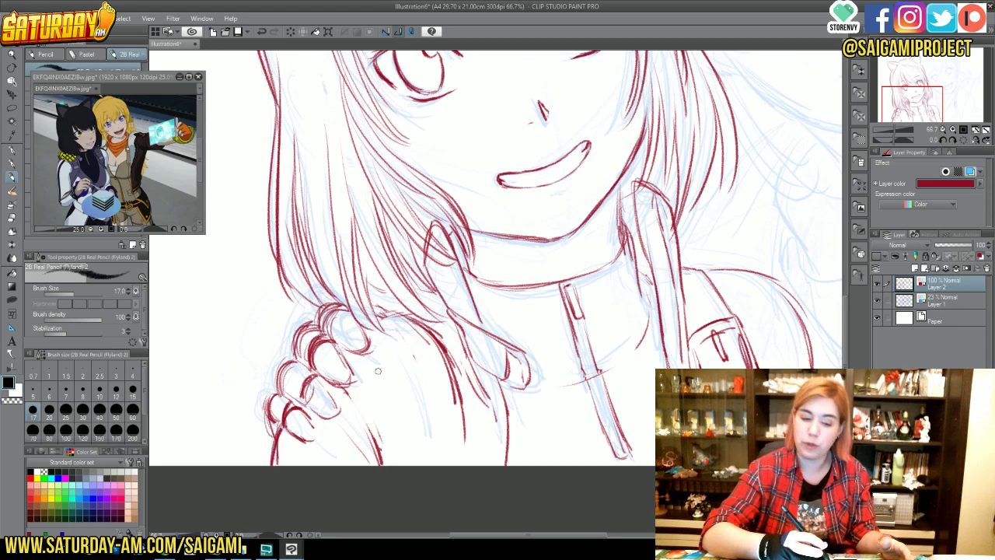
left_click_drag(342, 393, 379, 463)
left_click_drag(443, 356, 468, 465)
- Draw a rounded rectangular plate on the back of the hand, reinforcing its right side and upper edge
mouse_move(387, 443)
left_mouse_down()
mouse_move(422, 435)
mouse_move(454, 421)
left_mouse_up()
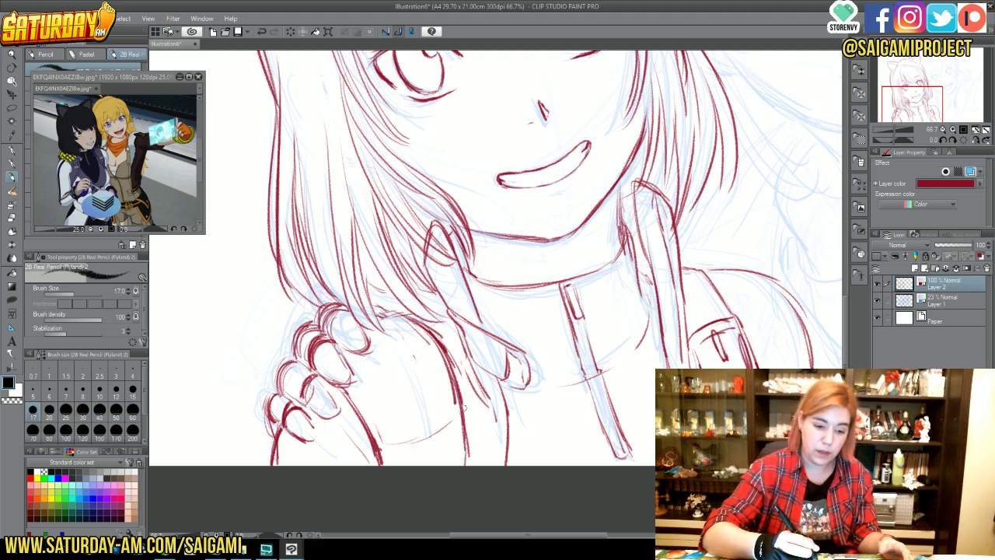
mouse_move(373, 393)
left_mouse_down()
mouse_move(402, 444)
mouse_move(415, 411)
mouse_move(378, 409)
mouse_move(439, 424)
left_mouse_up()
mouse_move(370, 356)
left_mouse_down()
mouse_move(398, 345)
mouse_move(384, 429)
mouse_move(396, 343)
mouse_move(429, 356)
mouse_move(447, 416)
left_mouse_up()
left_click_drag(427, 354, 451, 413)
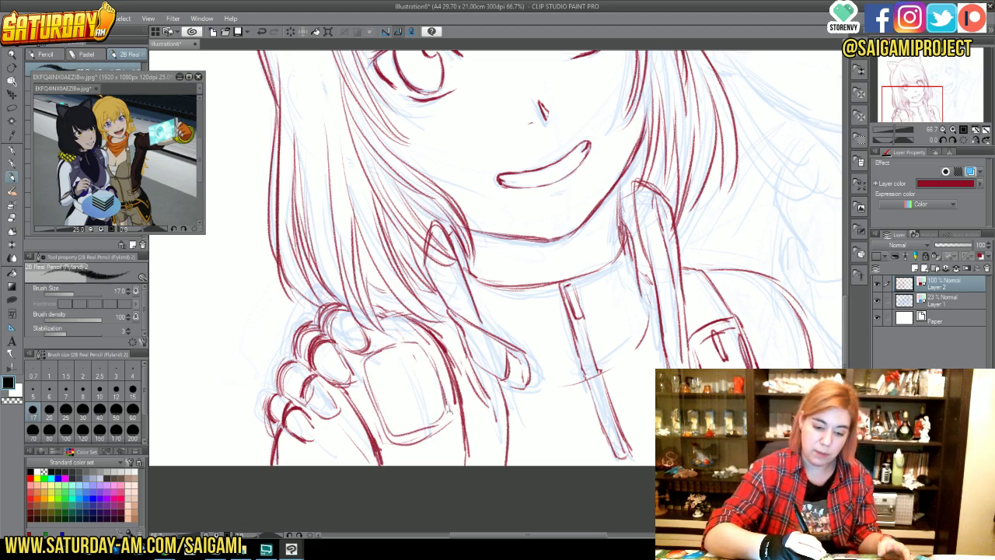
left_click_drag(432, 371, 451, 429)
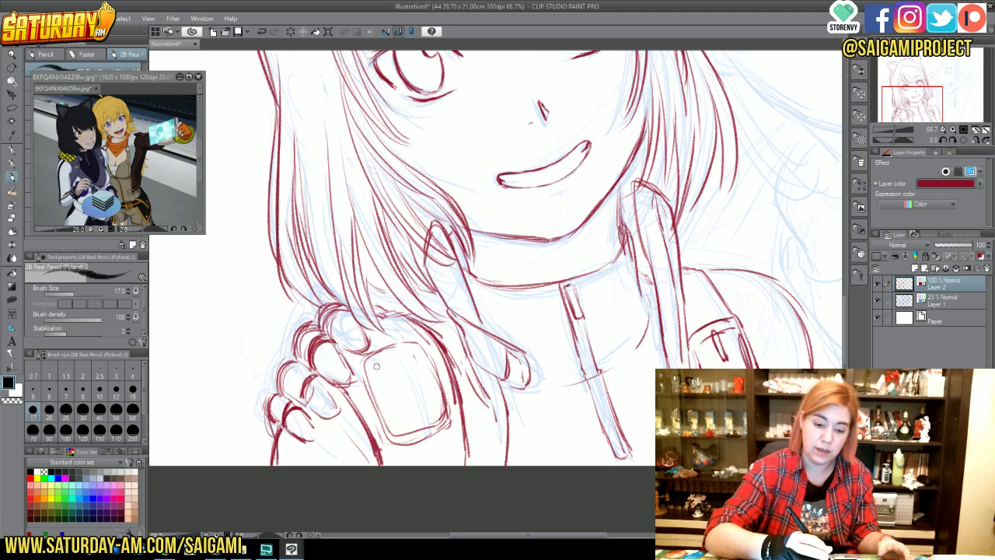
mouse_move(362, 353)
left_mouse_down()
mouse_move(413, 338)
mouse_move(444, 381)
left_mouse_up()
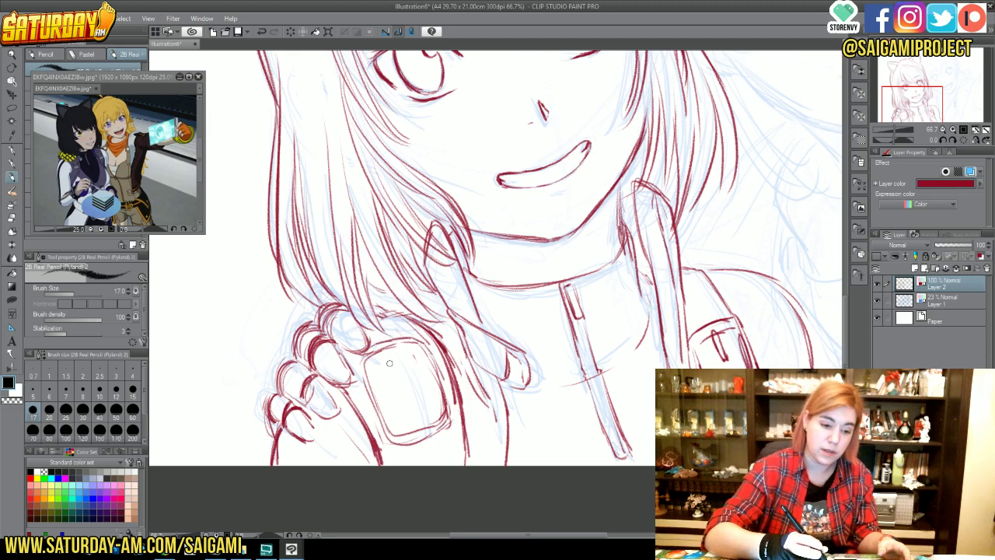
- Draw short wrist lines below the hand plate, with a curved band and a small oval detail between them
left_click_drag(395, 443, 398, 467)
left_click_drag(446, 430, 459, 467)
left_click_drag(454, 448, 457, 466)
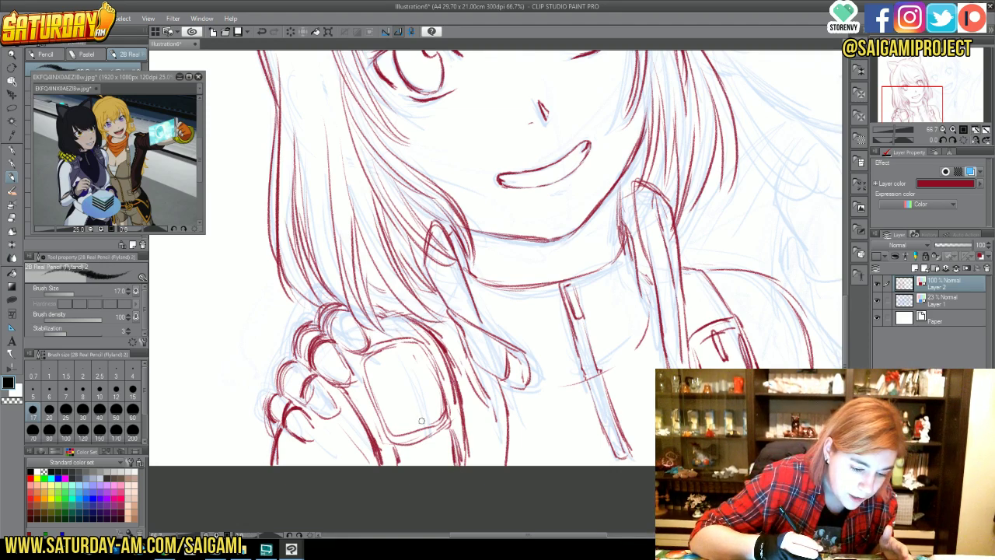
left_click_drag(440, 453, 426, 462)
mouse_move(375, 439)
left_mouse_down()
mouse_move(462, 415)
mouse_move(452, 379)
mouse_move(468, 463)
left_mouse_up()
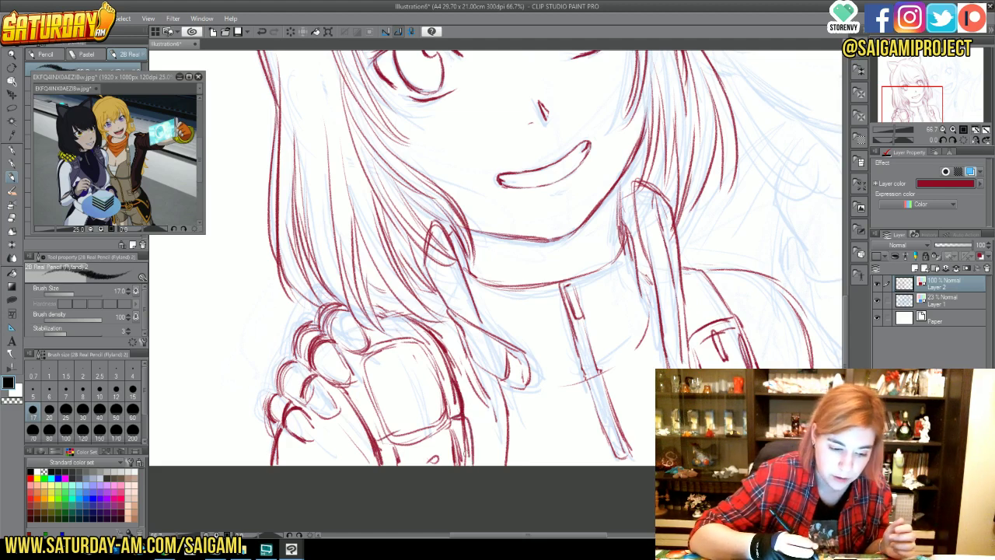
- Add a small pointed notch near the plate's lower edge and refine the plate's left side, cleaning up the stray inner lines
mouse_move(415, 407)
left_mouse_down()
mouse_move(417, 428)
mouse_move(420, 420)
left_mouse_up()
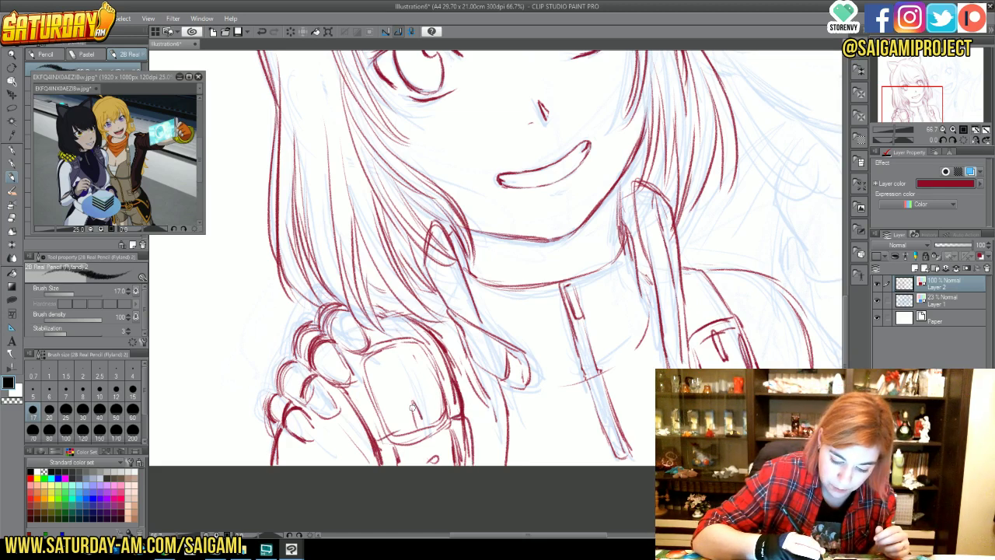
left_click_drag(372, 441, 389, 433)
left_click_drag(372, 373, 381, 426)
left_click_drag(379, 393, 396, 429)
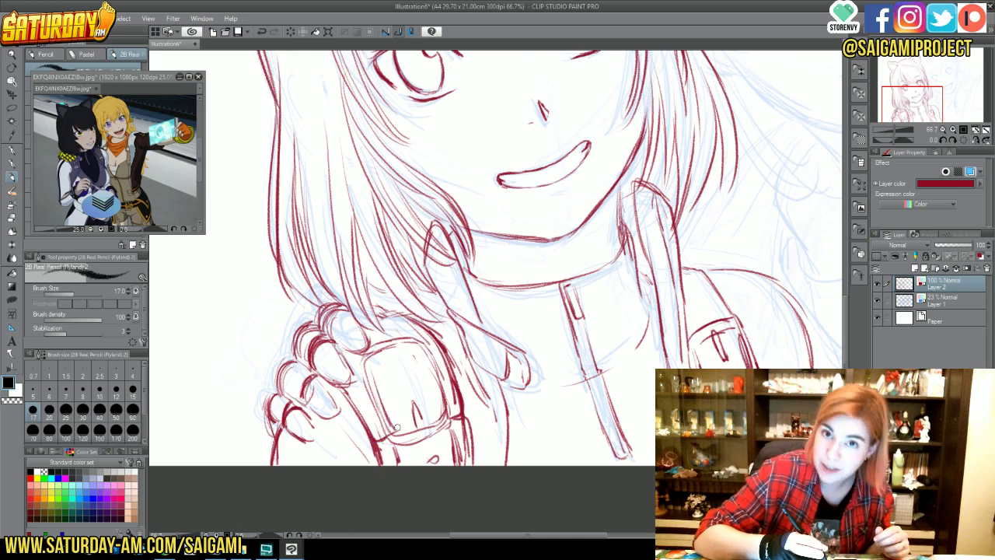
left_click_drag(370, 377, 394, 426)
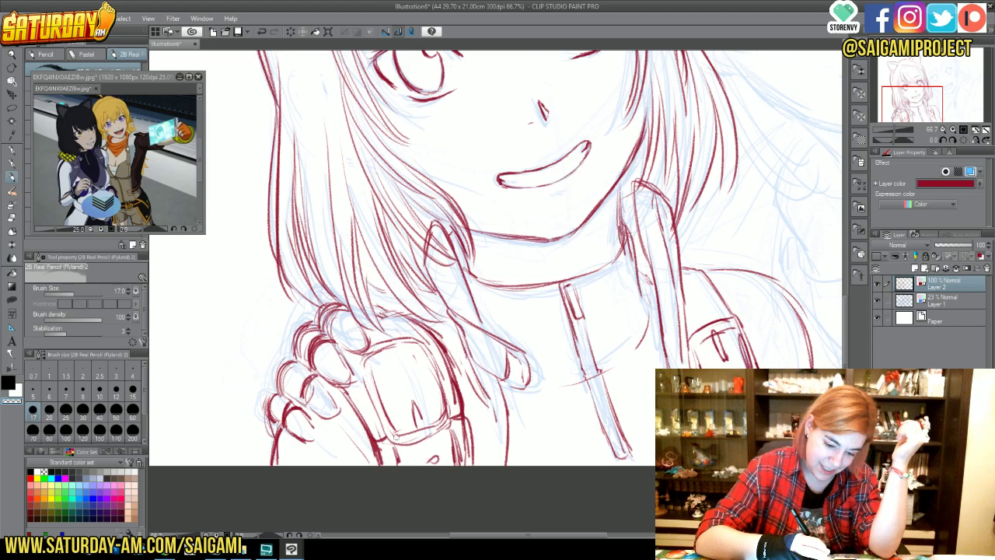
mouse_move(396, 433)
left_mouse_down()
mouse_move(373, 352)
mouse_move(409, 345)
left_mouse_up()
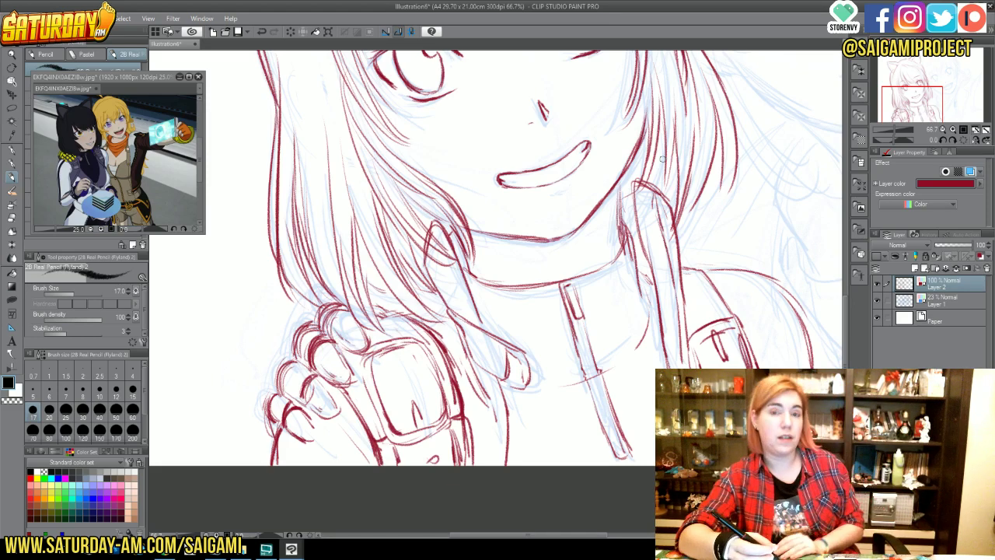
- Lasso both cat ears together with the top of the head and the left upper hair outline on Layer 2
mouse_move(466, 315)
left_mouse_down()
mouse_move(452, 279)
mouse_move(461, 303)
mouse_move(433, 272)
mouse_move(465, 313)
left_mouse_up()
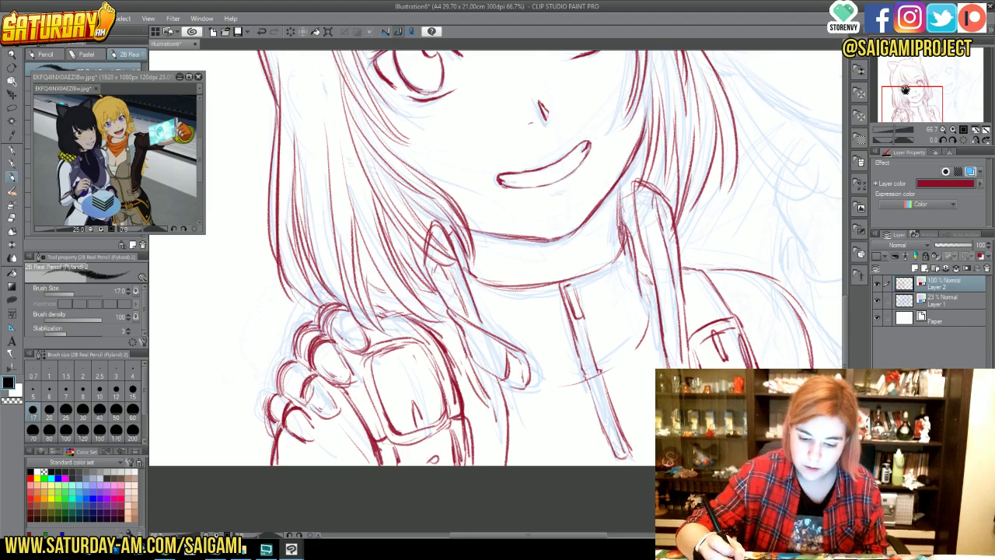
left_click_drag(905, 90, 930, 70)
left_click(975, 130)
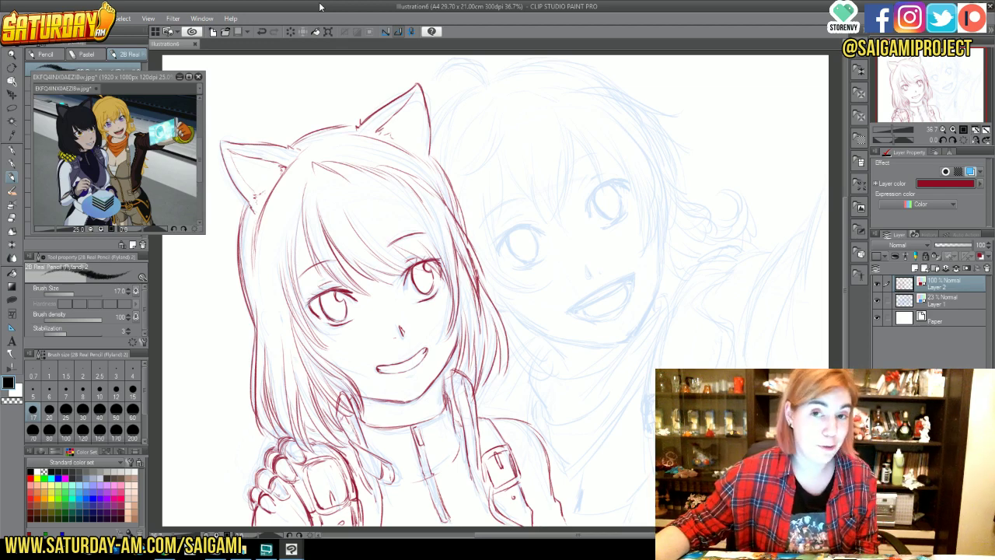
left_click(12, 109)
mouse_move(246, 203)
left_mouse_down()
mouse_move(284, 213)
mouse_move(342, 141)
mouse_move(409, 148)
mouse_move(432, 166)
mouse_move(440, 64)
mouse_move(226, 118)
mouse_move(231, 252)
mouse_move(256, 291)
left_mouse_up()
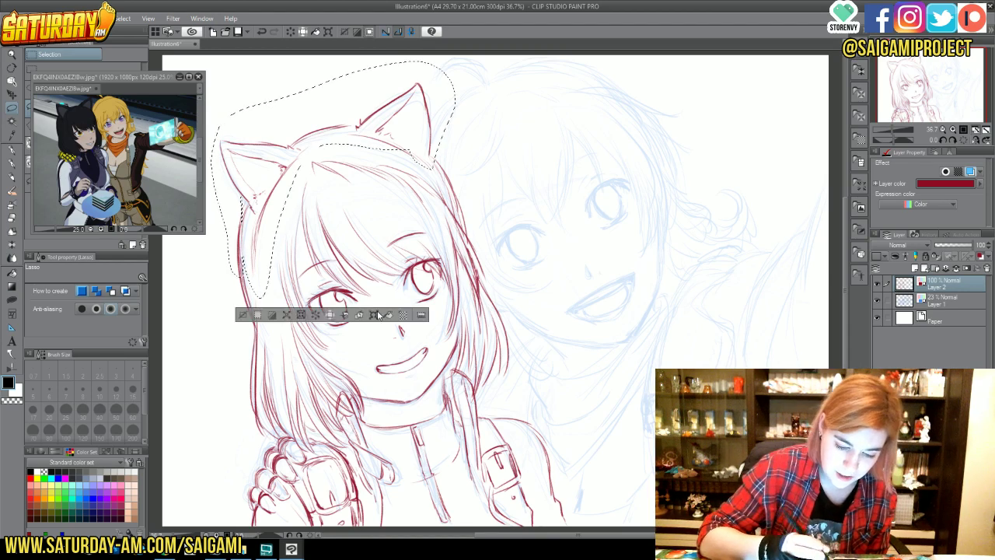
- Try shifting the selected cat ears slightly lower, check them on the mirrored canvas, and undo the shift
key("ctrl+t")
left_click_drag(358, 153, 358, 156)
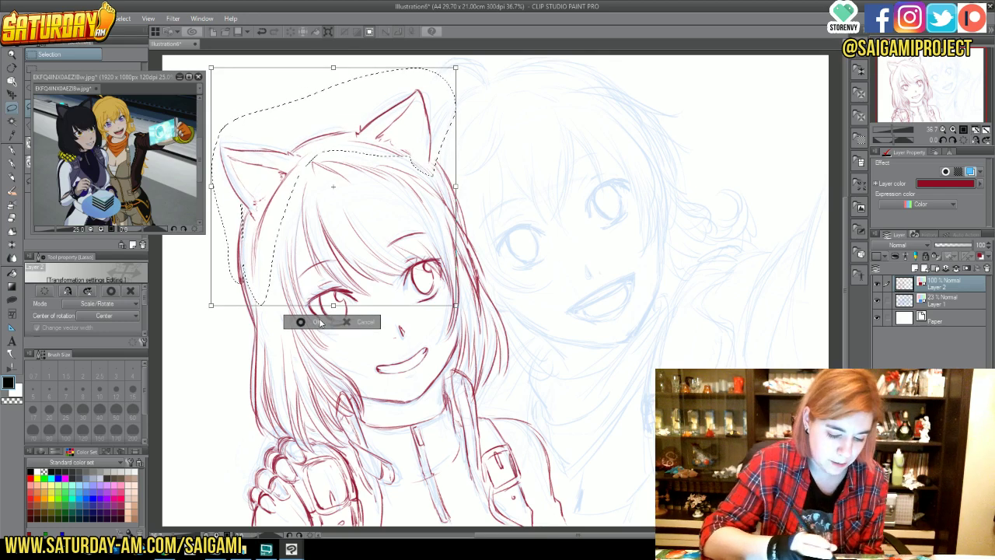
key("ctrl+d")
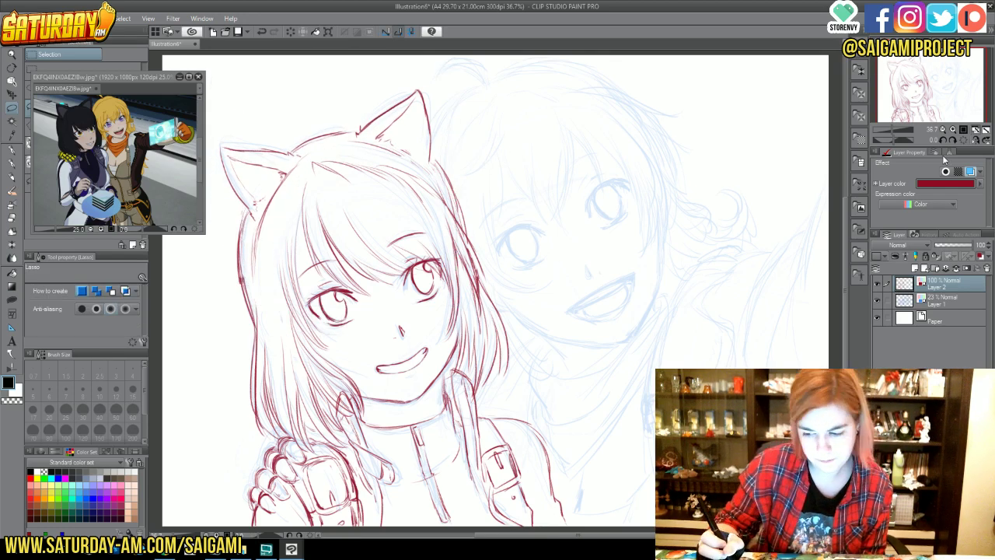
left_click(978, 140)
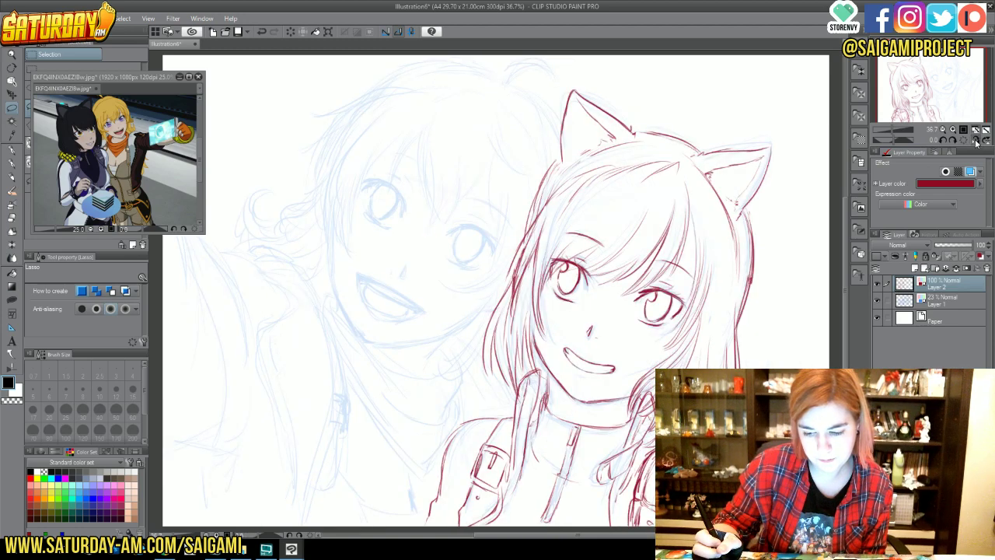
left_click(262, 33)
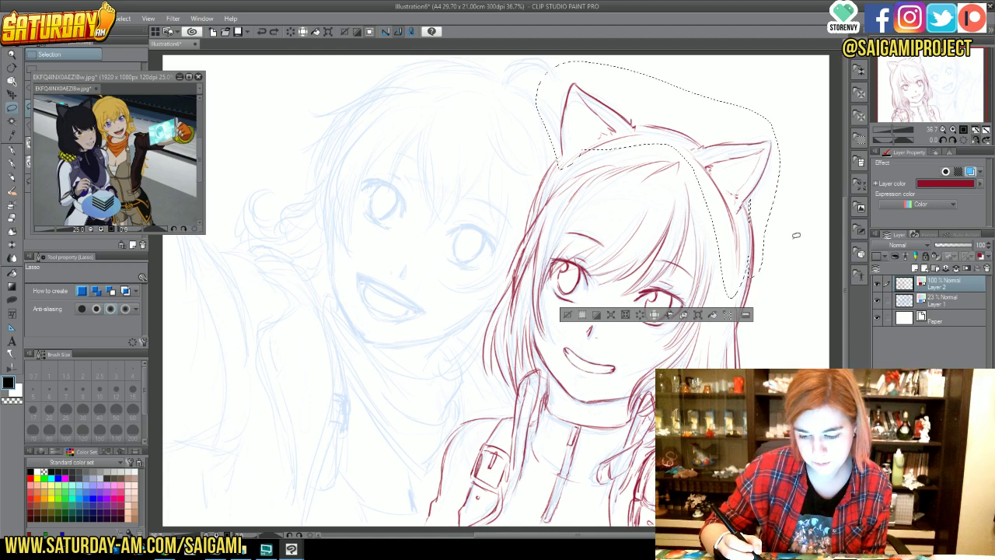
- Rotate the selected ears slightly clockwise in the mirrored view and shift them outward, and reinforce the head outline below the right ear in the normal view
key("ctrl+t")
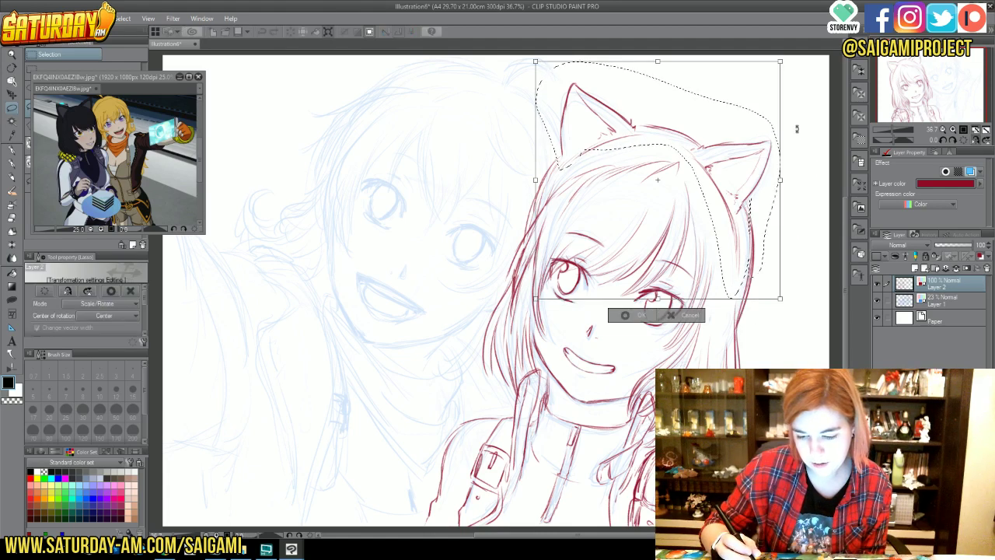
left_click_drag(796, 129, 760, 188)
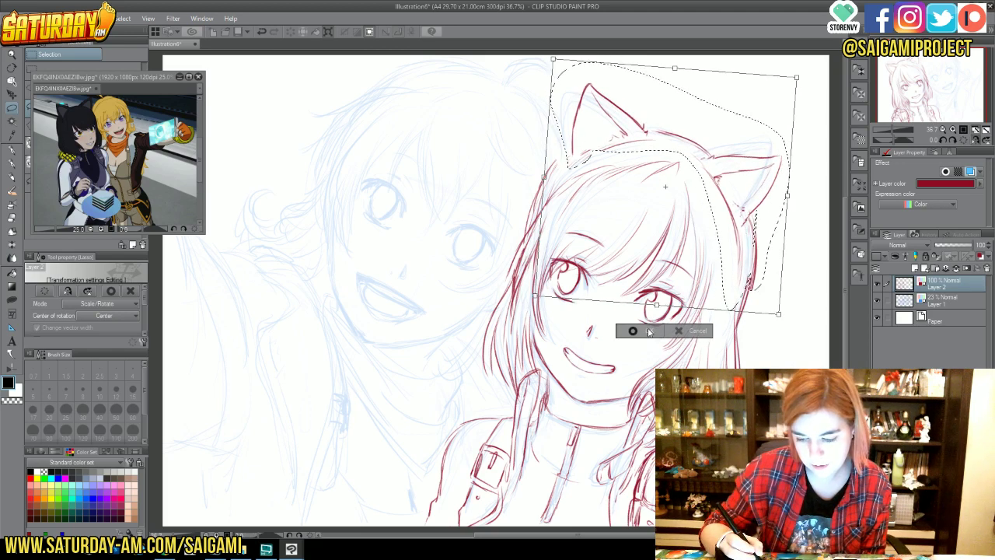
left_click(649, 332)
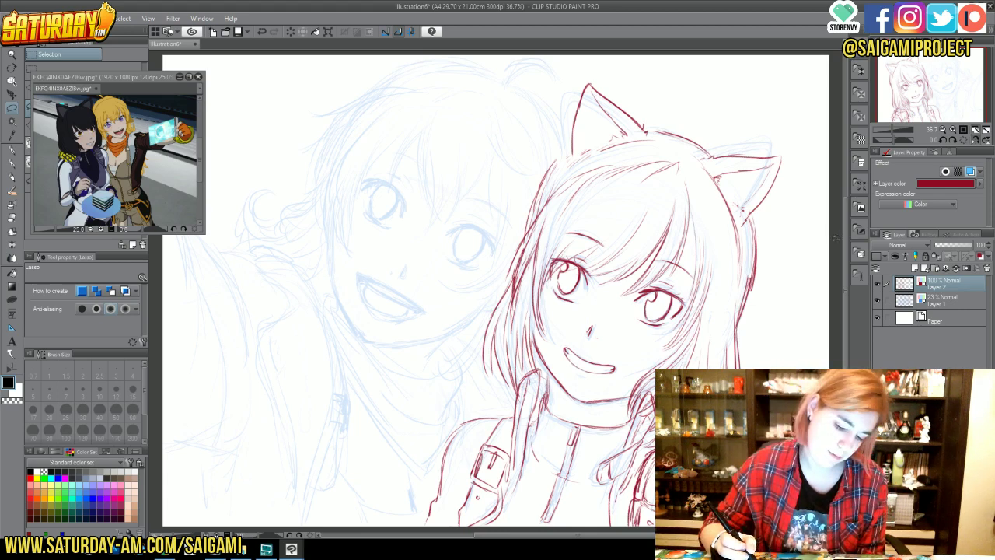
left_click(976, 141)
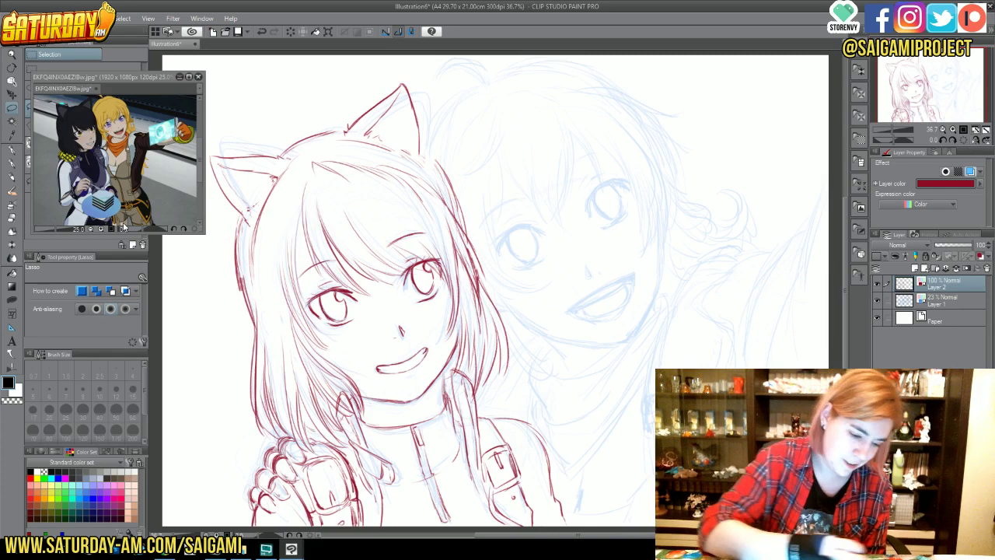
key("p")
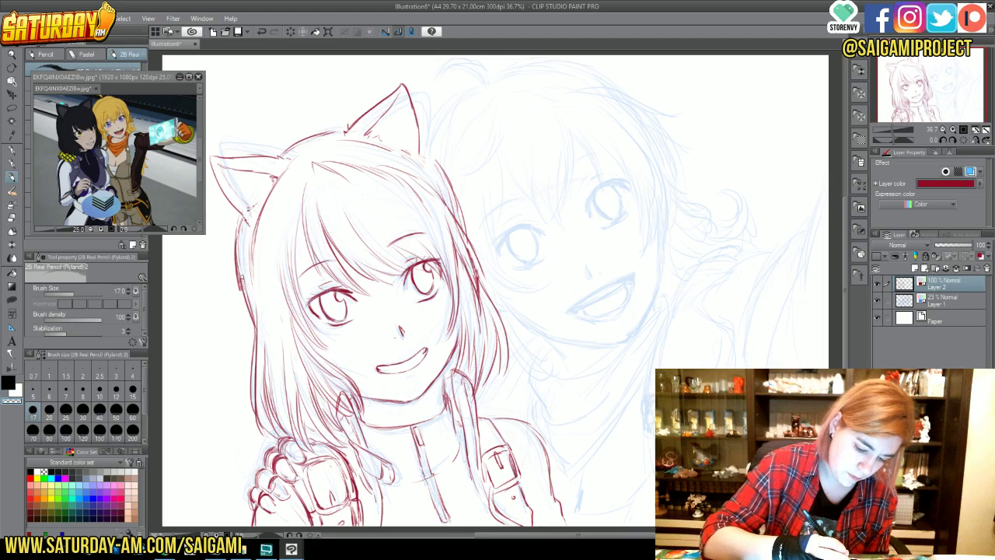
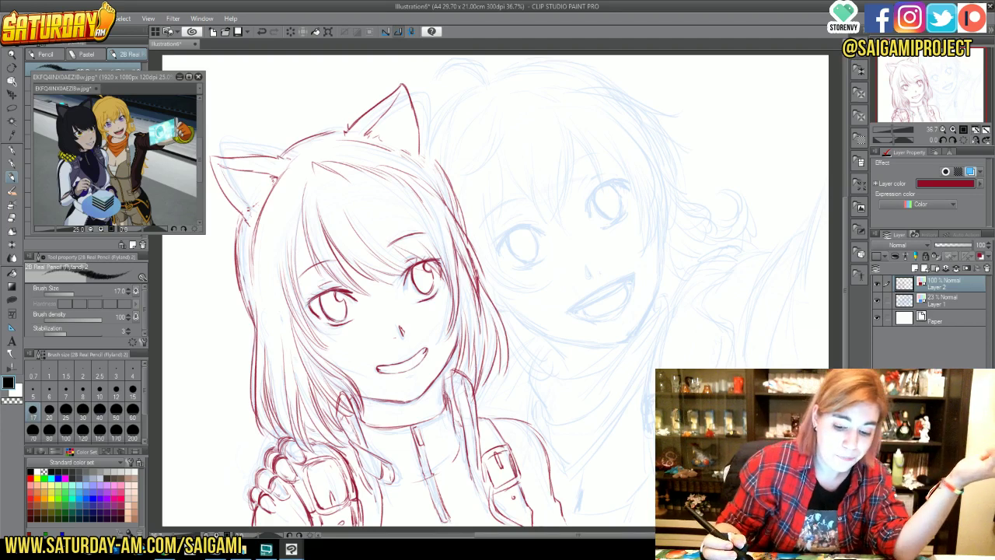
left_click_drag(423, 152, 455, 203)
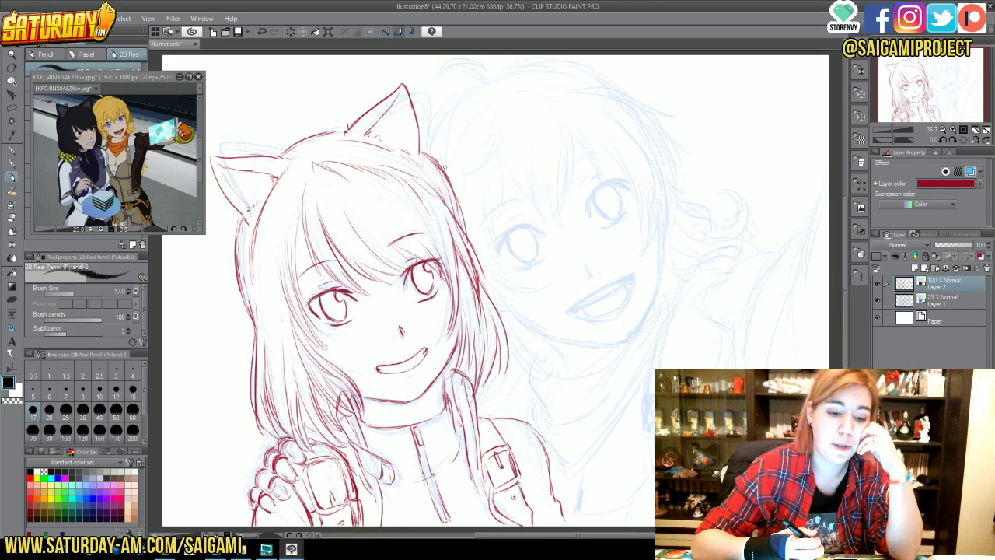
- Draw the second girl's left eye with a thick arched upper lash line, a fine outer corner and a short eyelid crease above
left_click(954, 130)
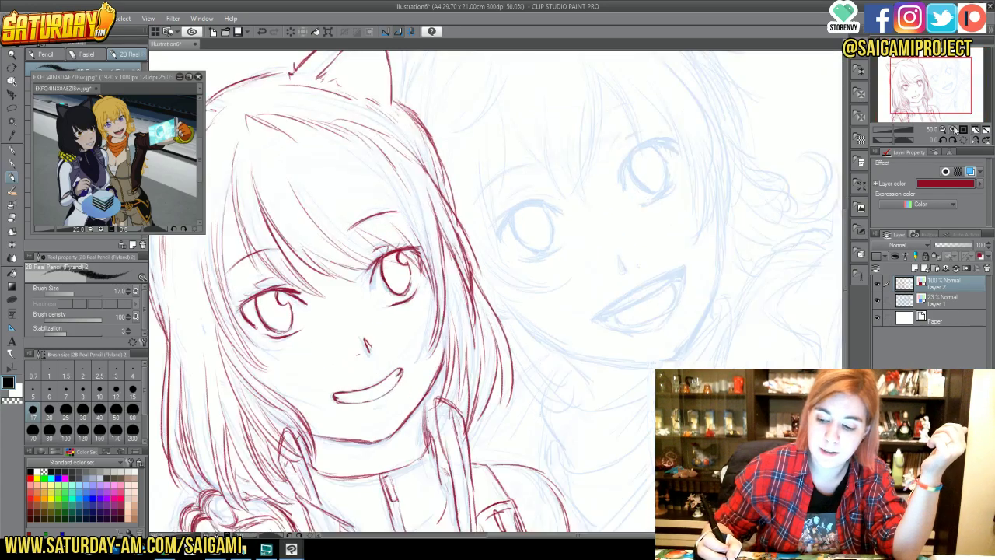
left_click(954, 130)
left_click_drag(929, 83, 941, 80)
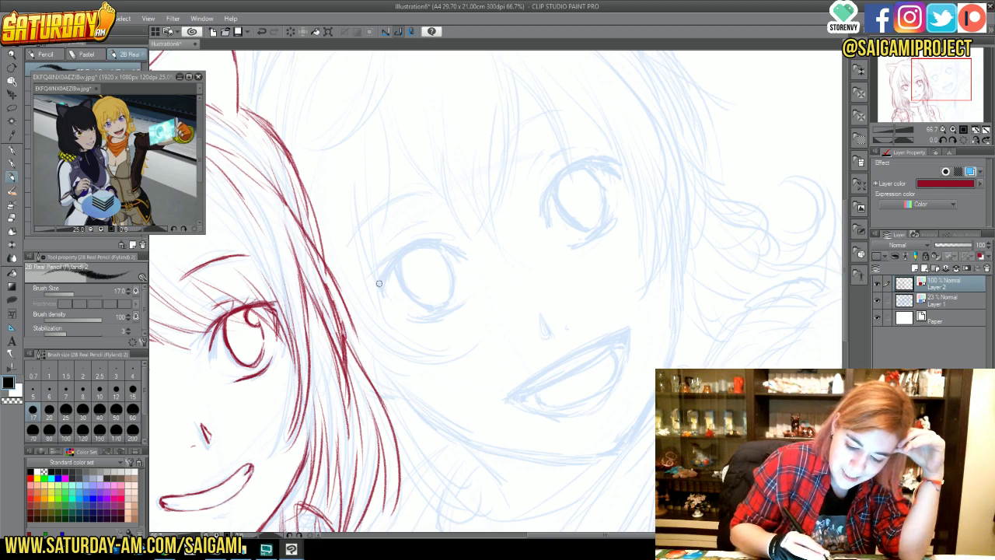
mouse_move(379, 280)
left_mouse_down()
mouse_move(403, 253)
mouse_move(398, 261)
mouse_move(442, 239)
left_mouse_up()
mouse_move(373, 278)
left_mouse_down()
mouse_move(446, 237)
mouse_move(470, 258)
mouse_move(445, 238)
mouse_move(457, 240)
left_mouse_up()
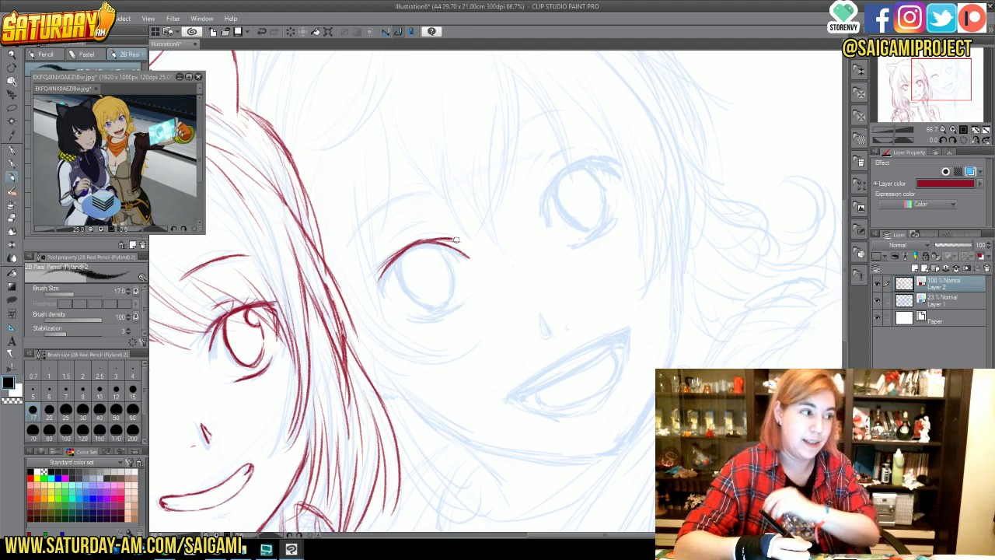
left_click_drag(393, 266, 378, 283)
left_click_drag(408, 250, 379, 280)
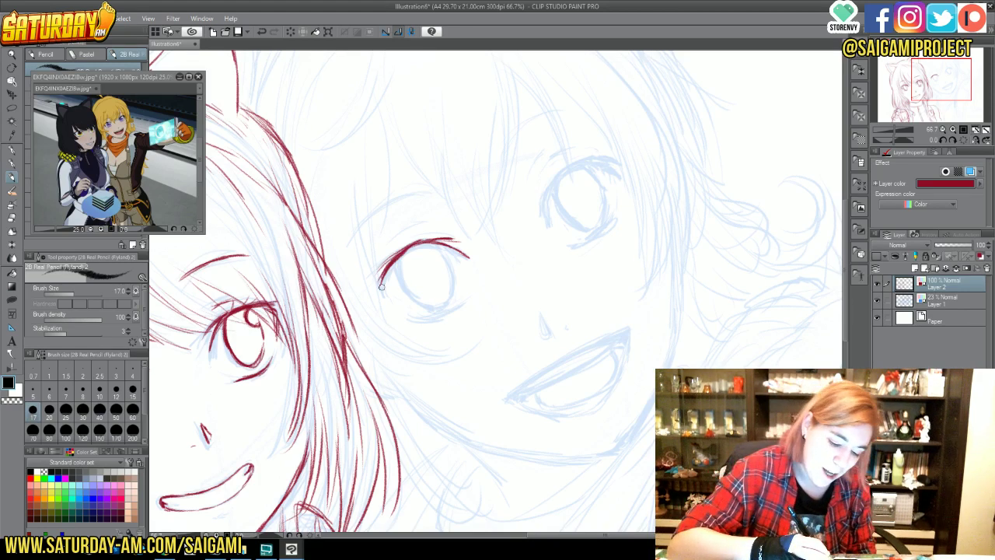
left_click_drag(381, 273, 380, 285)
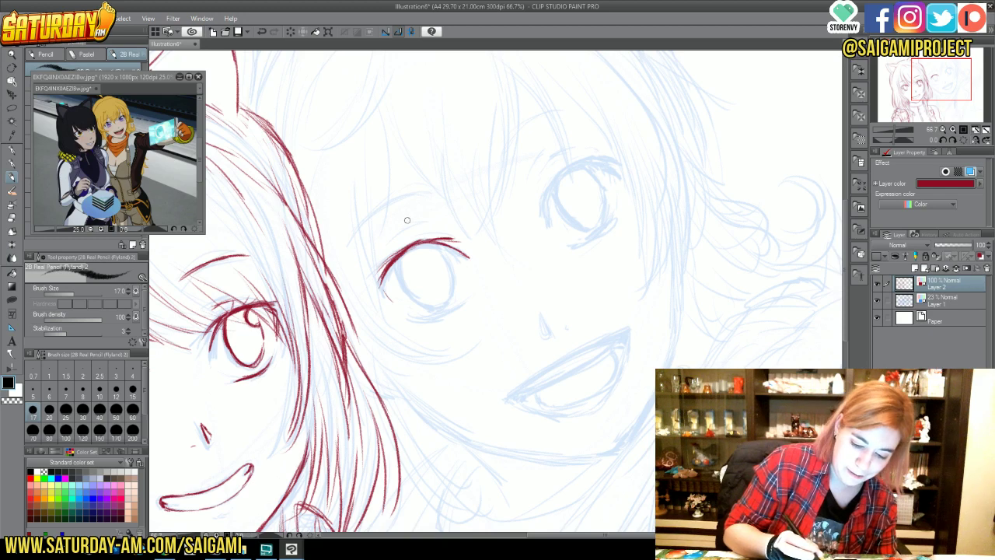
left_click_drag(398, 234, 420, 221)
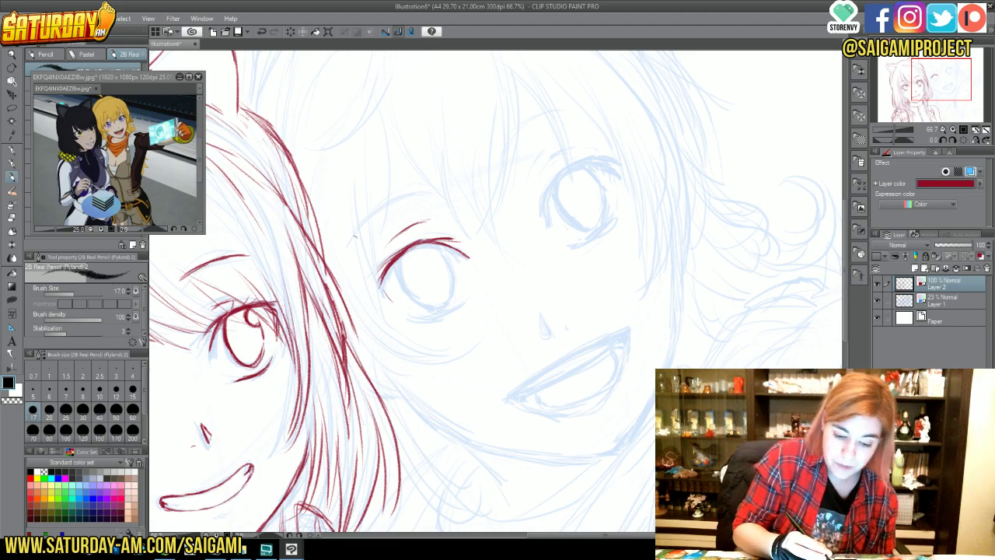
- Draw the second girl's two arched eyebrows and the right eye's thick upper lash line with a short outer corner
mouse_move(347, 249)
left_mouse_down()
mouse_move(396, 199)
mouse_move(424, 188)
left_mouse_up()
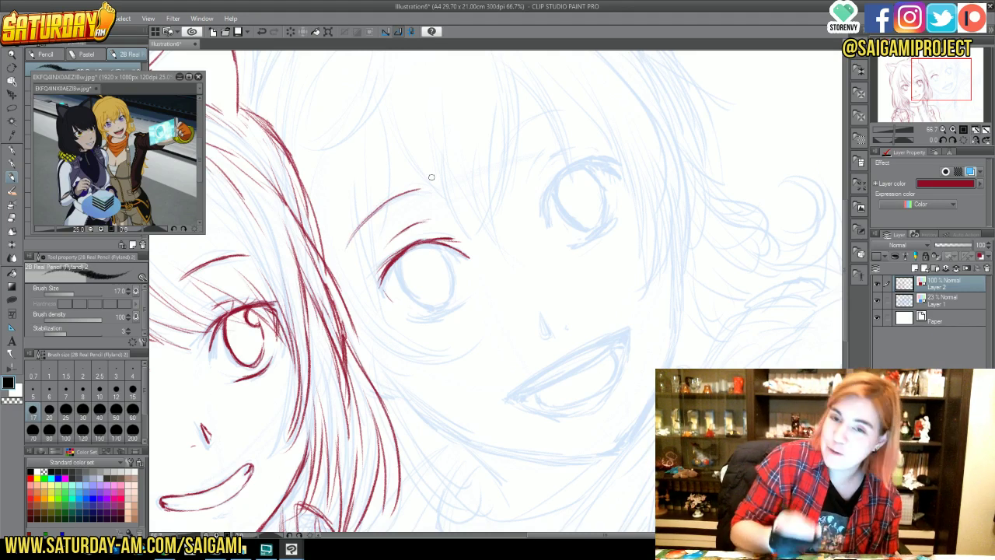
mouse_move(515, 131)
left_mouse_down()
mouse_move(503, 153)
mouse_move(555, 111)
left_mouse_up()
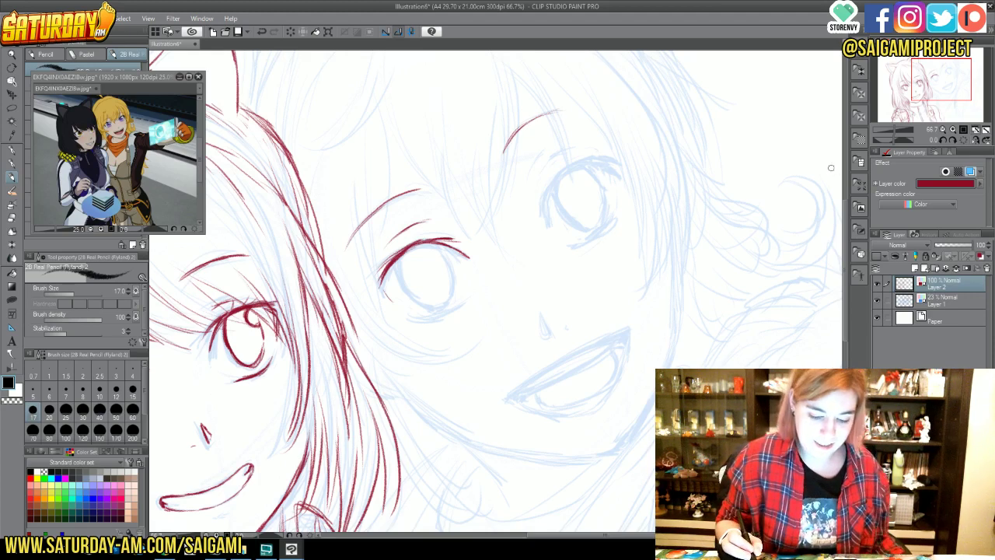
mouse_move(550, 186)
left_mouse_down()
mouse_move(546, 204)
mouse_move(574, 162)
mouse_move(597, 152)
mouse_move(611, 153)
mouse_move(599, 156)
mouse_move(614, 165)
left_mouse_up()
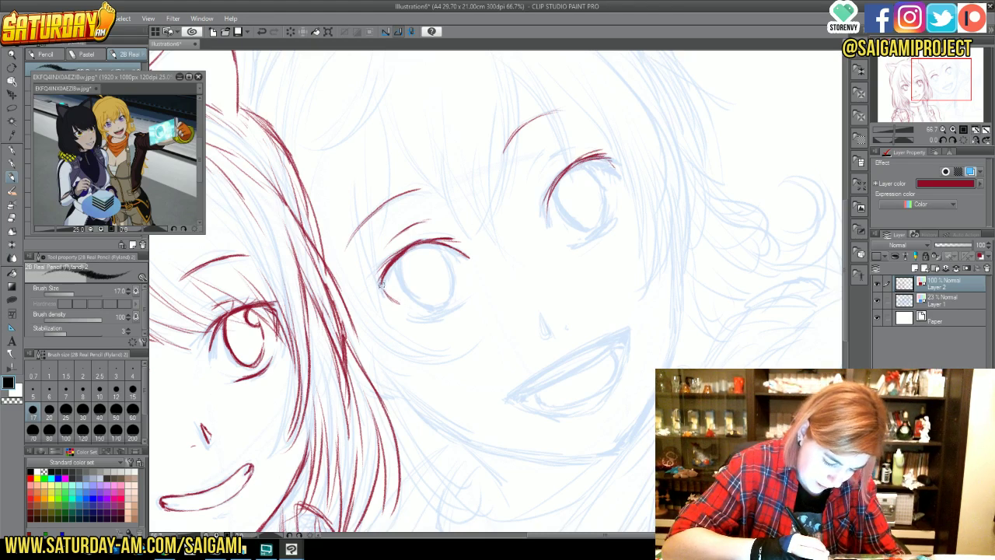
left_click_drag(385, 292, 398, 304)
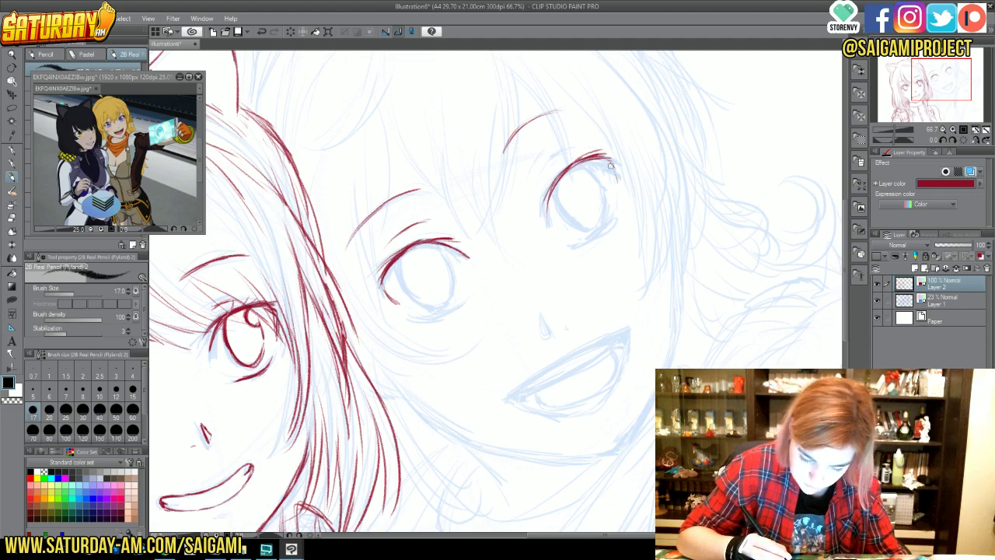
left_click_drag(611, 163, 614, 192)
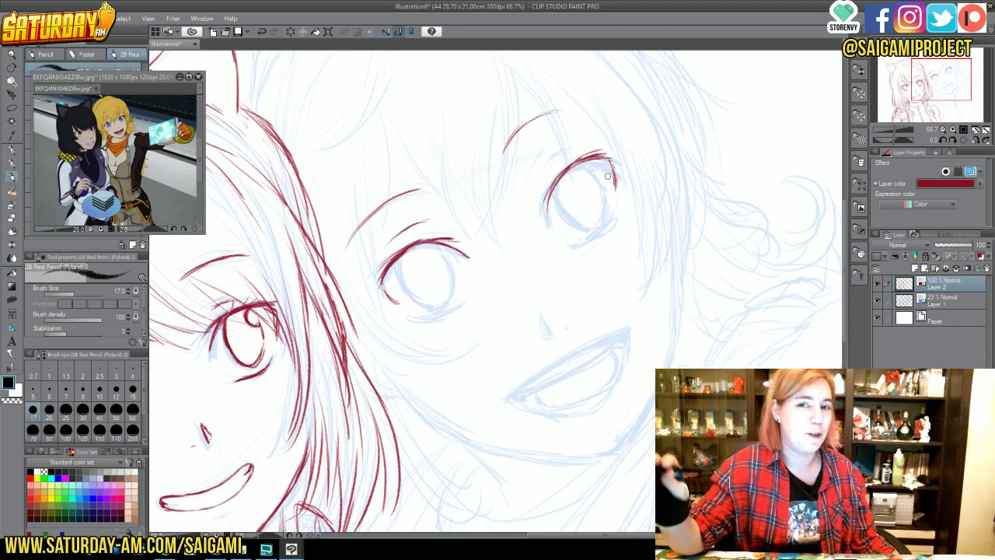
- Clean up and redraw the right eye's inner edge, extend the left eye's lash line at its inner corner, and add the right eyelid crease
mouse_move(381, 294)
left_mouse_down()
mouse_move(405, 308)
mouse_move(389, 294)
mouse_move(398, 303)
left_mouse_up()
key("c")
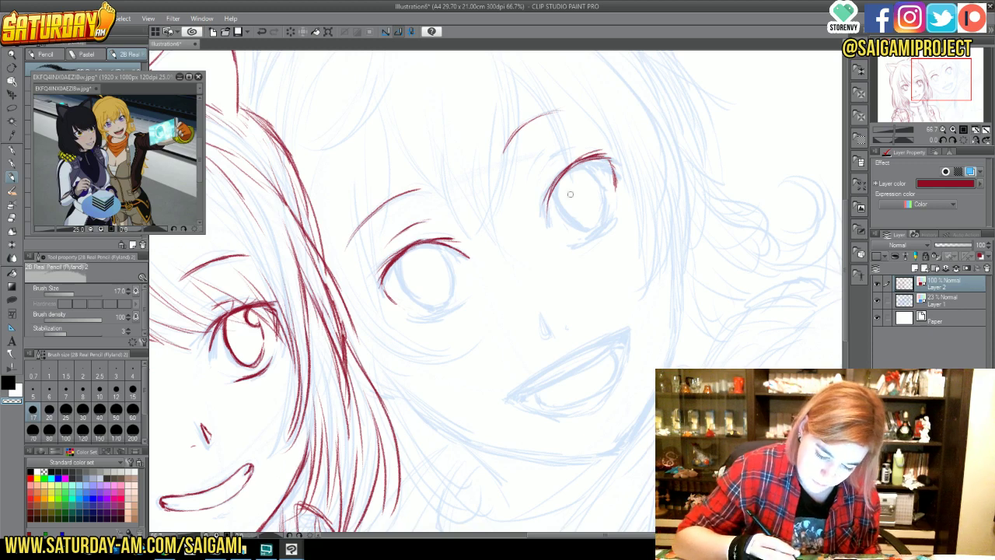
key("c")
mouse_move(551, 194)
left_mouse_down()
mouse_move(556, 231)
mouse_move(553, 186)
left_mouse_up()
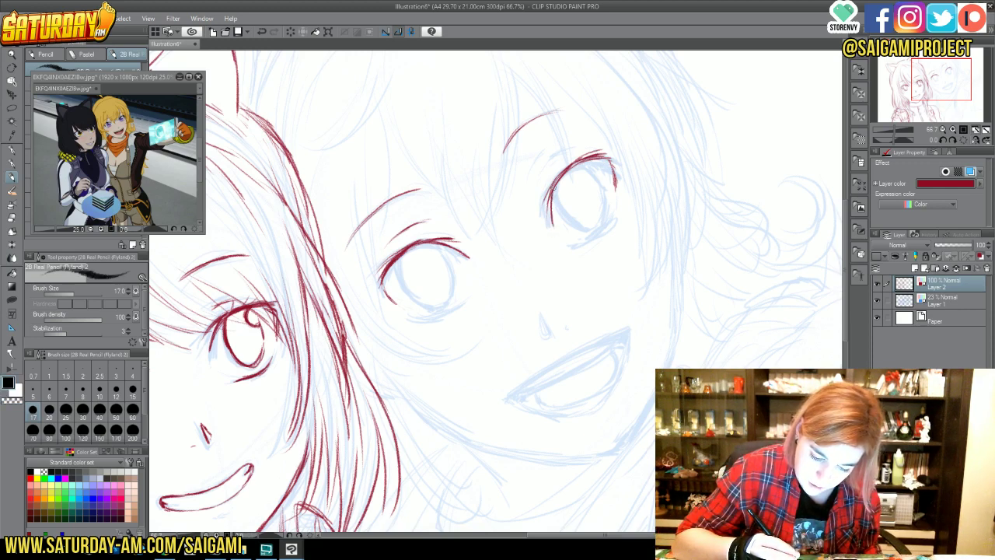
left_click_drag(552, 220, 565, 172)
left_click_drag(436, 249, 470, 264)
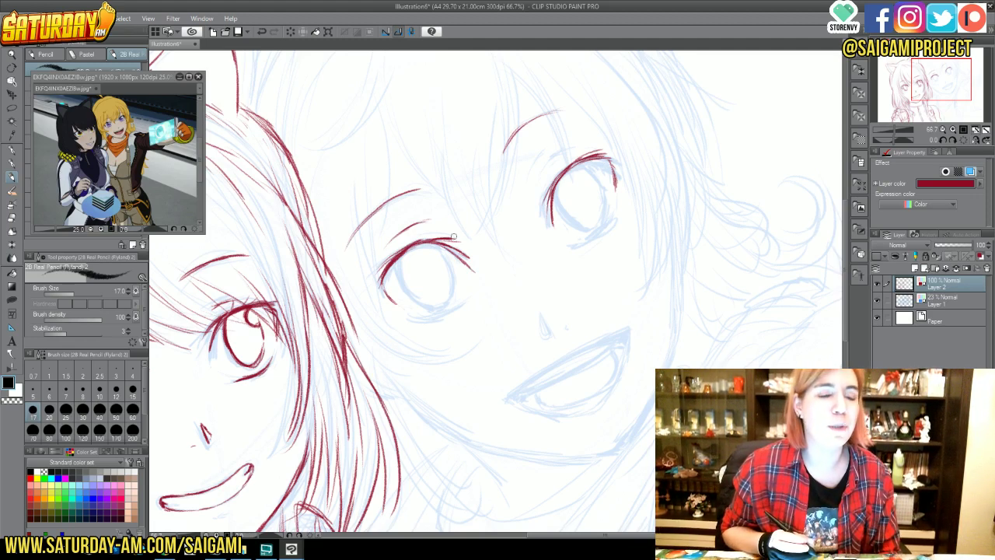
left_click_drag(404, 257, 449, 235)
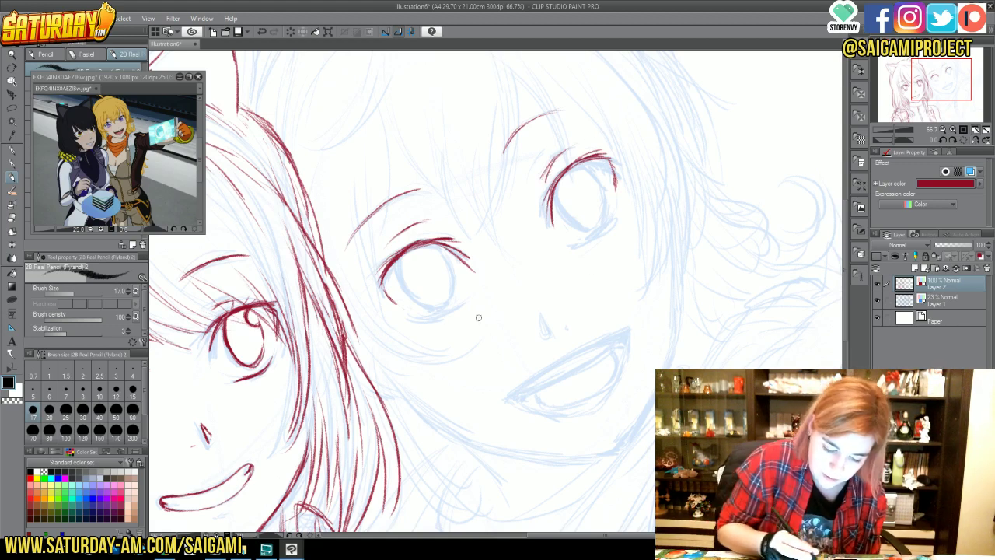
- Draw short curved lower lash lines under both of the second girl's eyes and thin out the right eye's inner edge
left_click_drag(425, 316, 470, 298)
mouse_move(585, 241)
left_mouse_down()
mouse_move(613, 210)
mouse_move(577, 238)
left_mouse_up()
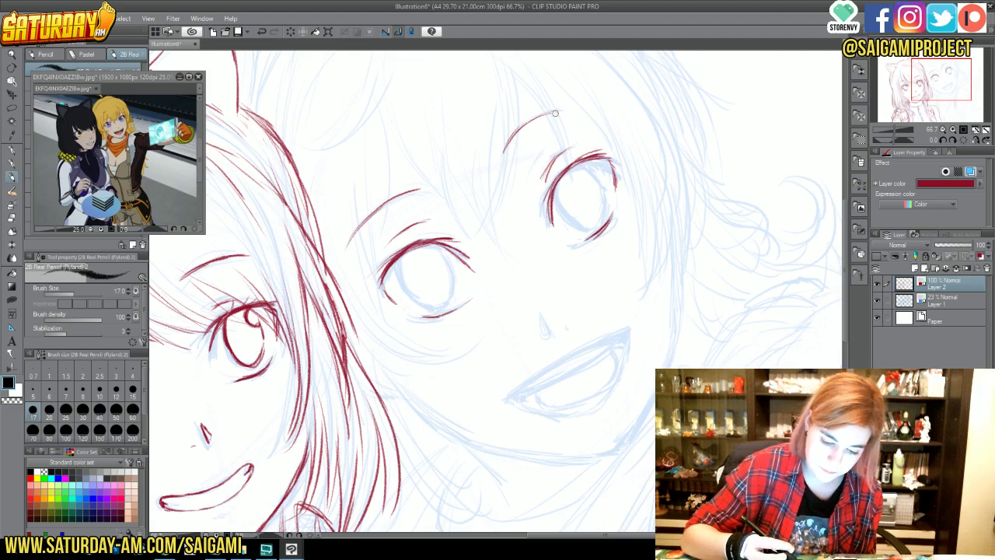
left_click_drag(553, 194, 555, 230)
key("c")
mouse_move(555, 194)
left_mouse_down()
mouse_move(553, 216)
mouse_move(553, 184)
left_mouse_up()
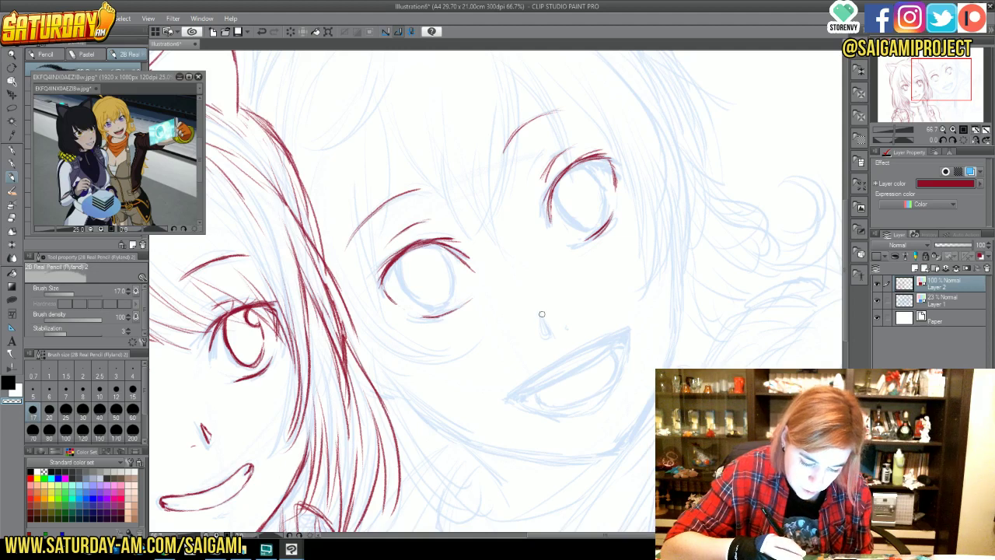
- Draw the second girl's small nose and outline her wide open smiling mouth with pointed corners, cleaning up the line ends
left_click_drag(547, 333, 537, 314)
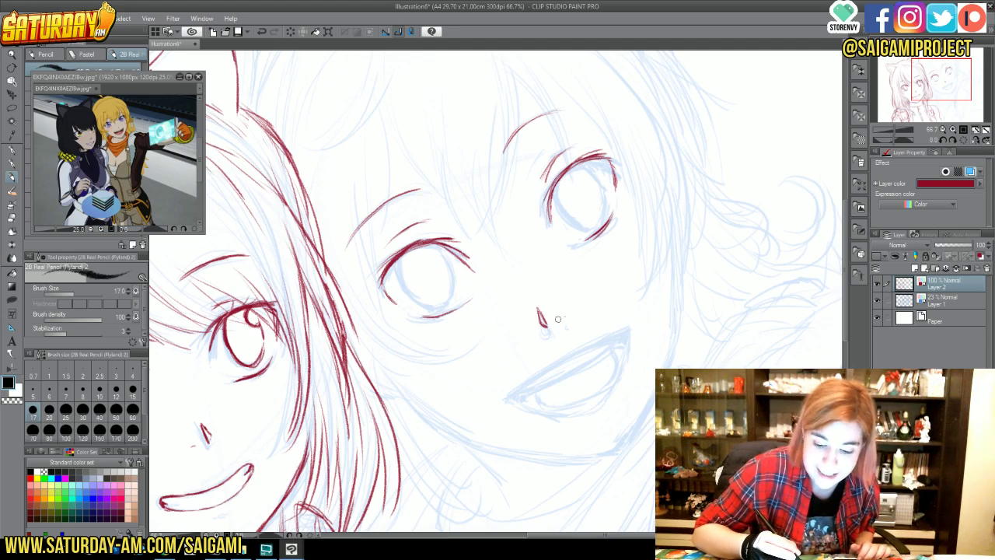
left_click_drag(546, 318, 550, 325)
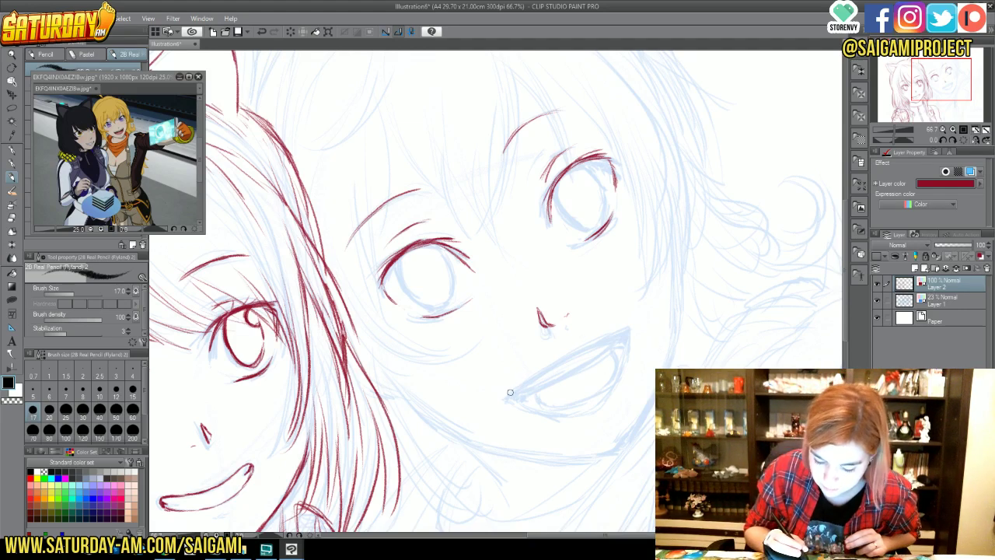
left_click_drag(509, 395, 588, 342)
left_click_drag(527, 381, 628, 326)
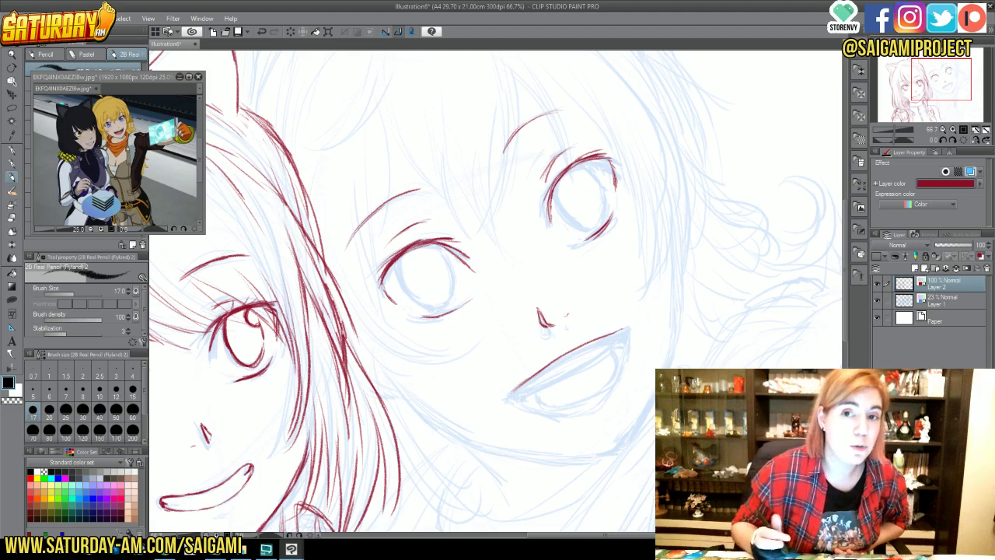
left_click_drag(509, 397, 551, 359)
key("c")
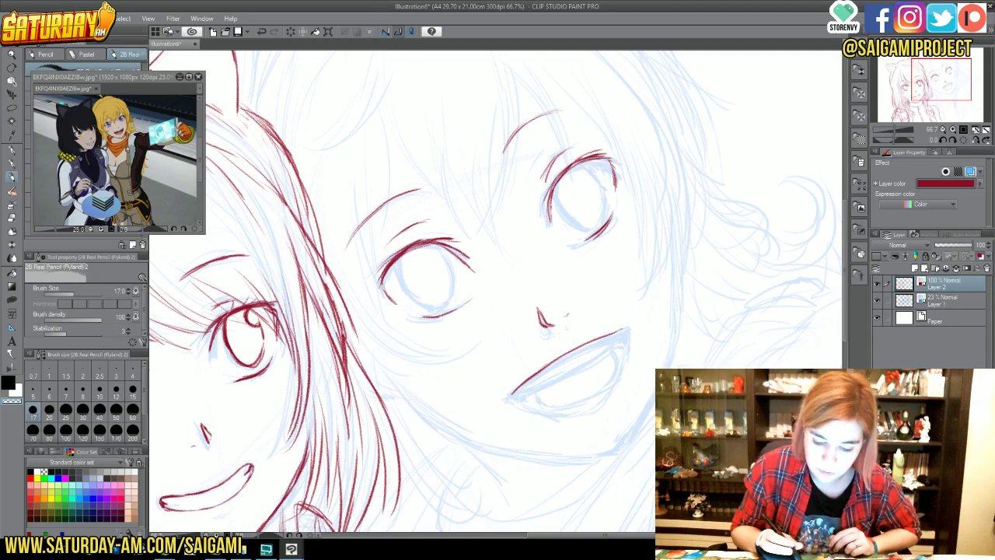
key("c")
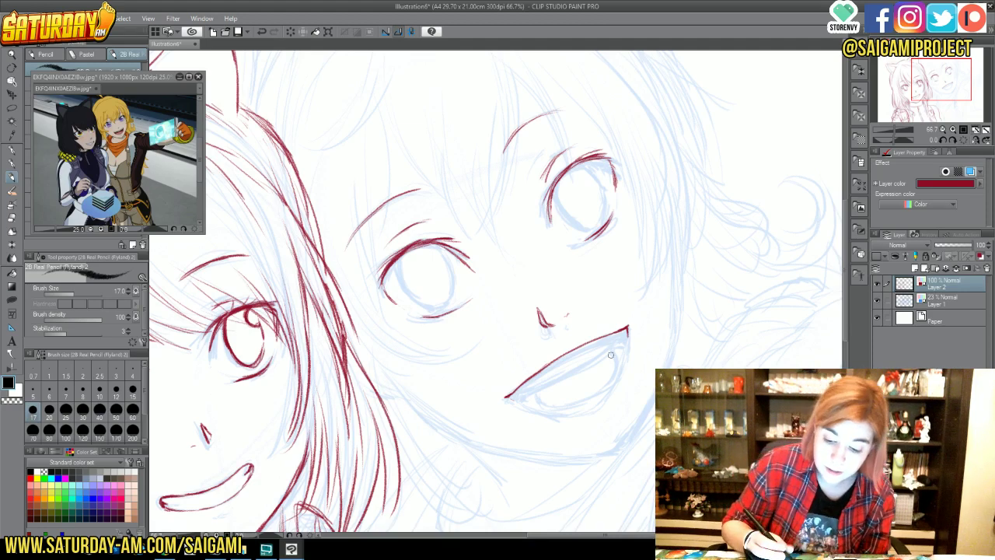
left_click_drag(628, 327, 614, 388)
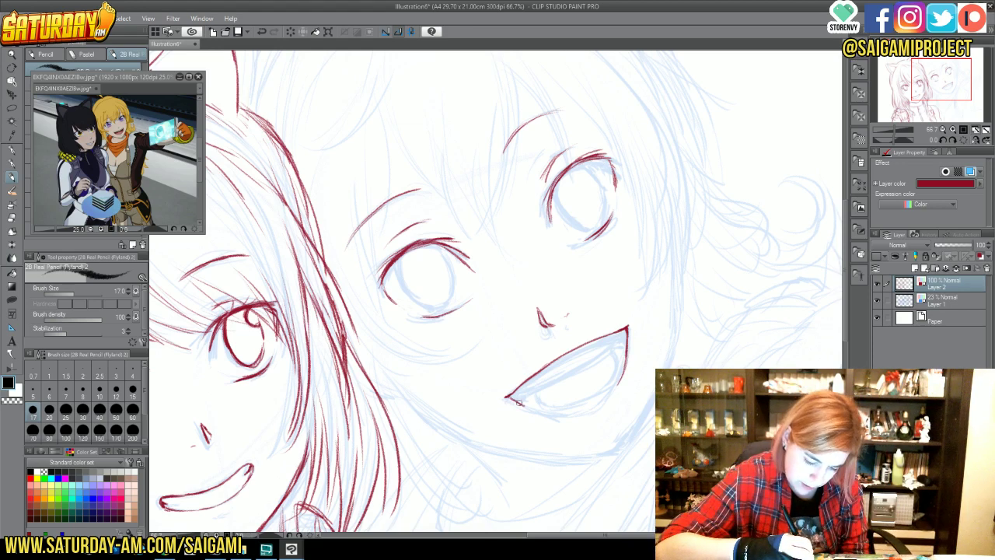
left_click_drag(507, 395, 572, 414)
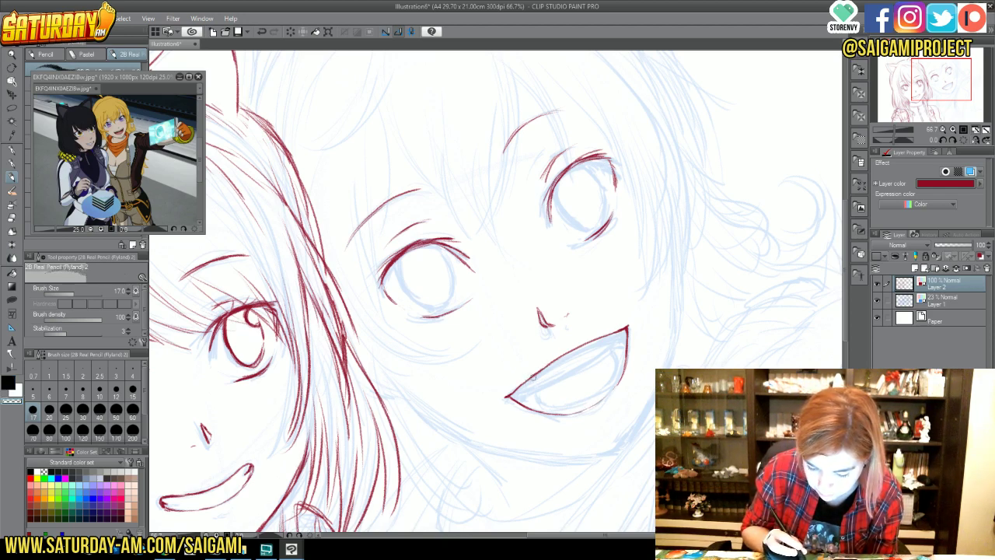
- Draw the upper and lower teeth lines inside the open mouth and fill both mouth corners solid
key("x")
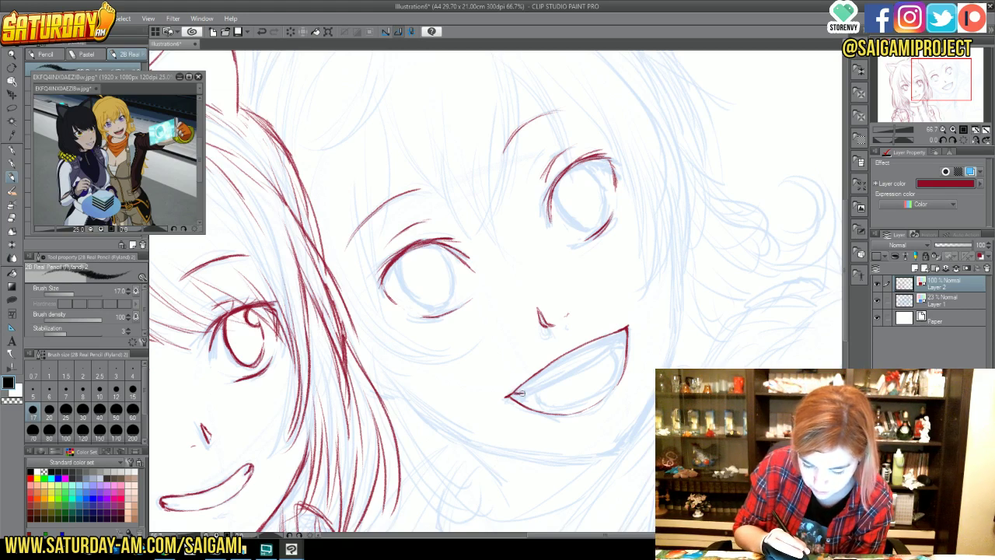
mouse_move(532, 389)
left_mouse_down()
mouse_move(624, 330)
mouse_move(526, 395)
mouse_move(603, 351)
left_mouse_up()
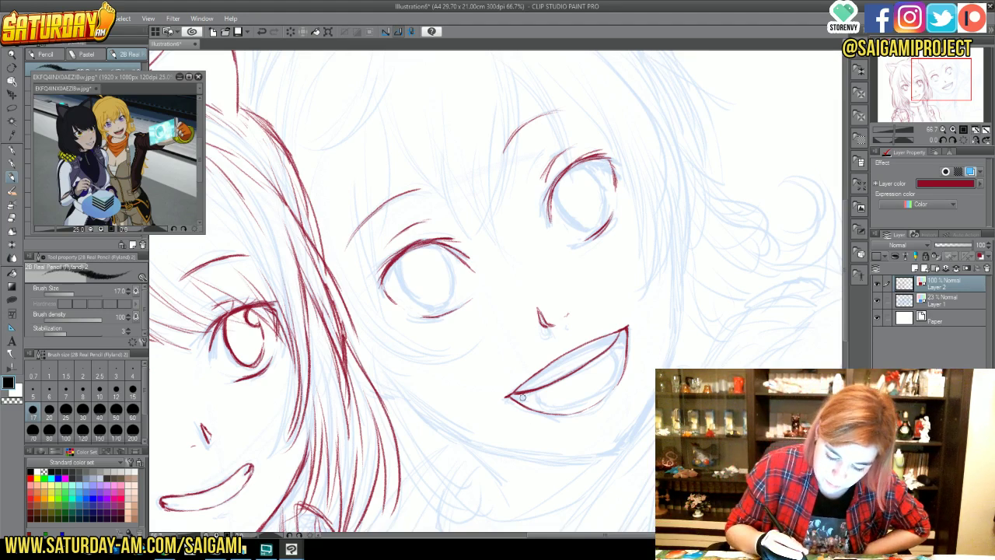
mouse_move(534, 398)
left_mouse_down()
mouse_move(565, 403)
mouse_move(558, 408)
mouse_move(603, 391)
mouse_move(569, 405)
mouse_move(609, 380)
mouse_move(575, 401)
mouse_move(612, 349)
mouse_move(605, 382)
mouse_move(566, 405)
mouse_move(585, 398)
mouse_move(557, 410)
left_mouse_up()
key("c")
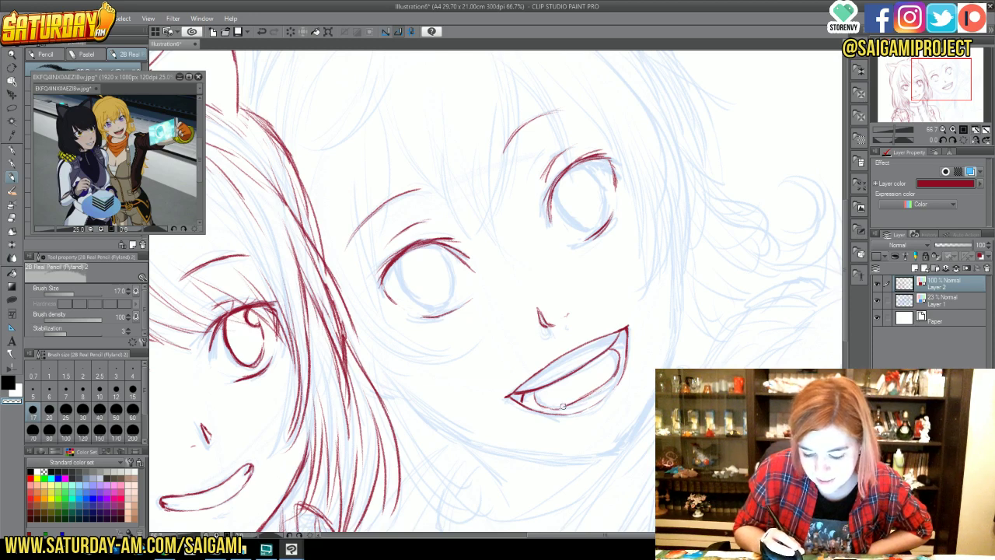
key("c")
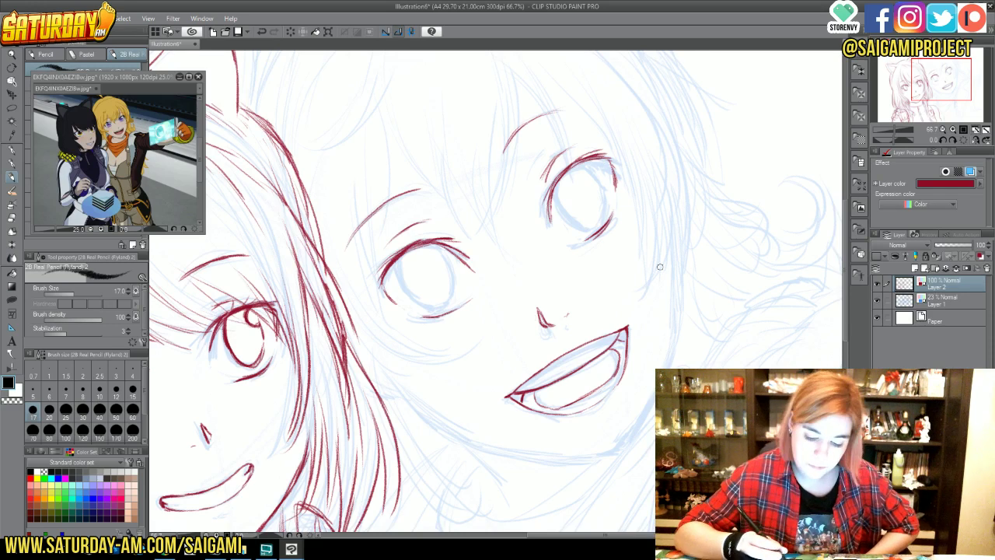
mouse_move(618, 338)
left_mouse_down()
mouse_move(627, 327)
mouse_move(627, 339)
left_mouse_up()
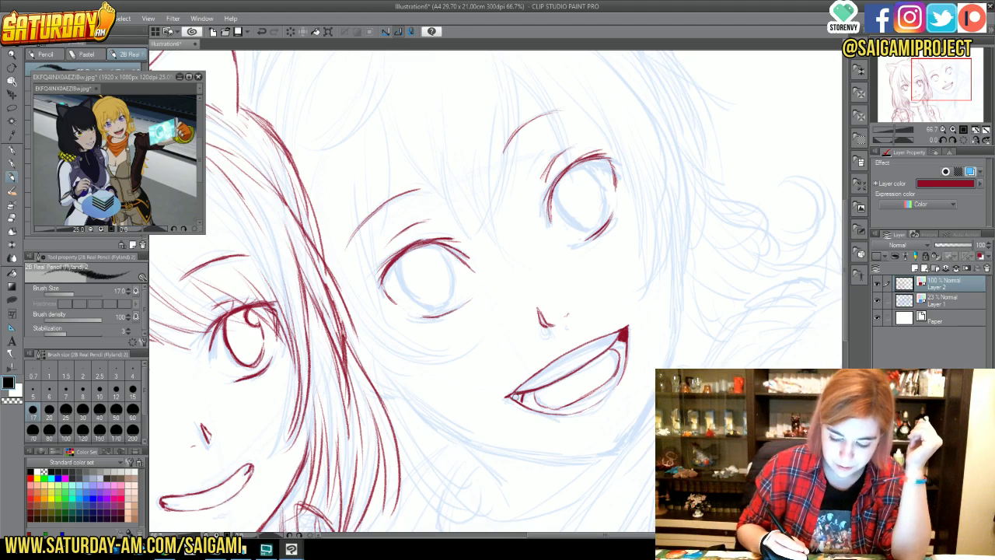
left_click_drag(520, 398, 510, 395)
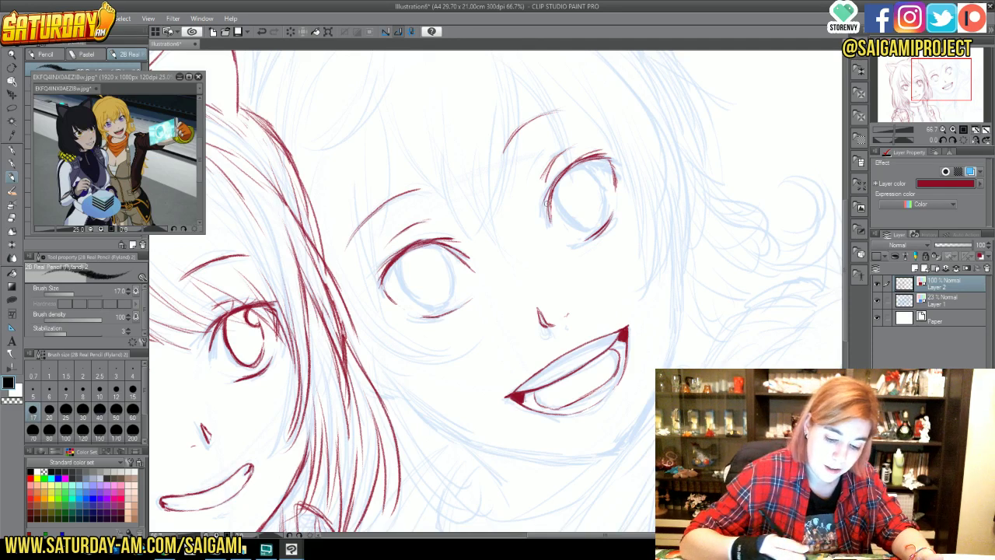
- Draw an oval iris with a small round highlight at the top in each of the second girl's eyes and tidy the lines
mouse_move(398, 259)
left_mouse_down()
mouse_move(408, 294)
mouse_move(403, 284)
mouse_move(425, 306)
left_mouse_up()
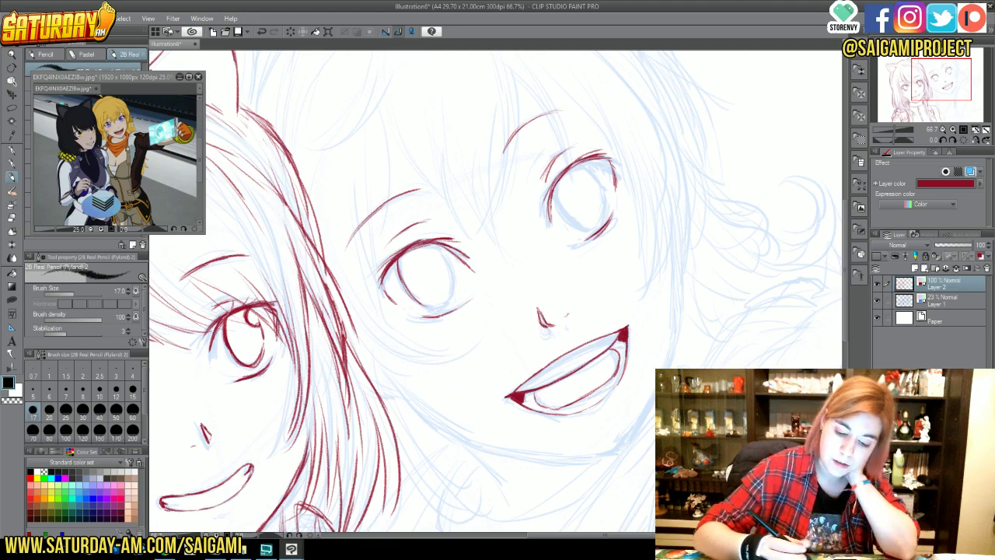
mouse_move(427, 247)
left_mouse_down()
mouse_move(449, 272)
mouse_move(425, 304)
mouse_move(442, 307)
mouse_move(457, 286)
mouse_move(443, 264)
mouse_move(457, 289)
left_mouse_up()
key("c")
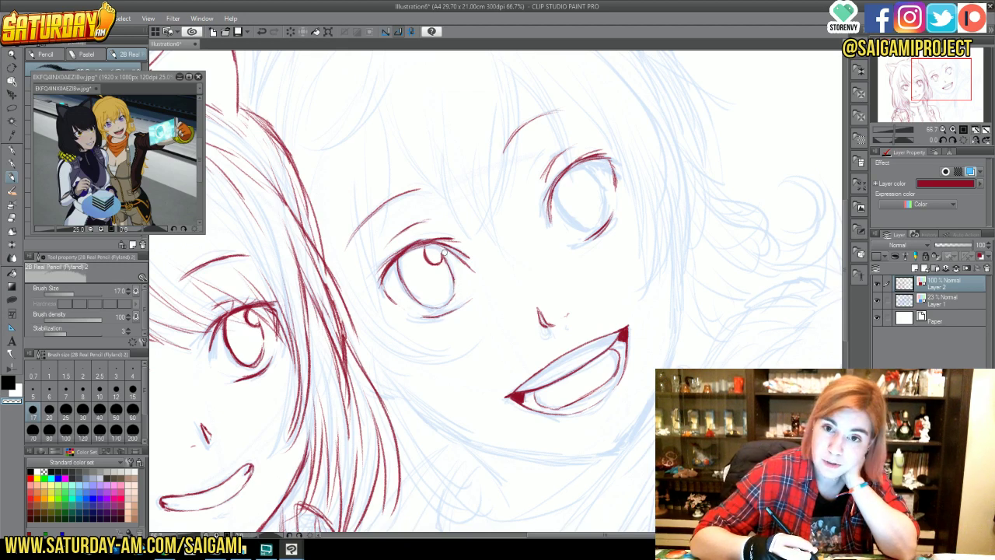
key("c")
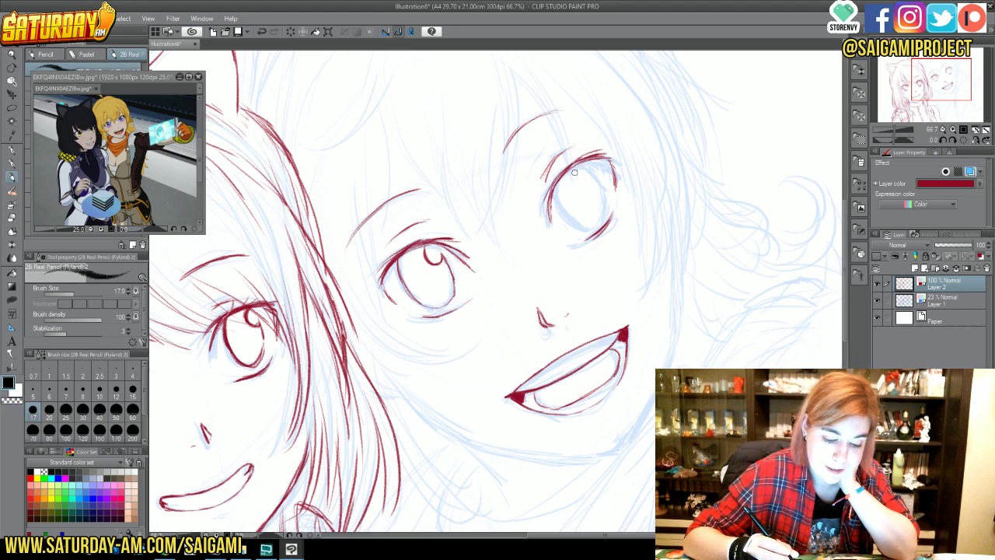
mouse_move(581, 179)
left_mouse_down()
mouse_move(574, 166)
mouse_move(579, 184)
mouse_move(591, 169)
mouse_move(596, 180)
mouse_move(562, 213)
mouse_move(590, 224)
mouse_move(590, 172)
mouse_move(603, 200)
mouse_move(588, 170)
mouse_move(607, 213)
mouse_move(586, 226)
mouse_move(604, 198)
mouse_move(603, 225)
left_mouse_up()
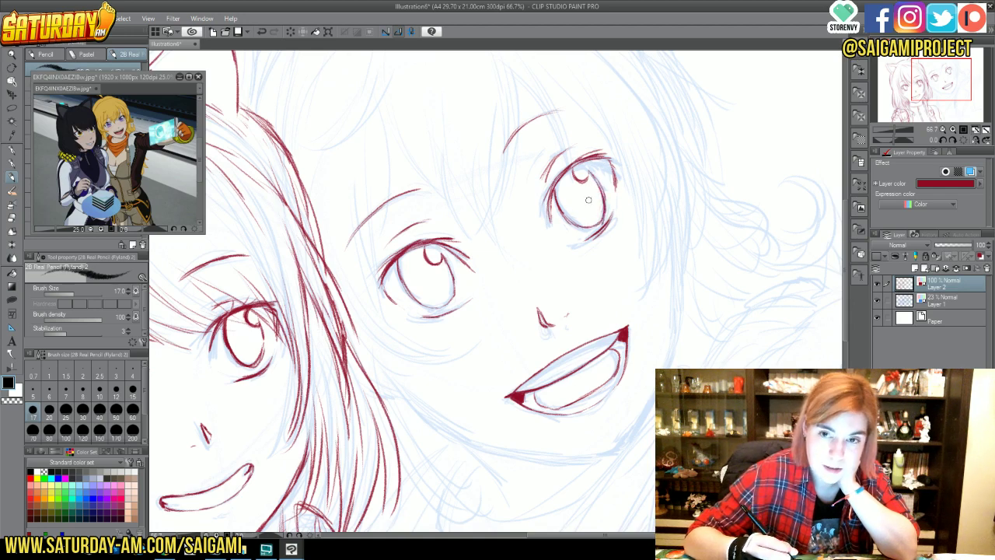
mouse_move(561, 196)
left_mouse_down()
mouse_move(561, 217)
mouse_move(578, 231)
left_mouse_up()
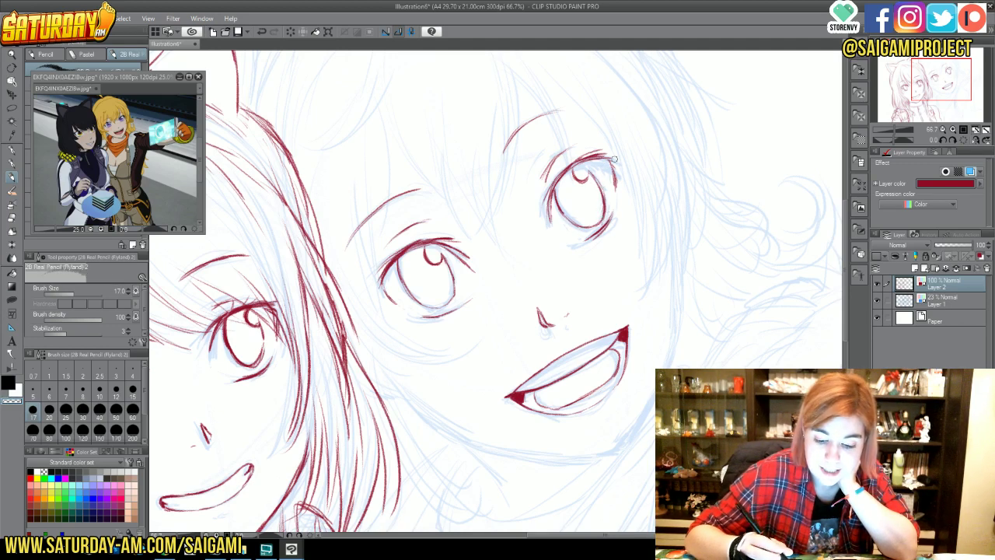
mouse_move(597, 233)
left_mouse_down()
mouse_move(581, 244)
mouse_move(605, 224)
left_mouse_up()
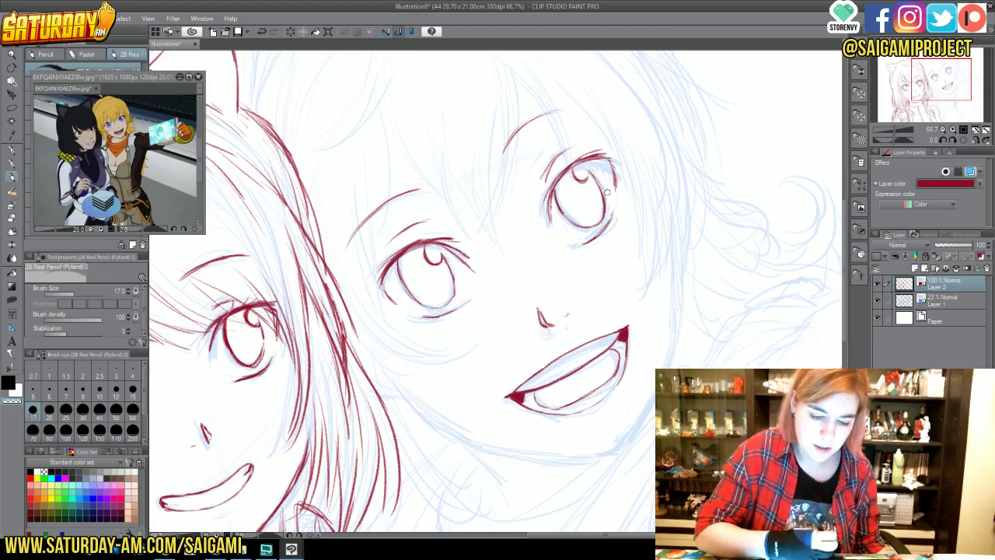
- Draw the second girl's fringe: a curved parting strand, long pointed strands meeting between the eyes, and strands falling across the left eyebrow
left_click(945, 86)
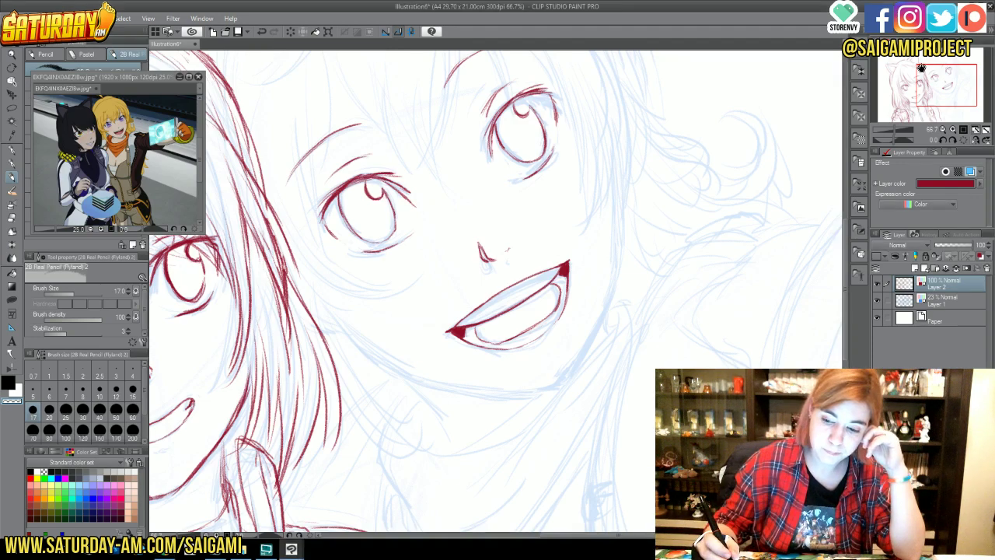
left_click_drag(922, 70, 896, 71)
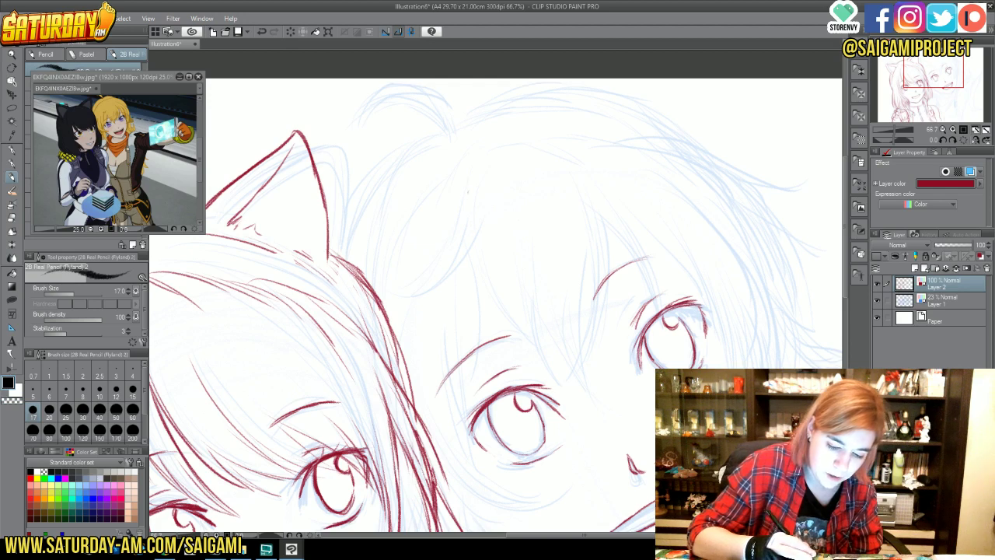
mouse_move(465, 194)
left_mouse_down()
mouse_move(457, 256)
mouse_move(406, 289)
mouse_move(477, 233)
left_mouse_up()
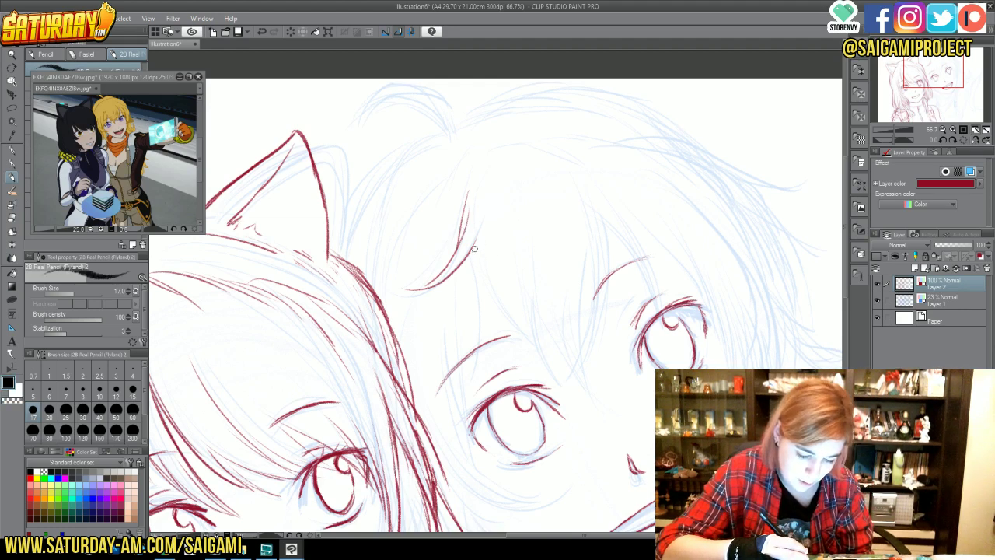
left_click_drag(480, 259, 511, 325)
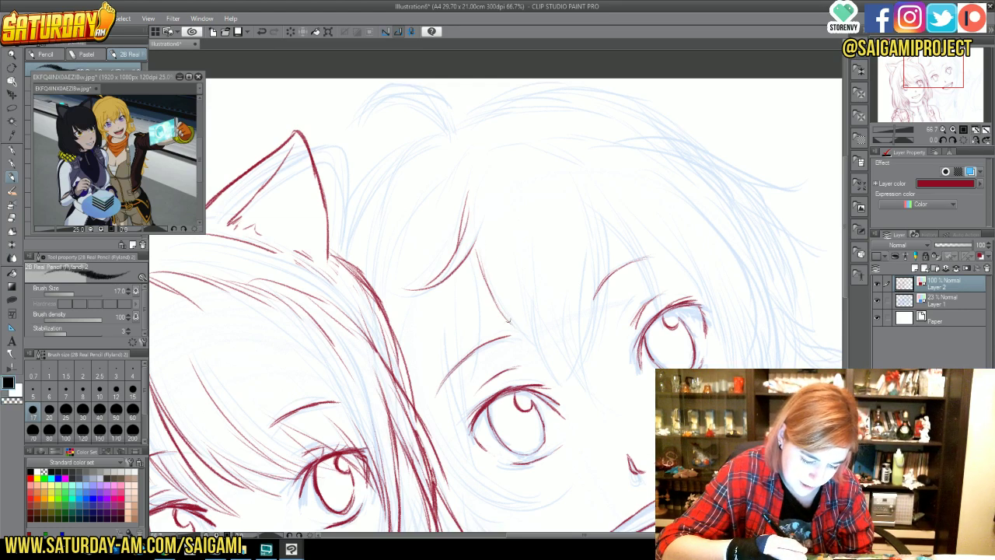
left_click_drag(541, 350, 527, 230)
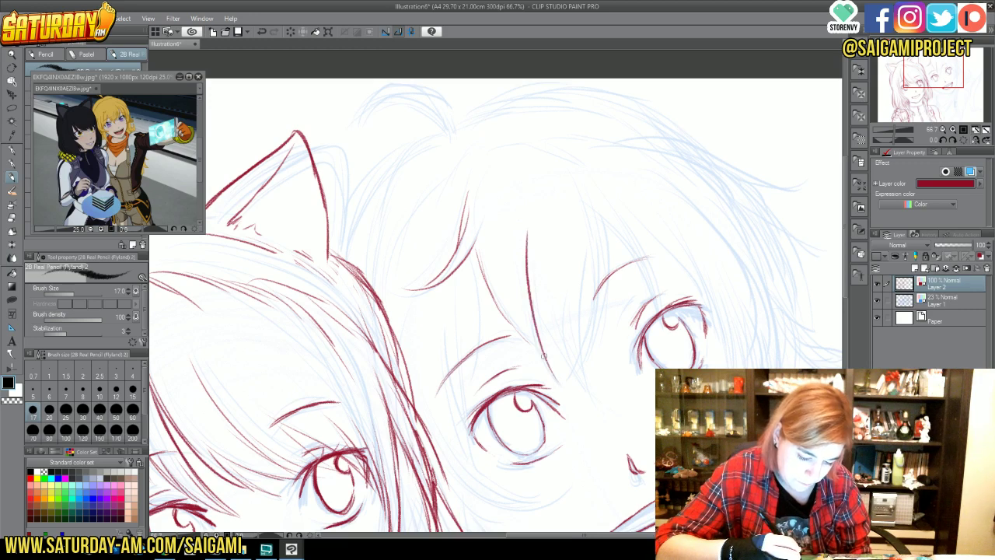
left_click_drag(559, 385, 515, 210)
mouse_move(546, 371)
left_mouse_down()
mouse_move(514, 314)
mouse_move(565, 364)
left_mouse_up()
left_click_drag(535, 324, 567, 367)
left_click_drag(596, 227, 572, 379)
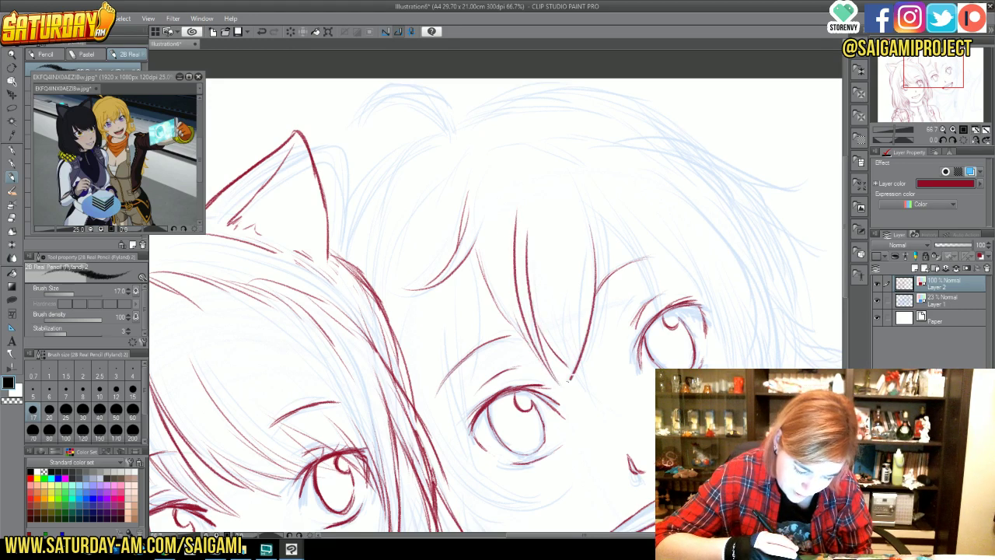
mouse_move(603, 272)
left_mouse_down()
mouse_move(562, 391)
mouse_move(571, 376)
mouse_move(594, 395)
mouse_move(561, 224)
left_mouse_up()
left_click_drag(579, 356, 571, 239)
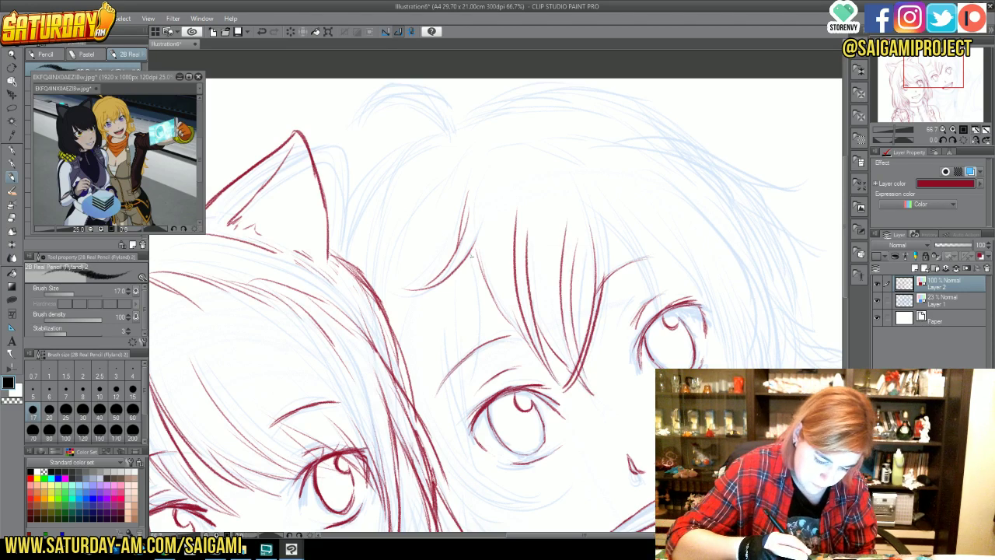
left_click_drag(476, 257, 464, 411)
mouse_move(465, 313)
left_mouse_down()
mouse_move(453, 414)
mouse_move(440, 447)
mouse_move(462, 366)
left_mouse_up()
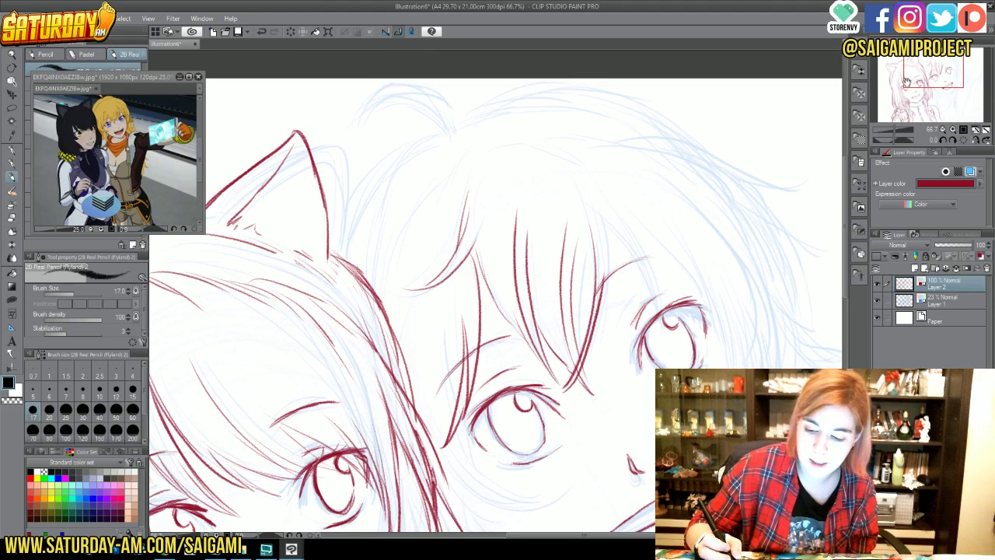
- Draw the arched loose tuft at the second girl's crown and short strands starting just below its base
left_click_drag(907, 82, 910, 77)
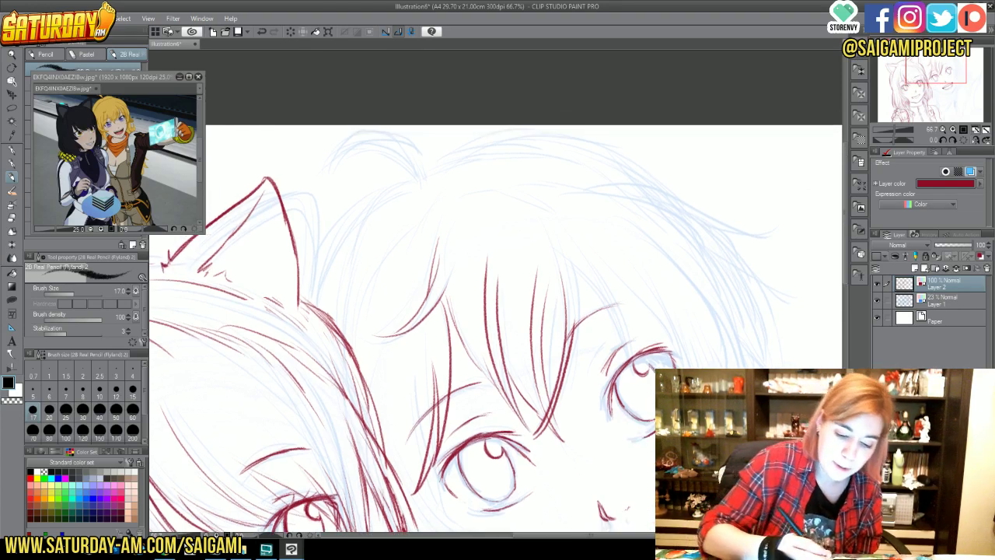
mouse_move(337, 166)
left_mouse_down()
mouse_move(420, 156)
mouse_move(425, 177)
left_mouse_up()
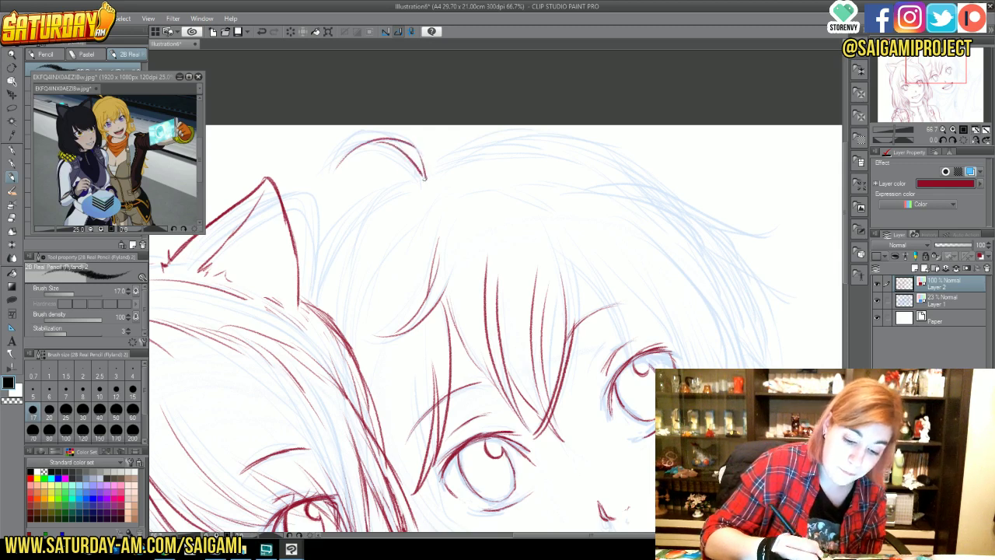
mouse_move(338, 171)
left_mouse_down()
mouse_move(365, 132)
mouse_move(418, 151)
mouse_move(411, 146)
mouse_move(435, 188)
mouse_move(401, 194)
mouse_move(379, 225)
left_mouse_up()
left_click_drag(418, 179, 384, 203)
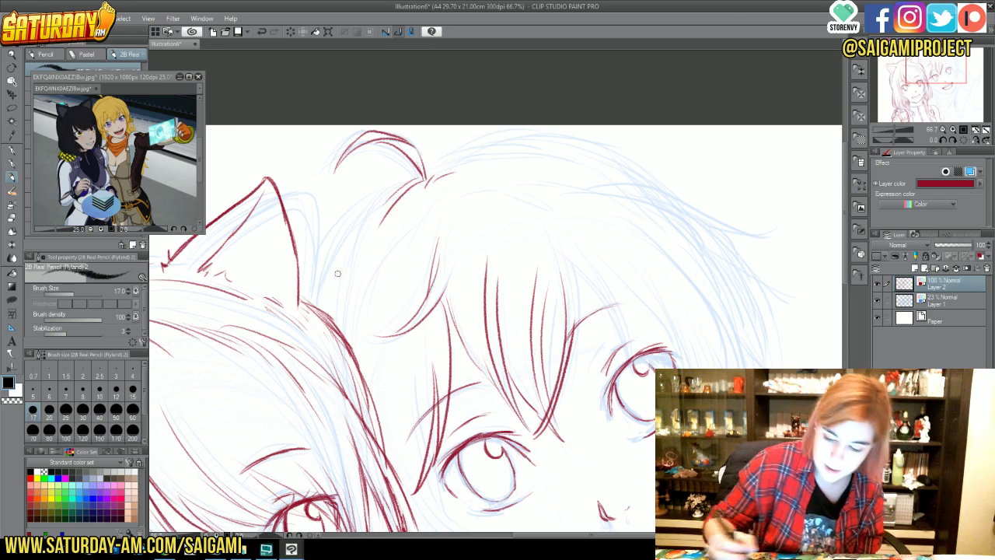
- Add thin hair strands over the outer end of the second girl's left eyebrow
left_click_drag(924, 64, 918, 74)
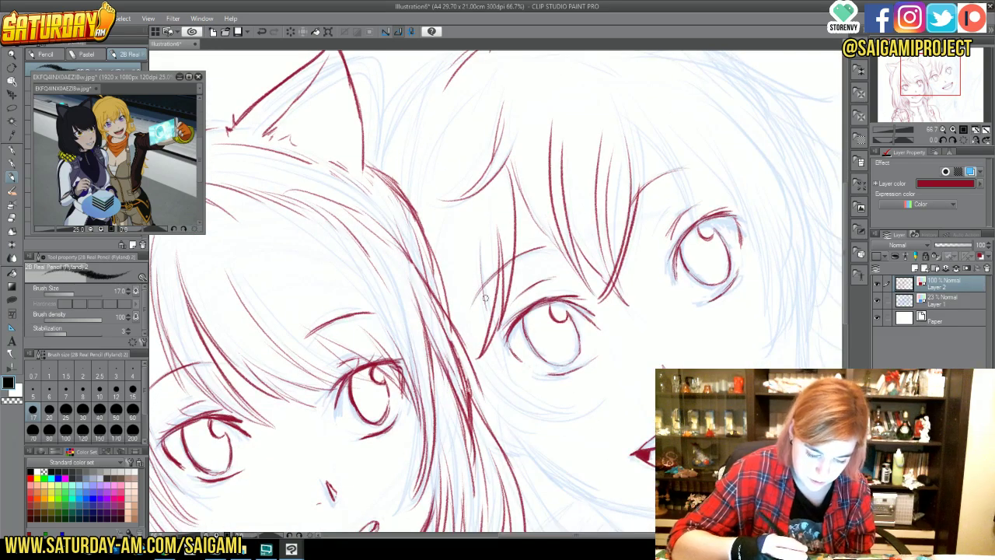
left_click_drag(493, 228, 488, 300)
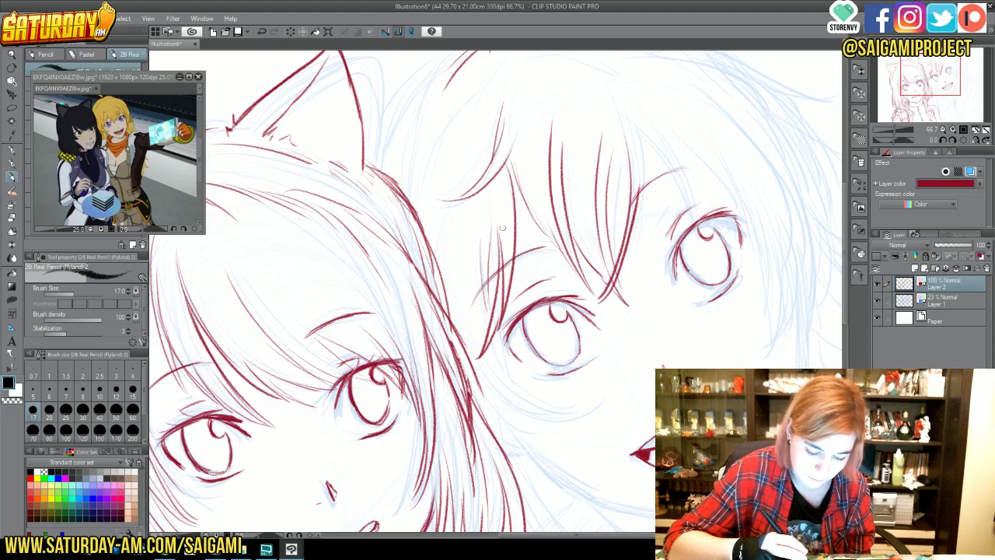
left_click_drag(501, 227, 493, 296)
- Draw curved locks sweeping under the second girl's left eye onto the cheek, clean up their ends, and add longer strands along the face
mouse_move(501, 342)
left_mouse_down()
mouse_move(514, 393)
mouse_move(548, 410)
left_mouse_up()
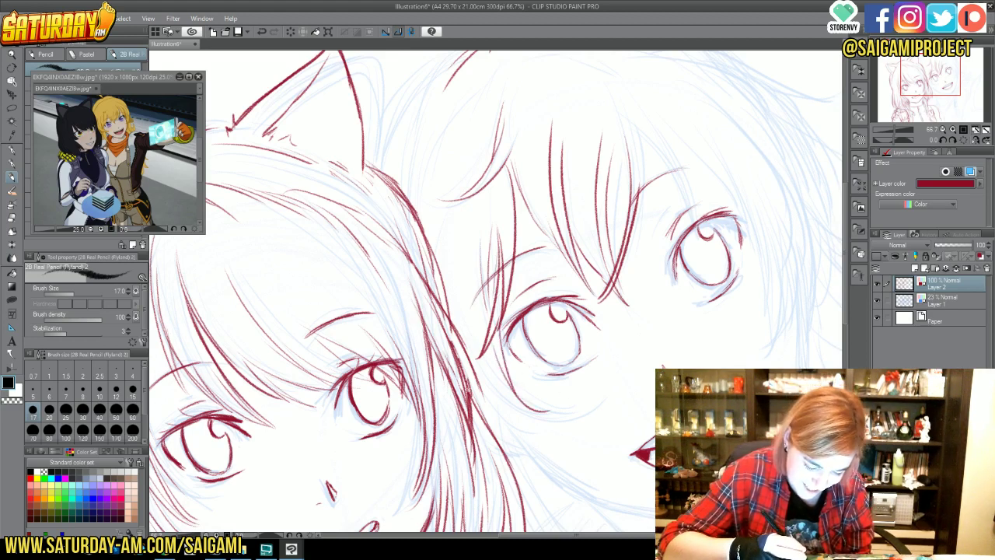
key("c")
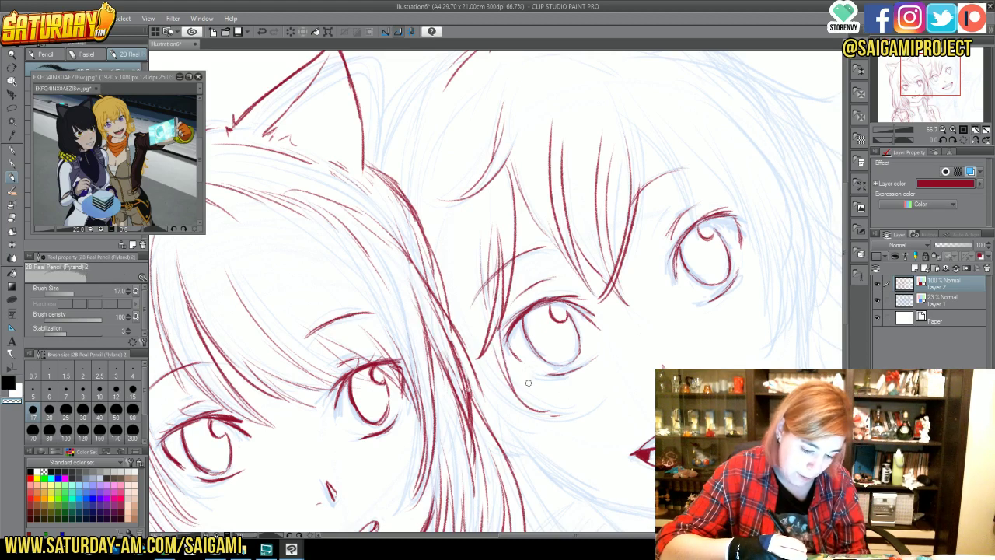
left_click_drag(551, 412, 553, 417)
key("c")
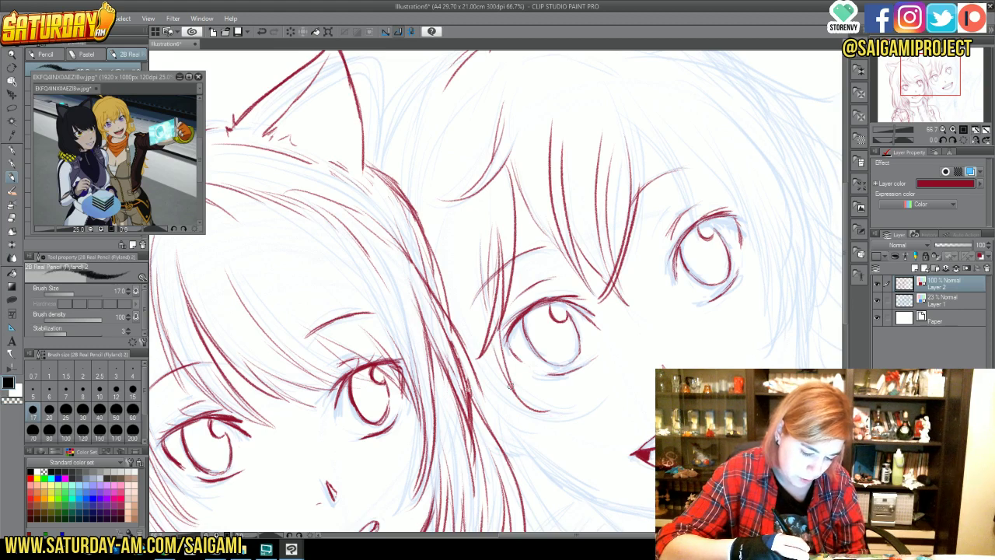
key("c")
key("c")
left_click_drag(510, 374, 558, 383)
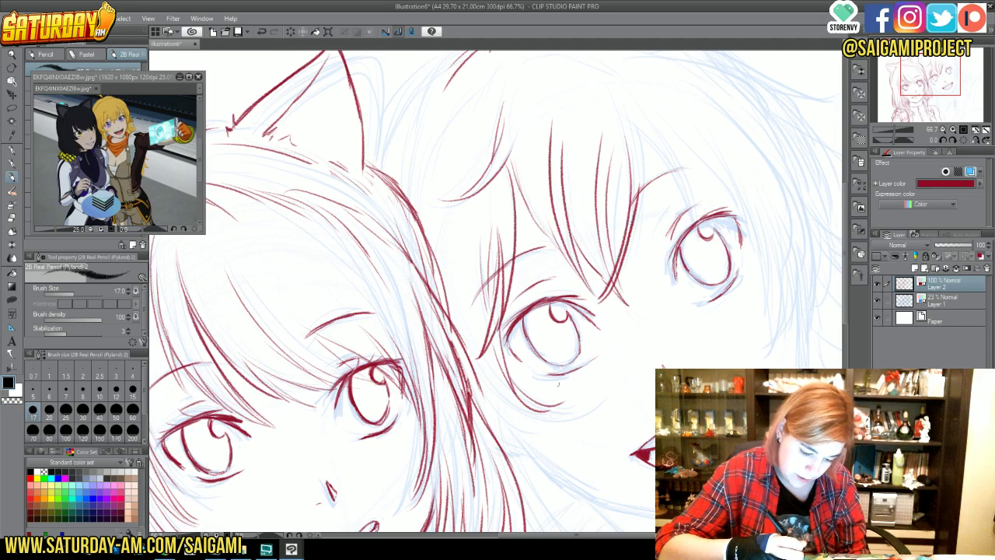
mouse_move(494, 390)
left_mouse_down()
mouse_move(583, 414)
mouse_move(584, 403)
left_mouse_up()
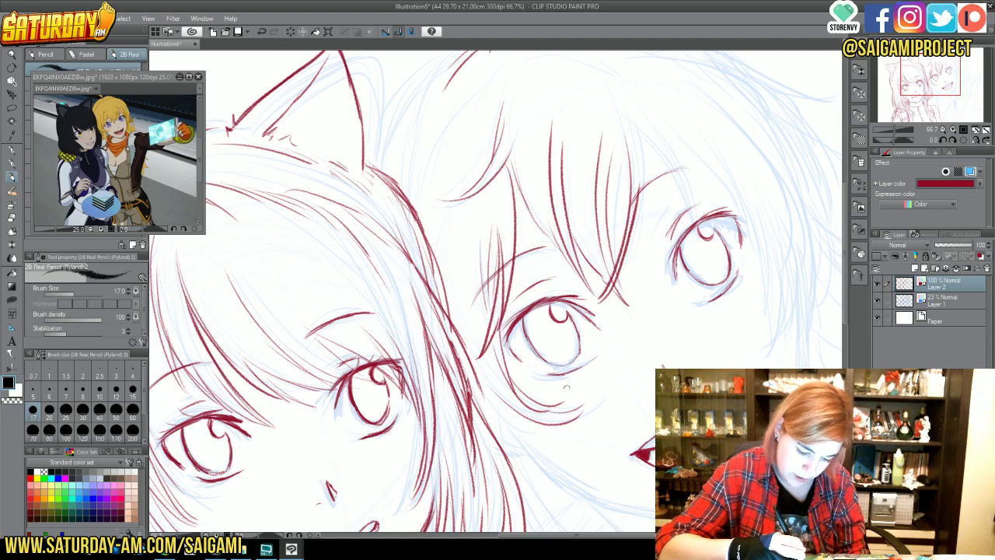
mouse_move(496, 394)
left_mouse_down()
mouse_move(553, 440)
mouse_move(546, 443)
left_mouse_up()
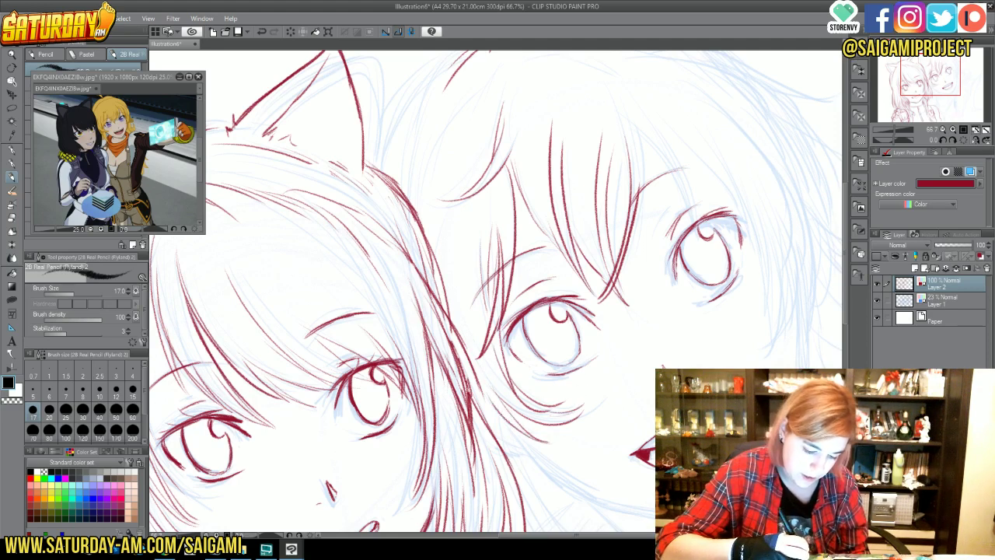
left_click_drag(471, 343, 519, 431)
left_click_drag(474, 285, 468, 358)
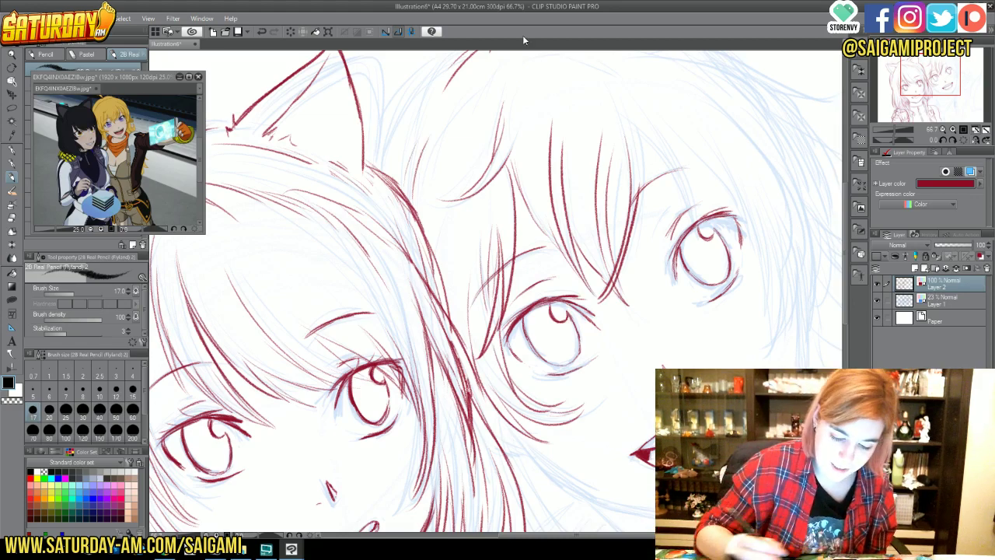
- Outline the second girl's hair with layered strokes between the crown and the first girl's cat ear
left_click_drag(914, 76, 908, 67)
mouse_move(459, 300)
left_mouse_down()
mouse_move(513, 218)
mouse_move(546, 197)
mouse_move(474, 275)
left_mouse_up()
left_click_drag(447, 317, 537, 198)
mouse_move(451, 289)
left_mouse_down()
mouse_move(504, 219)
mouse_move(549, 193)
left_mouse_up()
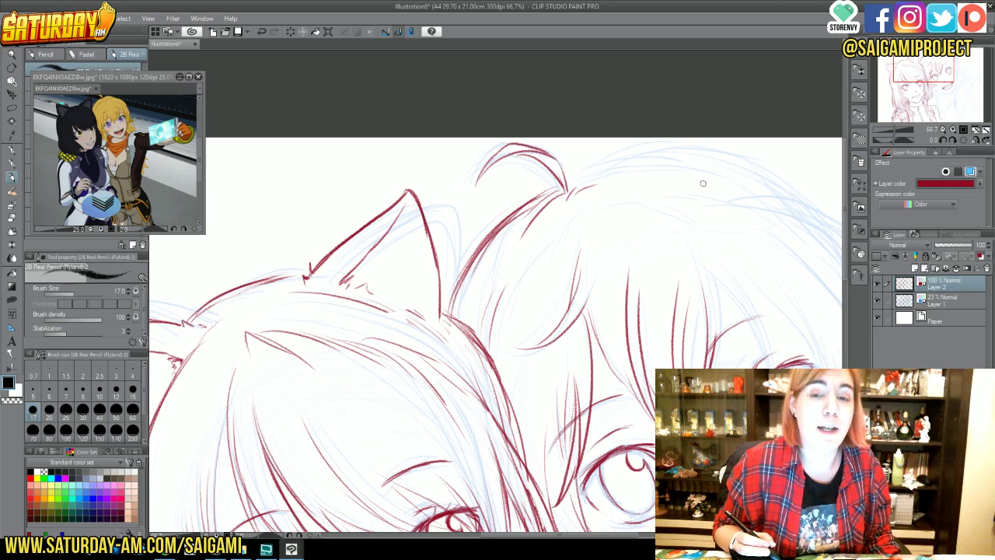
- Draw curved hair lines across the top of the second girl's head, running from the crown toward the right side
left_click_drag(931, 76, 934, 75)
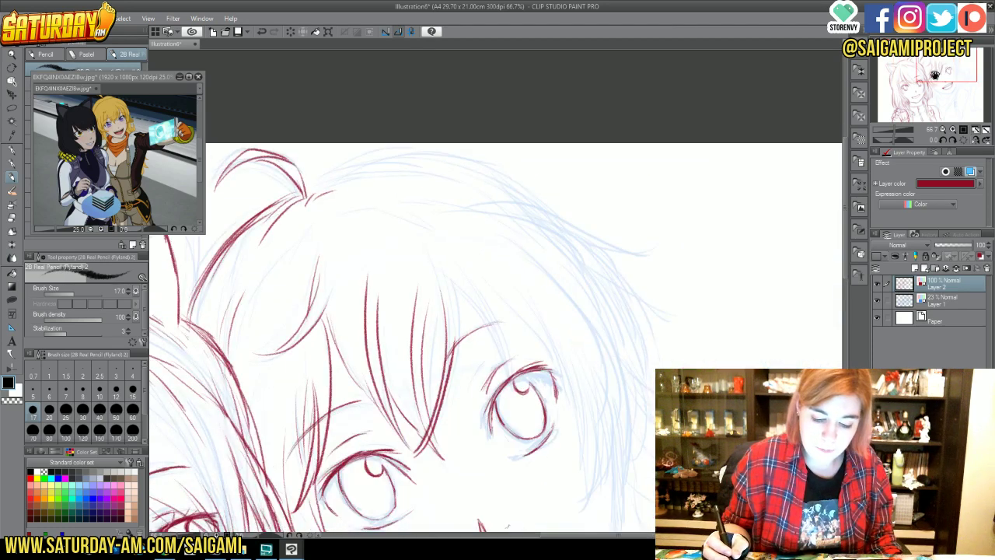
left_click_drag(319, 199, 400, 225)
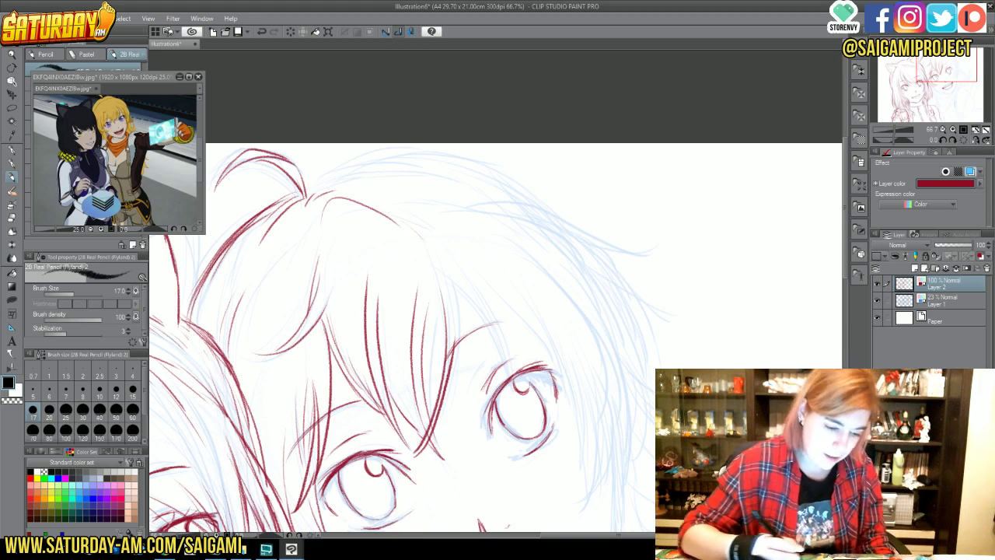
mouse_move(307, 189)
left_mouse_down()
mouse_move(403, 177)
mouse_move(410, 162)
mouse_move(460, 152)
left_mouse_up()
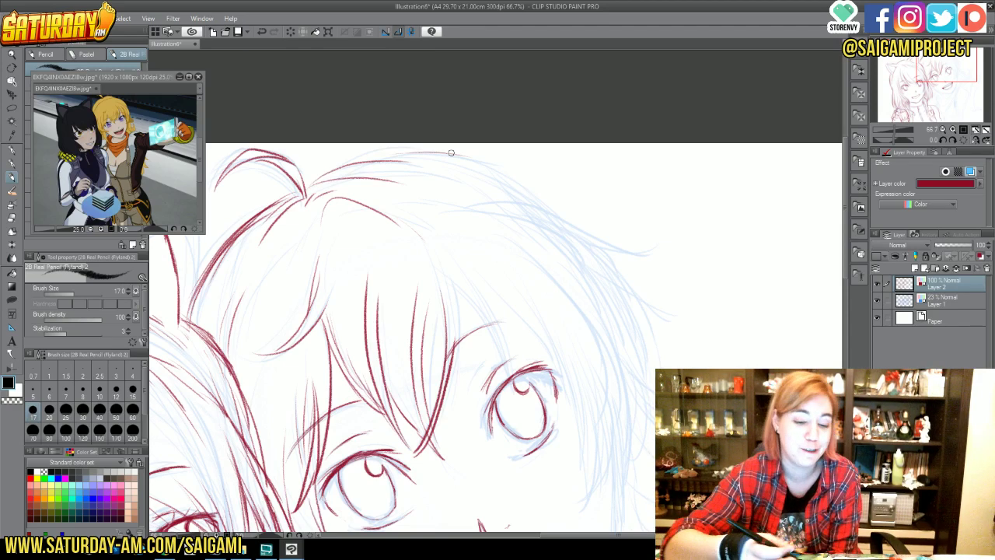
mouse_move(486, 201)
left_mouse_down()
mouse_move(533, 206)
mouse_move(592, 247)
left_mouse_up()
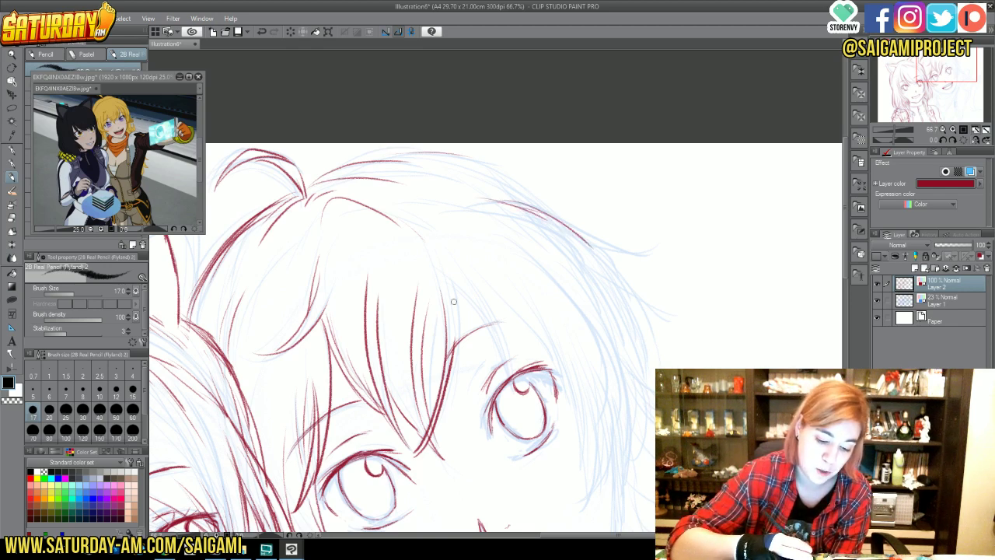
- Draw pointed fringe strands crossing over the second girl's right eye and down past its outer corner
mouse_move(458, 302)
left_mouse_down()
mouse_move(506, 359)
mouse_move(516, 412)
left_mouse_up()
left_click_drag(486, 283, 516, 421)
mouse_move(507, 313)
left_mouse_down()
mouse_move(554, 348)
mouse_move(569, 389)
left_mouse_up()
mouse_move(532, 333)
left_mouse_down()
mouse_move(568, 380)
mouse_move(580, 424)
left_mouse_up()
left_click_drag(561, 346, 587, 459)
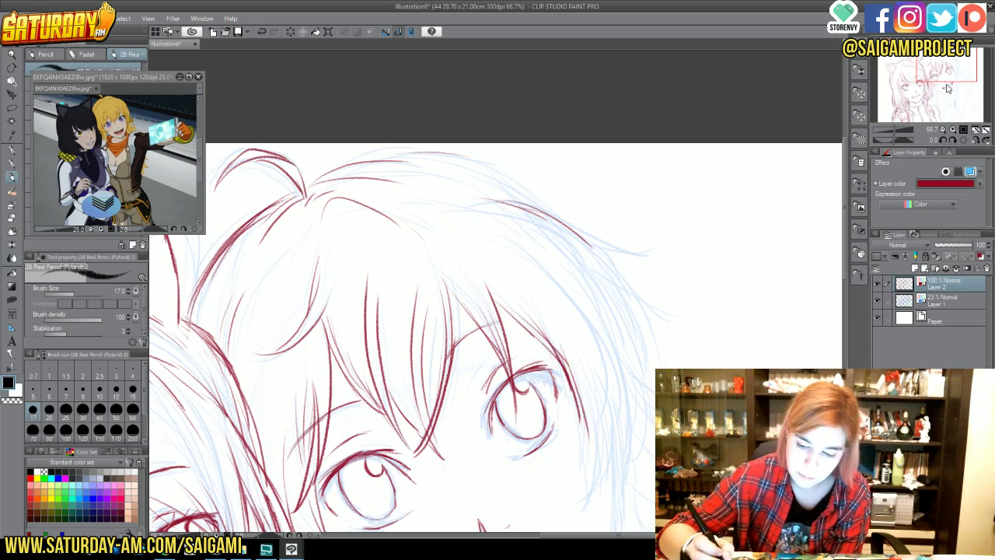
- Draw long side strands framing the right side of the second girl's face, tapering to points beside the cheek
left_click_drag(947, 88, 948, 92)
left_click_drag(550, 287, 568, 358)
left_click_drag(563, 258, 569, 348)
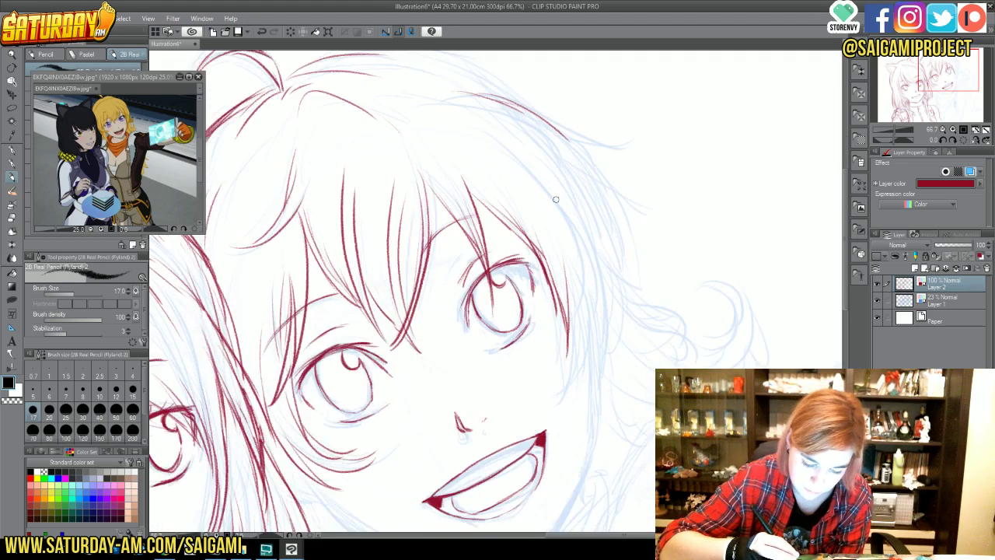
left_click_drag(557, 203, 575, 351)
left_click_drag(591, 311, 561, 408)
left_click_drag(598, 334, 596, 396)
left_click_drag(584, 258, 600, 389)
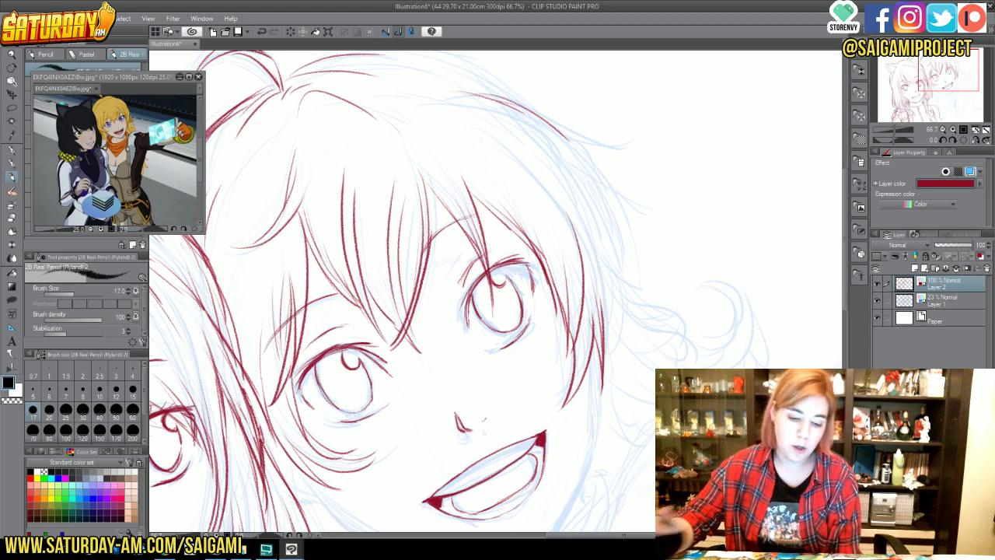
- Flip the canvas view horizontally and outline the top of the second girl's head, ending in an outward-flicked strand
left_click_drag(935, 67, 926, 64)
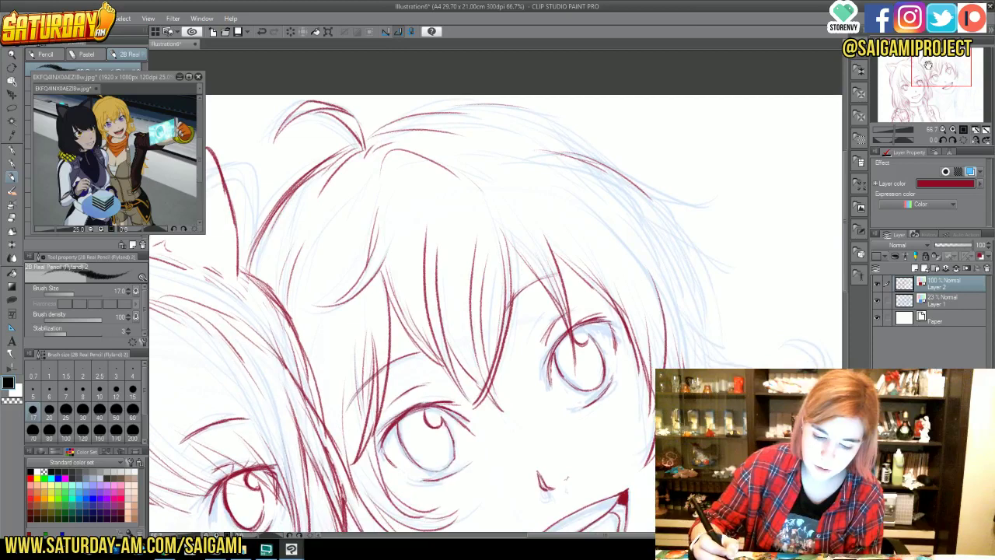
left_click(975, 141)
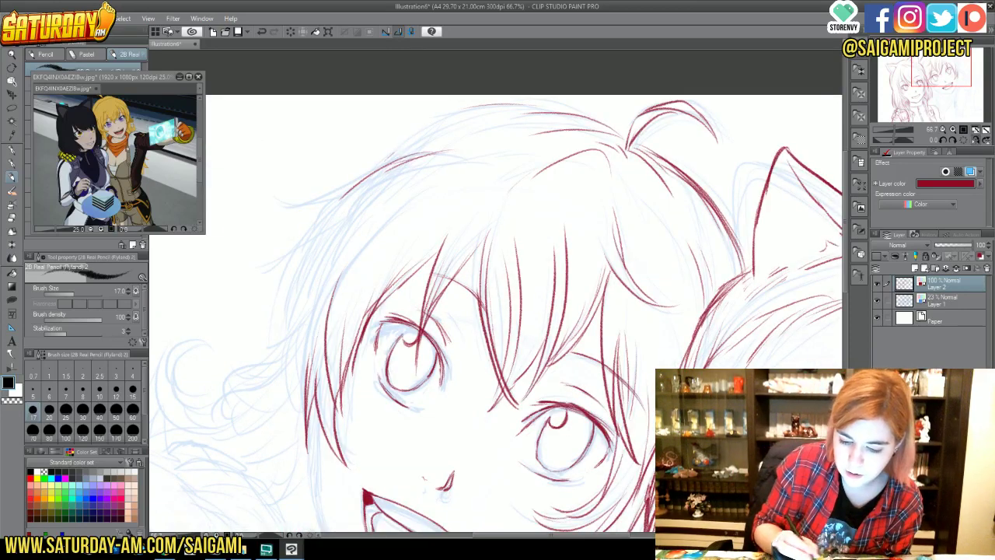
mouse_move(385, 160)
left_mouse_down()
mouse_move(409, 140)
mouse_move(493, 112)
left_mouse_up()
mouse_move(408, 140)
left_mouse_down()
mouse_move(527, 104)
mouse_move(591, 117)
left_mouse_up()
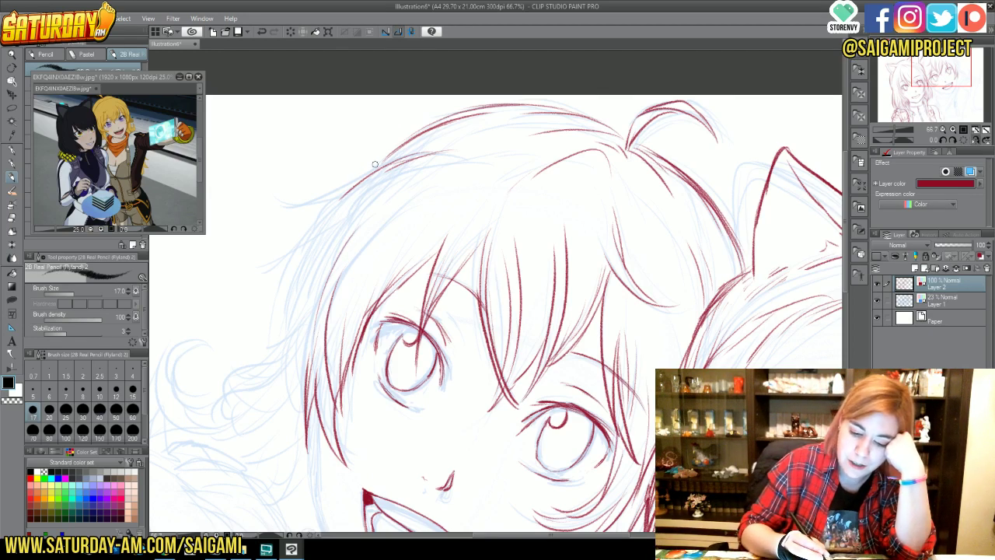
left_click_drag(375, 164, 273, 199)
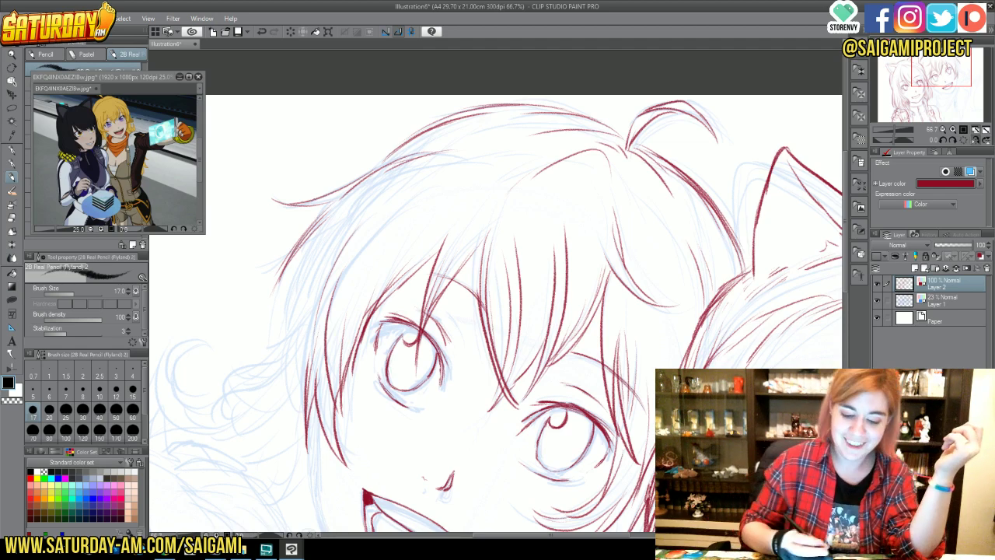
- Draw spiky outward-flicking strands down the outer edge of the second girl's hair below the head outline
left_click_drag(311, 271, 296, 320)
left_click_drag(312, 249, 285, 335)
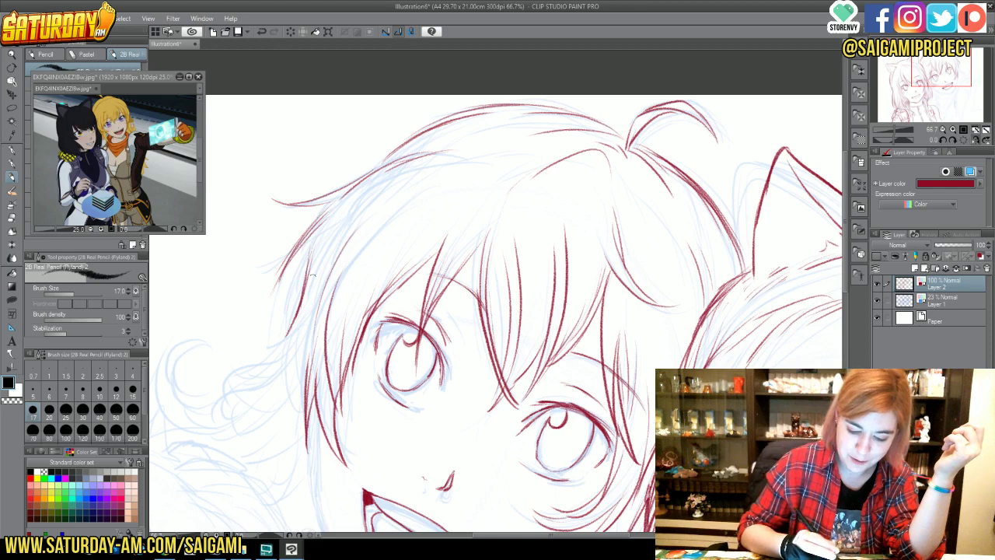
left_click_drag(313, 275, 264, 348)
left_click_drag(315, 236, 286, 324)
left_click_drag(365, 183, 294, 310)
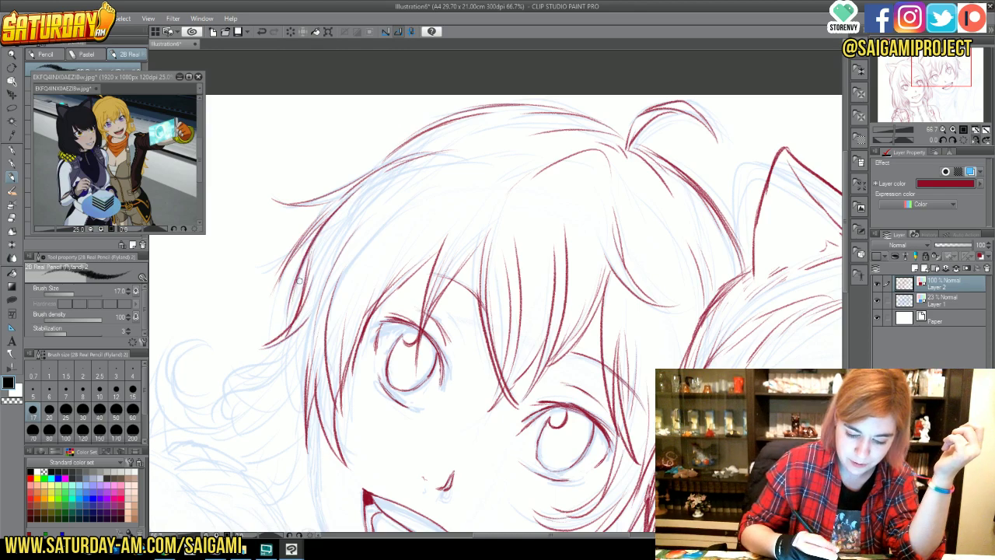
- Add inner strands to the second girl's side hair between the outer spikes and the eye
mouse_move(924, 64)
left_mouse_down()
mouse_move(929, 84)
mouse_move(919, 84)
left_mouse_up()
left_click_drag(399, 201, 390, 286)
left_click_drag(404, 231, 404, 300)
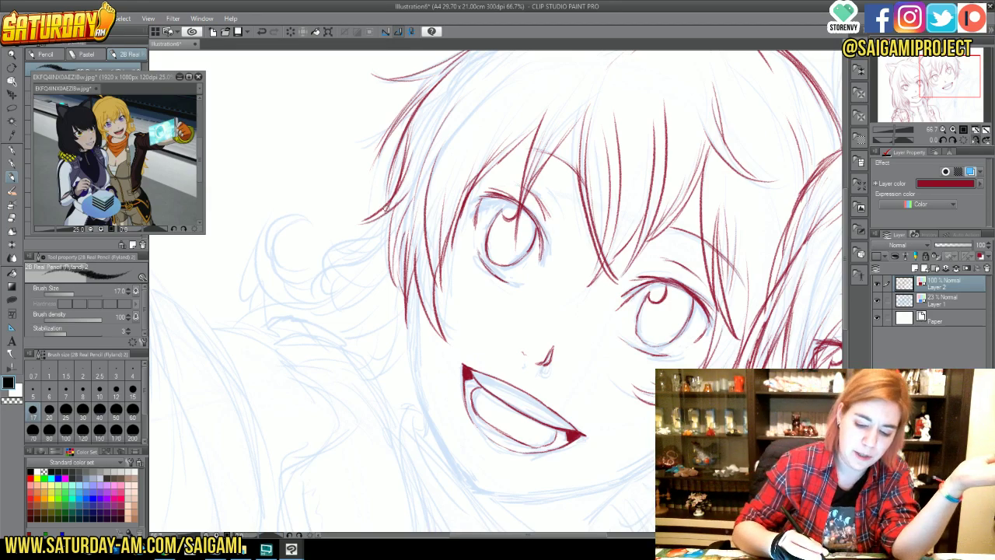
- Erase and redraw the outer strands of the second girl's side hair at eye level
left_click_drag(405, 190, 383, 208)
key("c")
key("c")
left_click_drag(396, 171, 384, 207)
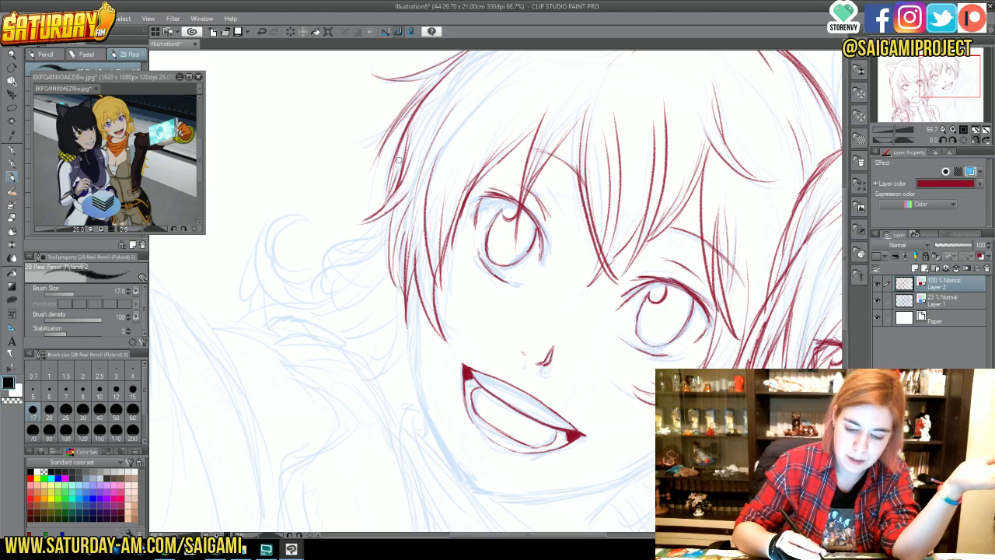
- Flip the canvas view back horizontally and add fine strands to the middle of the second girl's fringe
left_click(975, 140)
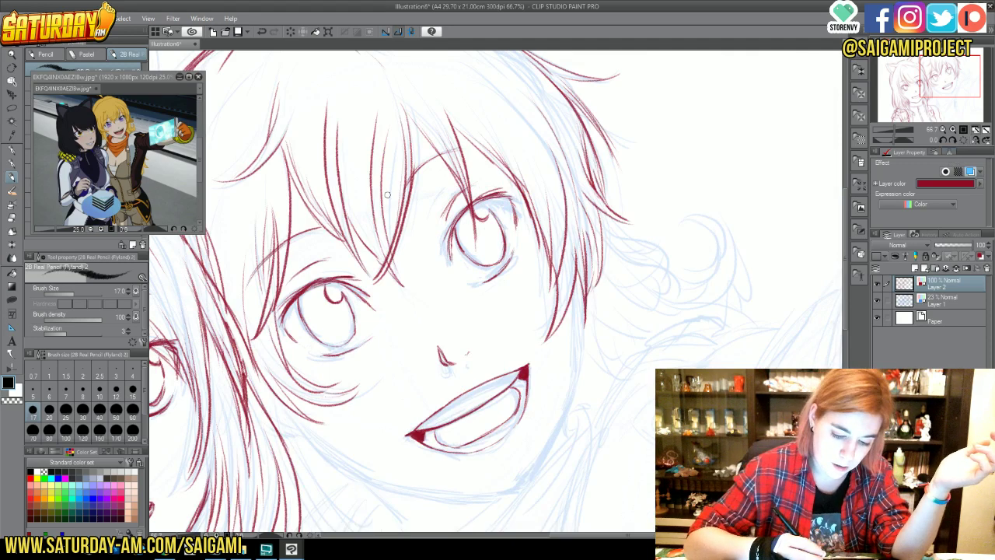
left_click_drag(388, 87, 386, 186)
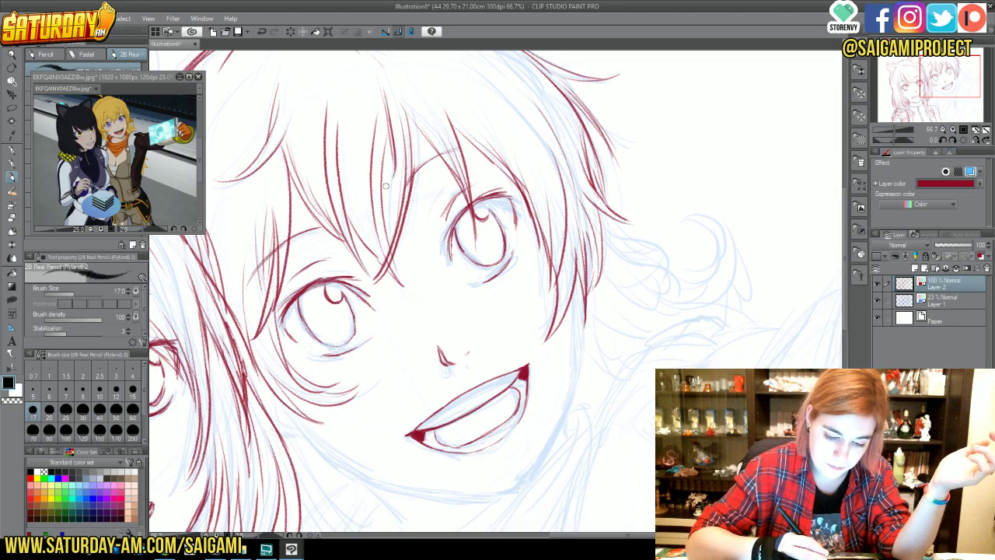
left_click_drag(392, 144, 392, 182)
- Outline the second girl's jaw from the cheek hair around the chin and up to the opposite side hair, reworking the far cheek line
left_click_drag(746, 328, 739, 149)
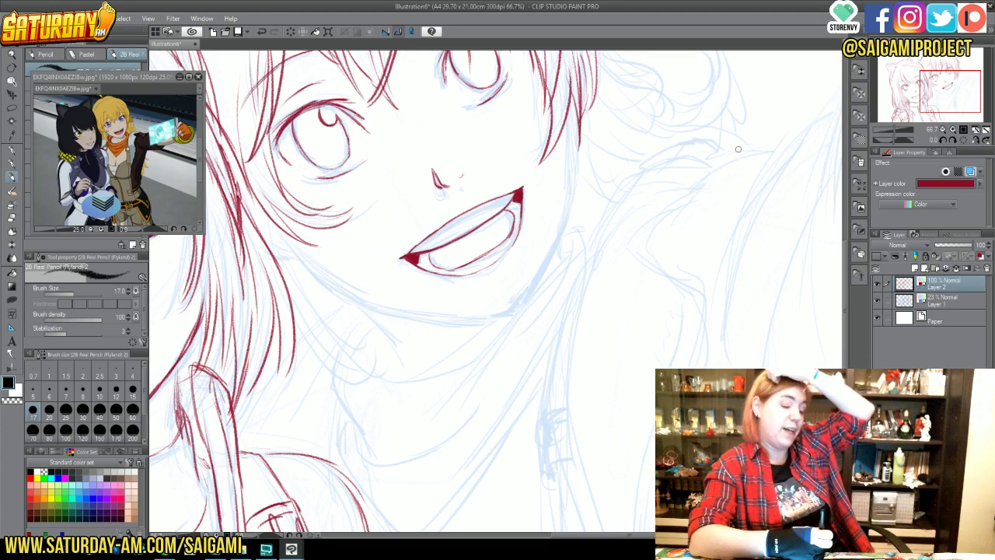
left_click_drag(945, 83, 915, 100)
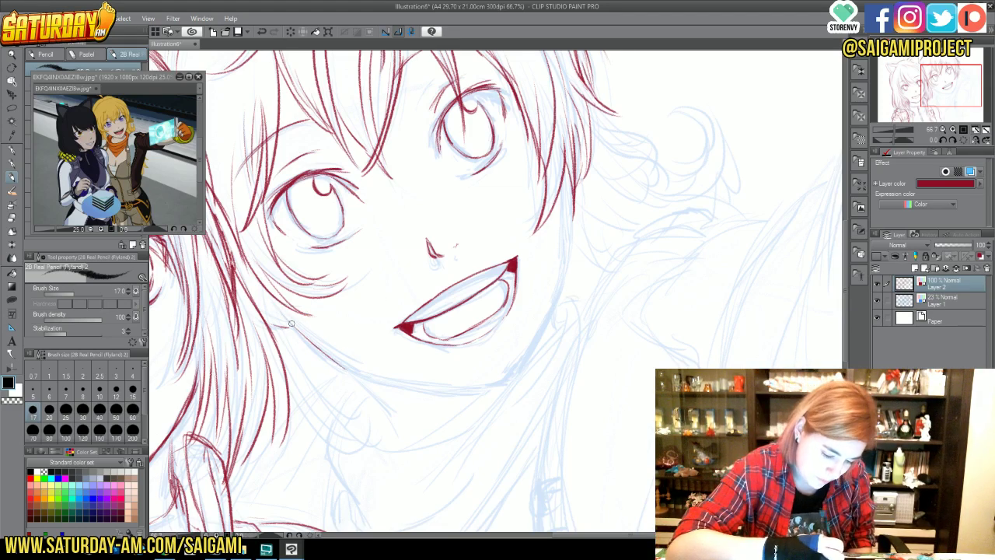
mouse_move(320, 347)
left_mouse_down()
mouse_move(363, 376)
mouse_move(457, 382)
left_mouse_up()
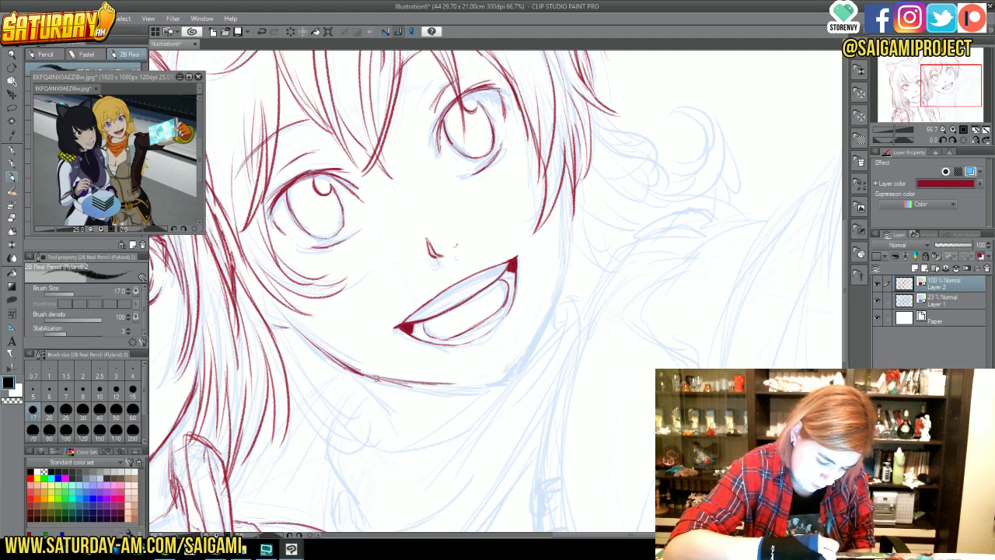
mouse_move(397, 382)
left_mouse_down()
mouse_move(500, 385)
mouse_move(490, 384)
mouse_move(531, 342)
mouse_move(525, 353)
mouse_move(540, 328)
left_mouse_up()
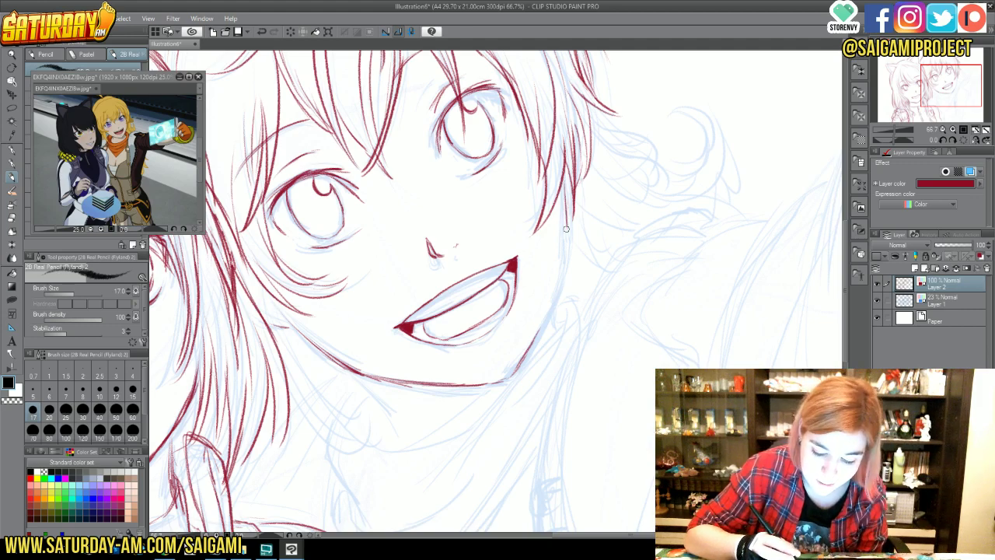
left_click_drag(532, 346, 565, 268)
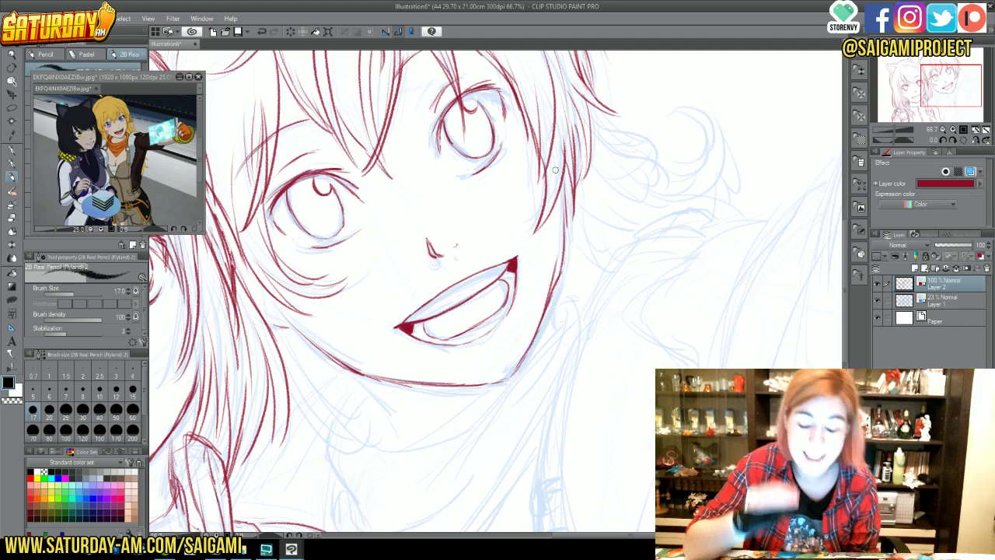
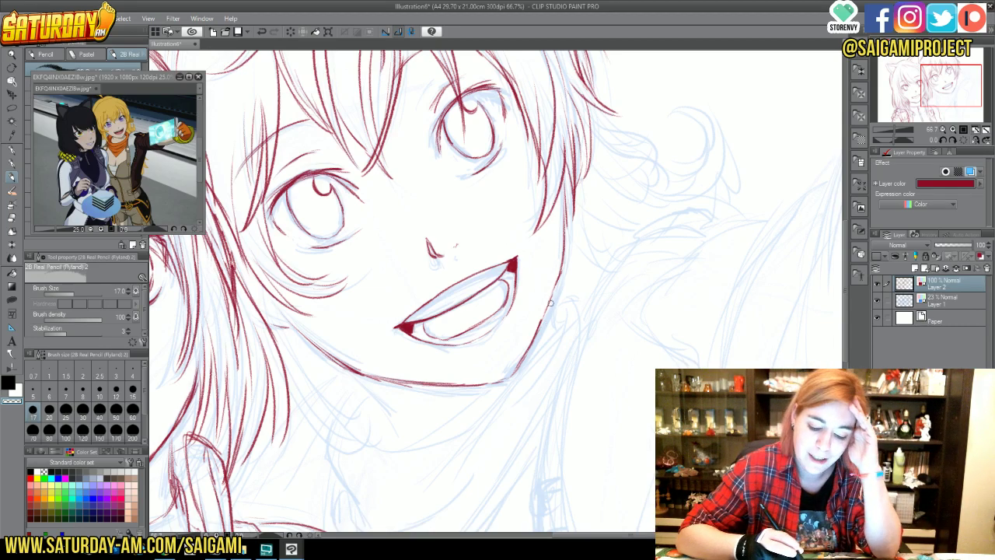
left_click_drag(527, 346, 561, 276)
mouse_move(538, 320)
left_mouse_down()
mouse_move(565, 266)
mouse_move(566, 233)
left_mouse_up()
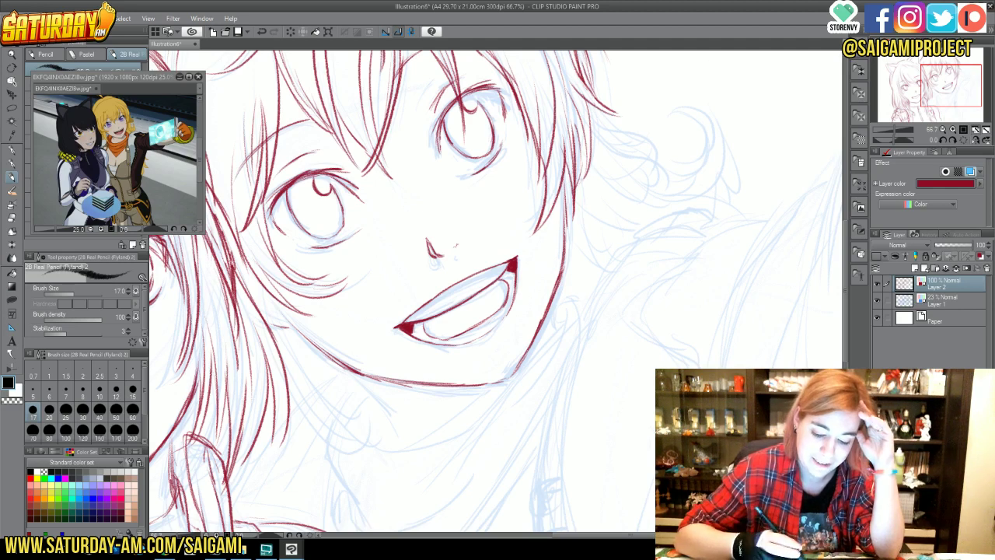
- Outline the upper wrap of the second girl's scarf below the chin and add long fold lines along its side
mouse_move(575, 306)
left_mouse_down()
mouse_move(441, 447)
mouse_move(393, 464)
left_mouse_up()
left_click_drag(350, 426, 409, 452)
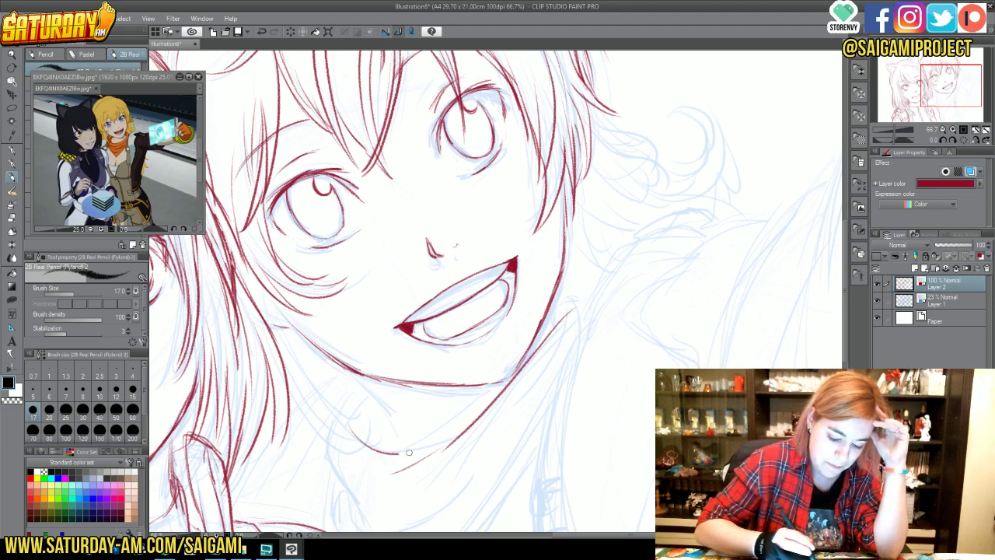
left_click_drag(457, 433, 398, 454)
left_click_drag(367, 403, 356, 430)
mouse_move(365, 386)
left_mouse_down()
mouse_move(328, 434)
mouse_move(330, 464)
mouse_move(372, 516)
mouse_move(391, 518)
mouse_move(513, 424)
left_mouse_up()
left_click_drag(544, 365, 480, 470)
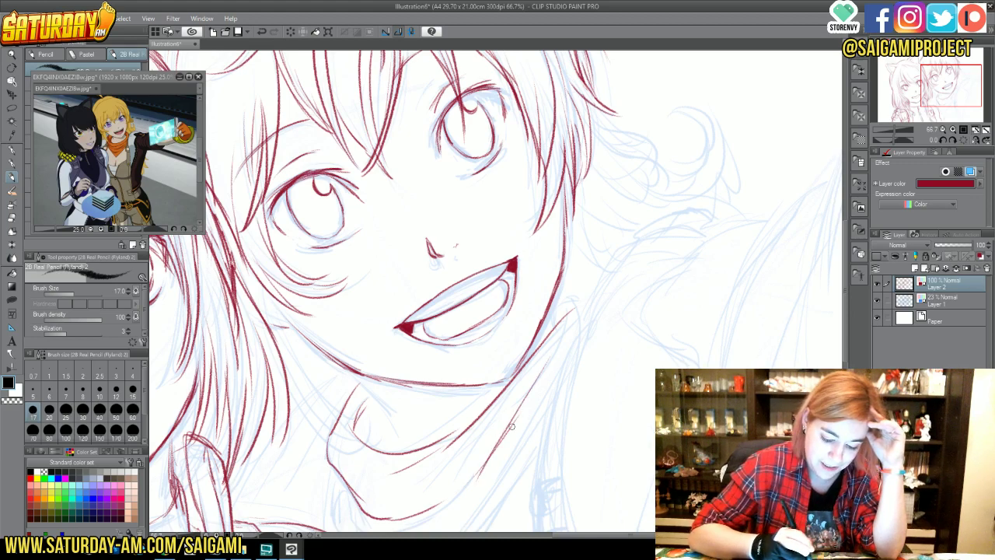
left_click_drag(512, 426, 473, 493)
- Draw the scarf's lower folds and its two long edges meeting in a V-shaped point on the chest
left_click_drag(467, 350, 471, 256)
left_click_drag(346, 398, 371, 438)
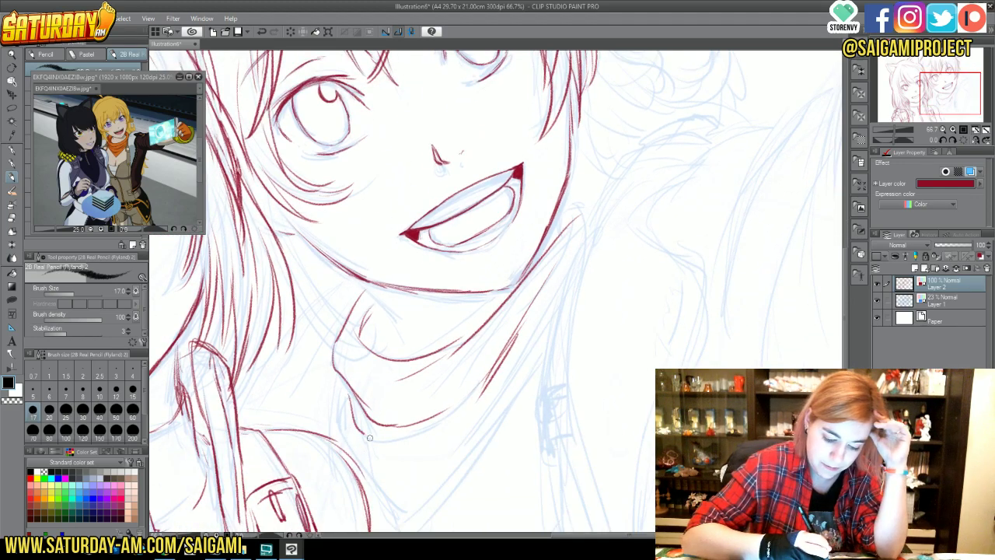
left_click_drag(336, 379, 390, 496)
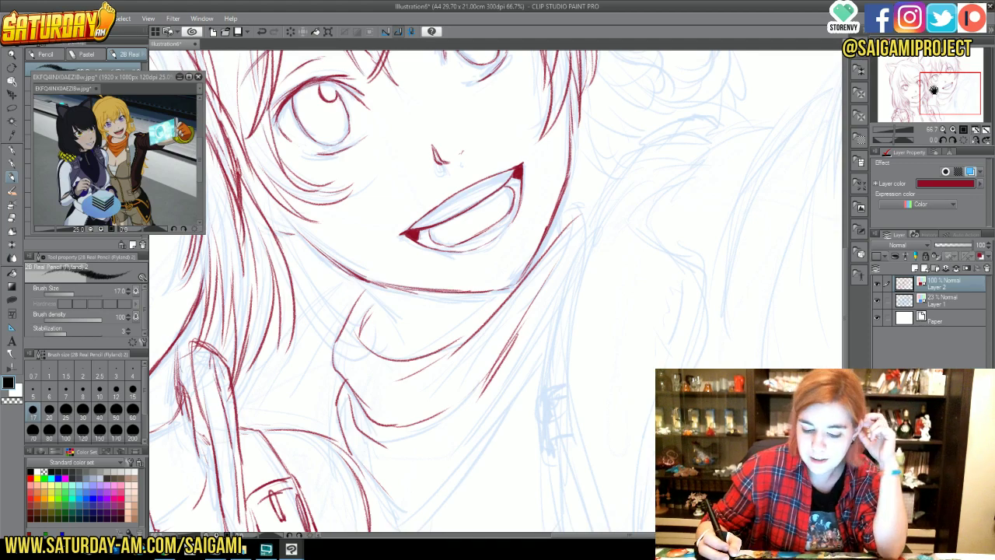
left_click_drag(933, 89, 930, 96)
left_click_drag(600, 155, 459, 435)
mouse_move(384, 356)
left_mouse_down()
mouse_move(439, 450)
mouse_move(478, 412)
mouse_move(557, 268)
mouse_move(611, 136)
left_mouse_up()
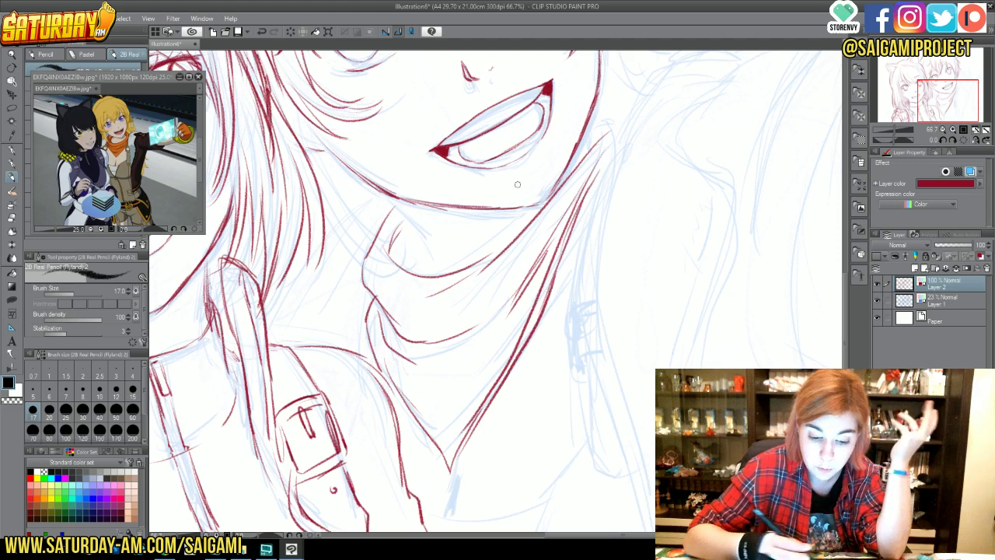
- Draw the neck line under the jaw and hatch short shading strokes inside the scarf opening
mouse_move(392, 208)
left_mouse_down()
mouse_move(375, 235)
mouse_move(436, 263)
left_mouse_up()
mouse_move(416, 226)
left_mouse_down()
mouse_move(424, 274)
mouse_move(421, 249)
mouse_move(433, 271)
left_mouse_up()
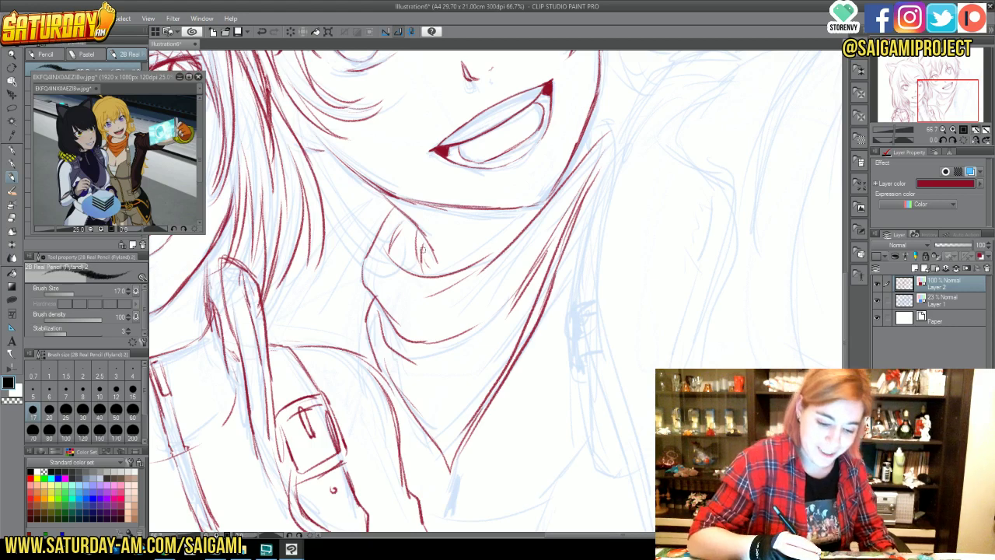
mouse_move(422, 247)
left_mouse_down()
mouse_move(421, 272)
mouse_move(413, 269)
left_mouse_up()
left_click_drag(402, 224, 416, 264)
left_click_drag(394, 235, 404, 263)
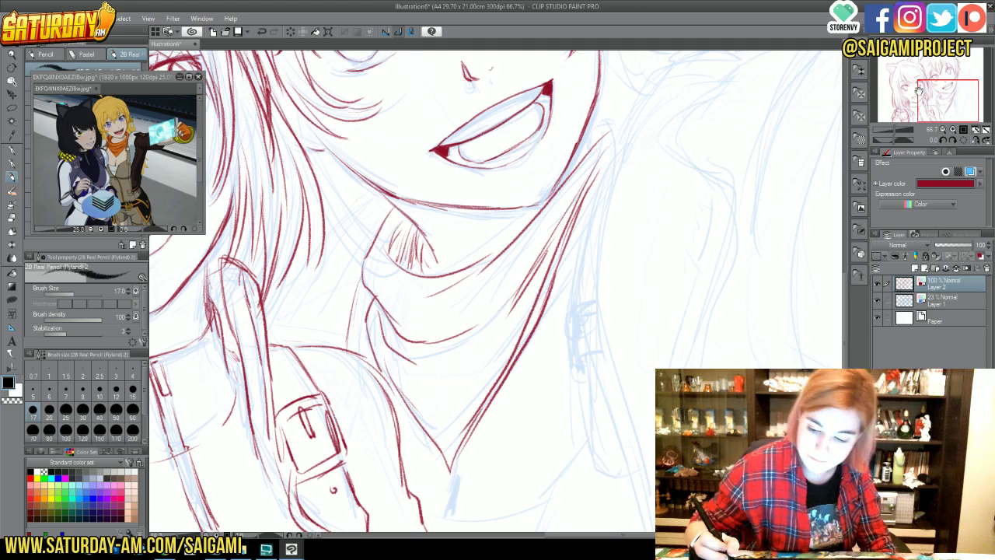
- Outline the second girl's upturned jacket collar with jagged, fluffy edges and begin the lapel edges below it
left_click_drag(919, 90, 924, 78)
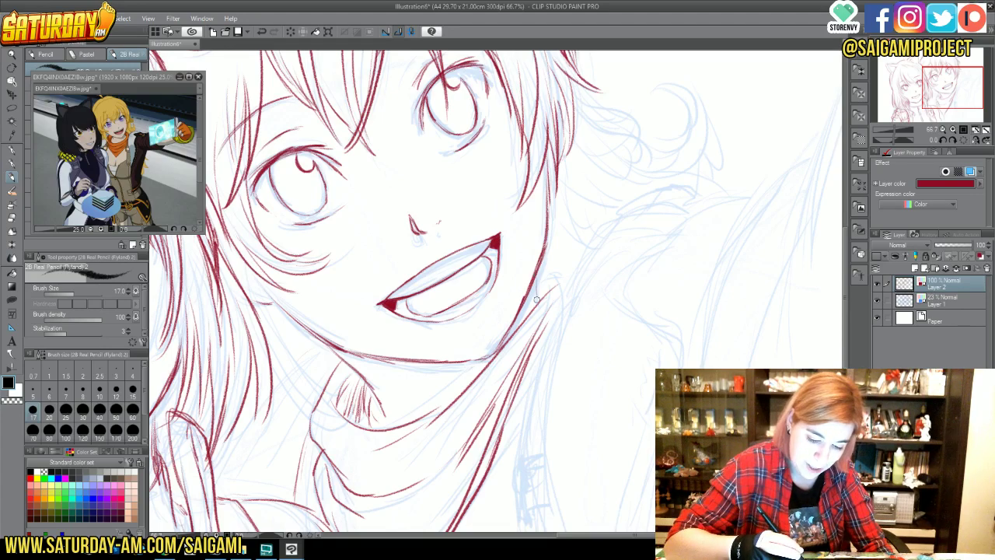
mouse_move(536, 300)
left_mouse_down()
mouse_move(550, 250)
mouse_move(572, 262)
mouse_move(499, 139)
mouse_move(540, 241)
mouse_move(574, 196)
mouse_move(624, 171)
mouse_move(651, 165)
mouse_move(684, 185)
left_mouse_up()
mouse_move(653, 216)
left_mouse_down()
mouse_move(573, 278)
mouse_move(624, 226)
mouse_move(686, 187)
left_mouse_up()
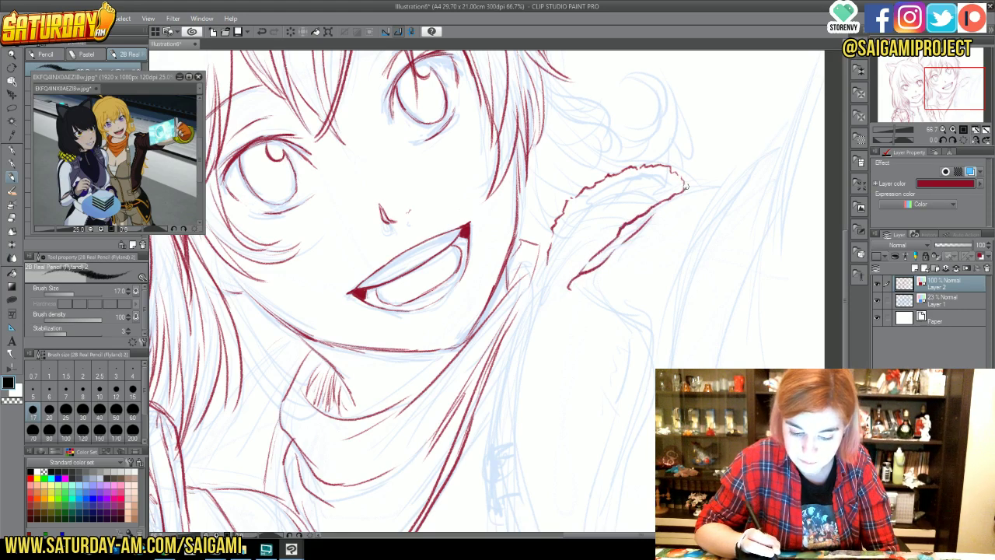
left_click_drag(547, 247, 496, 370)
mouse_move(570, 292)
left_mouse_down()
mouse_move(618, 310)
mouse_move(658, 366)
left_mouse_up()
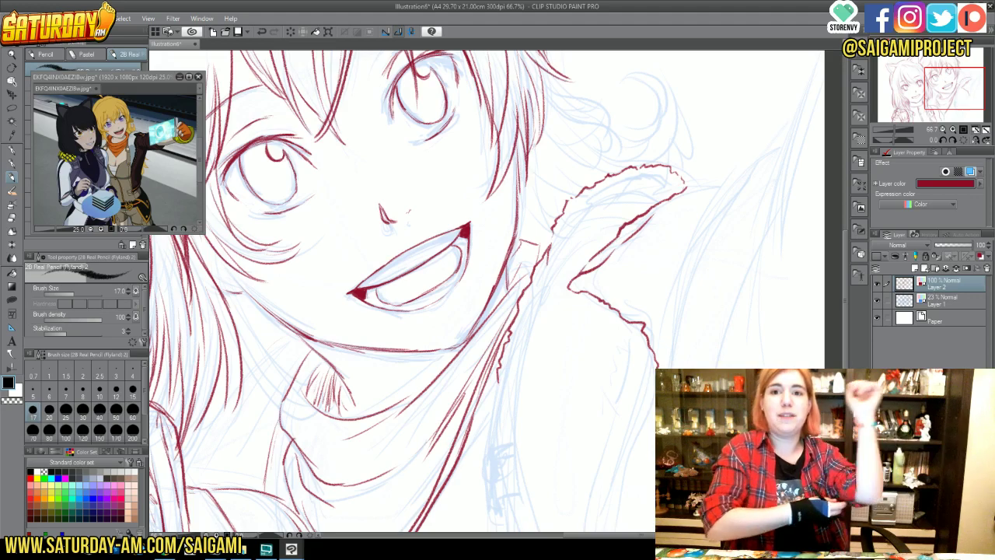
- Extend both jagged edges of the jacket's fluffy trim down the chest to the lower edge of the canvas
left_click_drag(935, 92, 941, 107)
mouse_move(497, 181)
left_mouse_down()
mouse_move(490, 221)
mouse_move(515, 317)
left_mouse_up()
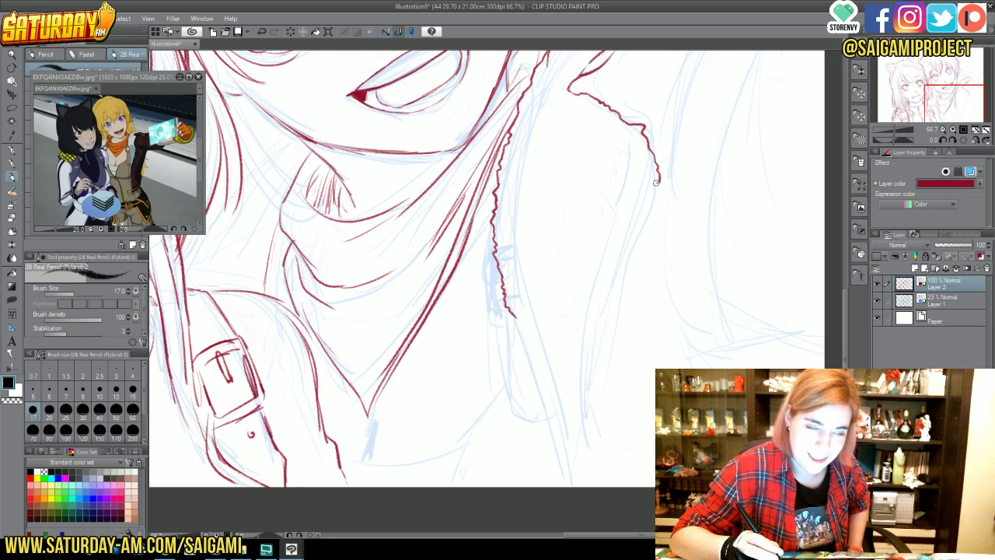
left_click_drag(656, 185, 649, 199)
left_click_drag(635, 226, 618, 288)
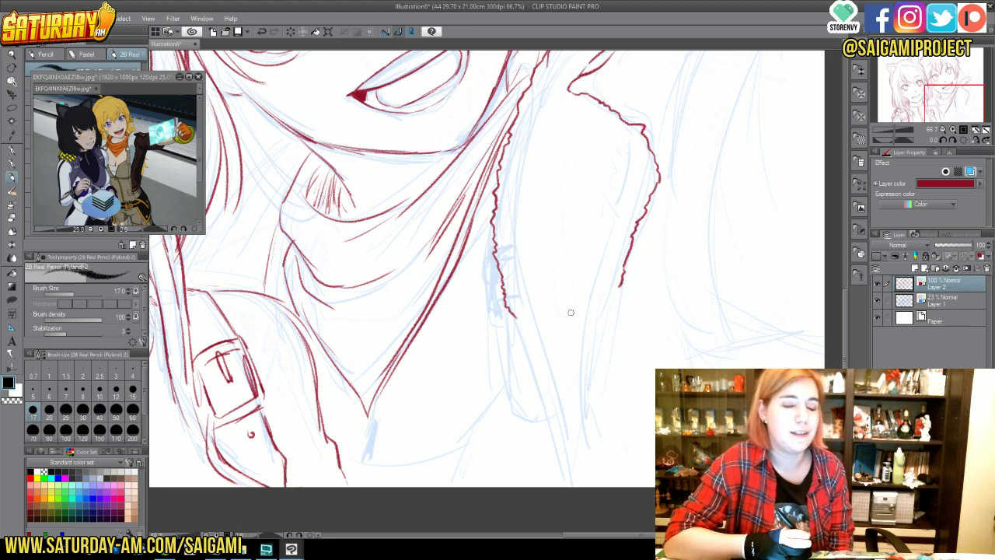
left_click_drag(510, 314, 516, 347)
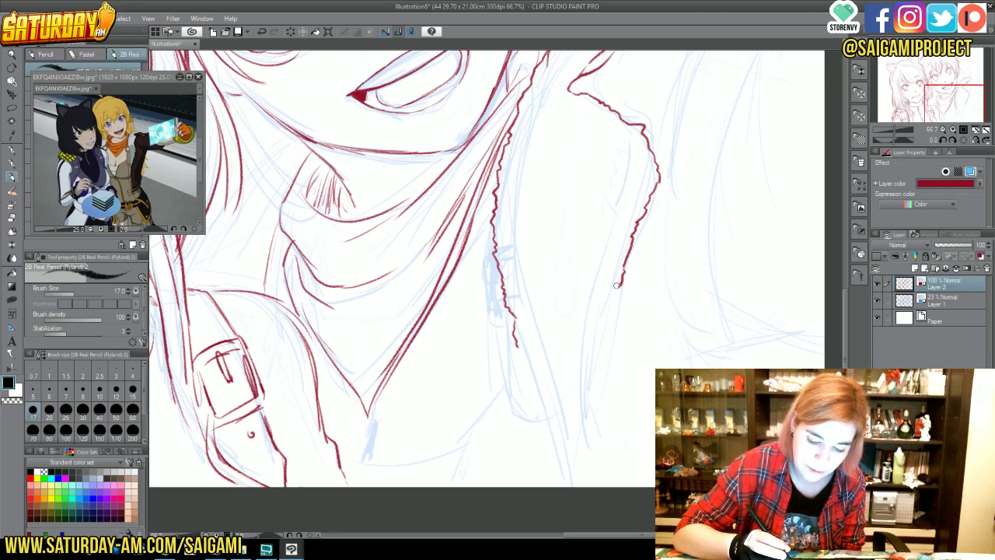
left_click_drag(620, 284, 614, 321)
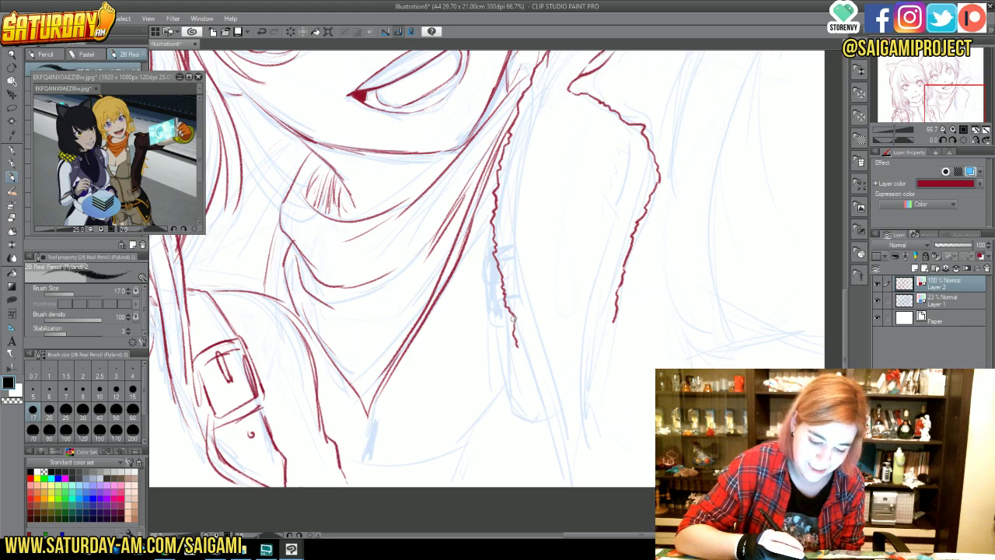
mouse_move(517, 347)
left_mouse_down()
mouse_move(547, 456)
mouse_move(571, 487)
left_mouse_up()
mouse_move(614, 321)
left_mouse_down()
mouse_move(595, 431)
mouse_move(603, 486)
left_mouse_up()
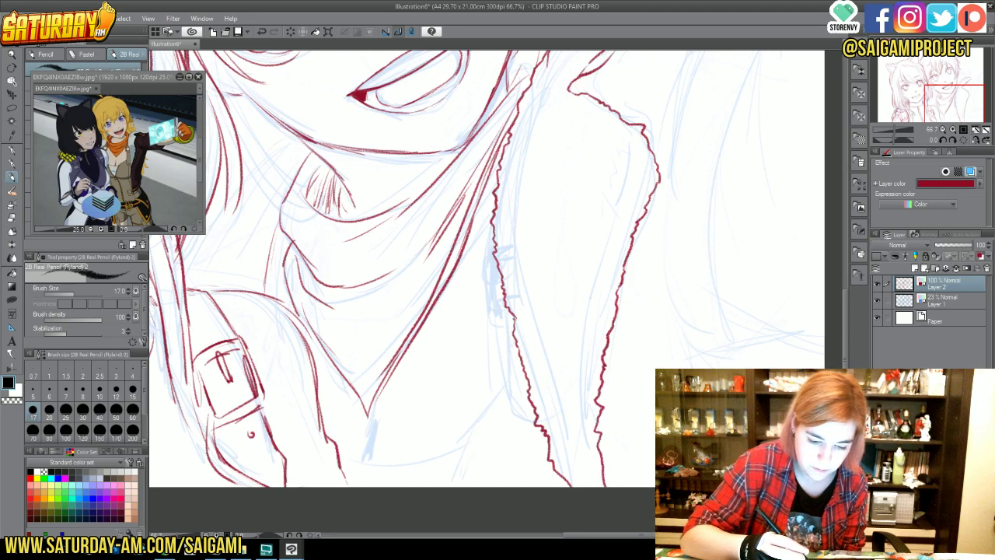
- Draw the strap along the inner side of the jacket trim and the garment edge slanting down from its lower end
left_click_drag(503, 151, 490, 314)
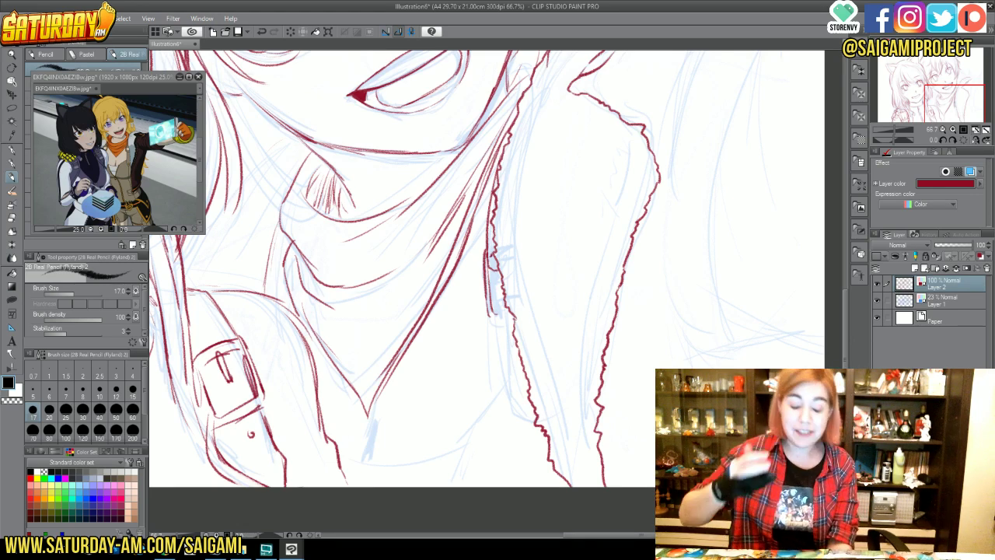
mouse_move(495, 308)
left_mouse_down()
mouse_move(509, 401)
mouse_move(532, 427)
left_mouse_up()
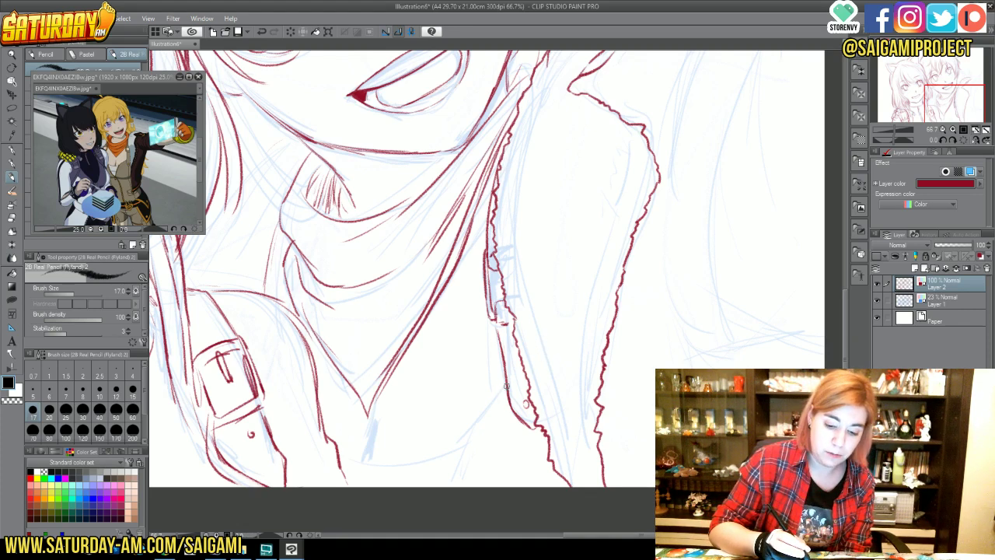
mouse_move(506, 387)
left_mouse_down()
mouse_move(464, 432)
mouse_move(455, 479)
left_mouse_up()
left_click_drag(470, 437, 458, 486)
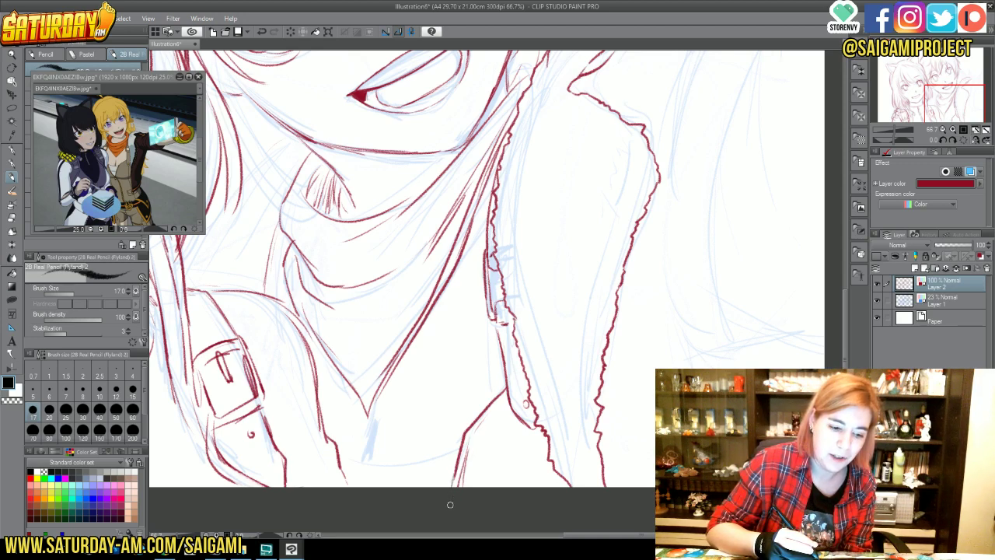
- Add ruffled edges on both sides of the top, curved neckline strokes between them, and a line below the scarf's point
left_click_drag(460, 431, 449, 483)
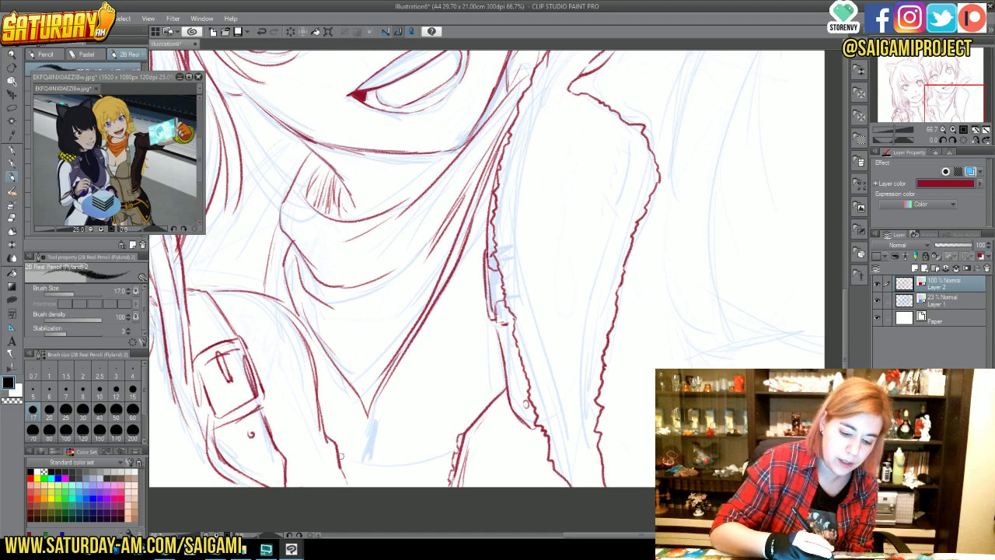
left_click_drag(340, 457, 361, 484)
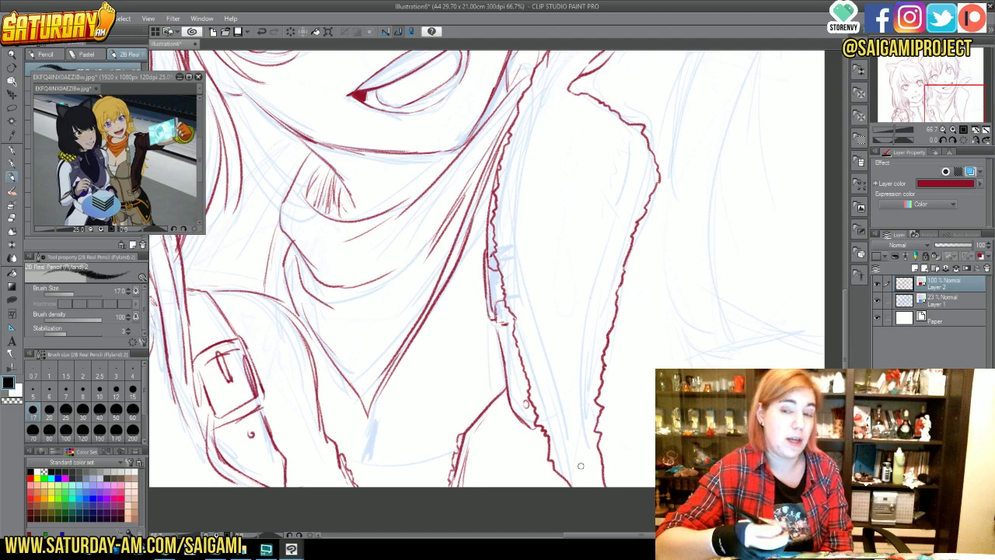
left_click_drag(348, 464, 445, 458)
left_click_drag(382, 474, 416, 471)
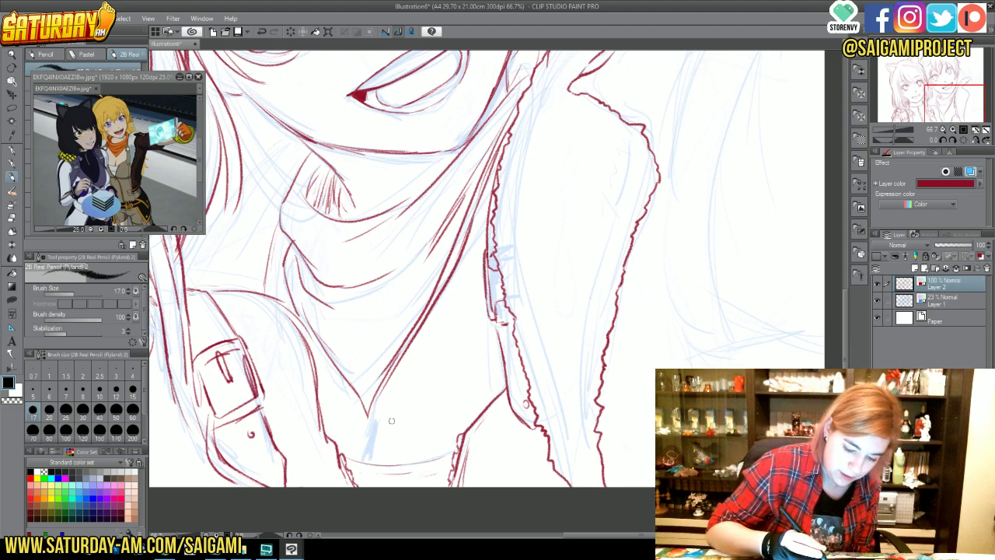
mouse_move(371, 433)
left_mouse_down()
mouse_move(370, 474)
mouse_move(369, 463)
mouse_move(429, 459)
left_mouse_up()
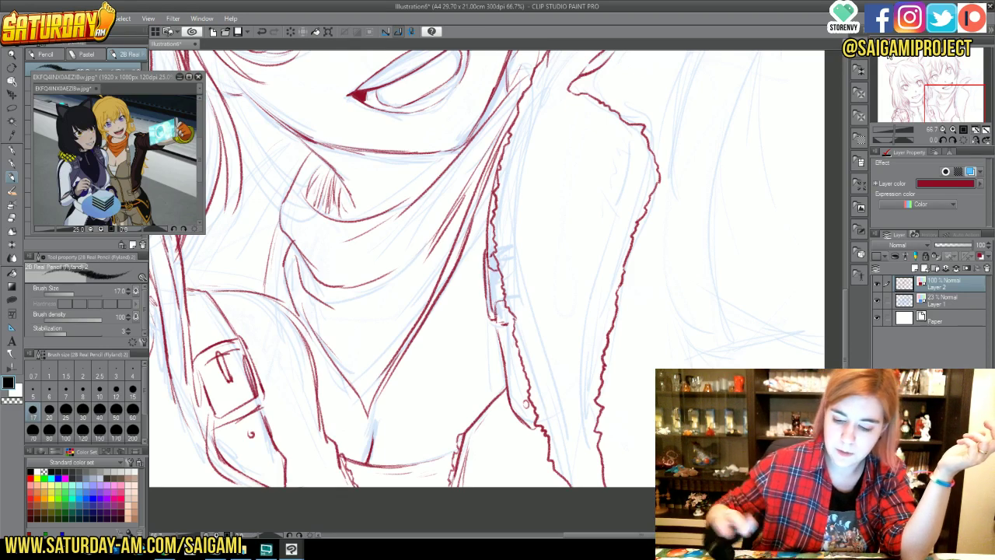
- Draw the second girl's shoulder line out from the fluffy collar and build up the curved contour of her raised sleeve
left_click_drag(950, 93, 952, 81)
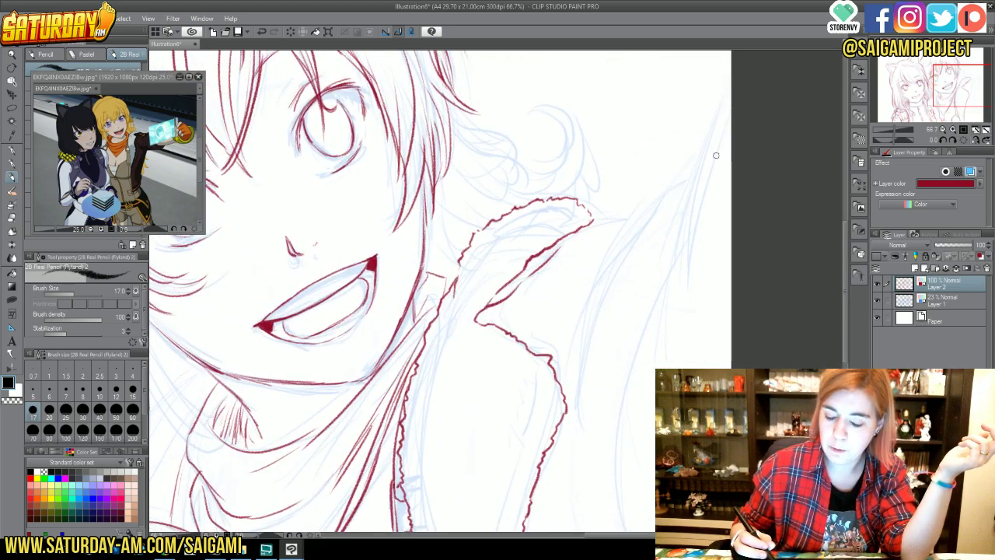
mouse_move(582, 353)
left_mouse_down()
mouse_move(649, 212)
mouse_move(617, 252)
mouse_move(686, 178)
left_mouse_up()
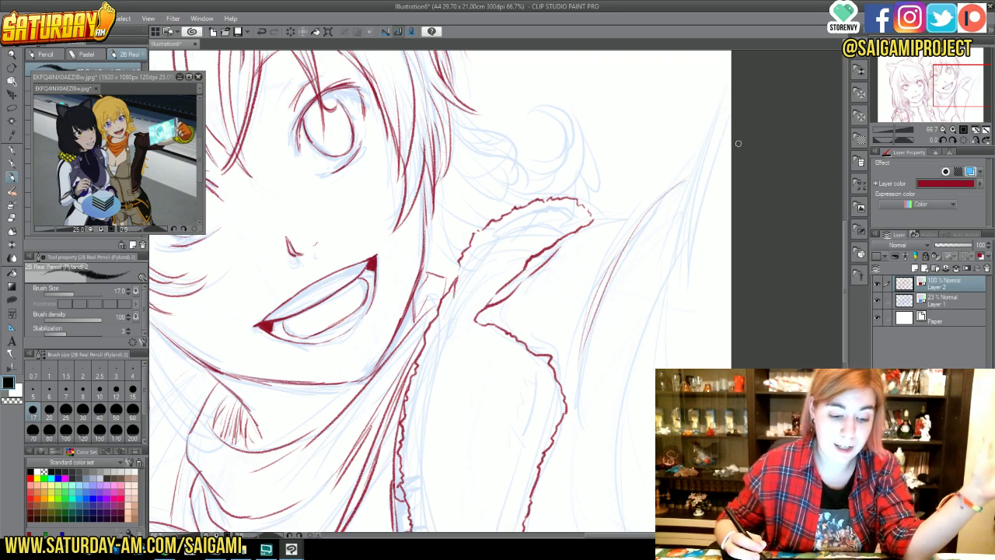
left_click_drag(591, 224, 647, 208)
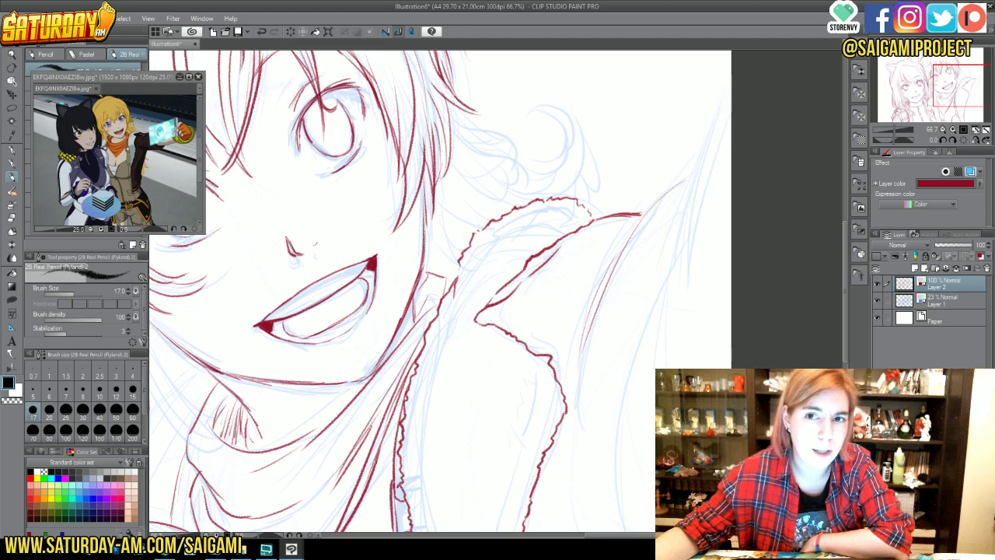
left_click_drag(588, 334, 661, 208)
left_click_drag(614, 283, 686, 180)
left_click_drag(622, 261, 698, 162)
left_click_drag(645, 213, 704, 158)
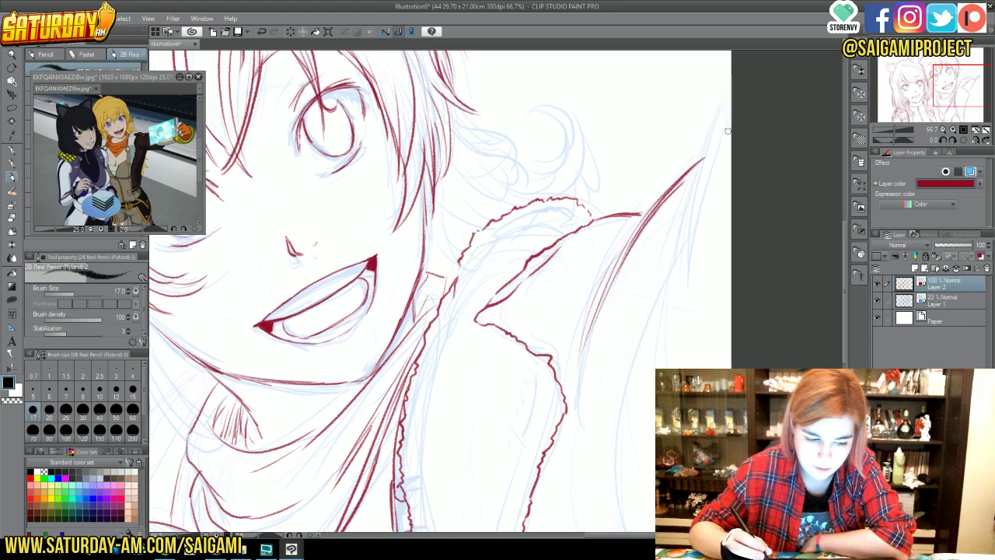
- Draw the raised arm's outer edge and the jacket line beside the fluffy trim, and save the illustration
mouse_move(722, 115)
left_mouse_down()
mouse_move(692, 225)
mouse_move(680, 369)
left_mouse_up()
left_click_drag(954, 98, 952, 114)
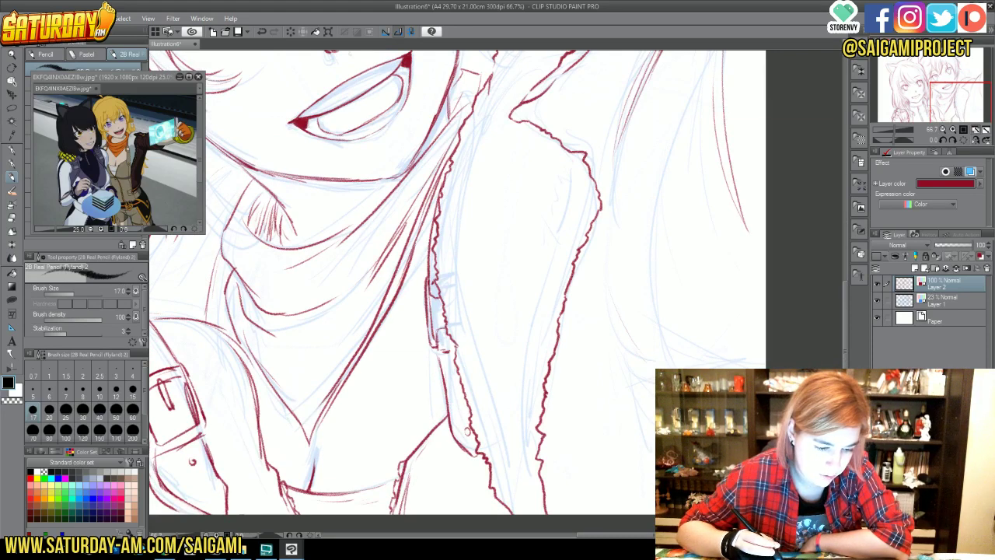
mouse_move(597, 227)
left_mouse_down()
mouse_move(558, 514)
mouse_move(599, 226)
mouse_move(555, 439)
left_mouse_up()
left_click_drag(610, 314, 678, 370)
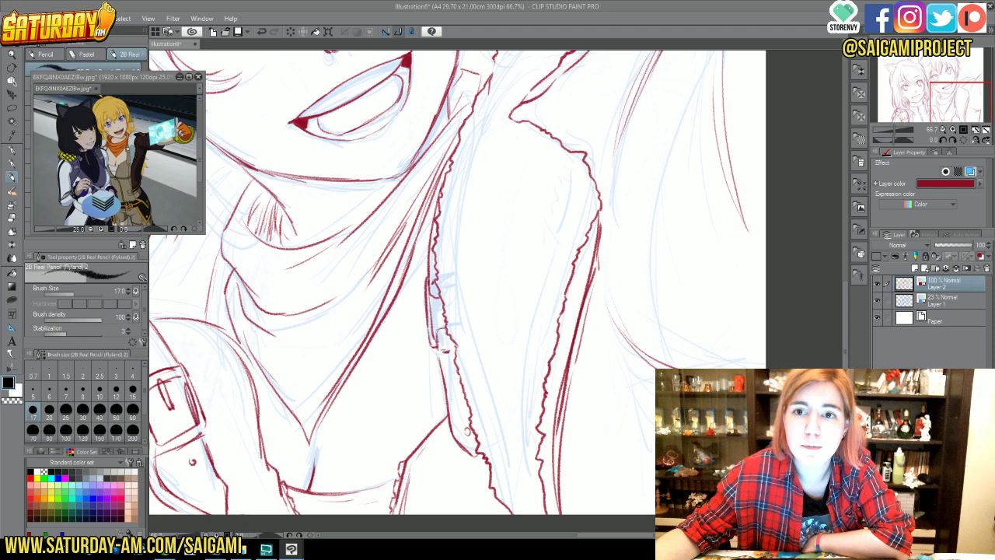
key("ctrl+s")
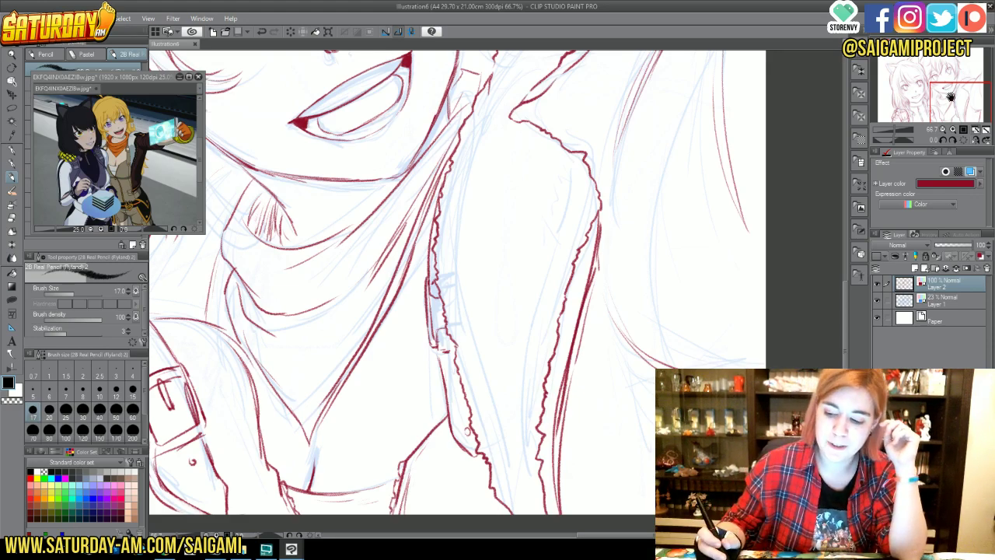
- Draw the second girl's wavy strands and upturned curl above the jacket collar, and save the illustration
left_click_drag(950, 96, 947, 81)
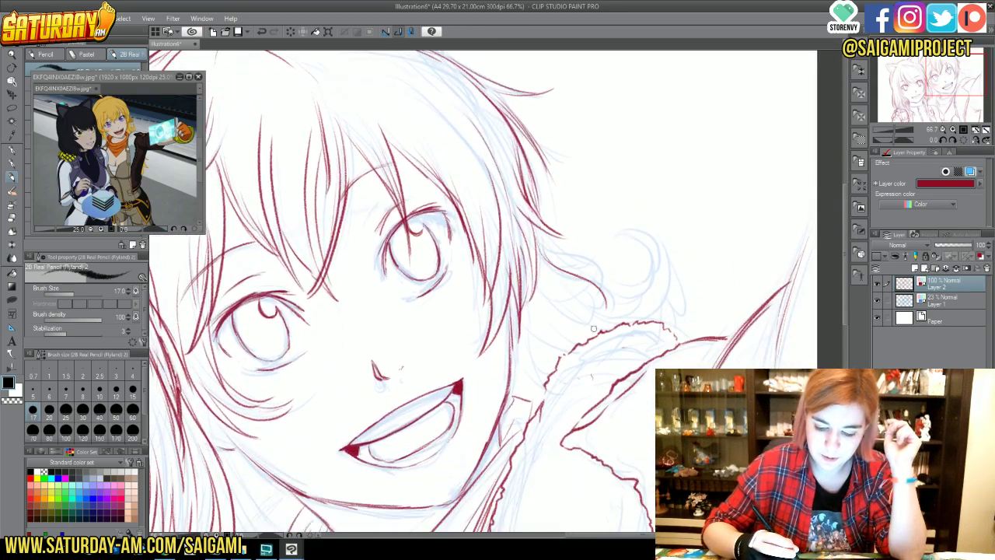
left_click_drag(578, 281, 597, 327)
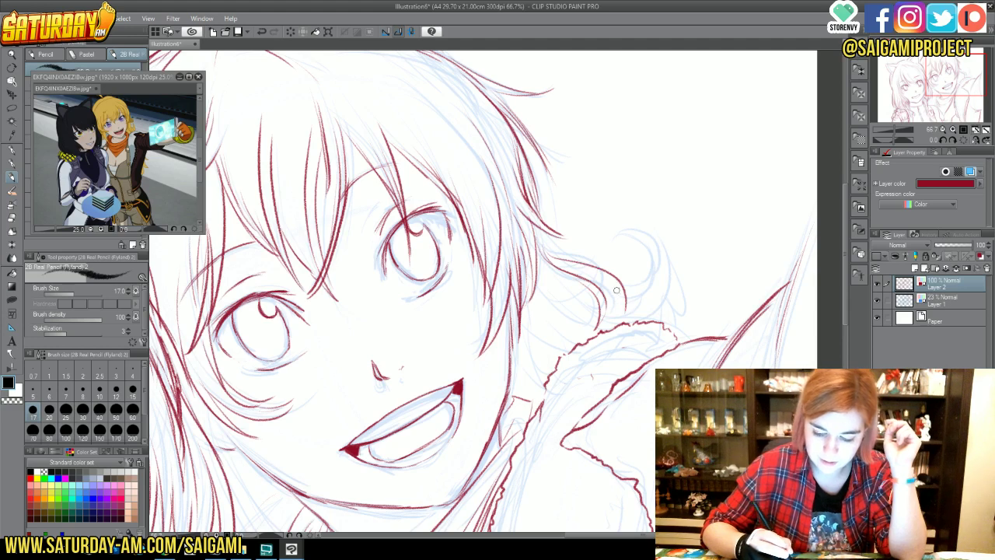
left_click_drag(621, 289, 606, 335)
left_click_drag(536, 275, 590, 334)
left_click_drag(553, 289, 592, 329)
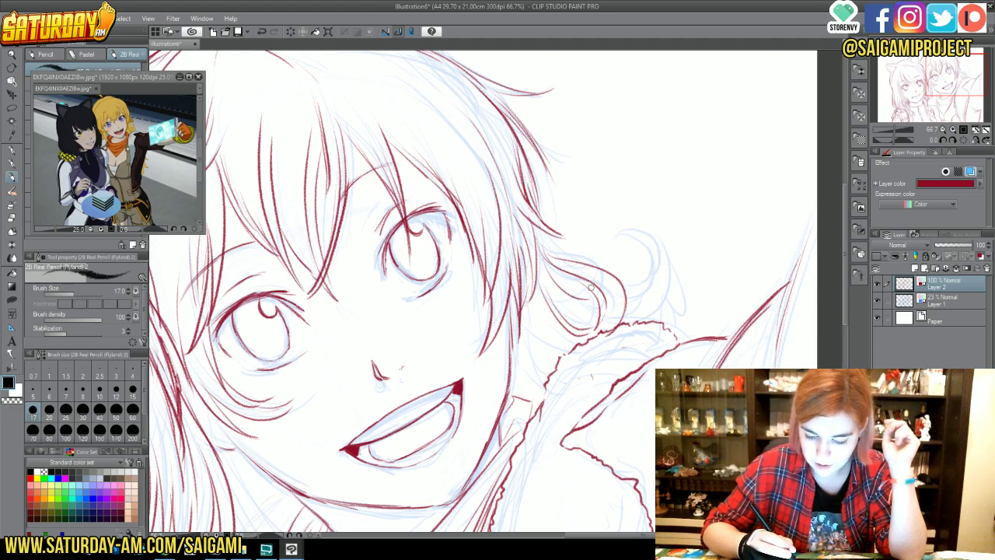
mouse_move(636, 290)
left_mouse_down()
mouse_move(610, 232)
mouse_move(638, 233)
mouse_move(633, 226)
mouse_move(643, 270)
left_mouse_up()
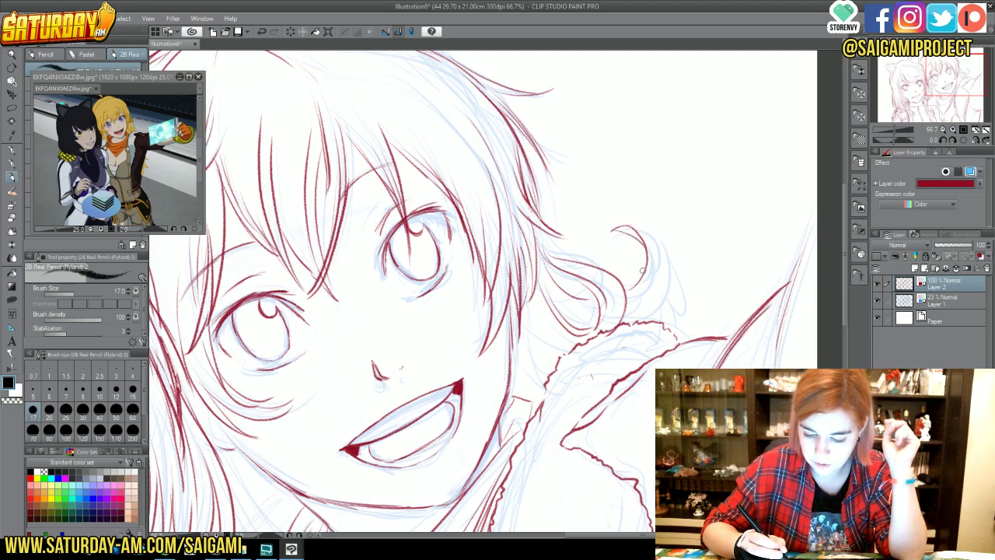
mouse_move(637, 231)
left_mouse_down()
mouse_move(645, 277)
mouse_move(655, 275)
mouse_move(654, 261)
mouse_move(635, 310)
left_mouse_up()
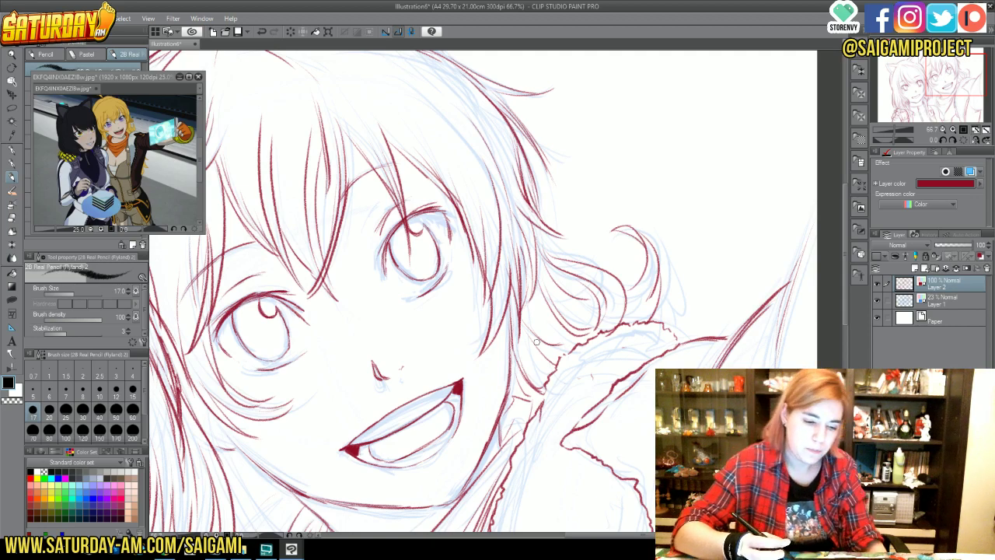
key("ctrl+minus")
left_click(975, 131)
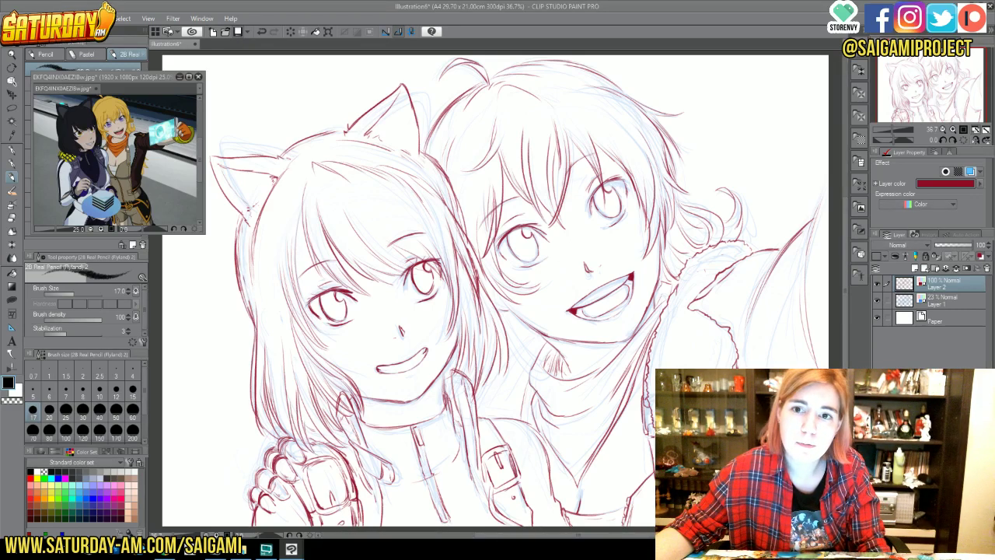
key("ctrl+s")
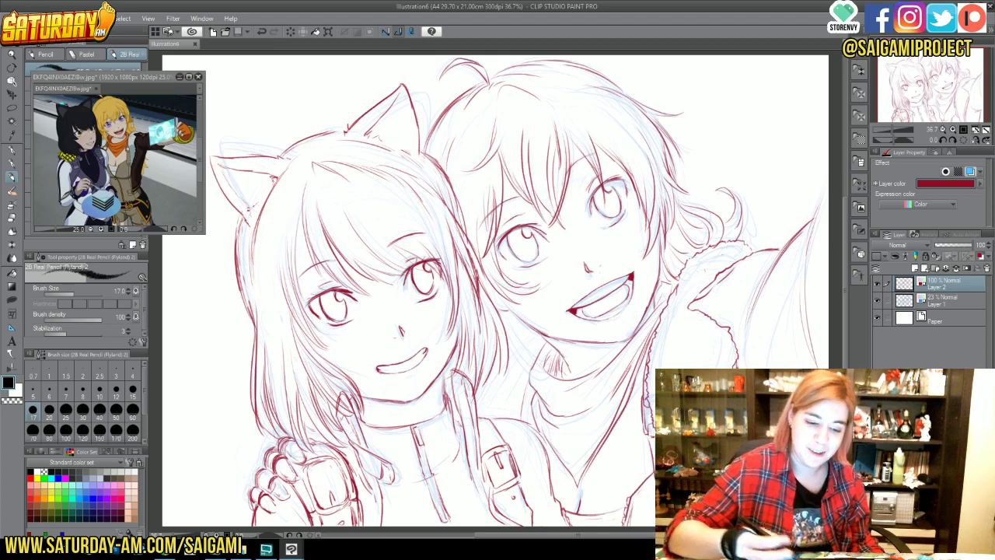
- Add hair strands and the jagged fluffy collar edge between the two girls, with small touch-ups to the cat ear and scarf
left_click_drag(400, 98, 411, 151)
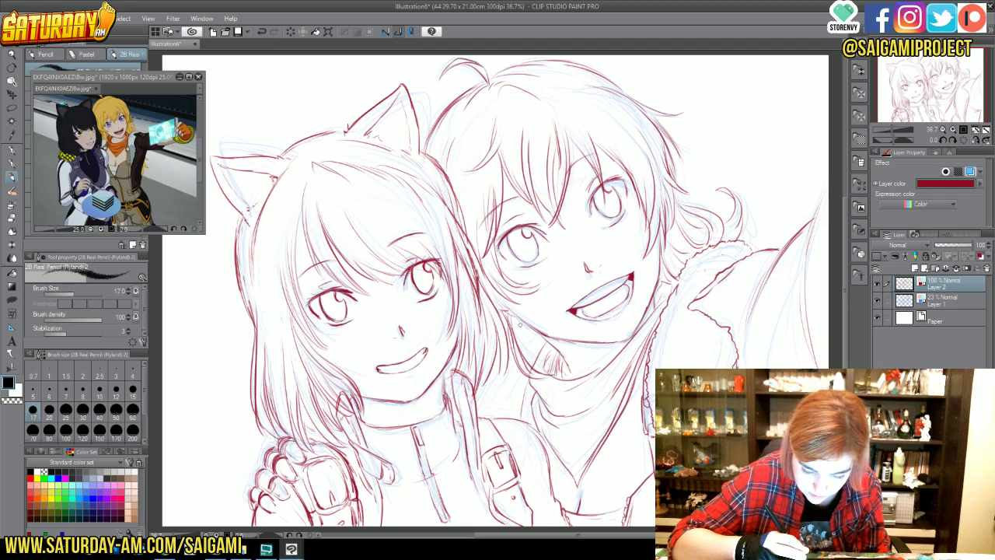
left_click_drag(520, 342, 510, 416)
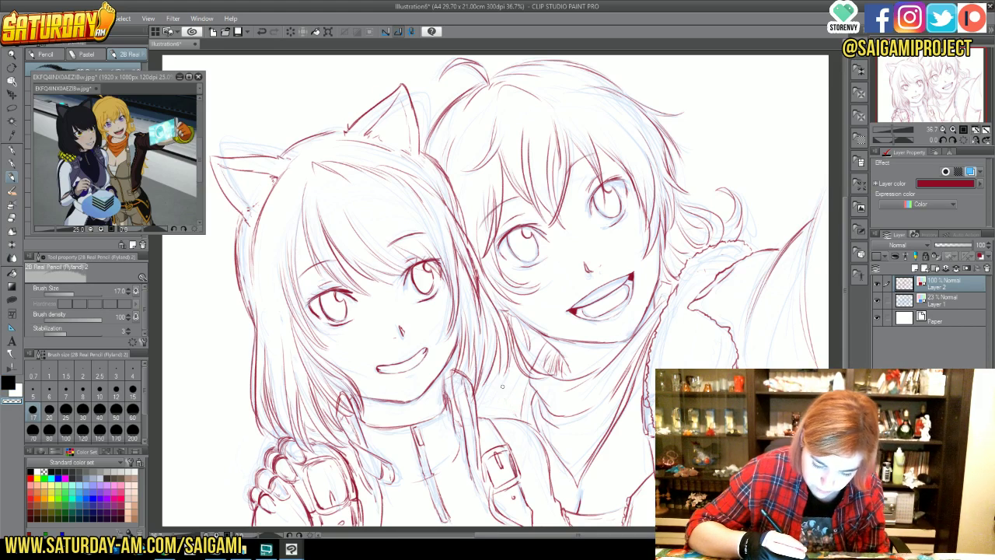
key("c")
left_click_drag(523, 383, 521, 420)
mouse_move(531, 365)
left_mouse_down()
mouse_move(542, 346)
mouse_move(520, 343)
mouse_move(484, 390)
mouse_move(480, 415)
mouse_move(484, 398)
left_mouse_up()
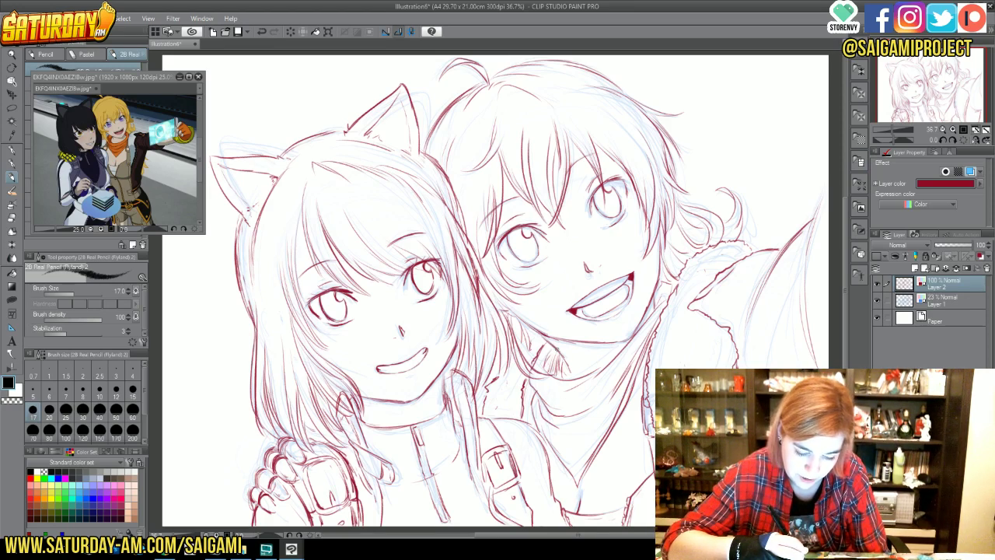
left_click_drag(565, 359, 571, 373)
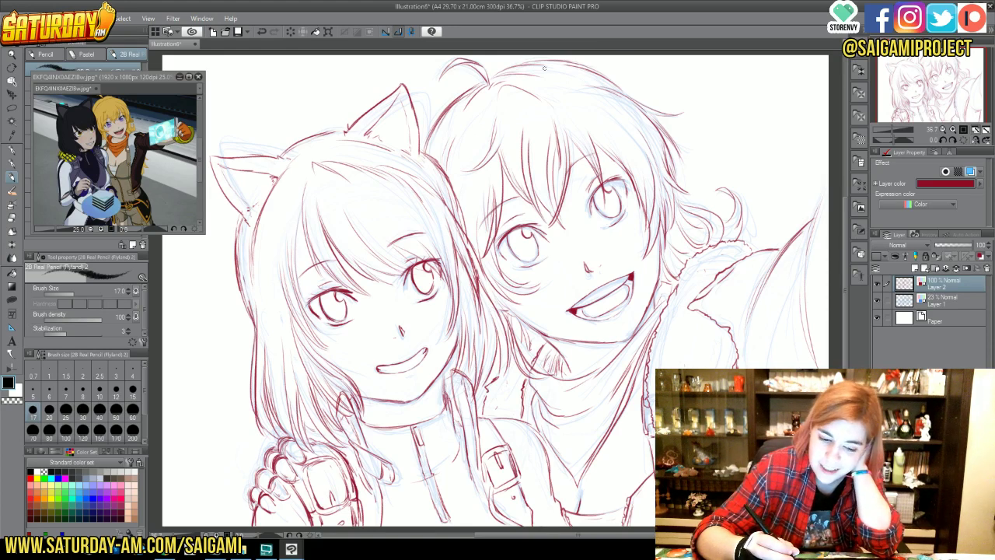
- Add long, thin hair strands from the first girl's parting down the outer side of her face
left_click_drag(338, 132, 347, 126)
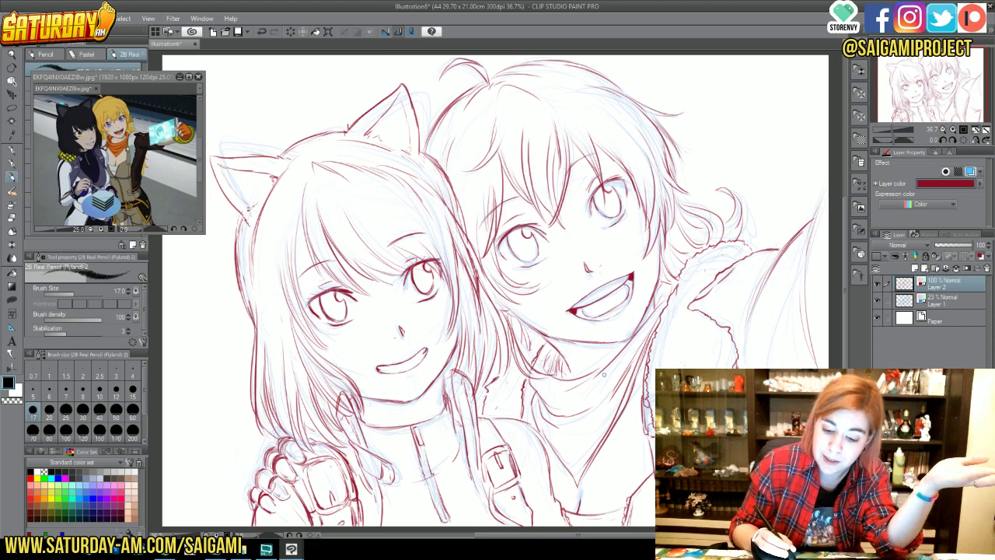
key("c")
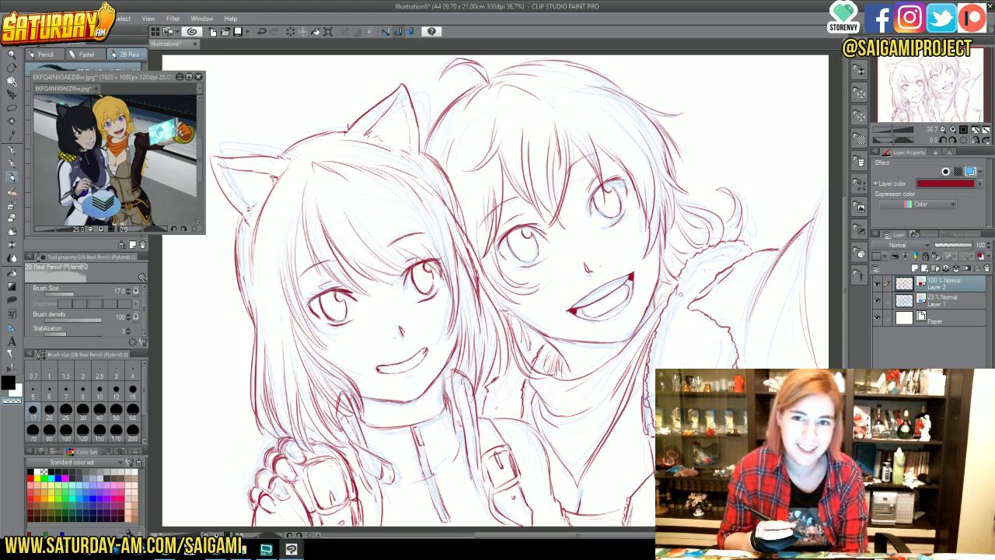
key("x")
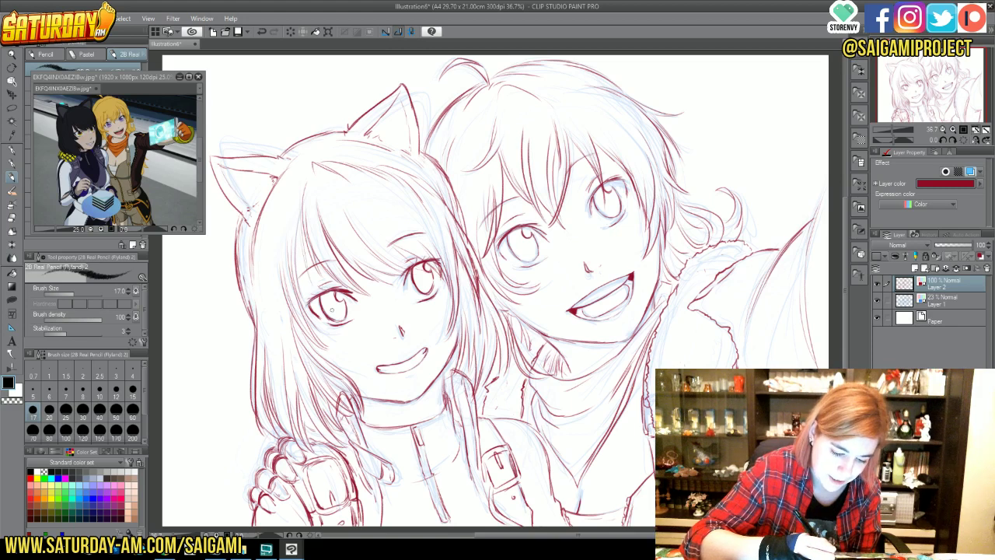
left_click_drag(298, 260, 304, 183)
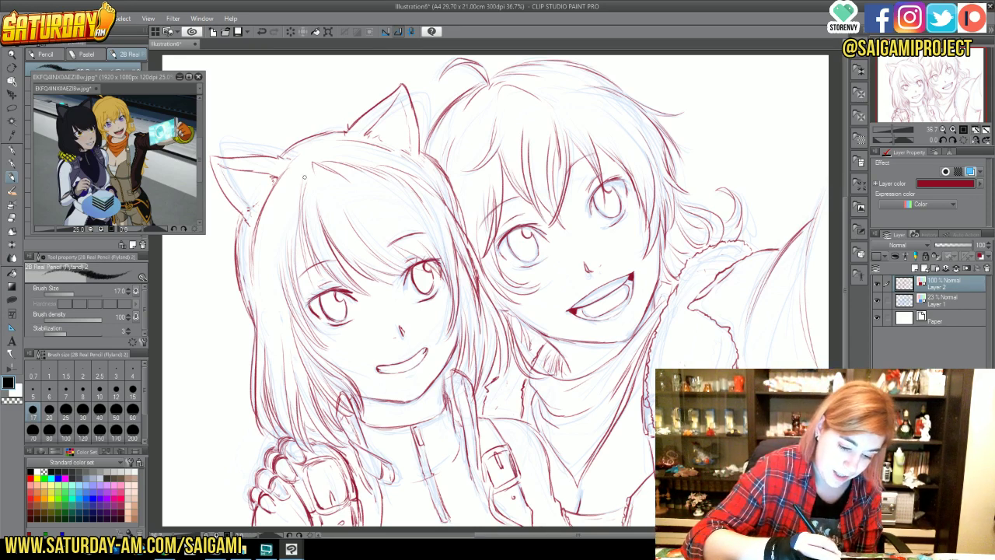
left_click_drag(302, 176, 282, 250)
left_click_drag(289, 194, 278, 241)
mouse_move(298, 287)
left_mouse_down()
mouse_move(282, 350)
mouse_move(281, 332)
left_mouse_up()
left_click_drag(285, 271, 278, 326)
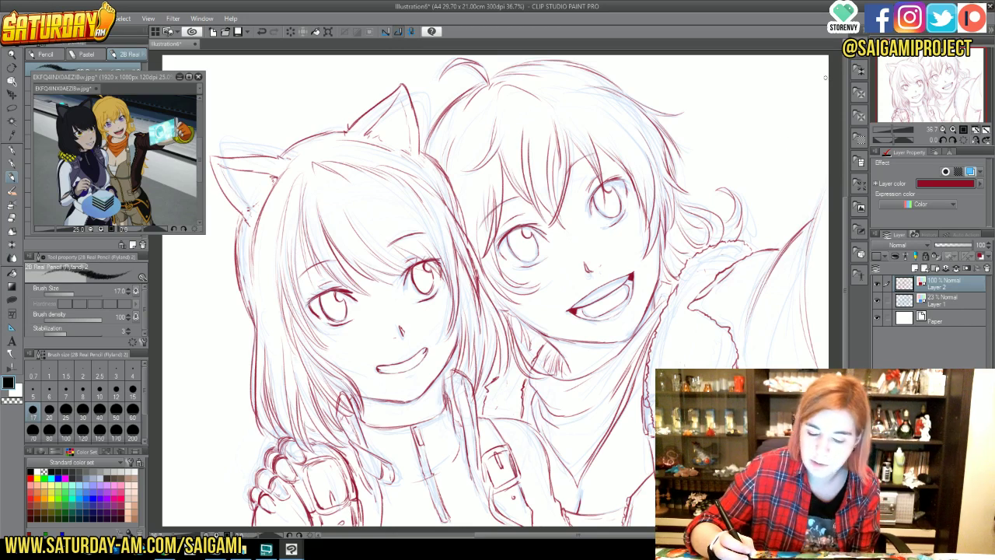
- Hide the blue rough sketch on Layer 1 and add strands to the first girl's bangs above her eye
left_click(878, 300)
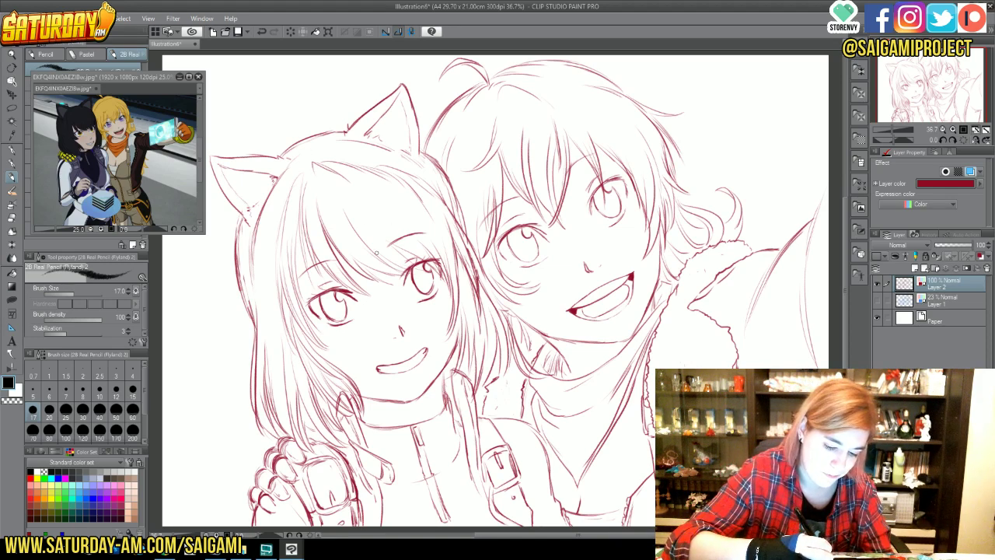
left_click_drag(371, 246, 420, 268)
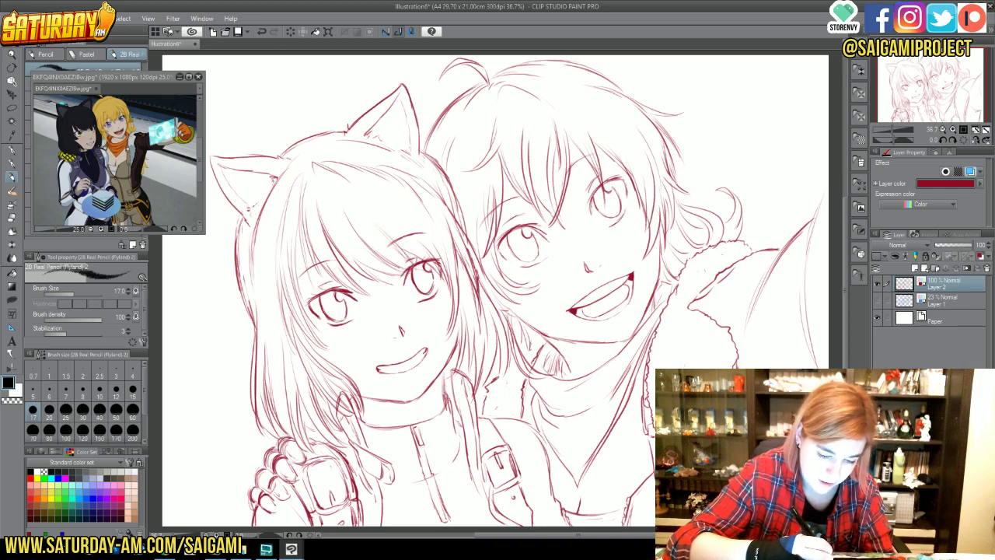
left_click_drag(381, 226, 420, 261)
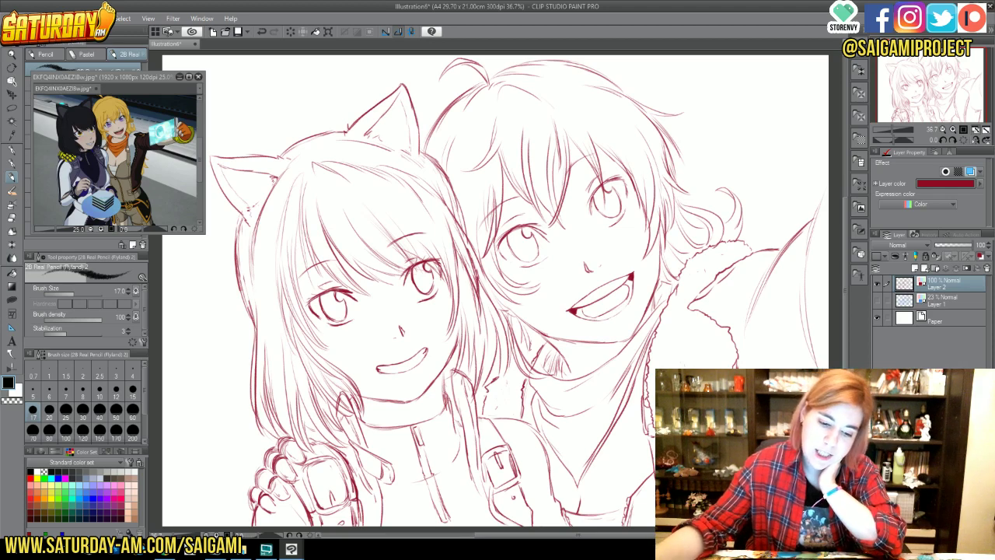
- Touch up the second girl's hair, eye and the collar edge beside her scarf, alternating between pencil strokes and transparent-colour corrections
left_click_drag(496, 78, 516, 74)
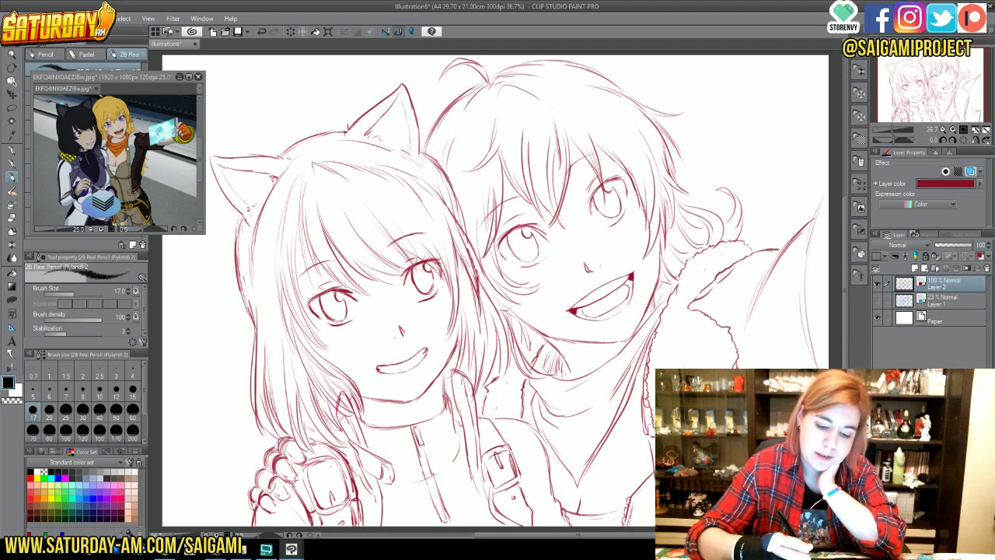
left_click_drag(504, 302, 532, 316)
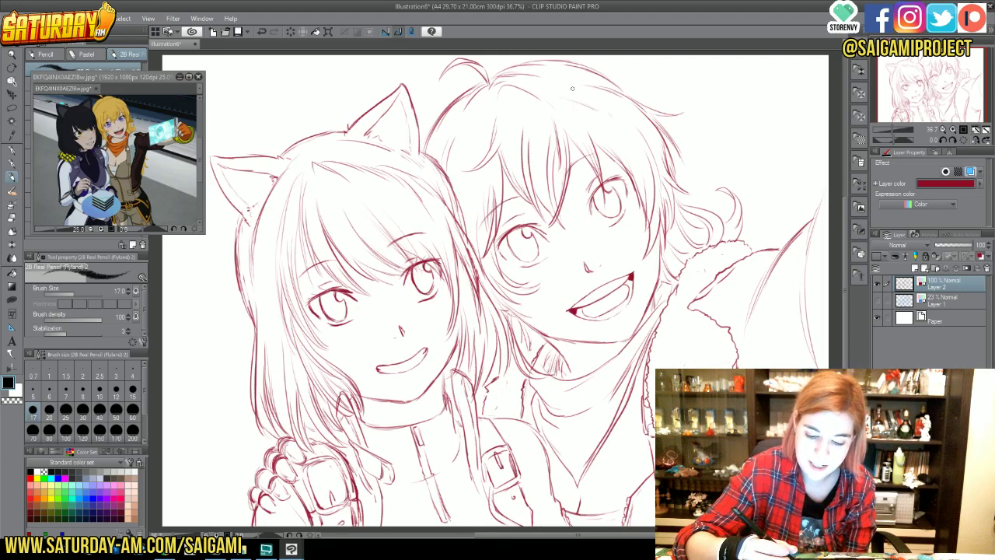
mouse_move(522, 356)
left_mouse_down()
mouse_move(529, 337)
mouse_move(498, 377)
left_mouse_up()
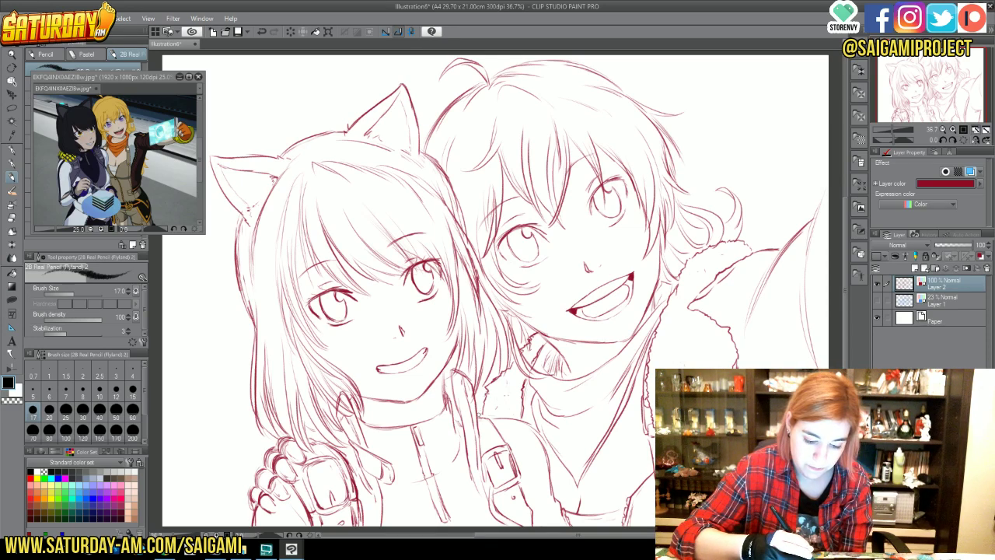
mouse_move(482, 412)
left_mouse_down()
mouse_move(540, 440)
mouse_move(568, 527)
left_mouse_up()
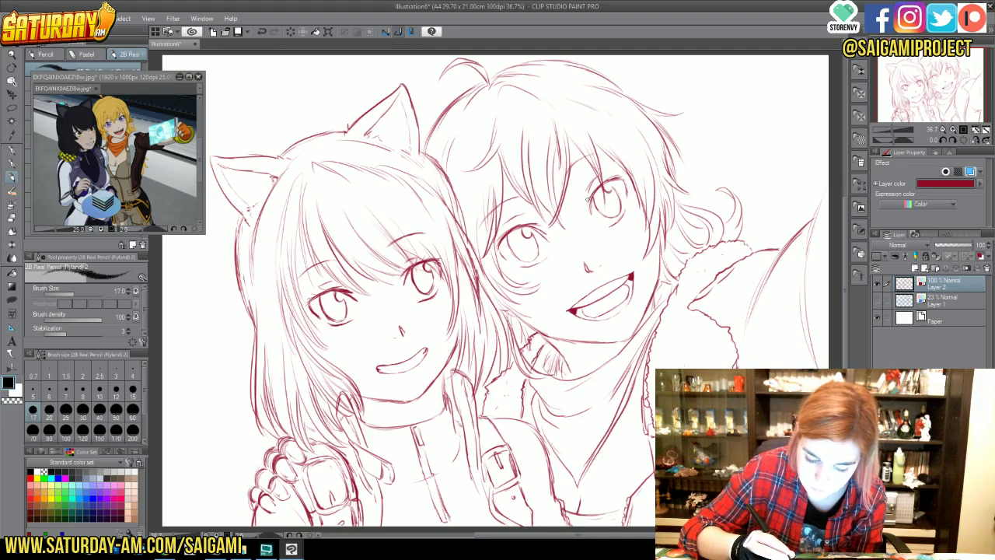
mouse_move(594, 195)
left_mouse_down()
mouse_move(605, 182)
mouse_move(589, 217)
left_mouse_up()
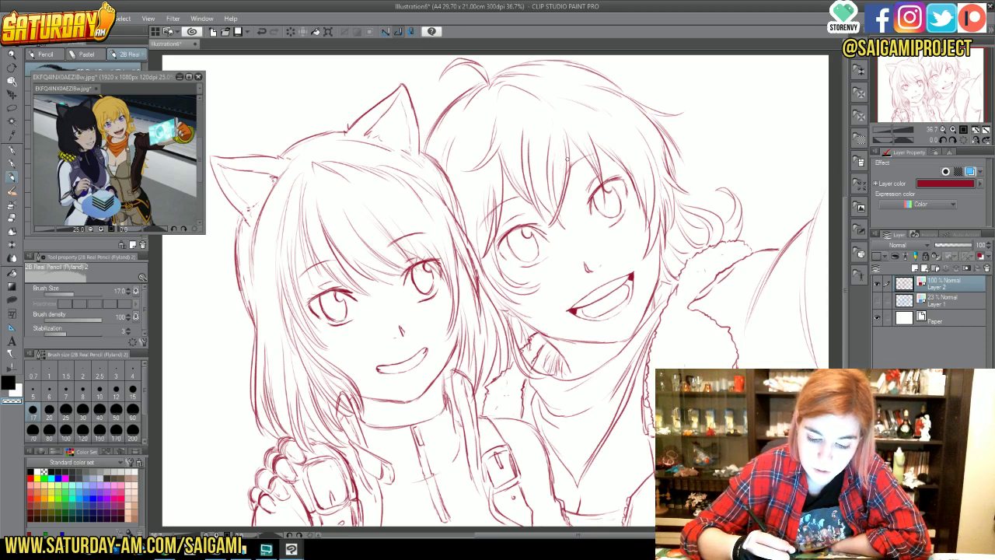
key("c")
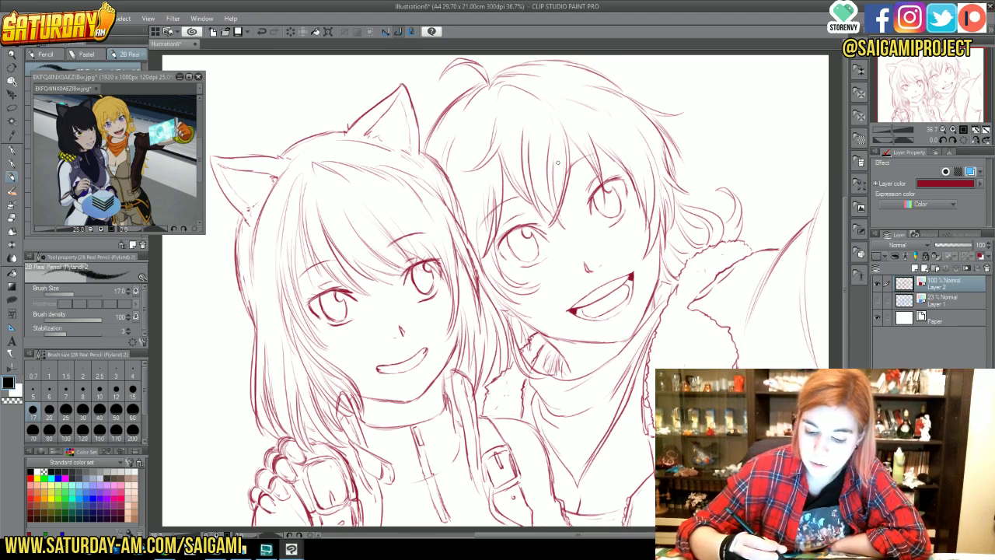
key("c")
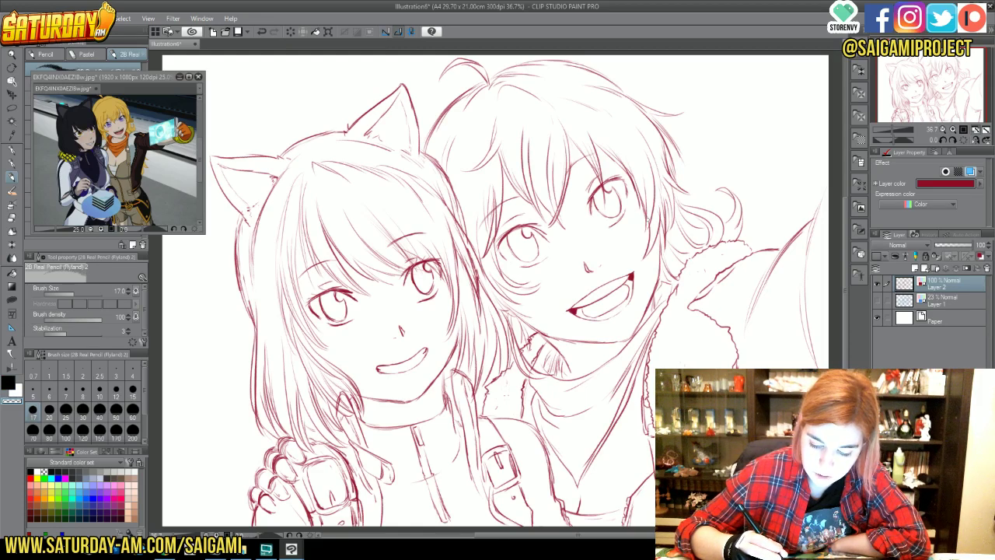
key("c")
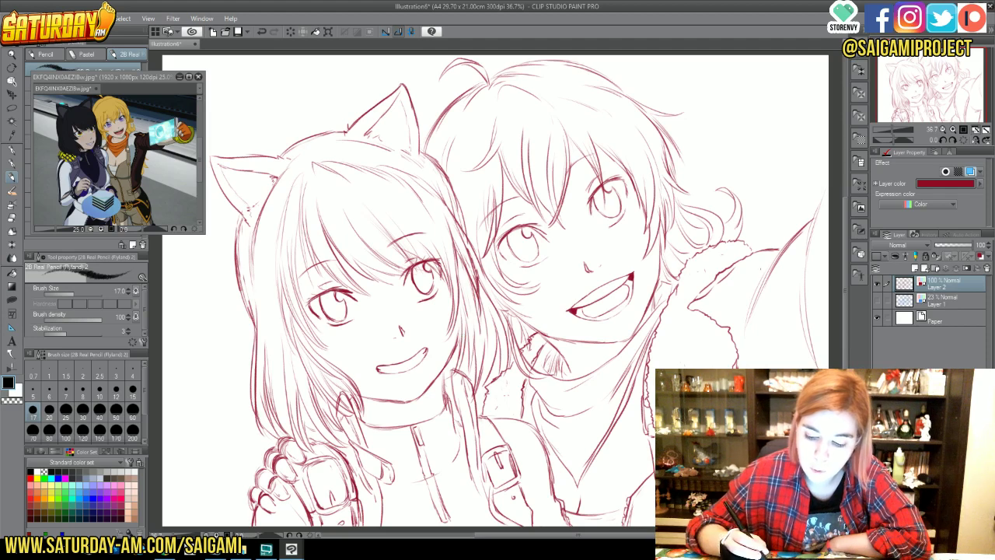
- Add curved fold strokes to the second girl's raised sleeve, from the shoulder down toward the jacket's fluffy trim
left_click_drag(779, 247, 748, 327)
left_click_drag(757, 277, 747, 329)
mouse_move(772, 266)
left_mouse_down()
mouse_move(759, 293)
mouse_move(716, 289)
mouse_move(715, 311)
left_mouse_up()
left_click_drag(734, 269, 715, 309)
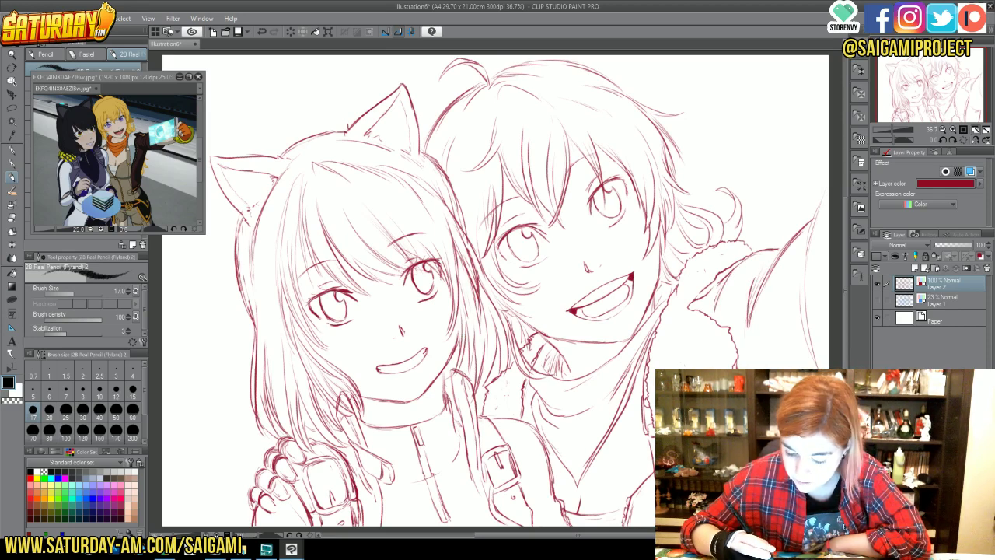
- Add two long, thin fold strokes down the outer part of the second girl's raised sleeve and save the illustration
left_click_drag(819, 217, 812, 322)
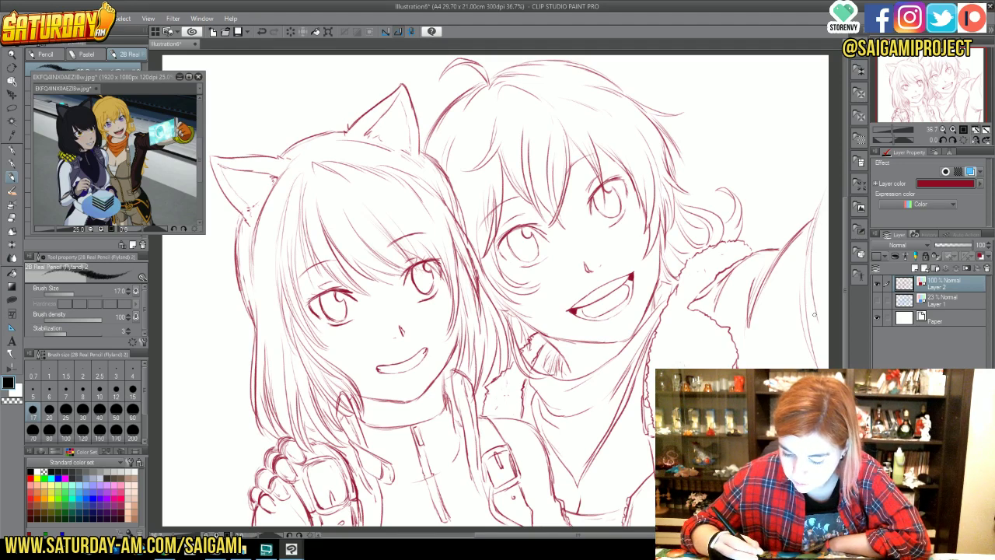
left_click_drag(811, 249, 805, 319)
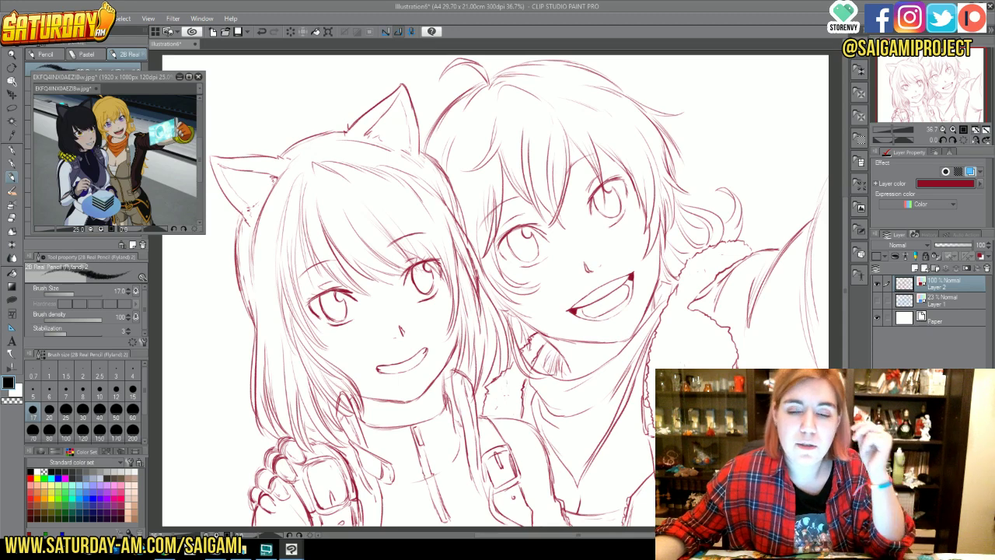
key("ctrl+s")
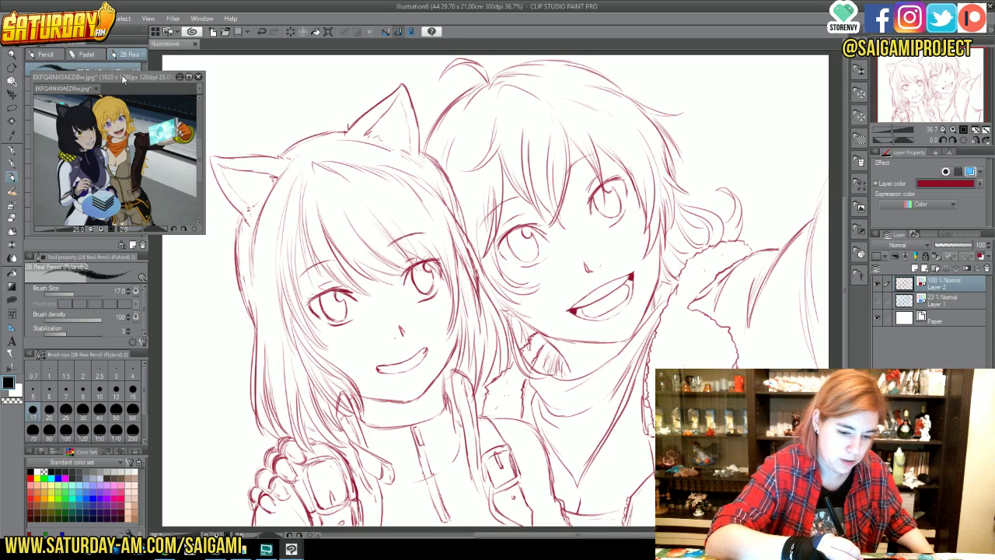
- Move the reference image aside to review the pencil, oil paint and direct draw sub tools, returning to the 2B Real Pencil
left_click_drag(122, 78, 252, 80)
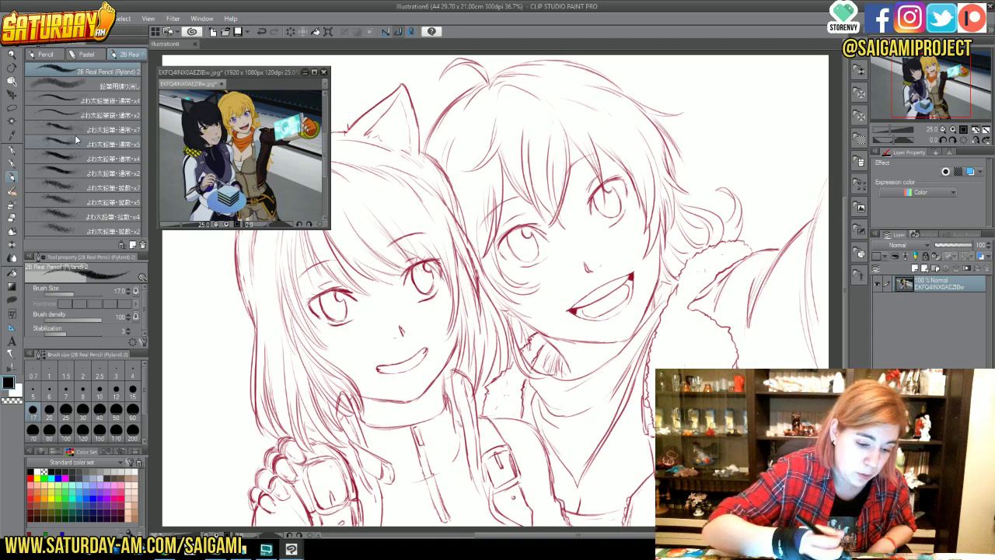
left_click(12, 191)
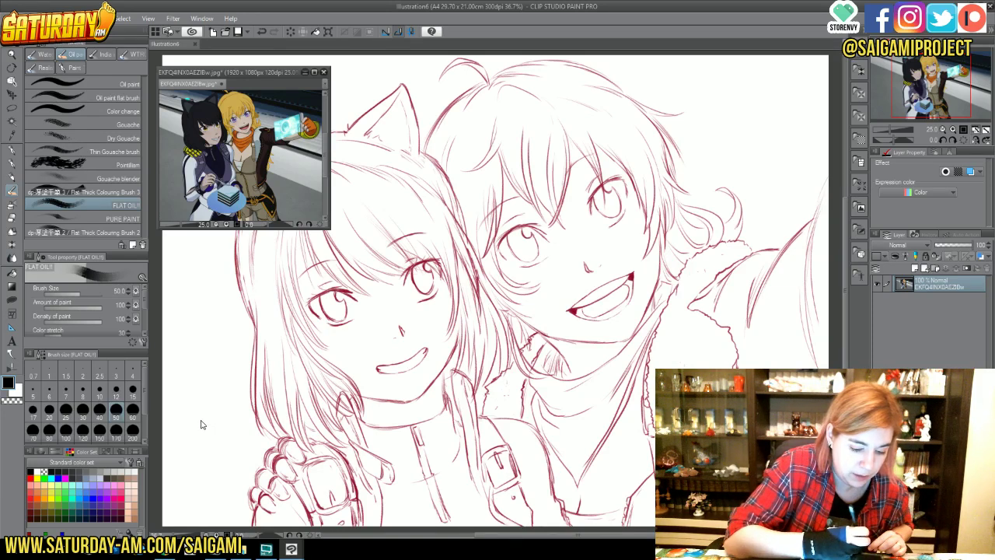
left_click(15, 303)
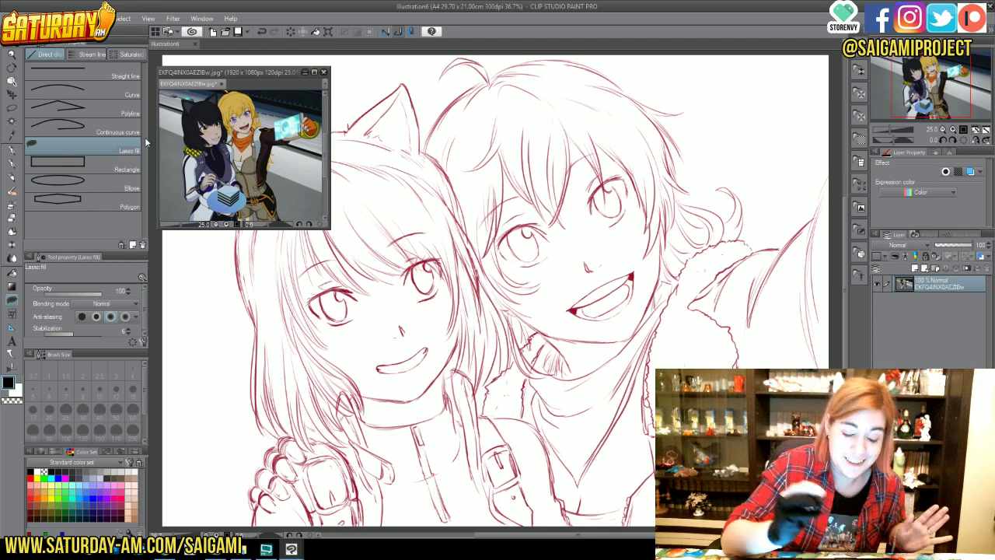
left_click(16, 179)
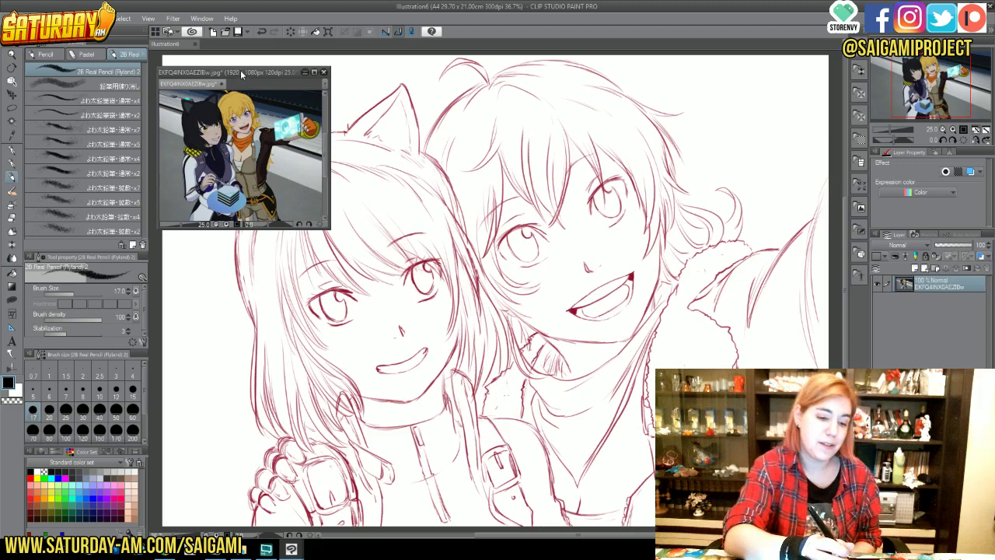
left_click_drag(244, 73, 118, 60)
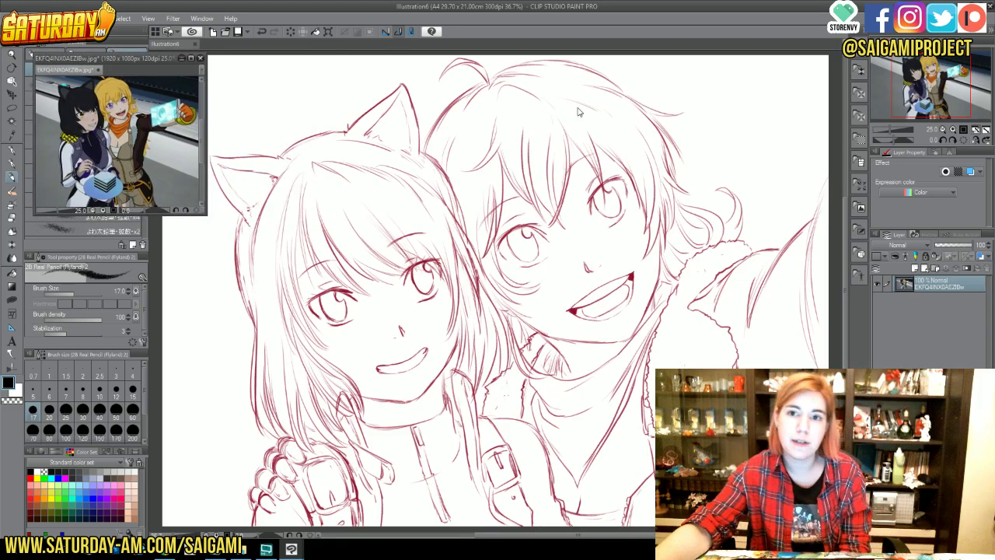
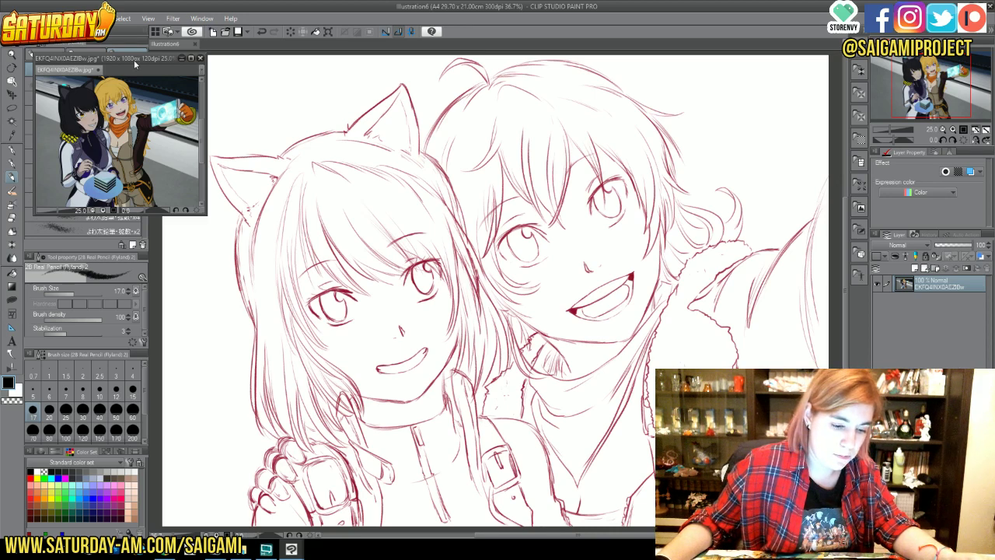
- Move the reference image clear of the brush list and switch to the Gラスペン pen in its custom pen group
left_click_drag(134, 59, 301, 70)
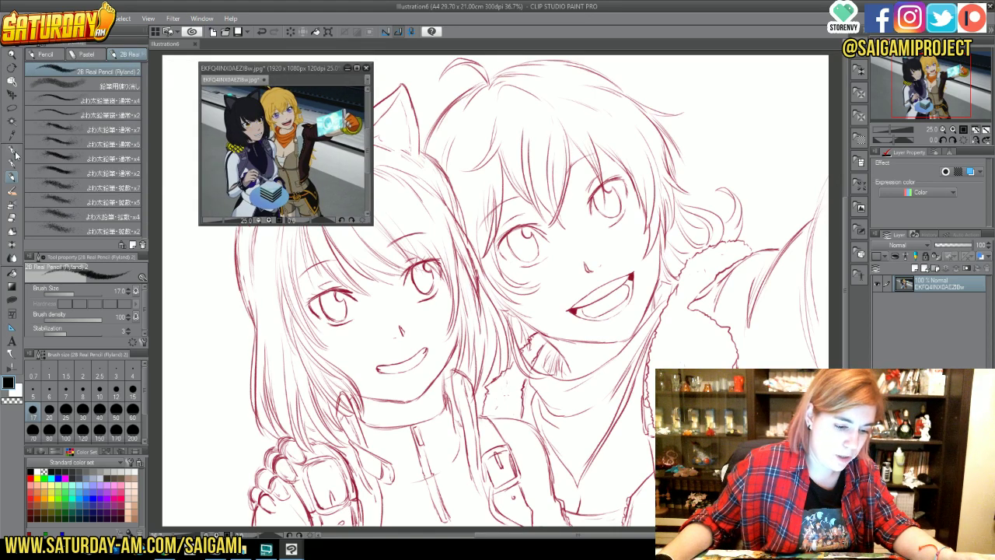
key("p")
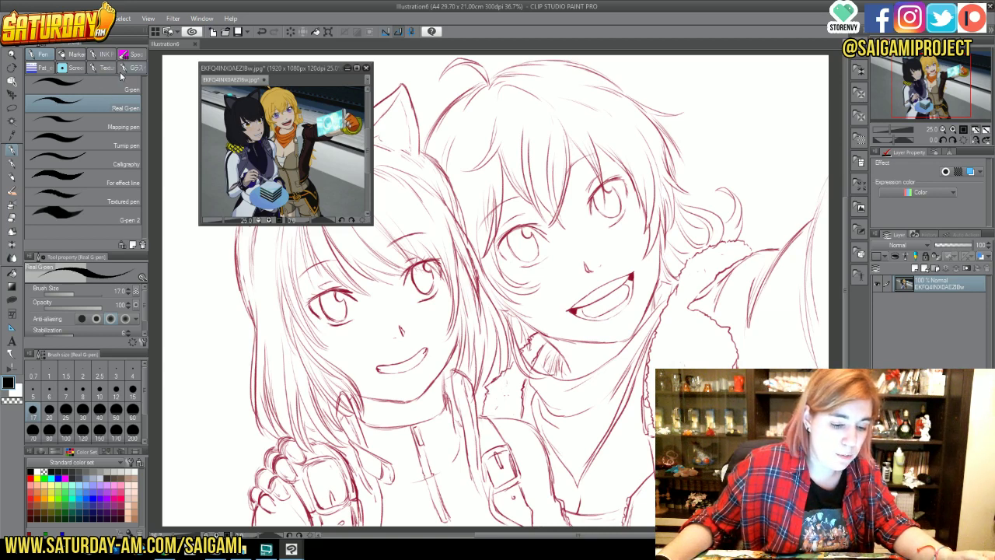
left_click(130, 68)
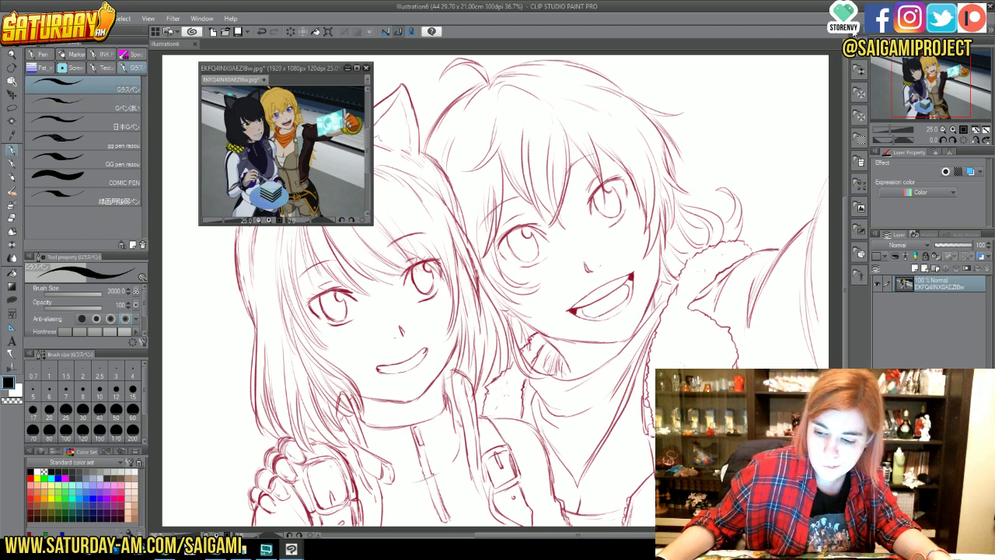
- Open the downloaded materials and browse through the brushes, from the water and pen sets to the fire, tone and shading brushes
left_click(861, 71)
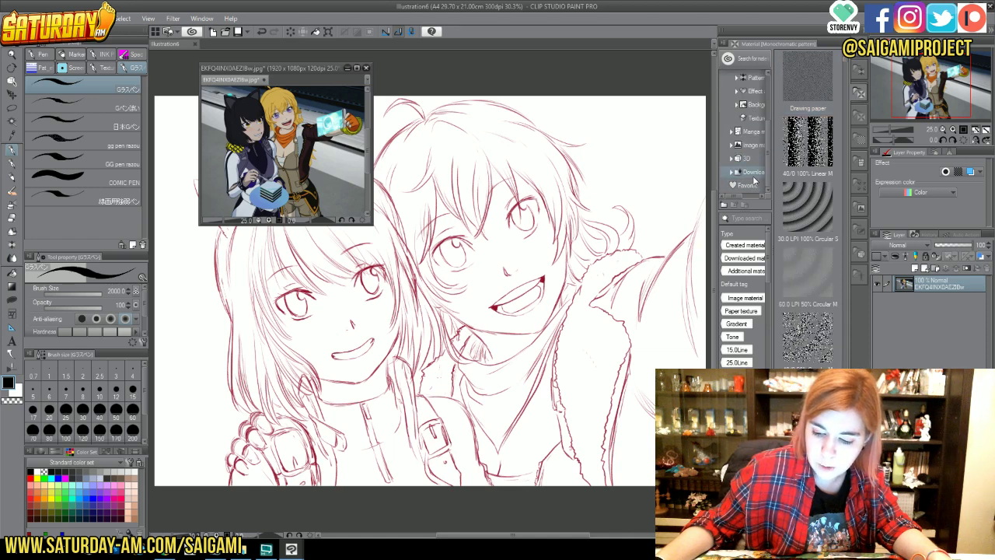
left_click(753, 178)
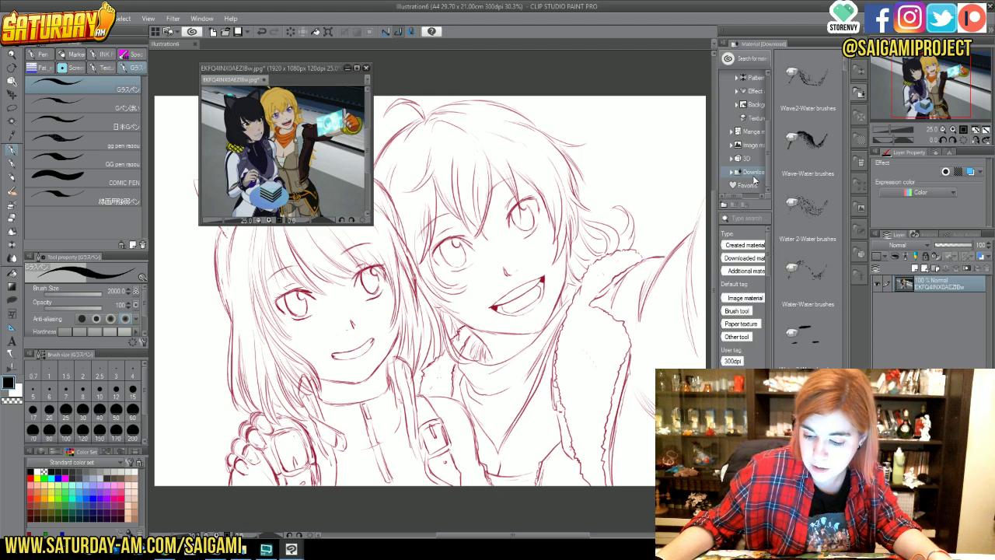
scroll(824, 158, "down", 2)
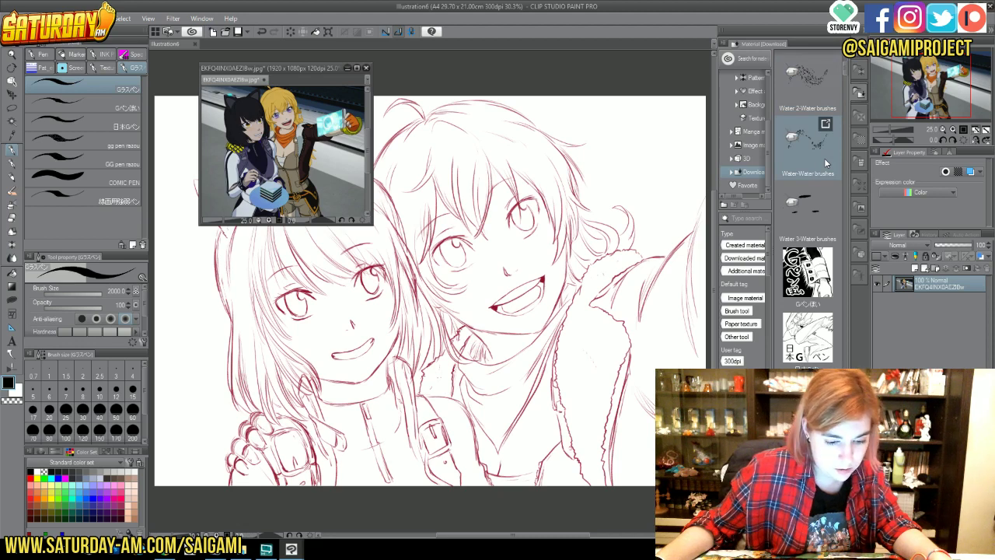
scroll(824, 158, "down", 1)
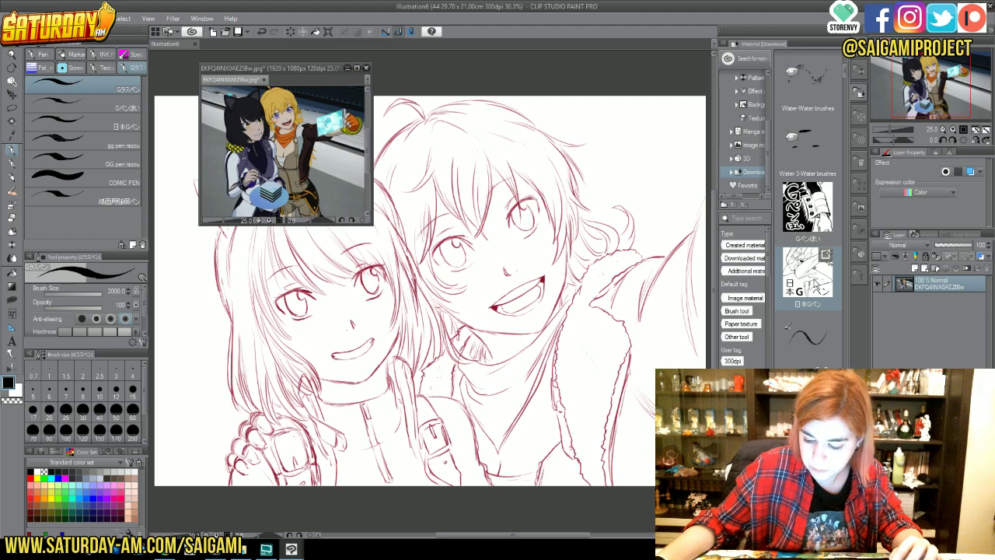
scroll(815, 284, "down", 1)
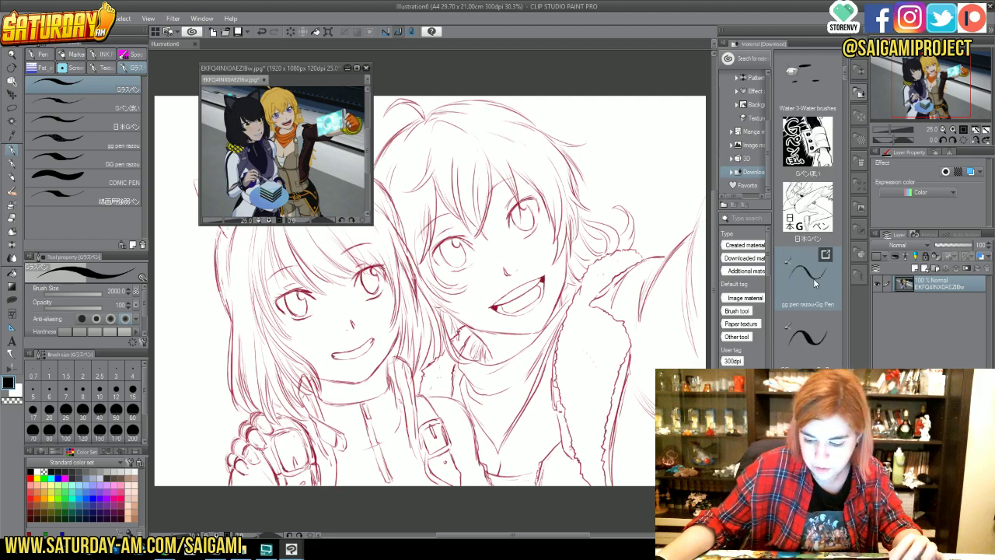
scroll(814, 284, "down", 3)
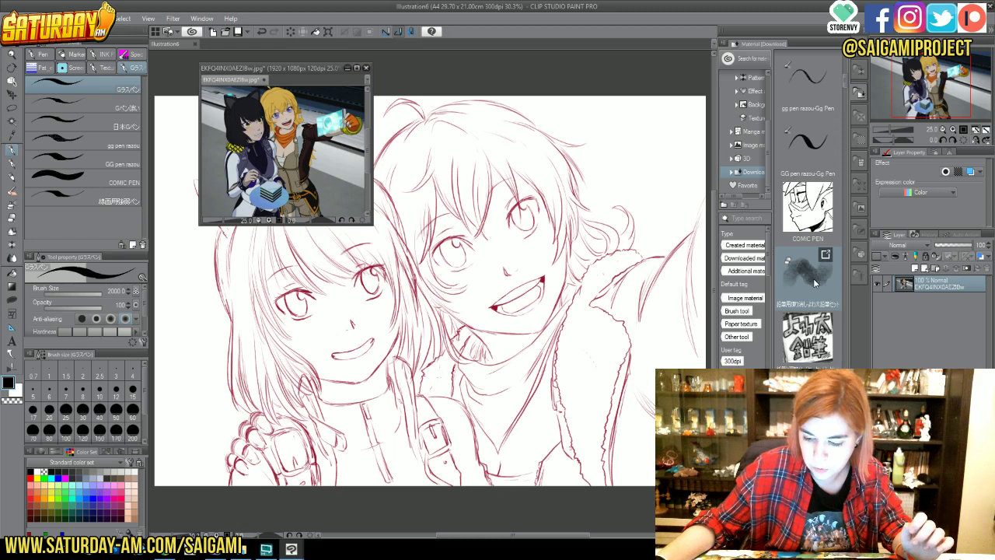
scroll(814, 282, "down", 4)
scroll(813, 278, "down", 3)
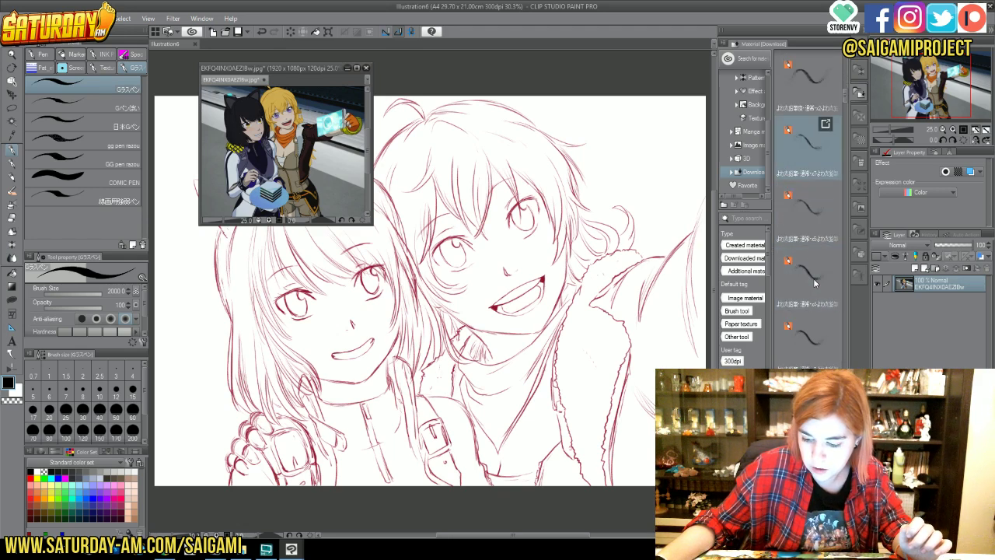
scroll(813, 278, "down", 4)
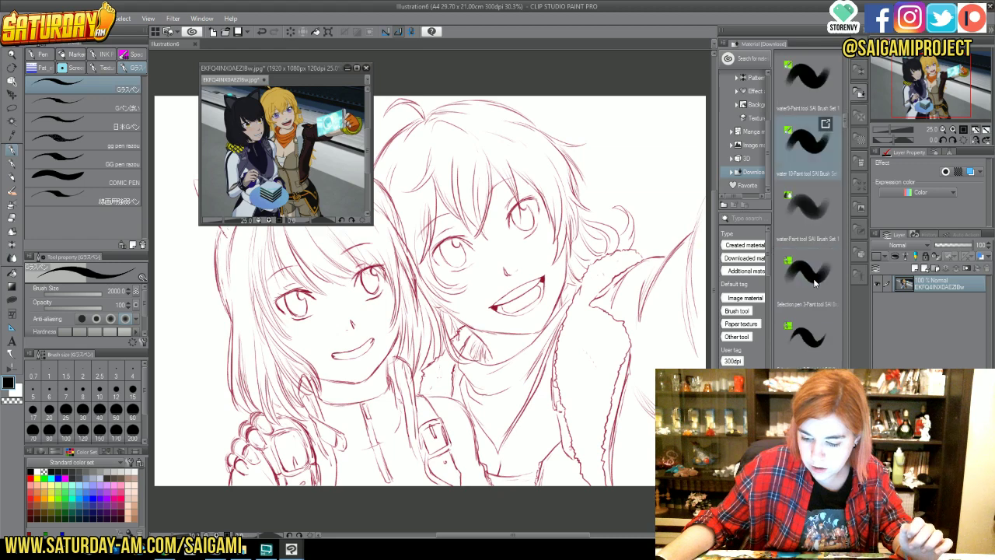
scroll(813, 278, "down", 4)
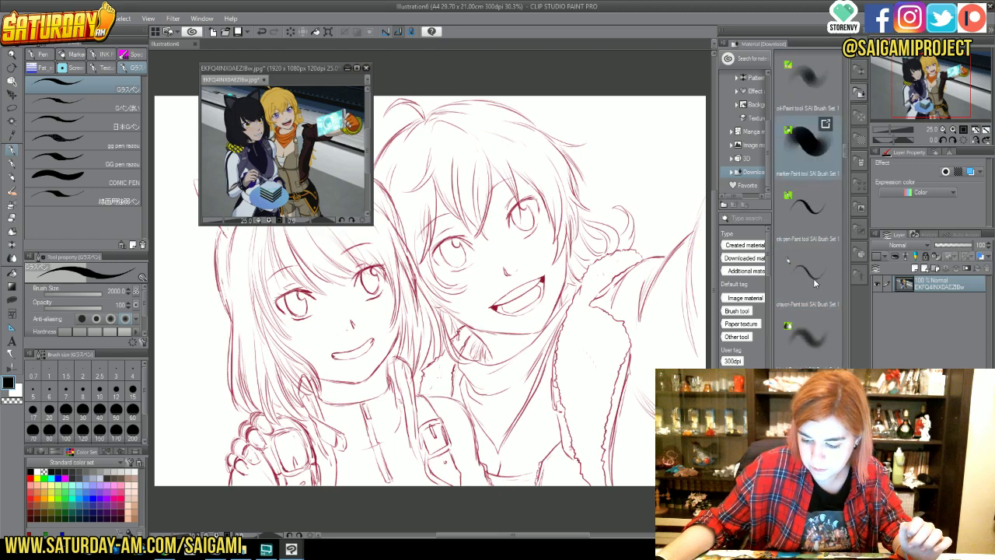
scroll(813, 283, "down", 3)
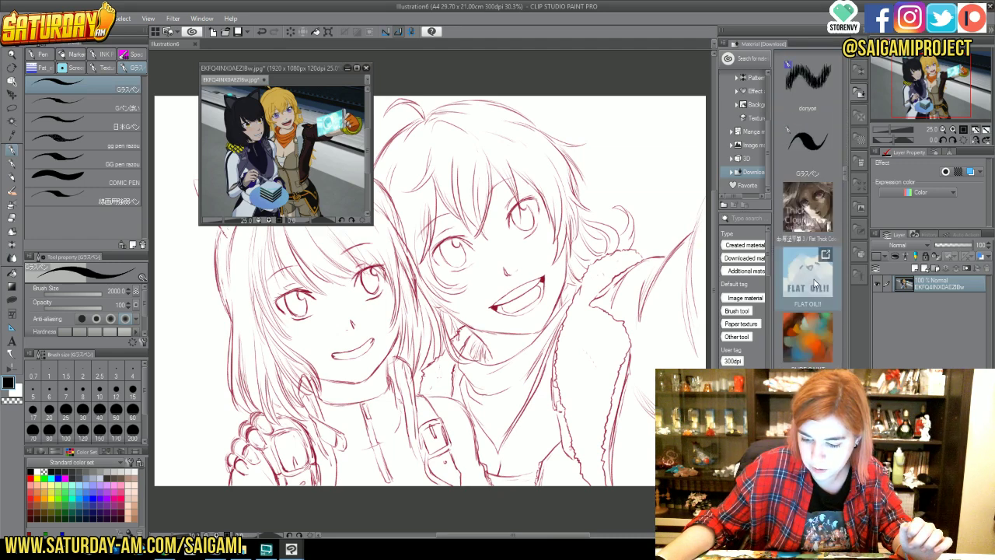
scroll(814, 283, "down", 4)
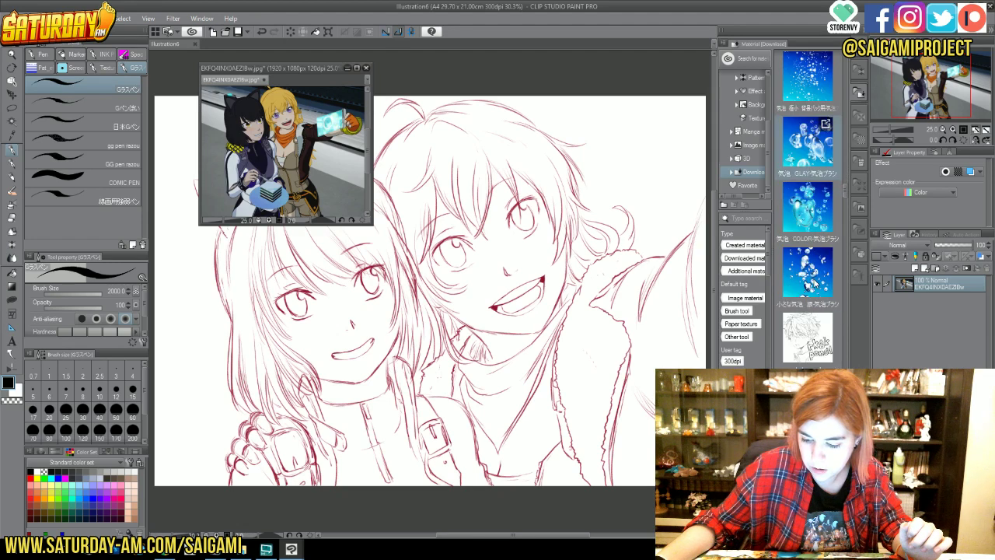
scroll(813, 284, "down", 5)
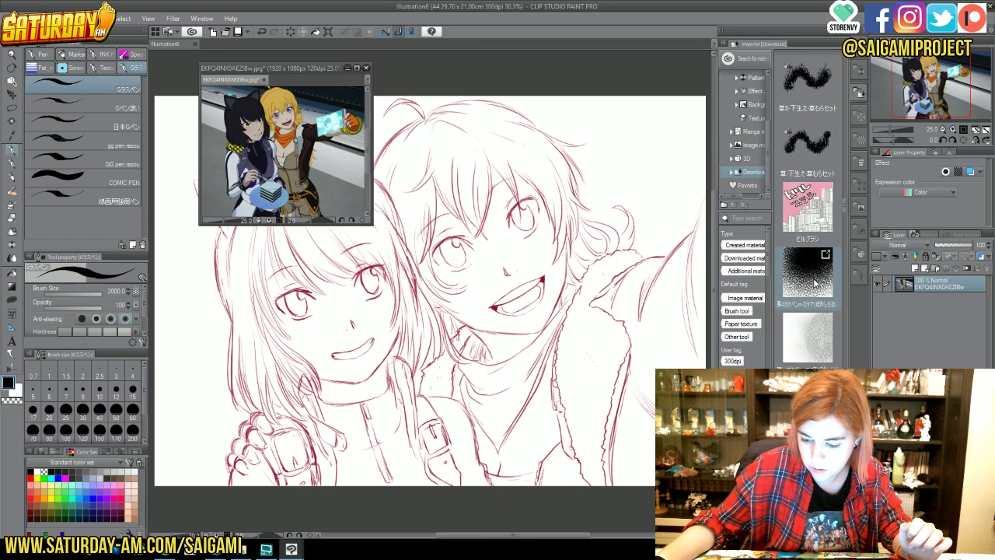
scroll(814, 278, "down", 4)
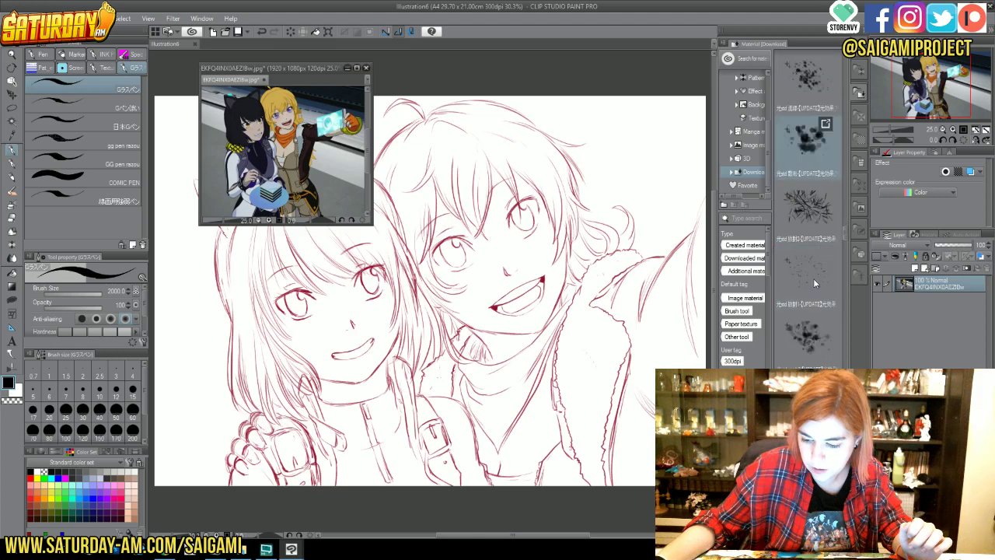
scroll(814, 283, "down", 5)
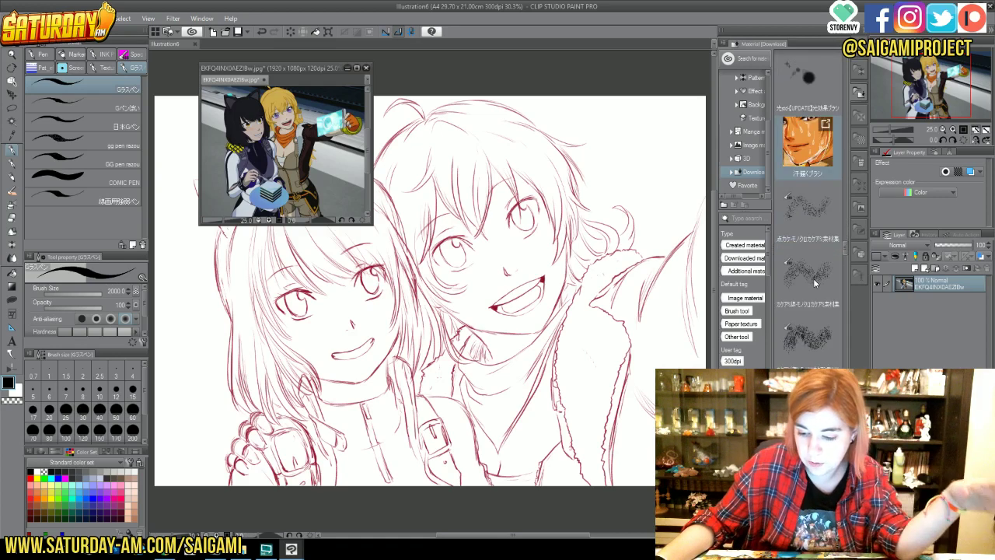
scroll(815, 283, "down", 5)
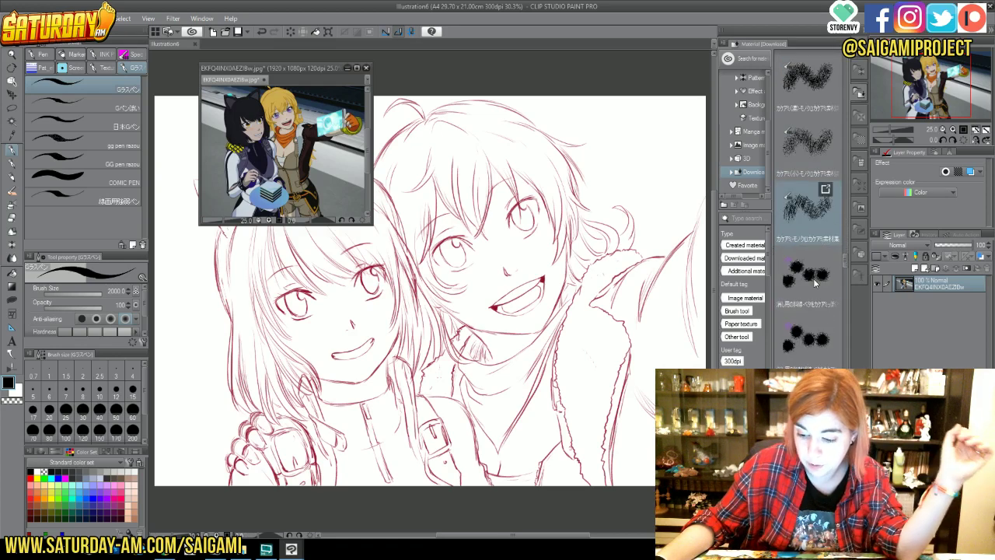
scroll(815, 284, "down", 5)
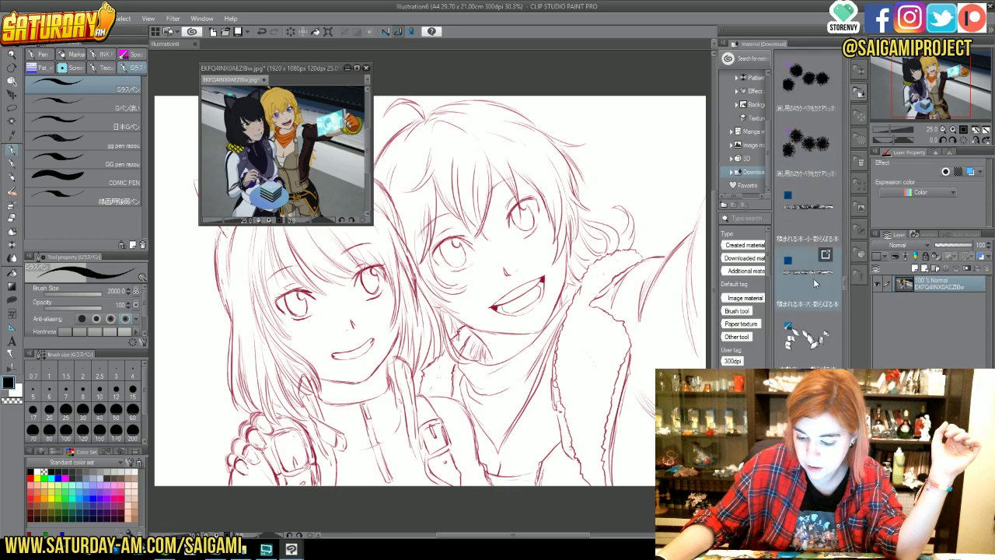
scroll(814, 279, "down", 5)
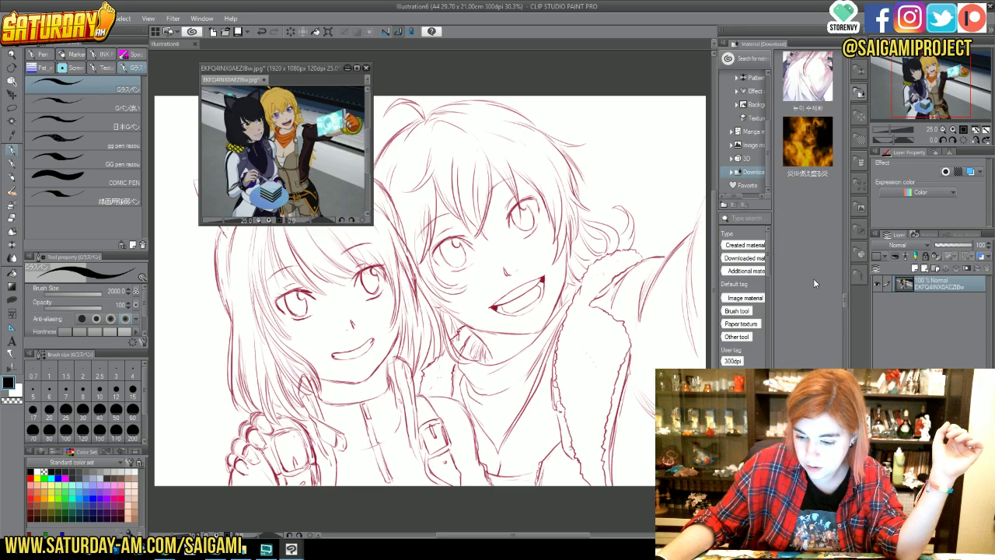
scroll(814, 279, "up", 3)
scroll(815, 284, "down", 5)
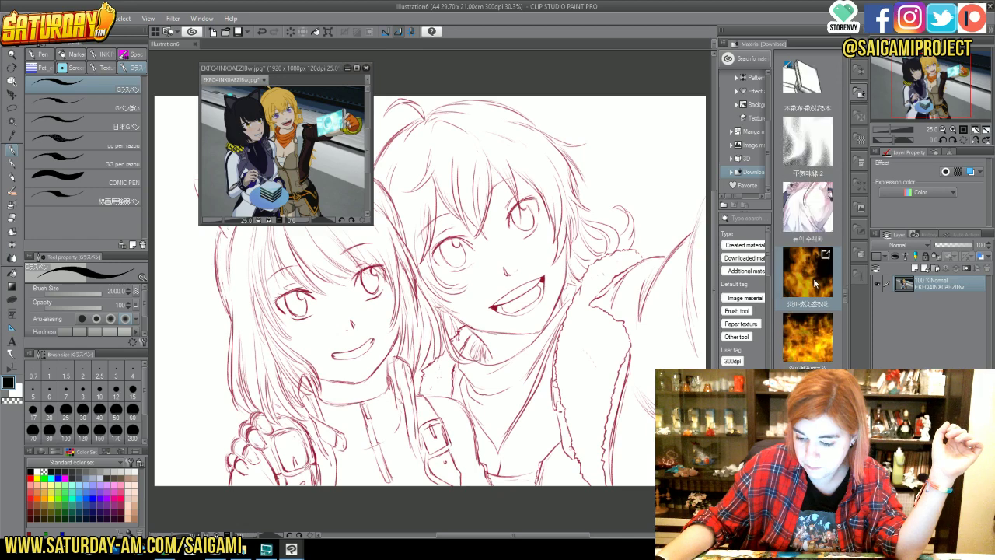
scroll(815, 282, "down", 3)
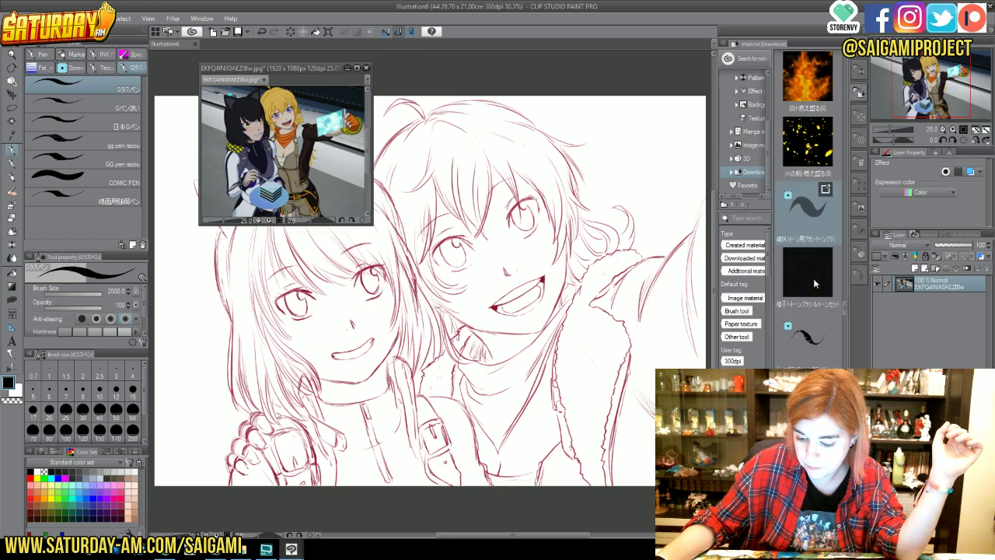
scroll(814, 284, "down", 5)
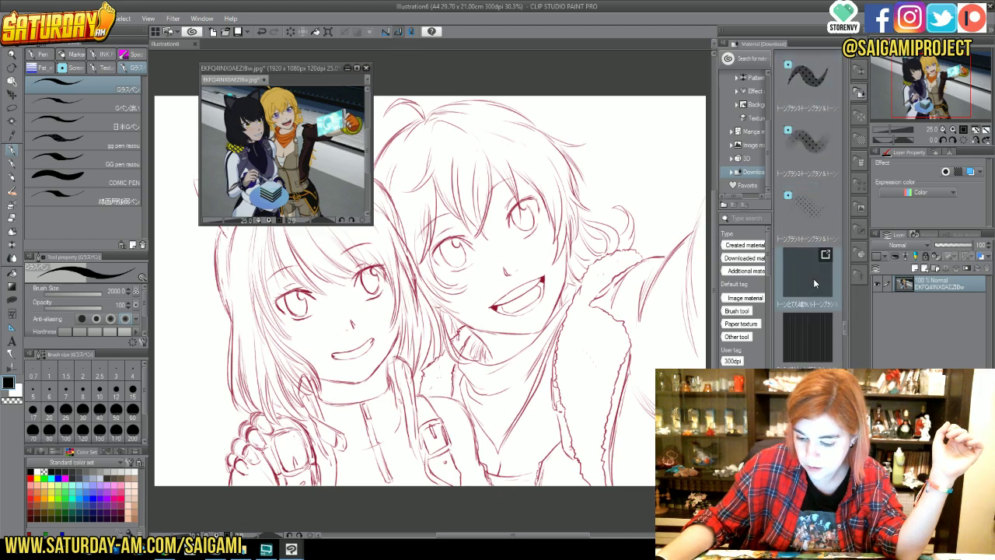
scroll(814, 284, "down", 5)
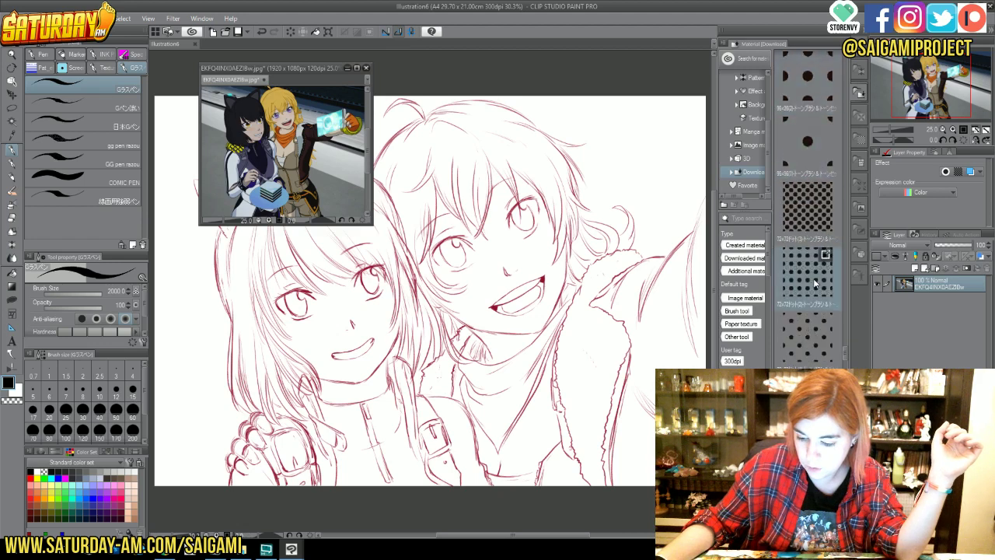
scroll(815, 284, "down", 5)
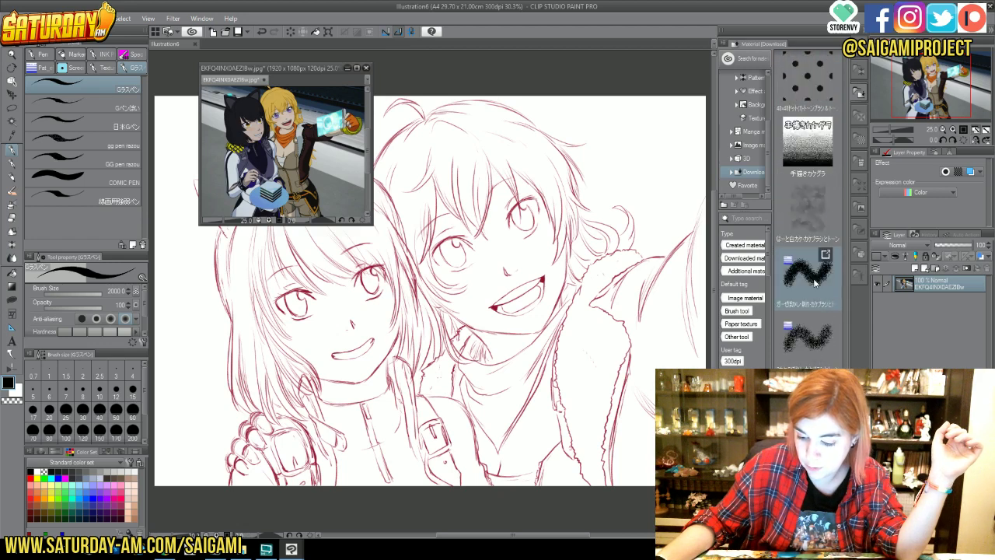
scroll(814, 280, "down", 5)
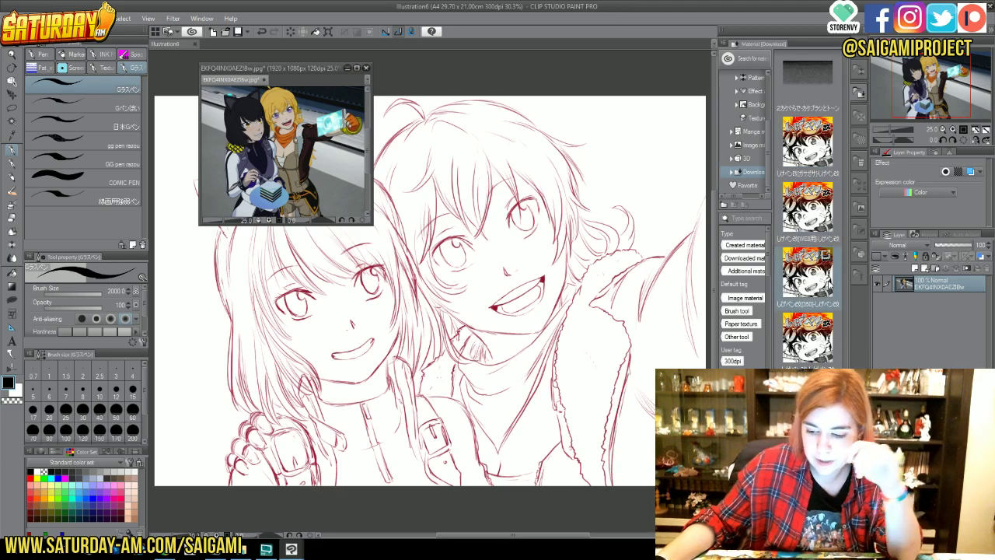
- Browse further through the downloaded brushes, past the freehand, pencil, starry sky and color pen materials to the ガラスペン pen
scroll(827, 284, "down", 1)
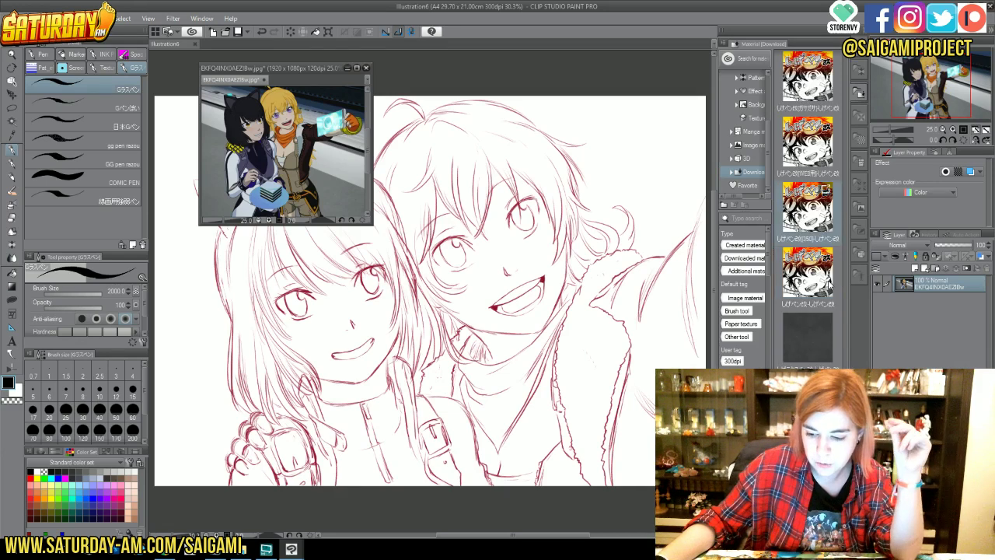
scroll(828, 285, "down", 4)
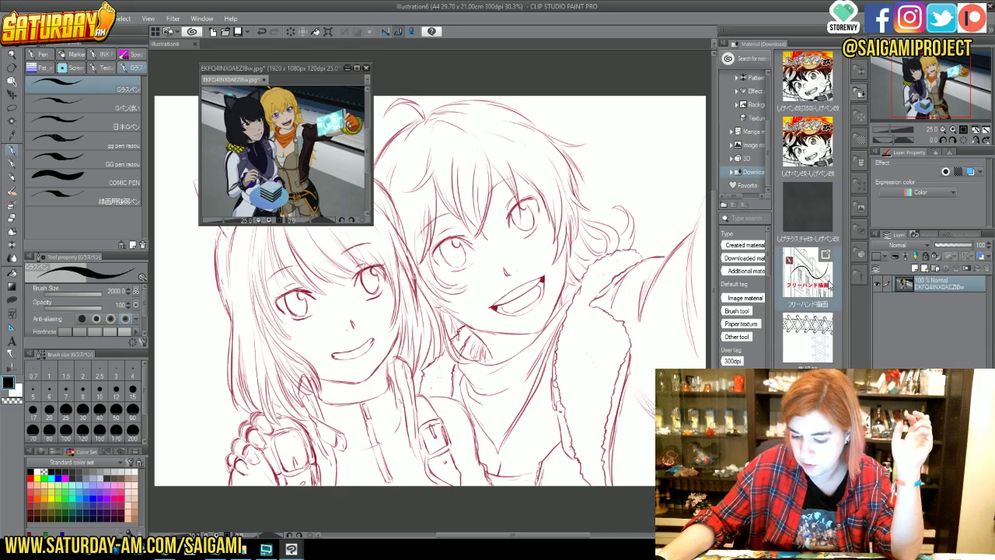
scroll(828, 285, "down", 6)
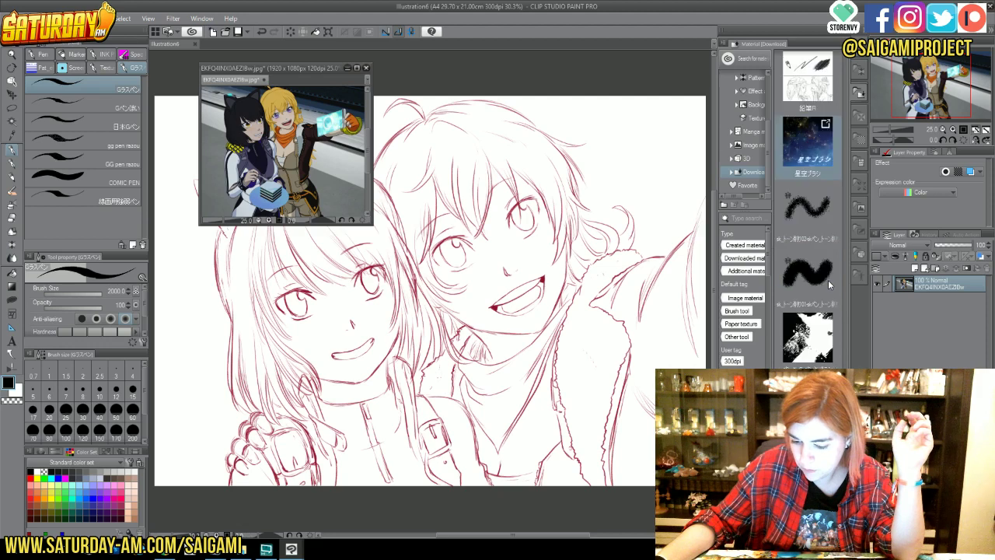
scroll(828, 285, "down", 3)
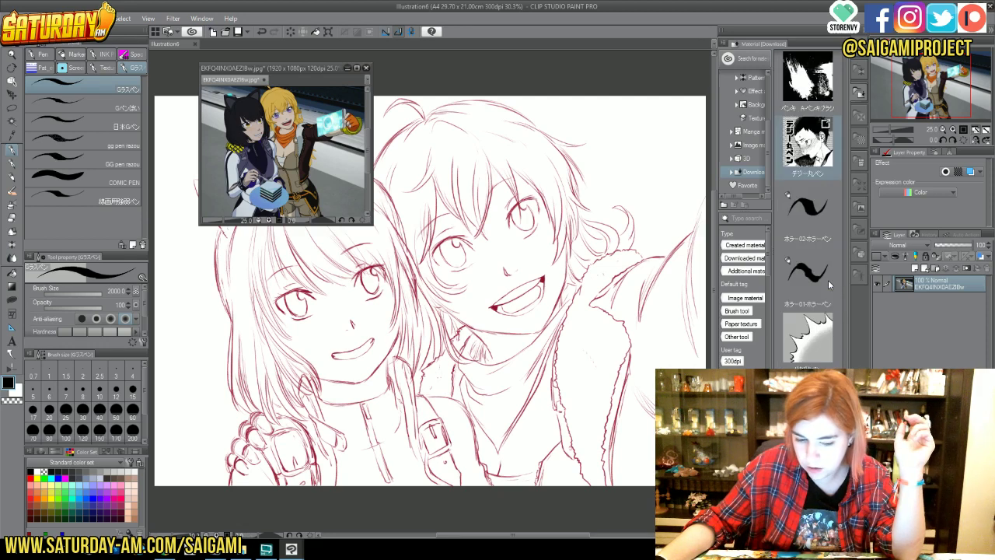
scroll(828, 279, "down", 4)
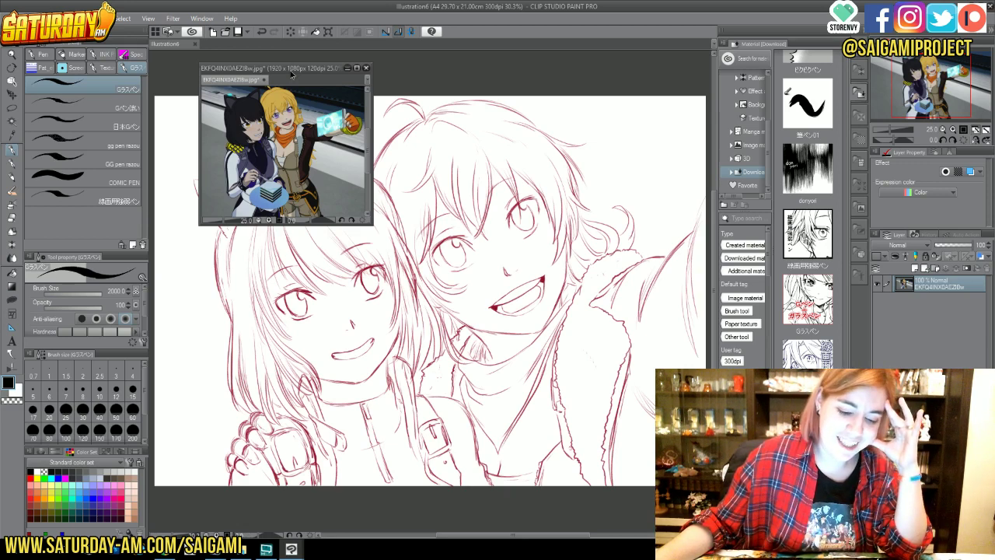
- Move the reference image clear of the first girl's cat ears and collapse the downloaded materials palette to enlarge the canvas area
left_click_drag(292, 74, 129, 51)
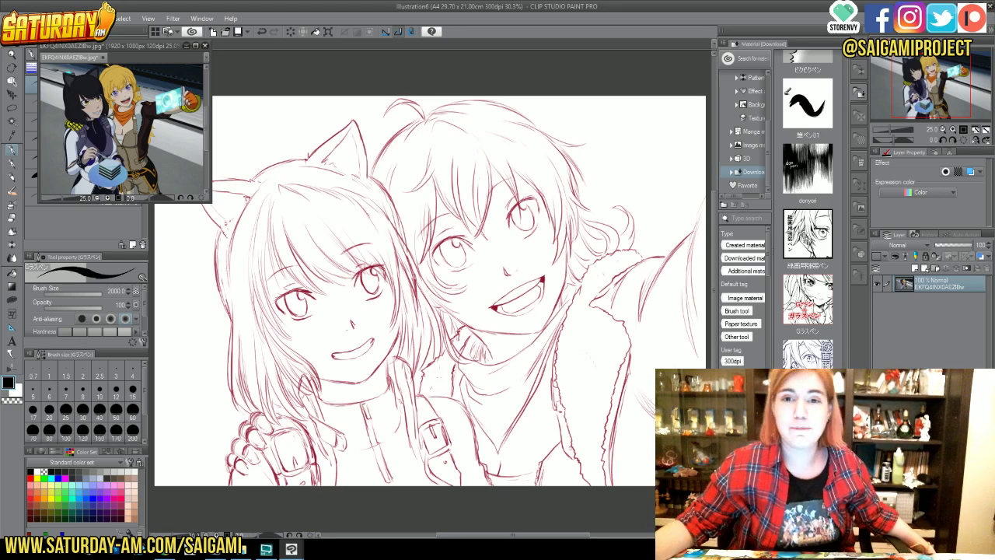
left_click(723, 45)
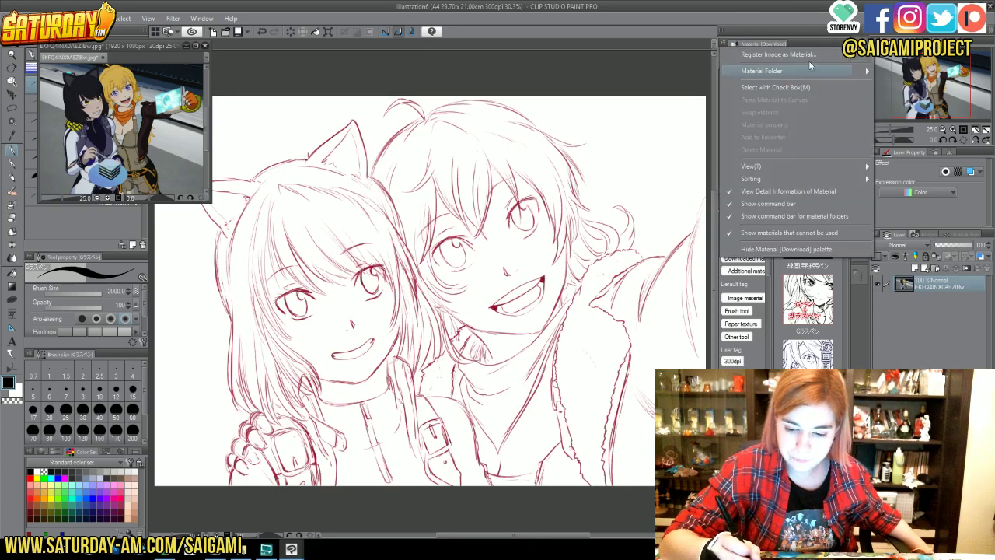
left_click(739, 44)
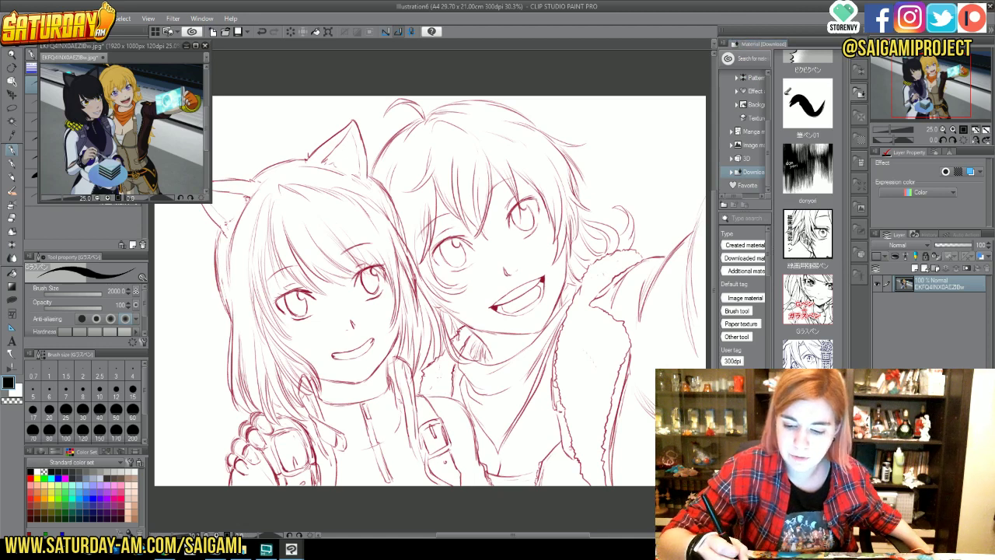
left_click(855, 35)
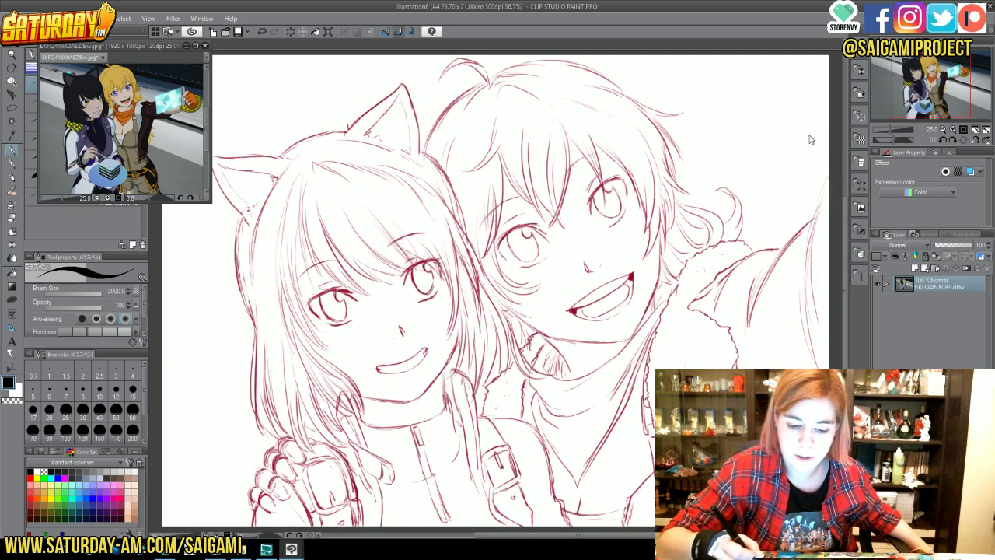